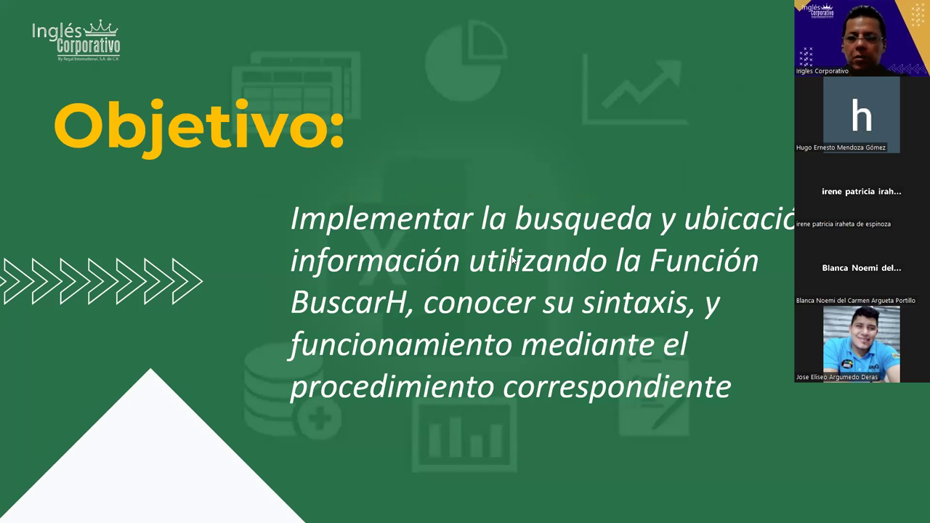
# - Switch from the PowerPoint Objetivo slide to the Excel workbook's BuscarV_01 sheet
pyautogui.hotkey('alt', 'Tab')
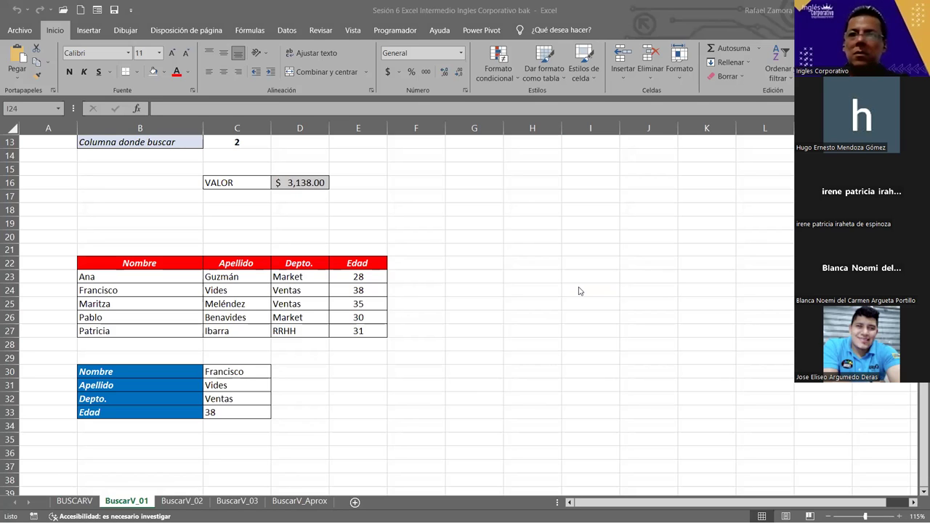
# - Inspect the BUSCARV formulas in C31 and C33, then move to the BuscarV_02 sheet
pyautogui.click(534, 316)
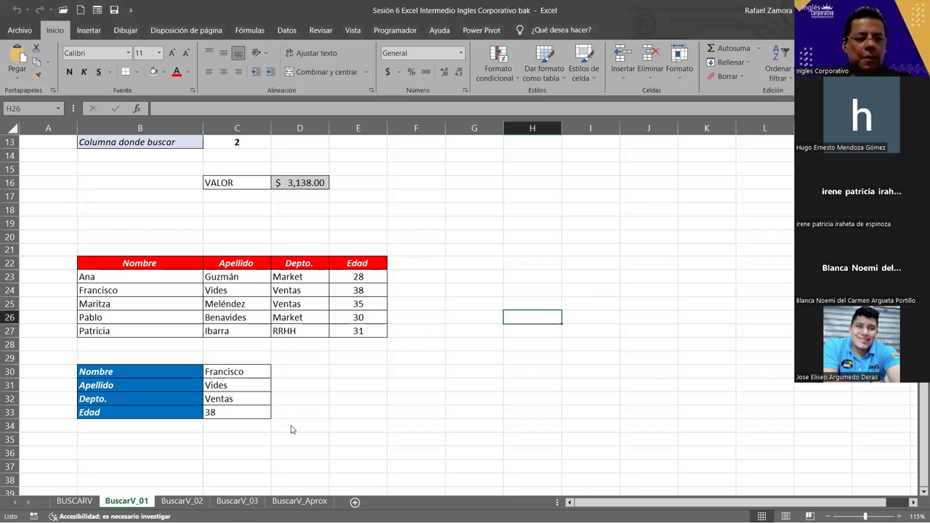
pyautogui.click(255, 390)
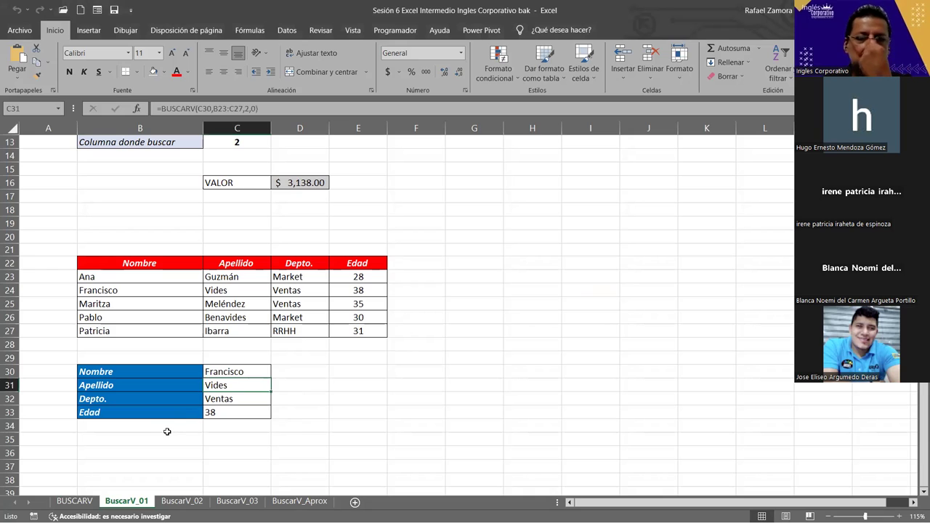
pyautogui.click(232, 413)
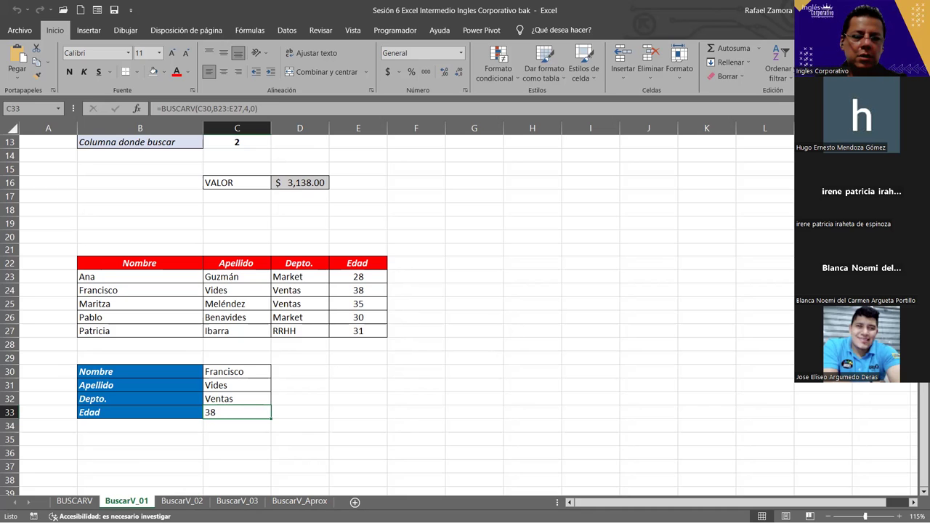
pyautogui.click(182, 501)
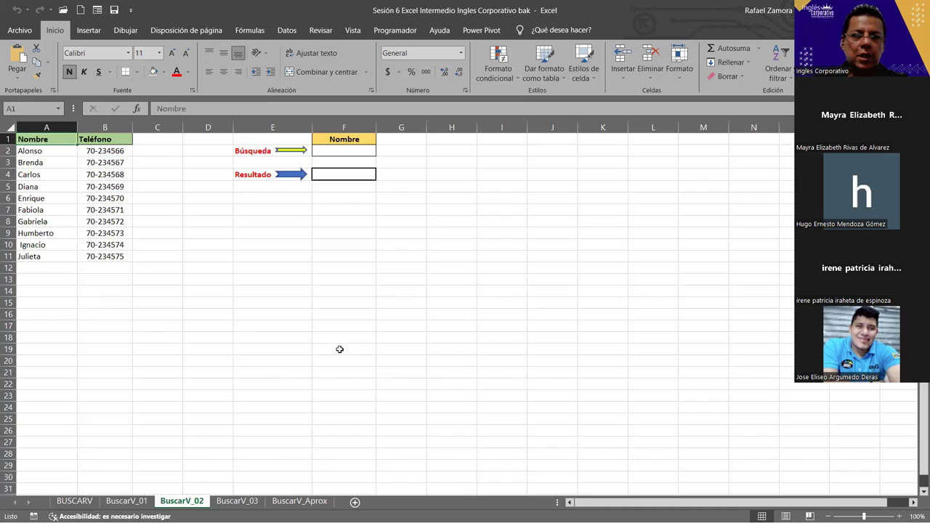
pyautogui.keyDown('ctrl'); pyautogui.scroll(1, 309, 339); pyautogui.keyUp('ctrl')
pyautogui.keyDown('ctrl'); pyautogui.scroll(2, 308, 341); pyautogui.keyUp('ctrl')
pyautogui.keyDown('ctrl'); pyautogui.scroll(1, 308, 345); pyautogui.keyUp('ctrl')
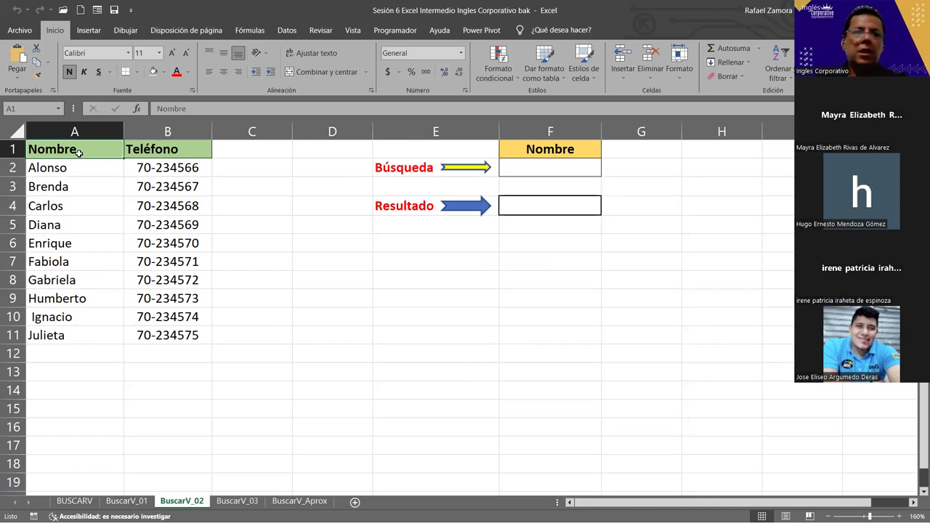
pyautogui.click(564, 165)
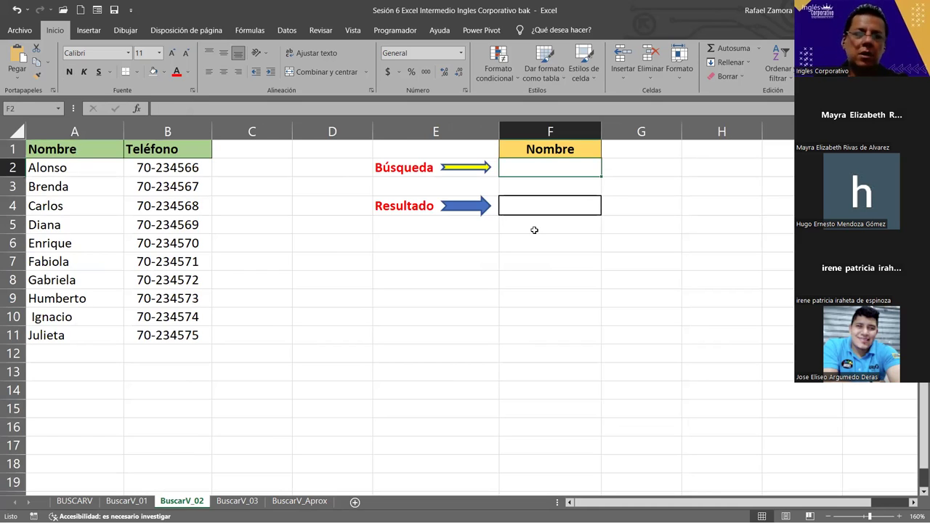
pyautogui.click(555, 210)
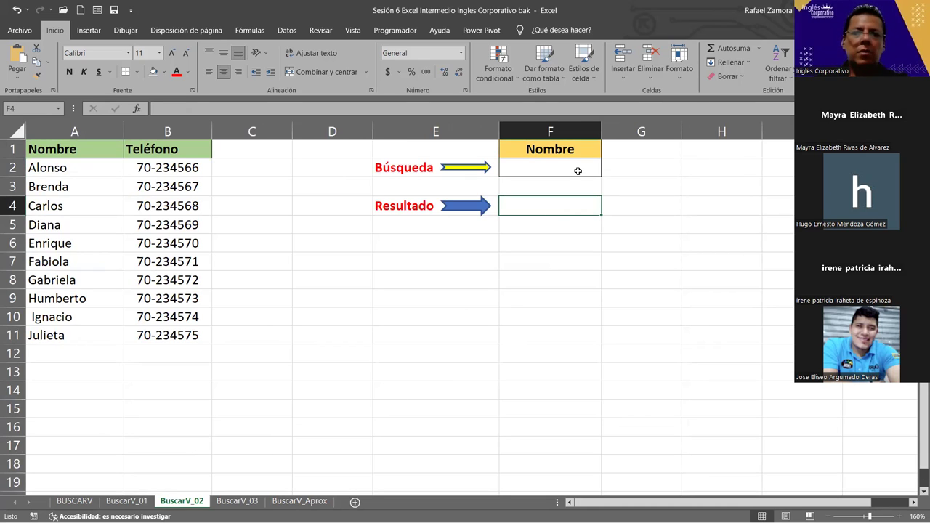
pyautogui.press('Up')
pyautogui.press('Up')
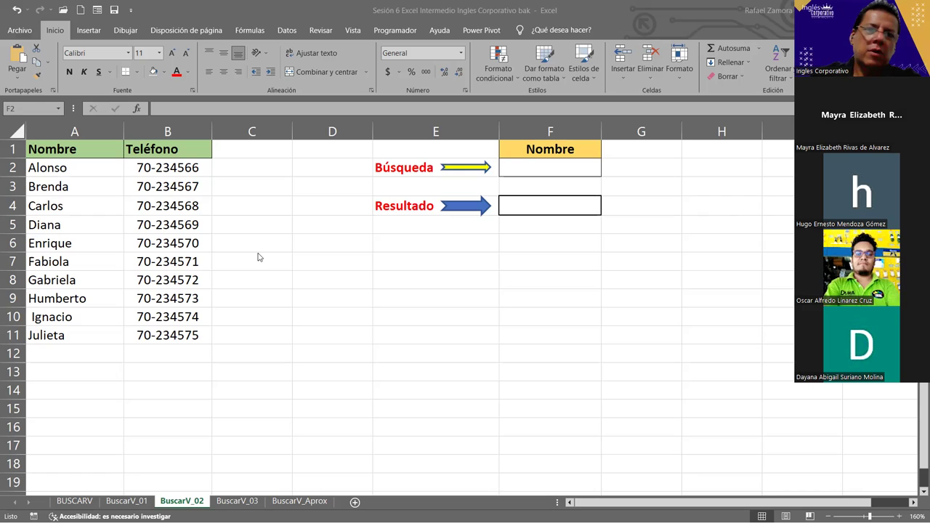
pyautogui.click(73, 207)
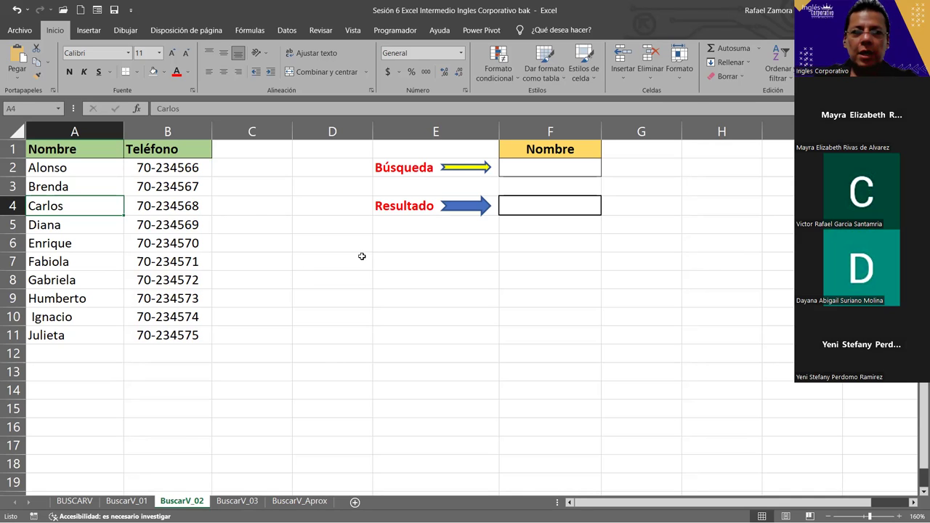
# - Put =ALEATORIO.ENTRE(1,10) in C2 and fill it down to C11
pyautogui.click(256, 166)
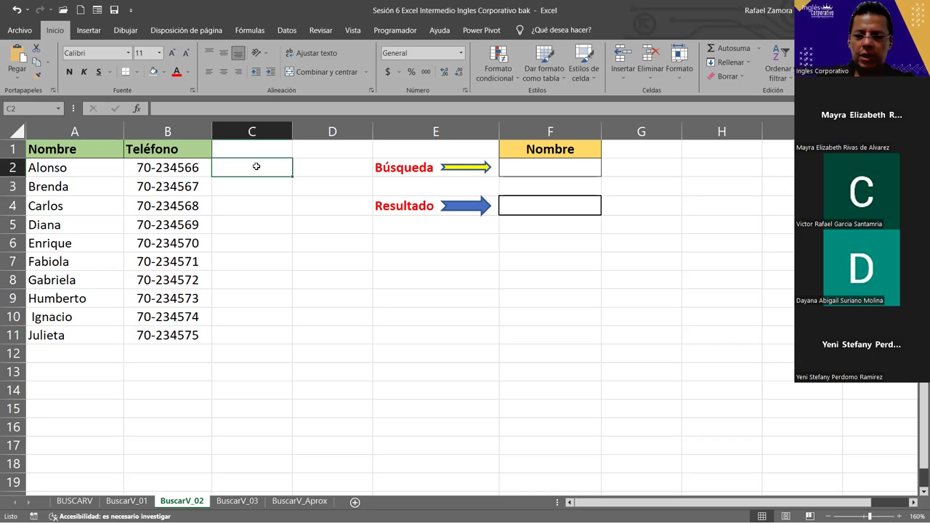
pyautogui.write('=')
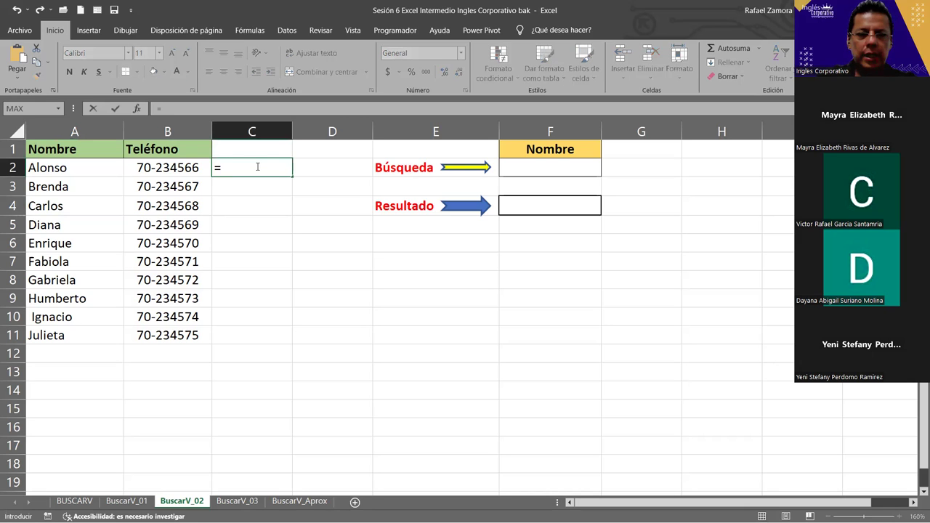
pyautogui.write('ale')
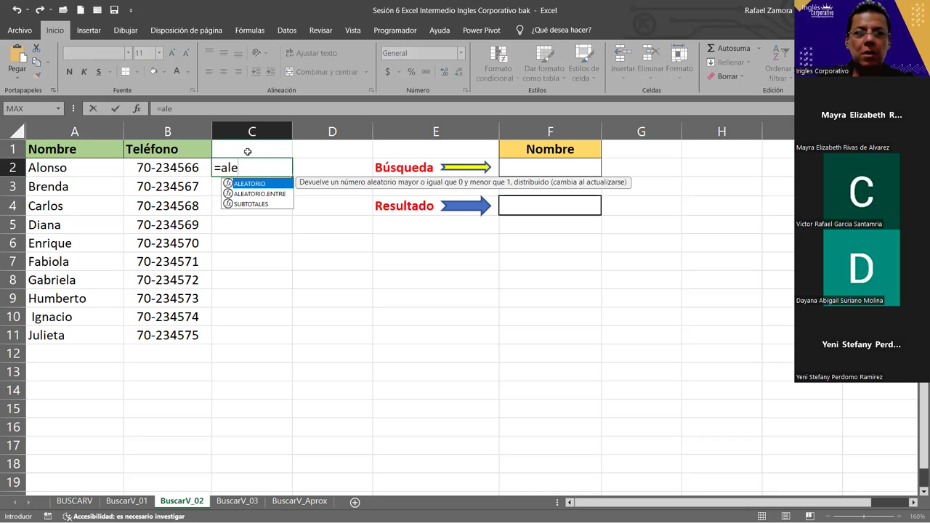
pyautogui.press('Down')
pyautogui.press('Tab')
pyautogui.write('1')
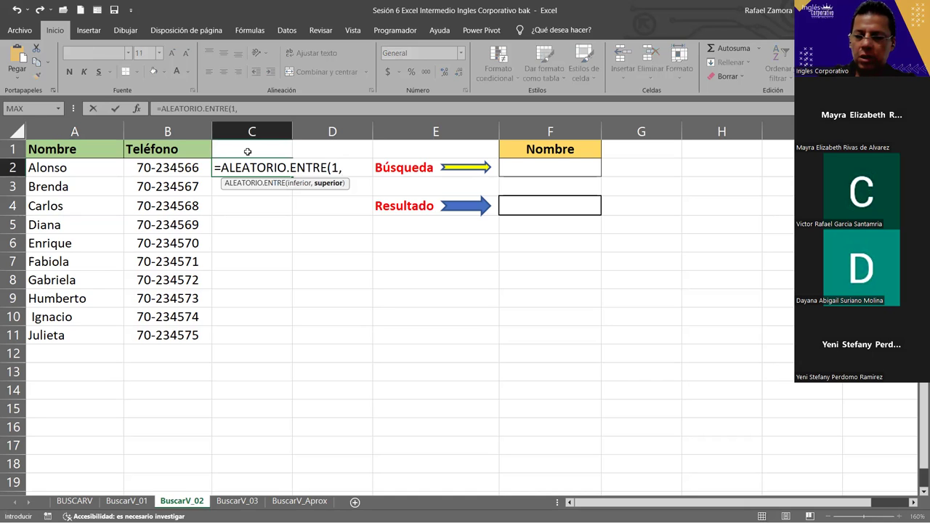
pyautogui.write('10')
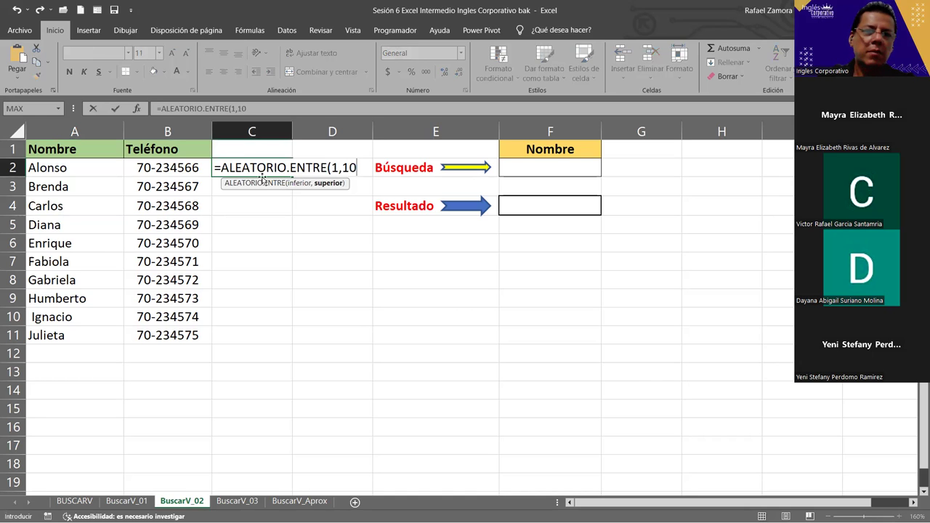
pyautogui.press('Return')
pyautogui.click(263, 173)
pyautogui.moveTo(290, 192); pyautogui.dragTo(245, 337)
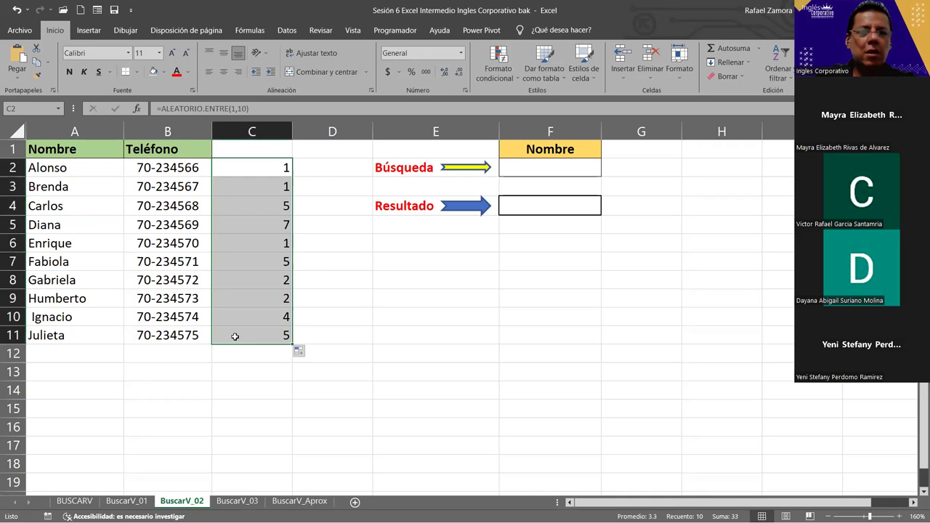
# - Sort A2:C11 by column C three times to shuffle the names, then delete the helper numbers
pyautogui.moveTo(233, 336); pyautogui.dragTo(44, 167)
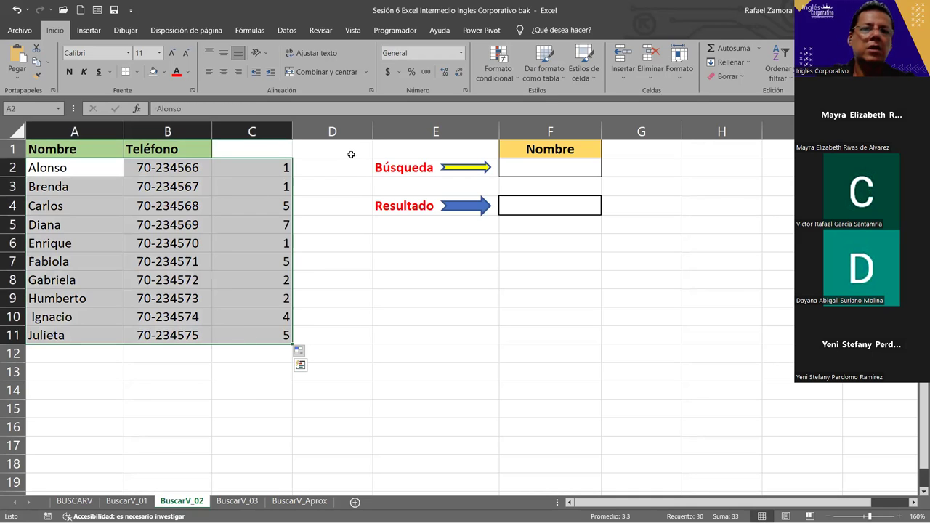
pyautogui.click(289, 32)
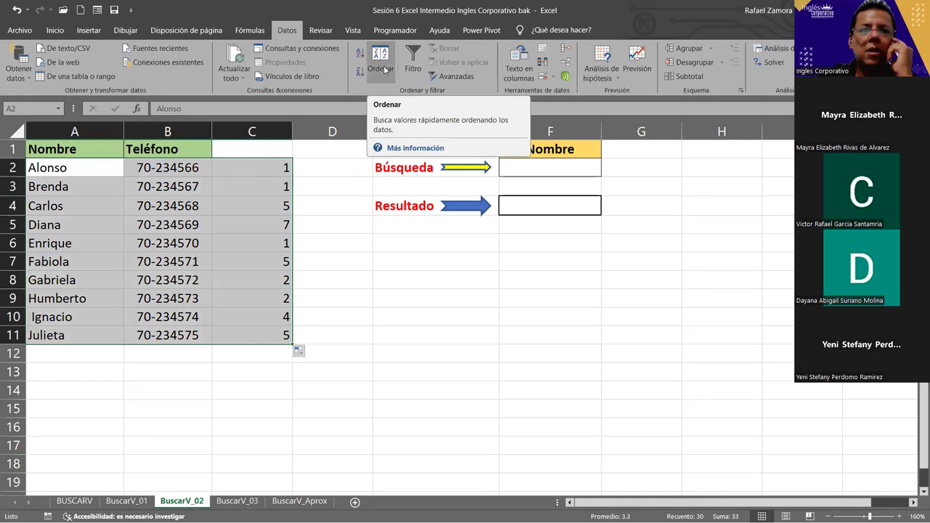
pyautogui.click(417, 148)
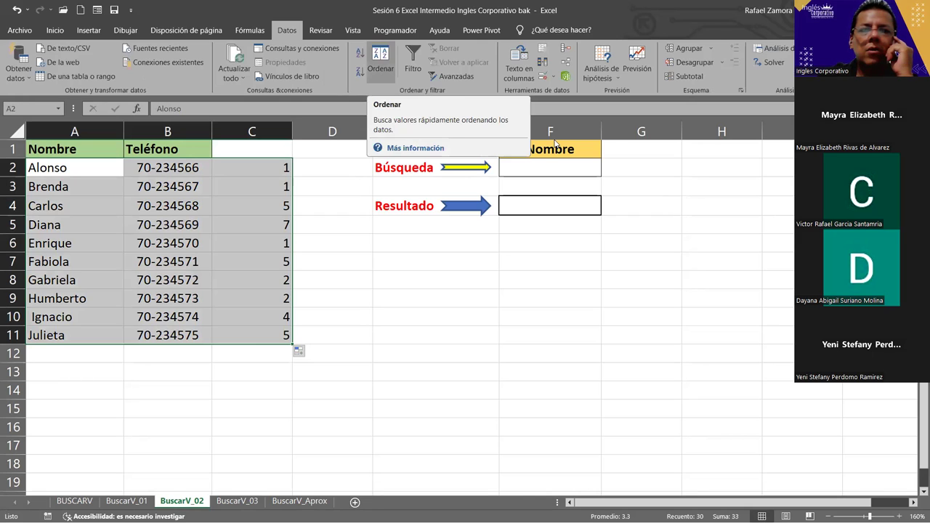
pyautogui.click(560, 138)
pyautogui.click(600, 97)
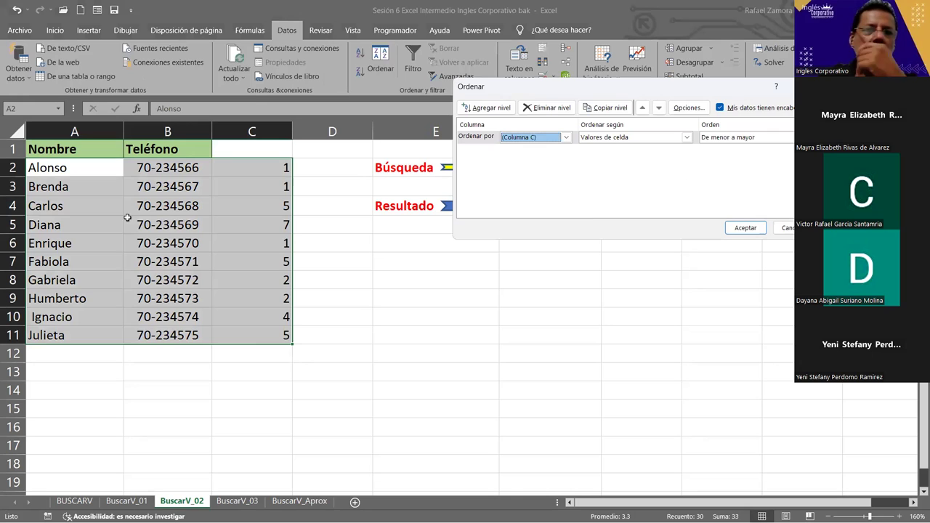
pyautogui.press('Return')
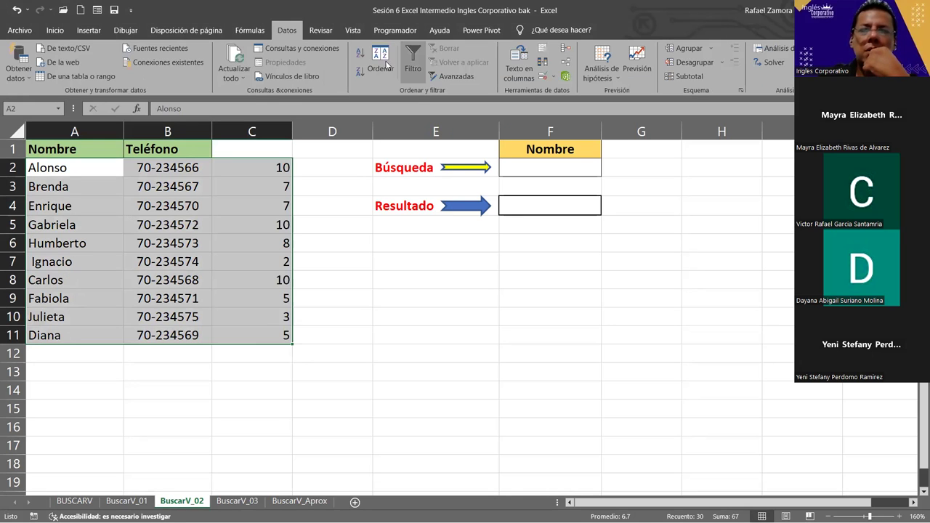
pyautogui.click(380, 61)
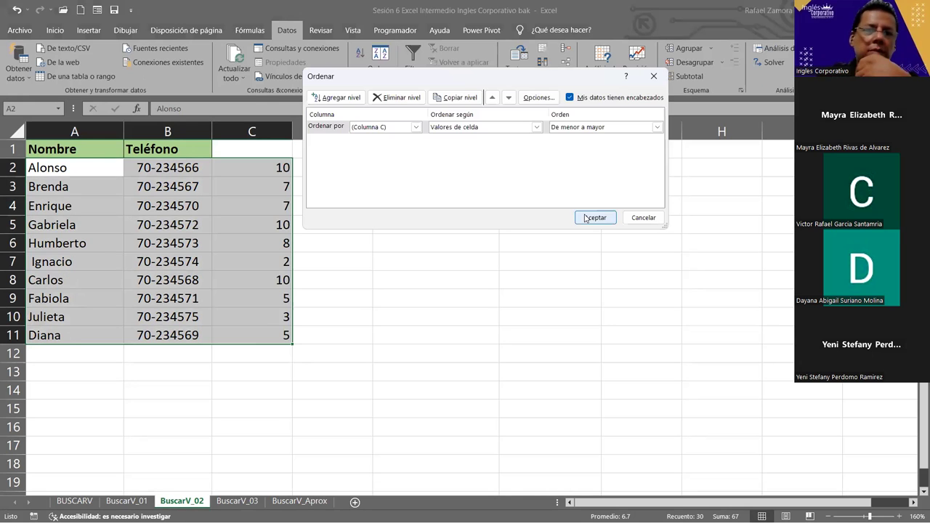
pyautogui.press('Return')
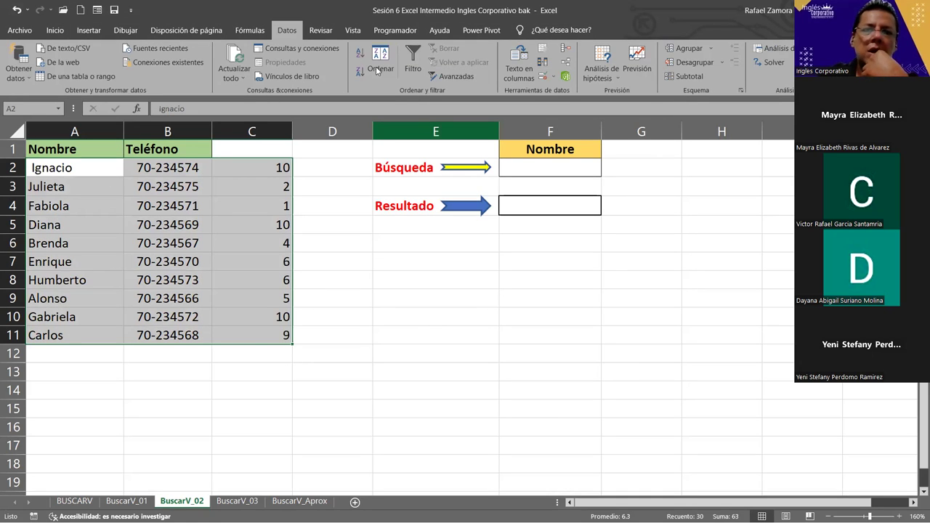
pyautogui.click(377, 70)
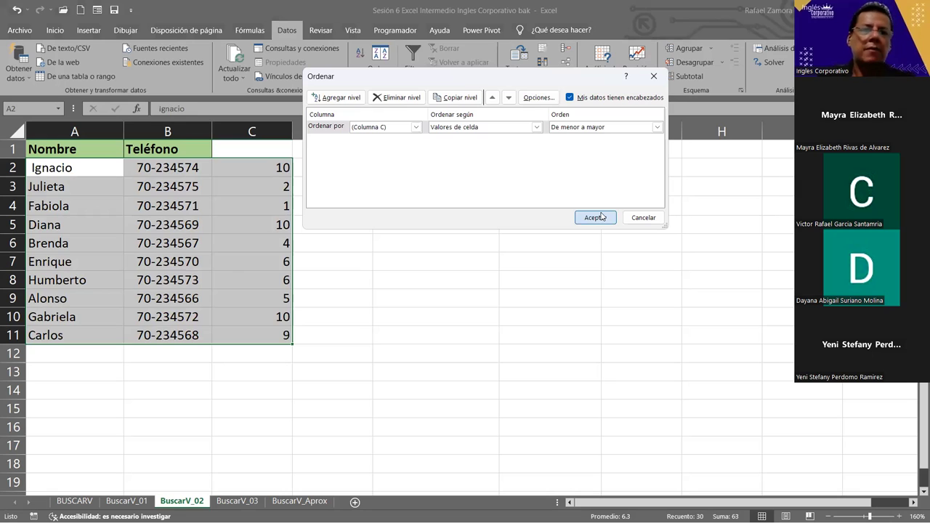
pyautogui.press('Return')
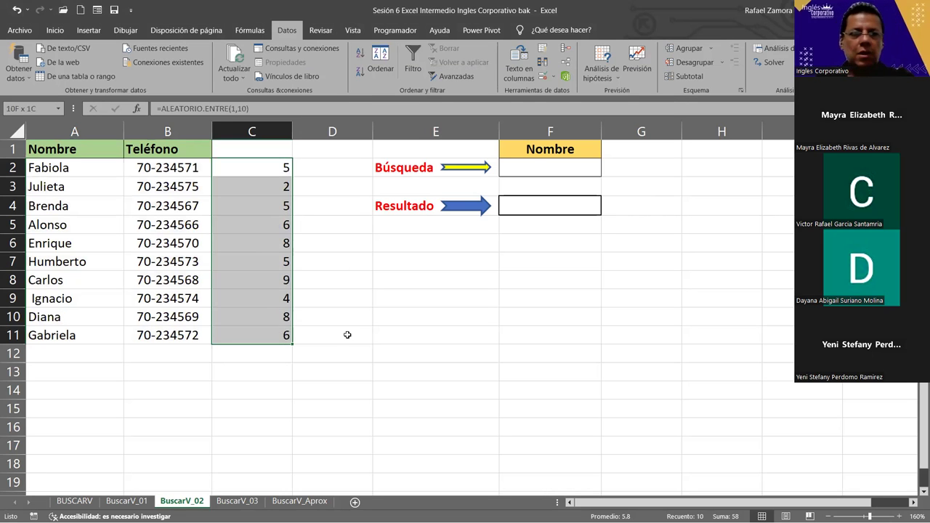
pyautogui.press('Delete')
pyautogui.click(347, 335)
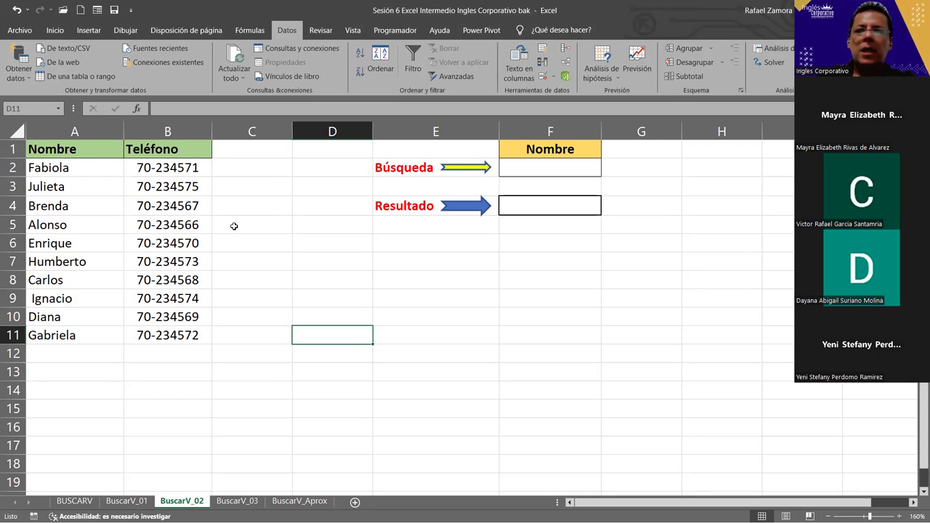
pyautogui.click(570, 167)
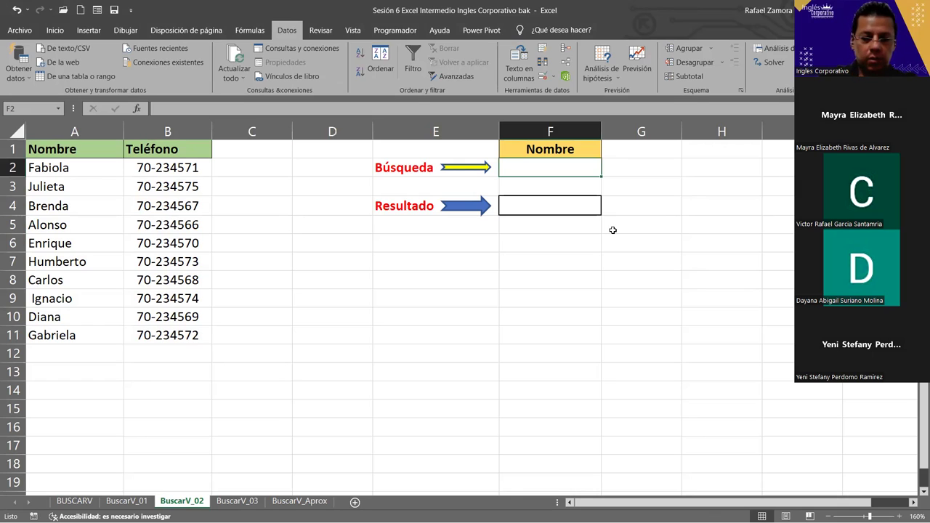
# - Enter Fabiola in F2 and =BUSCARV(F2,A2:B11,2,0) in F4 to return her phone number
pyautogui.write('Fabiola')
pyautogui.press('Return')
pyautogui.press('Return')
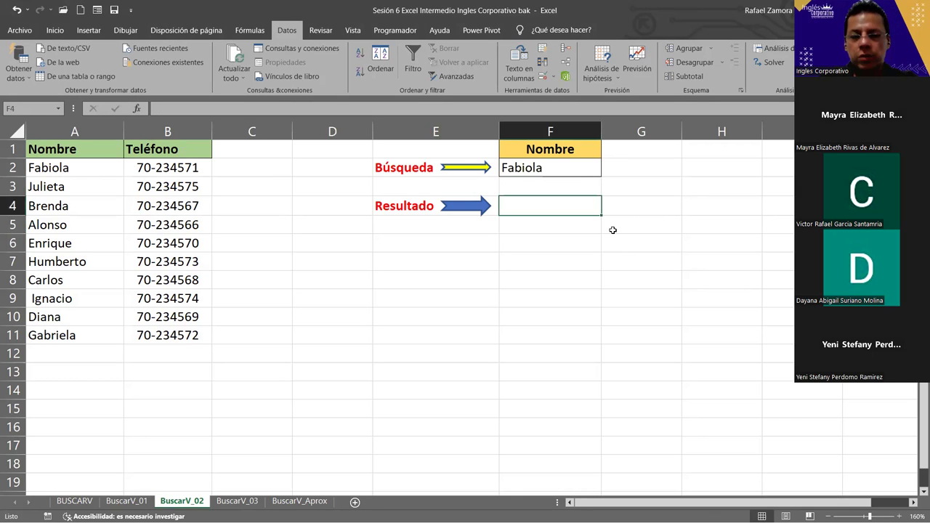
pyautogui.write('=')
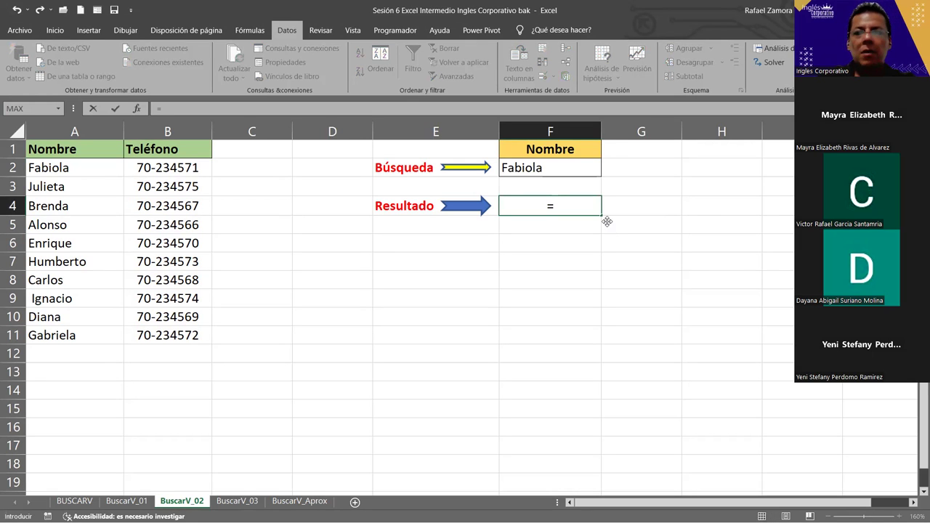
pyautogui.write('BUSCARV(')
pyautogui.click(573, 171)
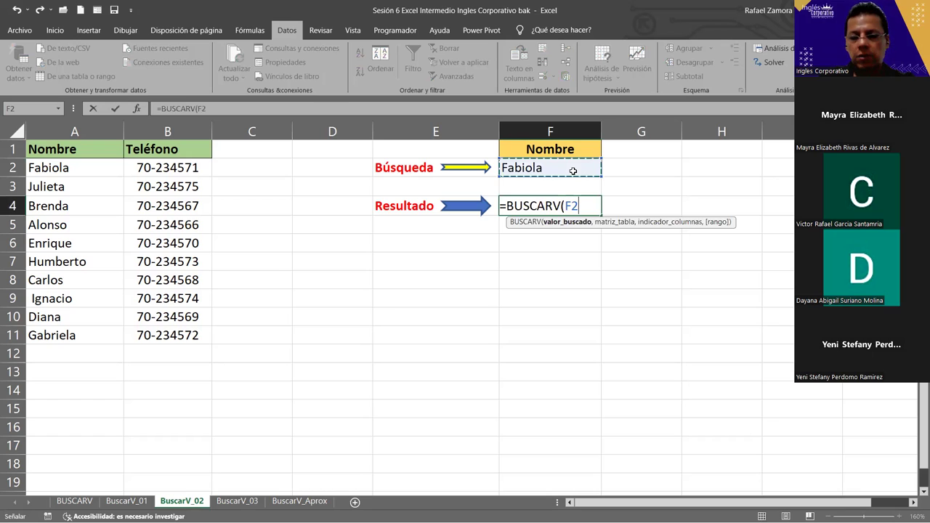
pyautogui.write(',')
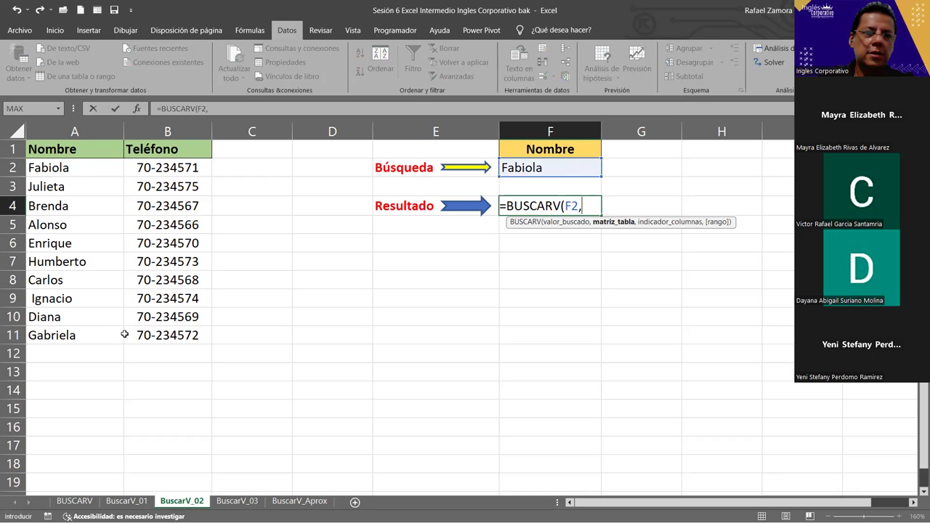
pyautogui.moveTo(178, 334); pyautogui.dragTo(44, 167)
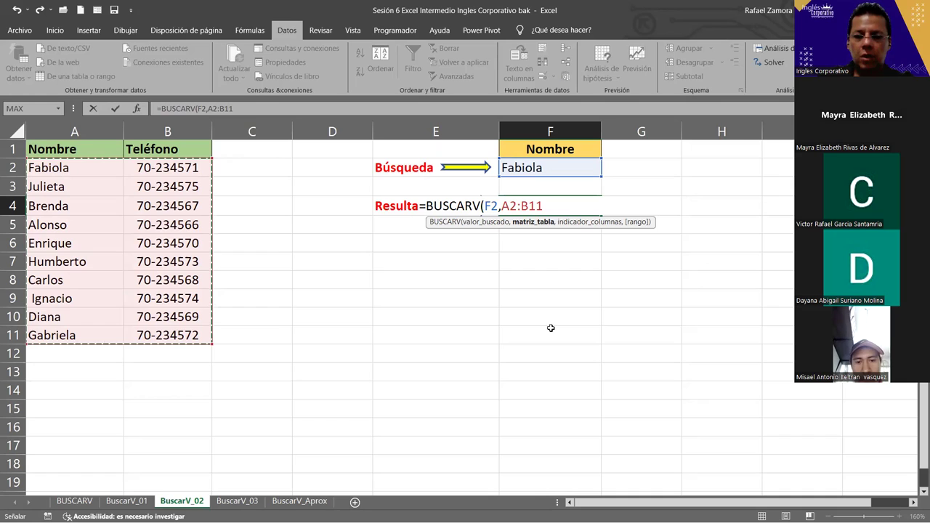
pyautogui.write(',')
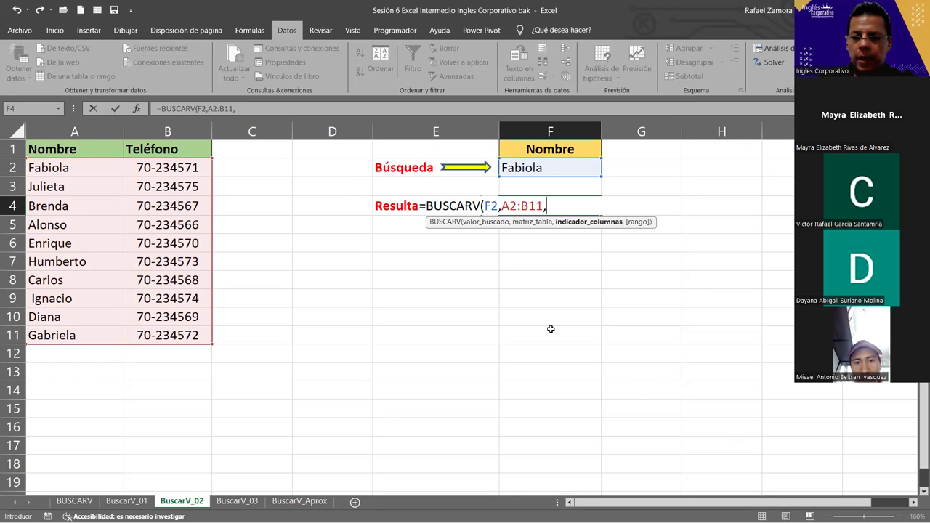
pyautogui.write('2')
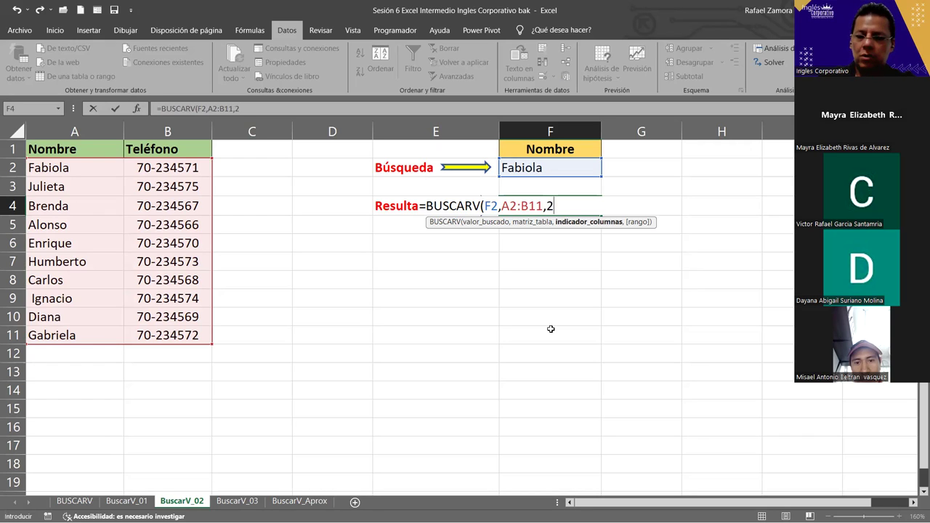
pyautogui.write(',0')
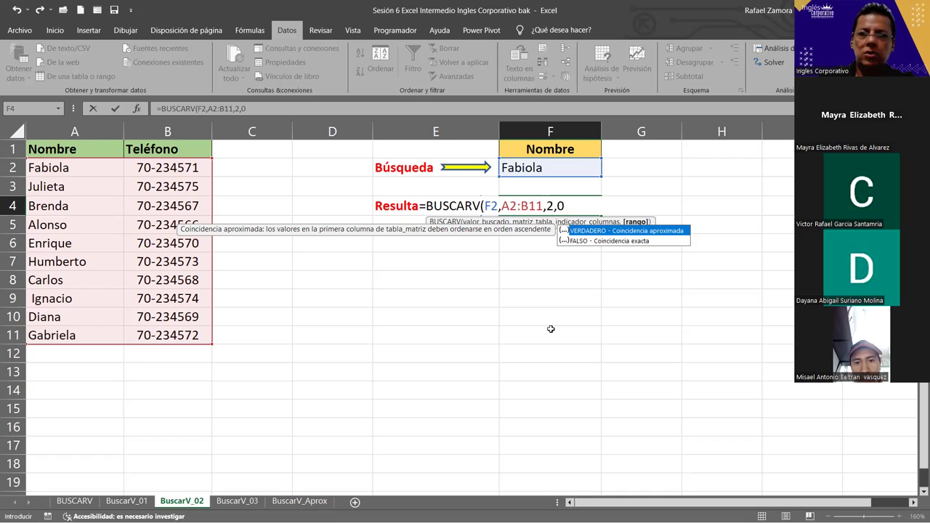
pyautogui.press('Return')
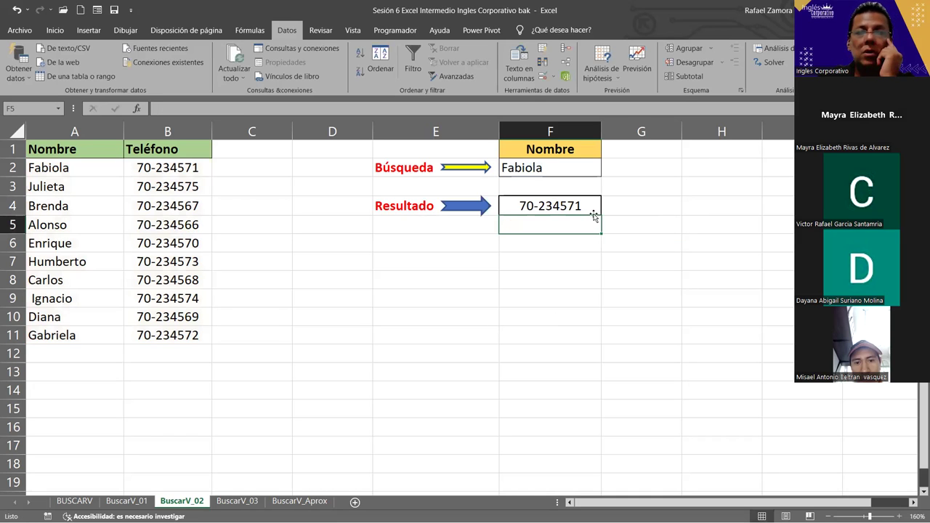
pyautogui.click(550, 172)
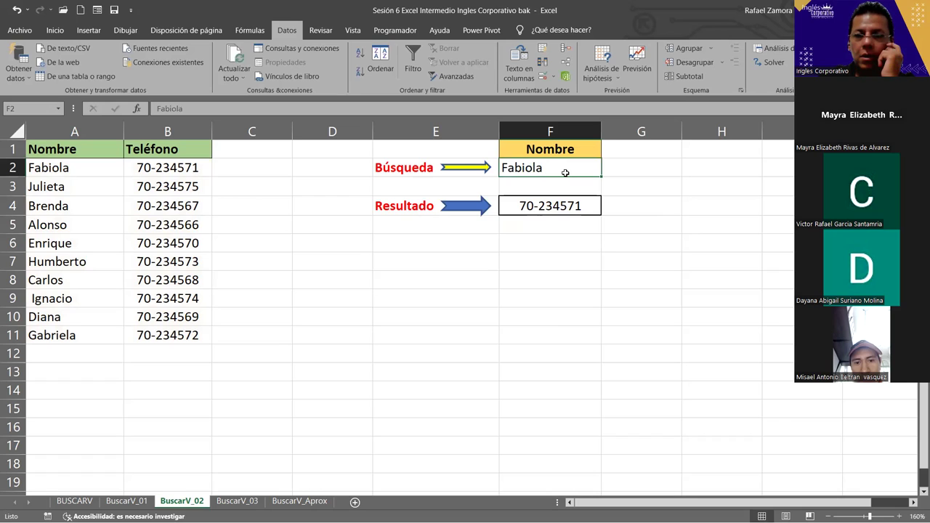
pyautogui.click(558, 319)
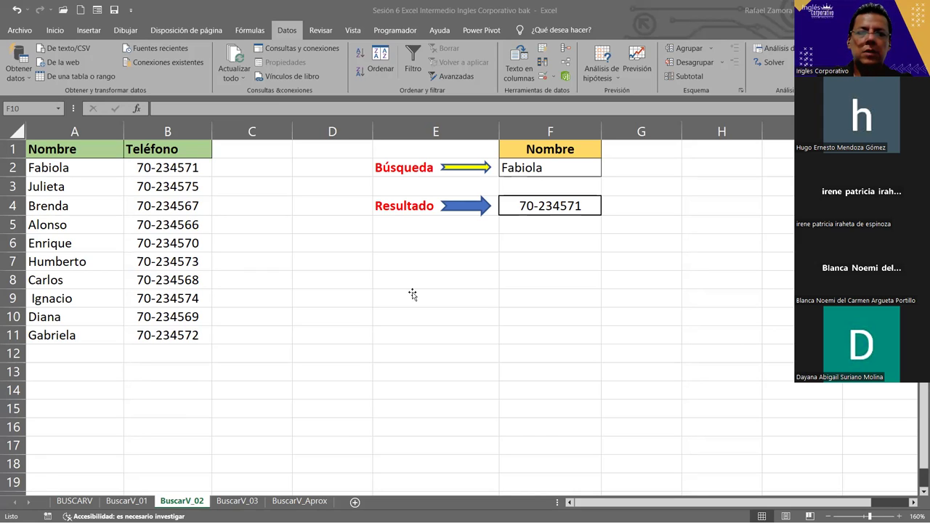
# - Paste the EN PRACTICA title and place it below the table
pyautogui.hotkey('ctrl', 'v')
pyautogui.moveTo(380, 305); pyautogui.dragTo(323, 312)
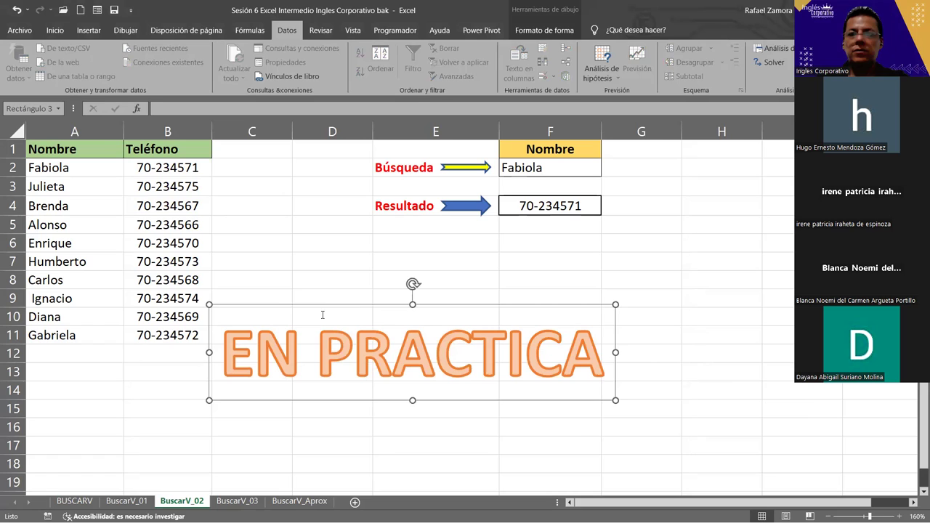
pyautogui.click(656, 263)
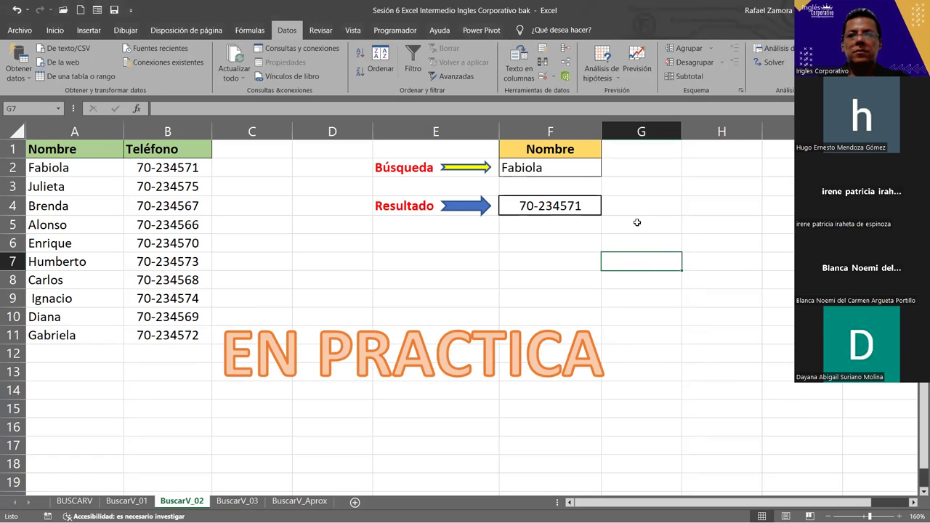
# - Search F2 for Julieta, then Brenda, then Alonso
pyautogui.click(585, 171)
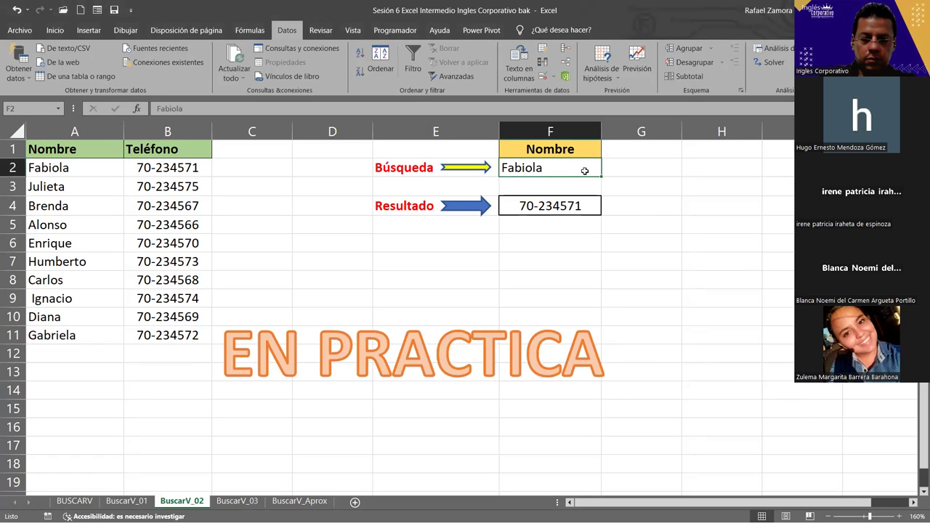
pyautogui.write('jULIETA')
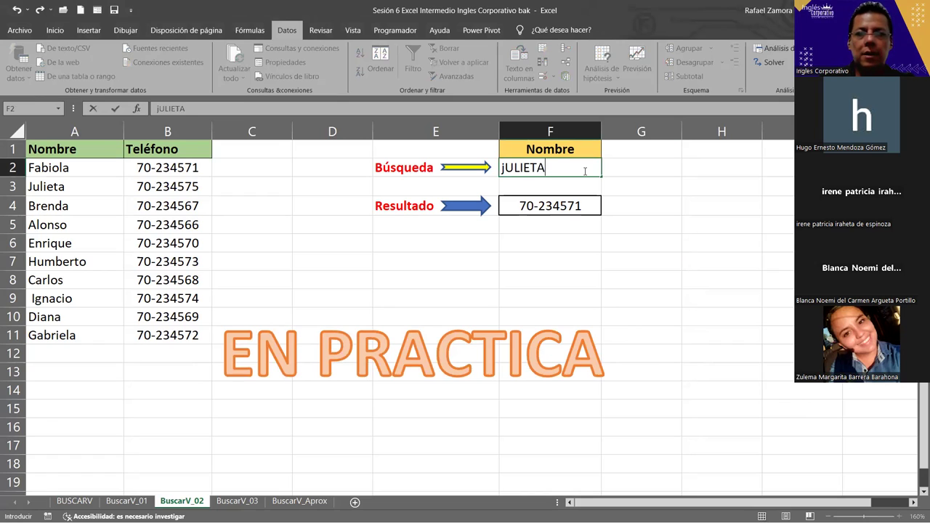
pyautogui.press('Return')
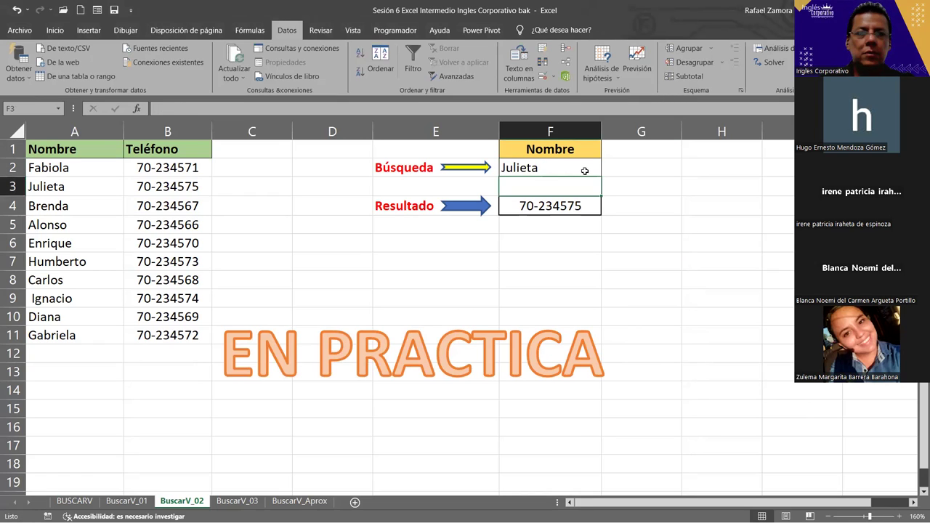
pyautogui.click(584, 171)
pyautogui.doubleClick(584, 171)
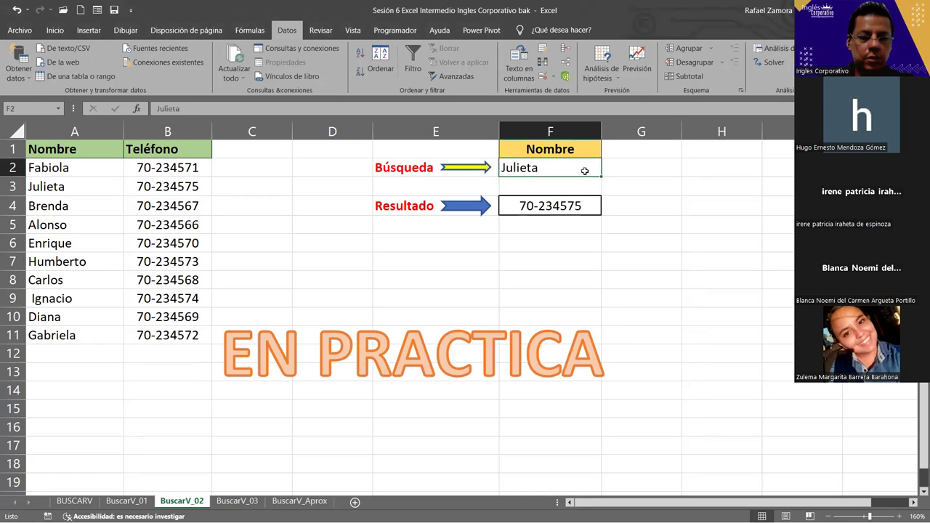
pyautogui.press('BackSpace')
pyautogui.press('BackSpace')
pyautogui.press('BackSpace')
pyautogui.write('Brenda')
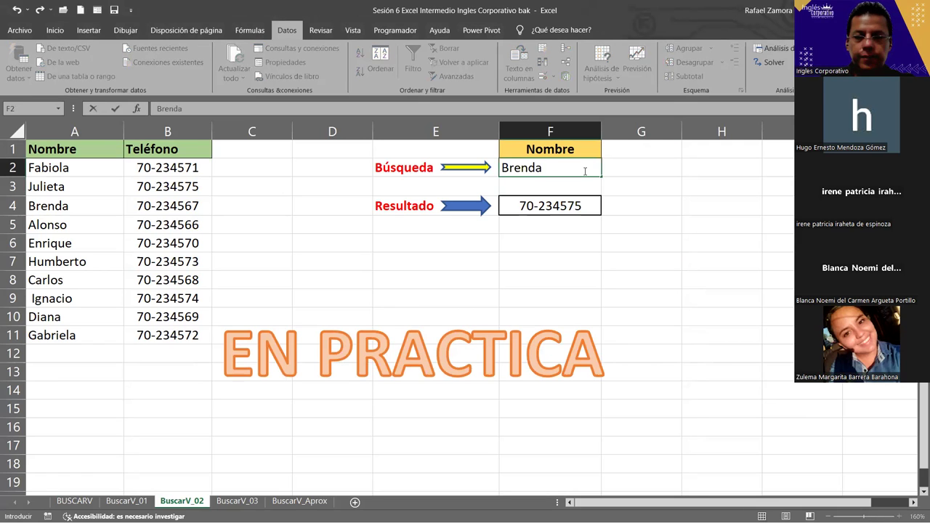
pyautogui.hotkey('ctrl', 'Return')
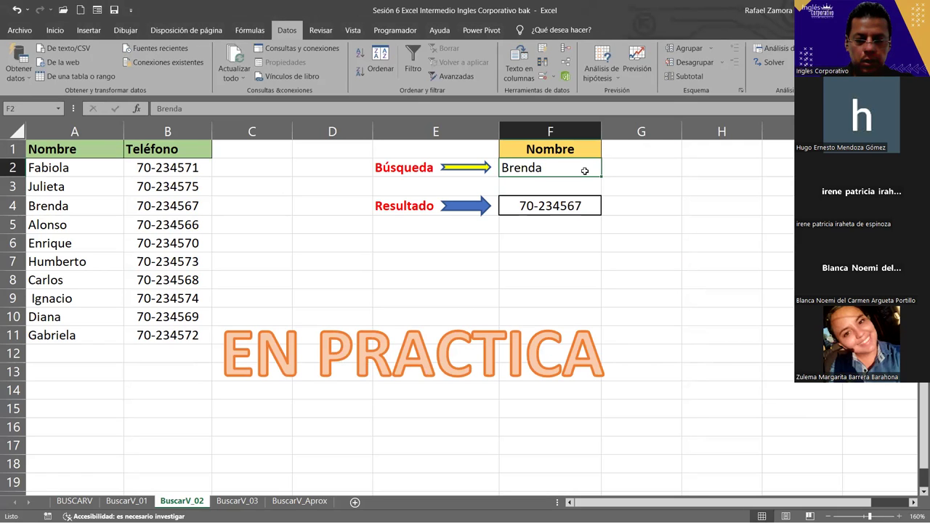
pyautogui.write('ao')
pyautogui.press('BackSpace')
pyautogui.press('BackSpace')
pyautogui.write('Alon')
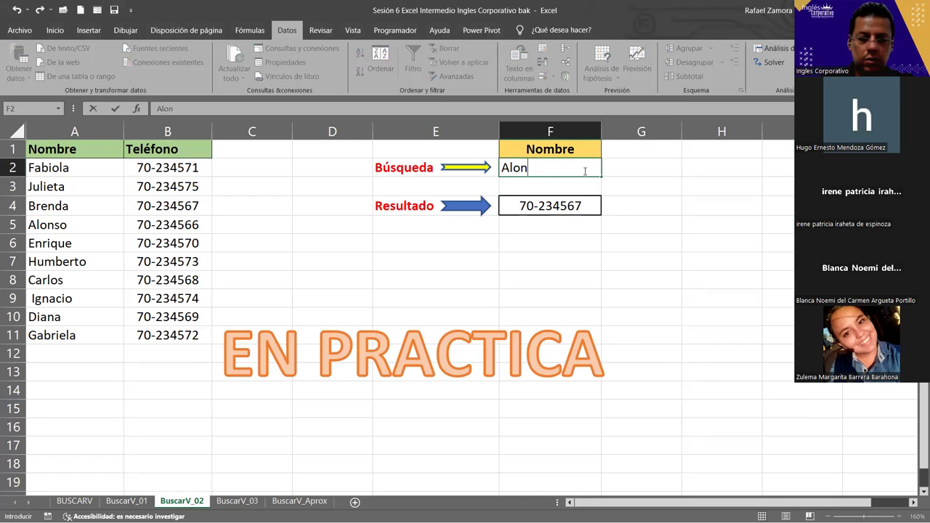
pyautogui.write('so')
pyautogui.hotkey('ctrl', 'Return')
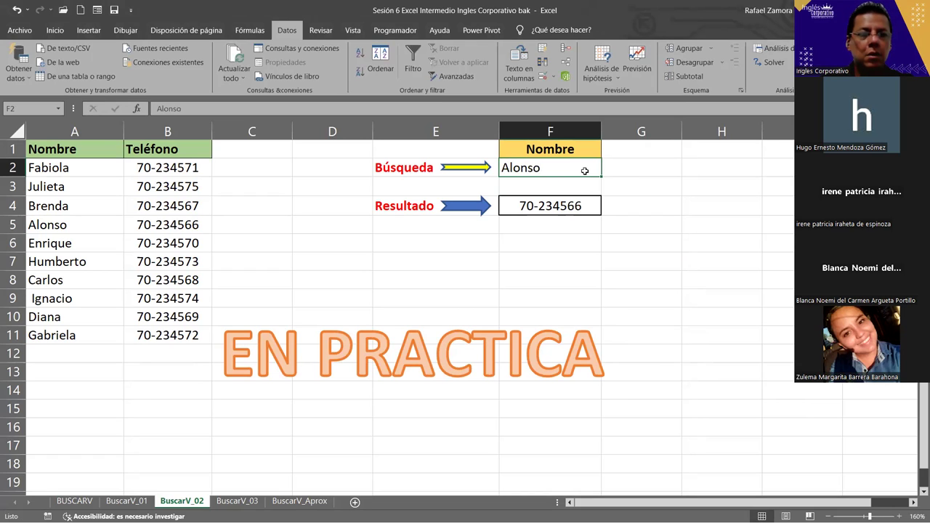
# - Search F2 for Enrique, Humberto, Carlos and finally Ignacio, which returns #N/D
pyautogui.write('Enriqye')
pyautogui.press('BackSpace')
pyautogui.press('BackSpace')
pyautogui.write('ue')
pyautogui.hotkey('ctrl', 'Return')
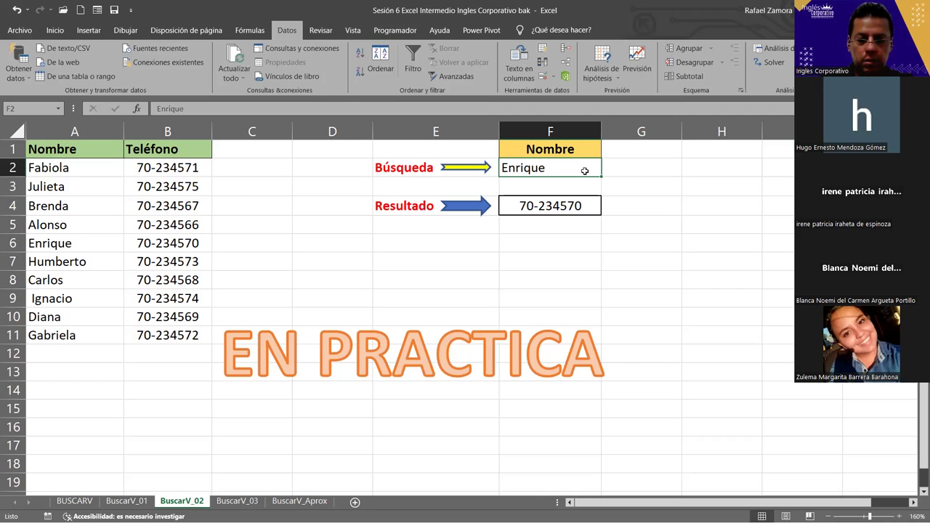
pyautogui.write('Humberto')
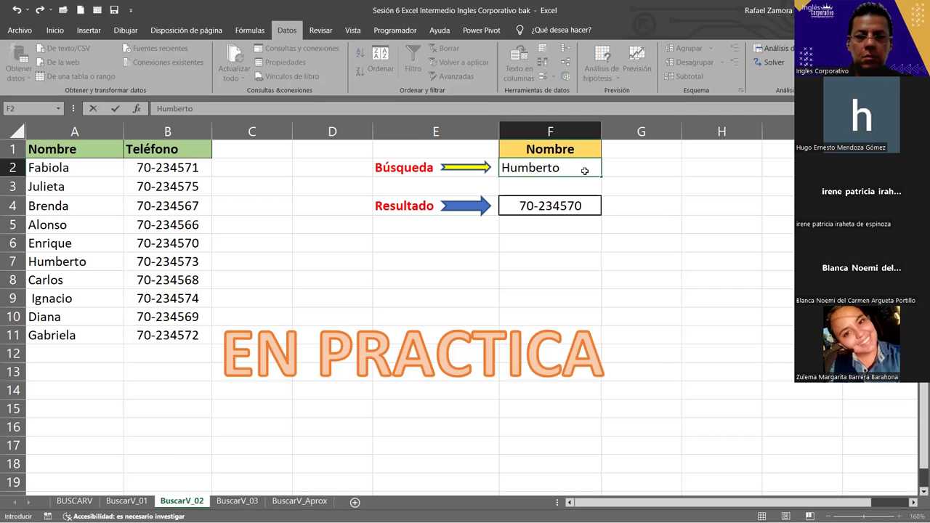
pyautogui.hotkey('ctrl', 'Return')
pyautogui.write('Car.os')
pyautogui.press('BackSpace')
pyautogui.press('BackSpace')
pyautogui.press('BackSpace')
pyautogui.write('los')
pyautogui.hotkey('ctrl', 'Return')
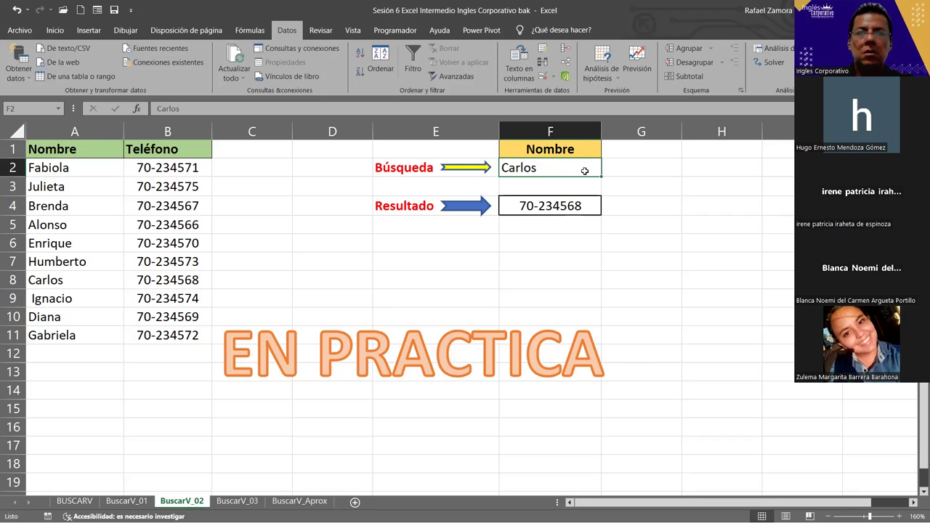
pyautogui.write('Ignacio')
pyautogui.press('Return')
pyautogui.click(584, 171)
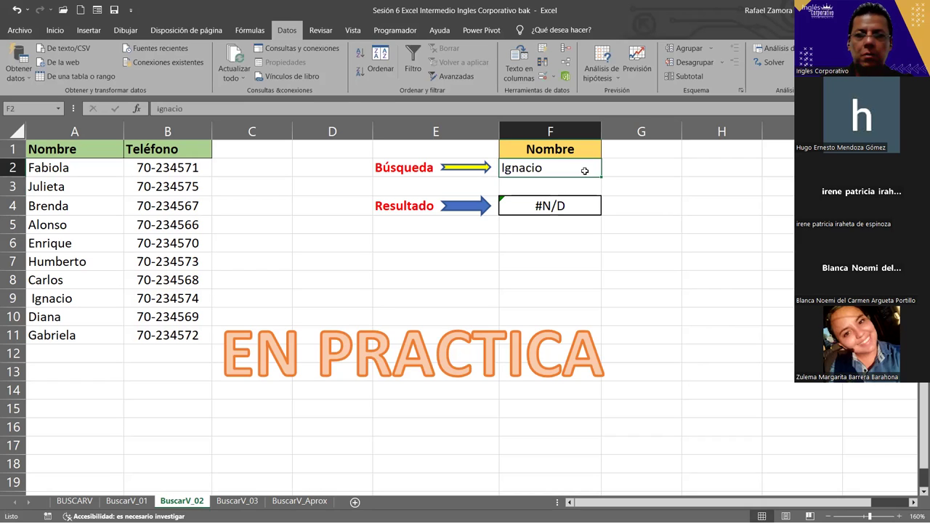
pyautogui.write('Diana')
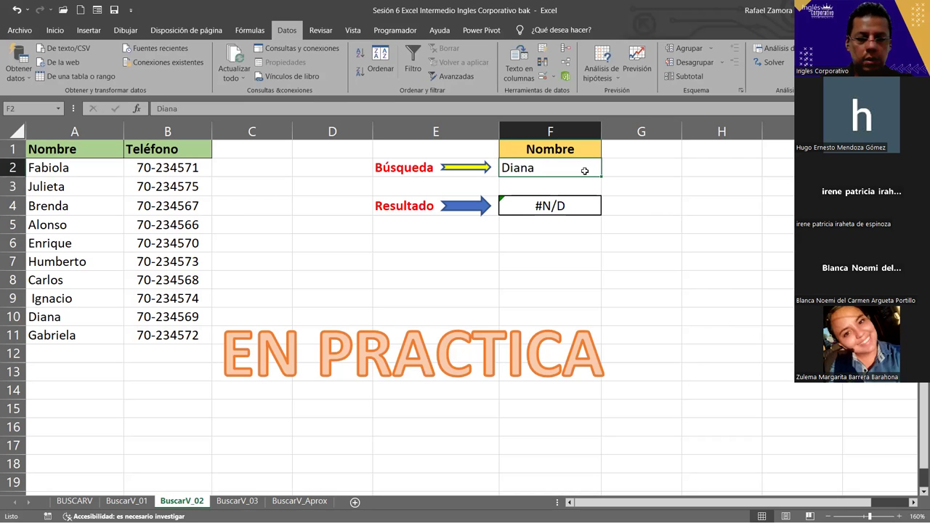
pyautogui.write('Gabriela')
pyautogui.press('Return')
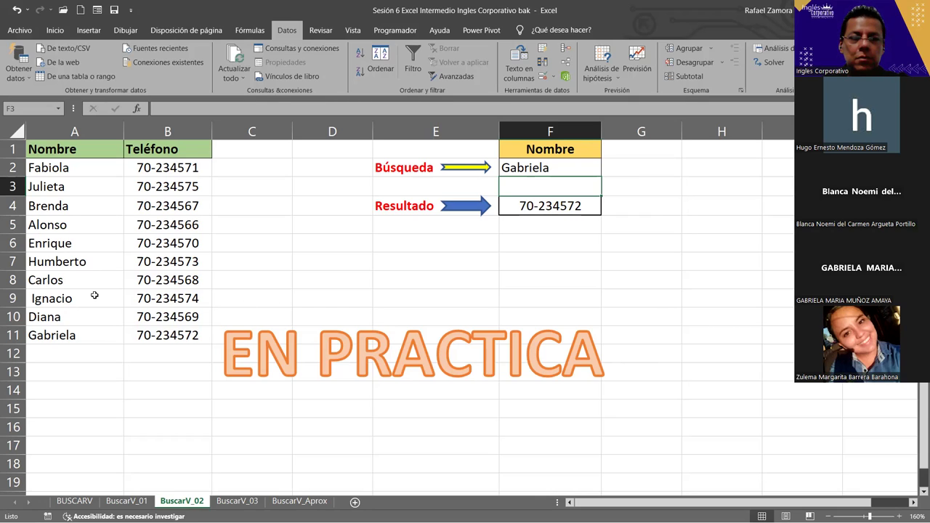
pyautogui.click(567, 167)
pyautogui.write('Ign')
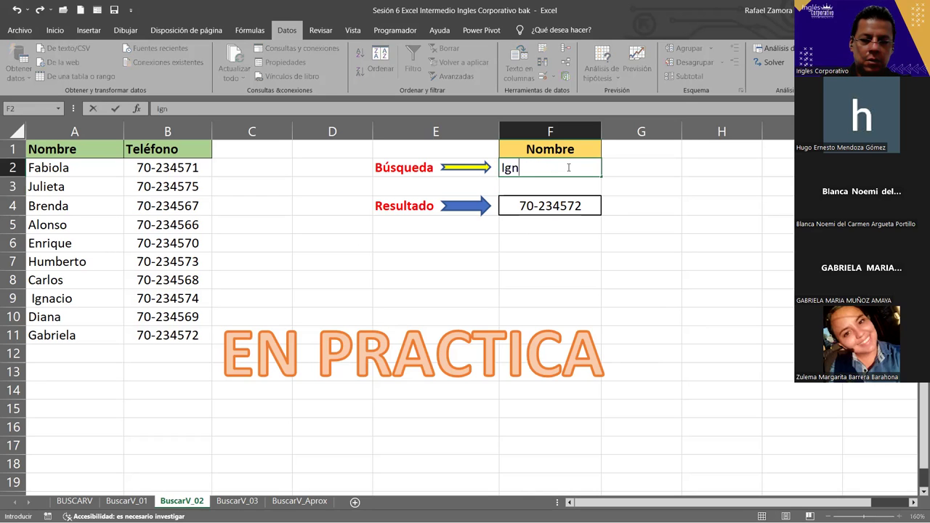
pyautogui.write('acio')
pyautogui.press('Return')
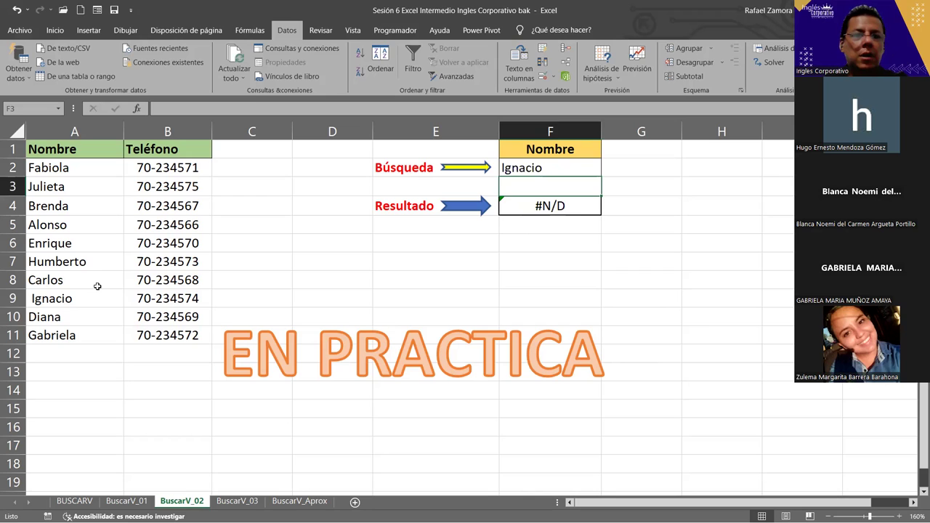
# - Delete the leading space before Ignacio in A9 so Resultado shows 70-234574
pyautogui.click(96, 291)
pyautogui.doubleClick(97, 291)
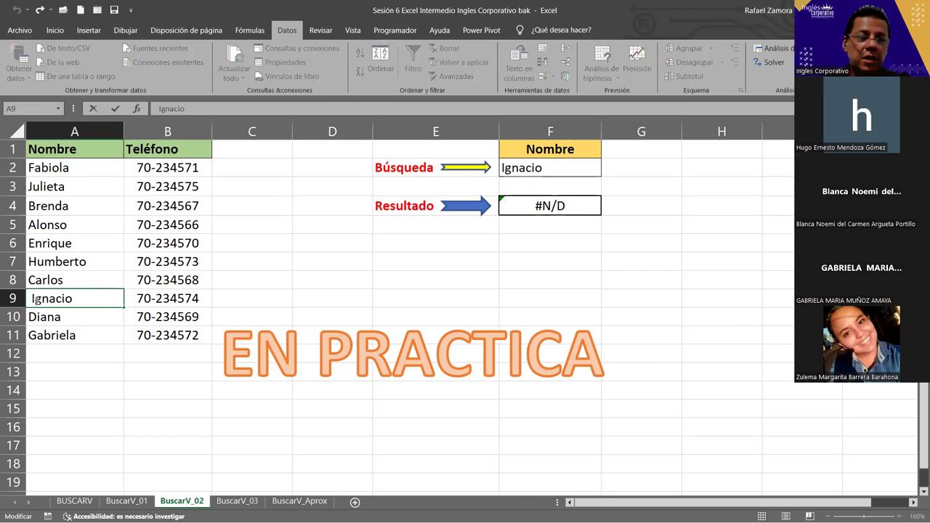
pyautogui.press('Home')
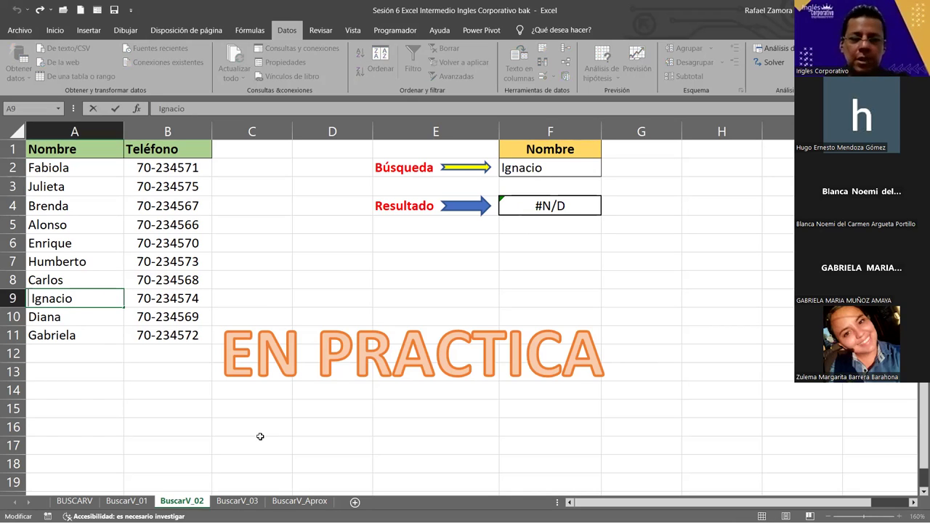
pyautogui.press('Delete')
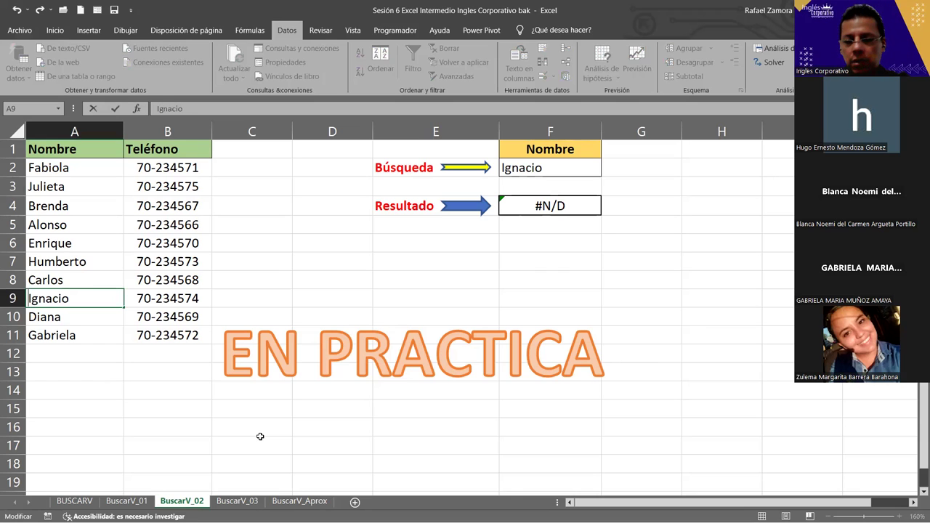
pyautogui.press('Return')
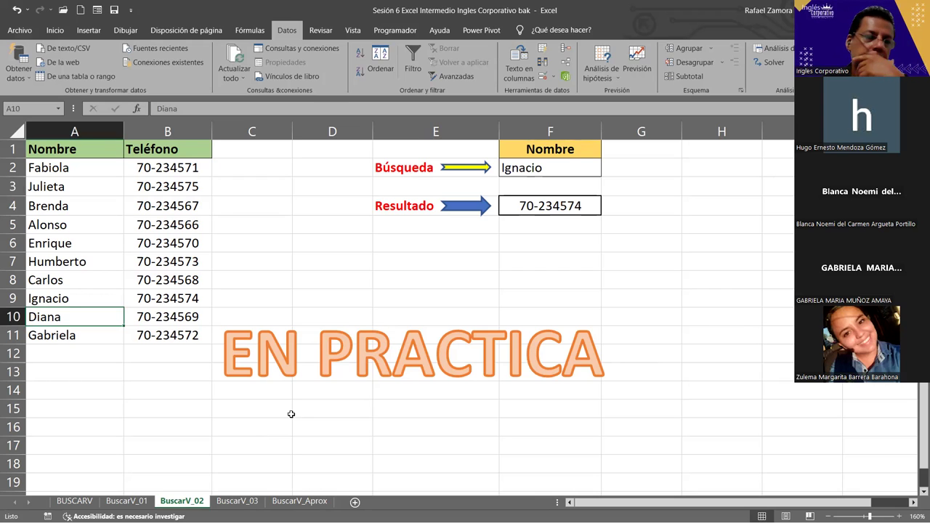
# - Examine Diana's entry in cell A10 through the formula bar
pyautogui.click(26, 317)
pyautogui.doubleClick(28, 317)
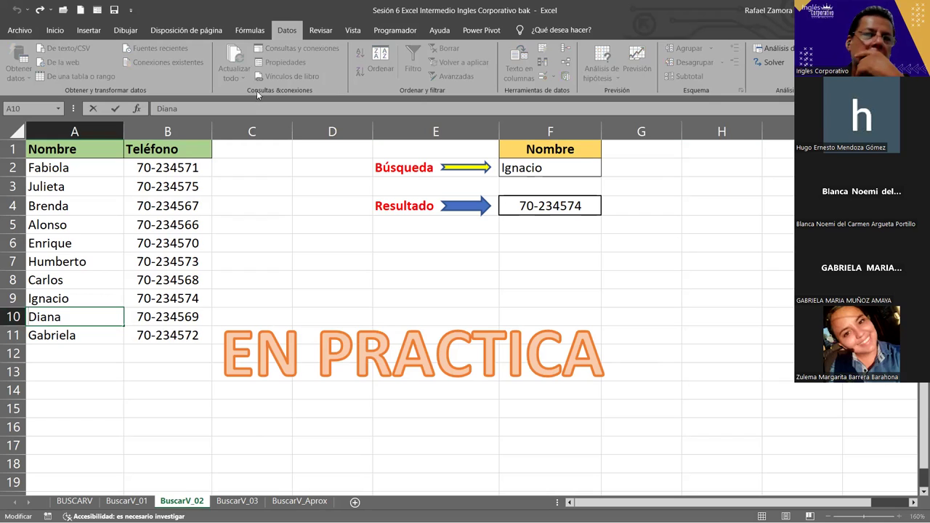
pyautogui.click(267, 110)
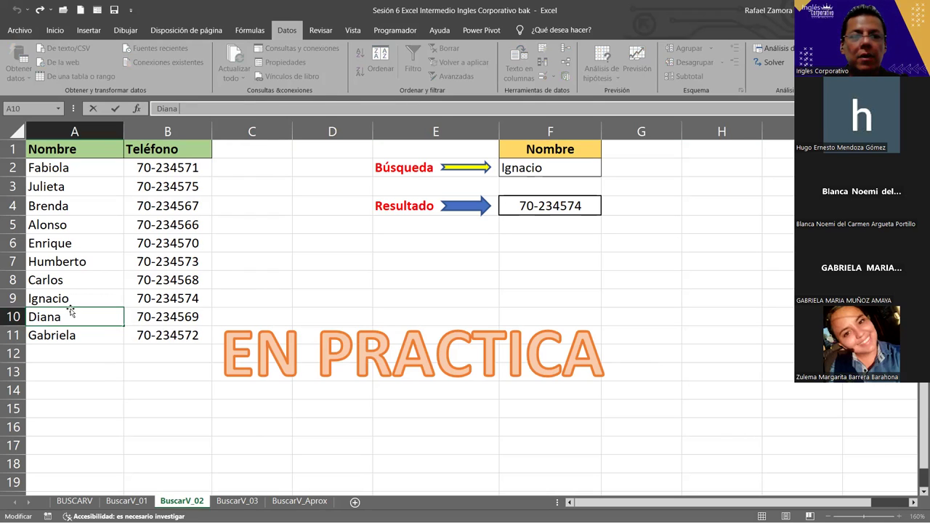
pyautogui.click(103, 373)
pyautogui.click(95, 317)
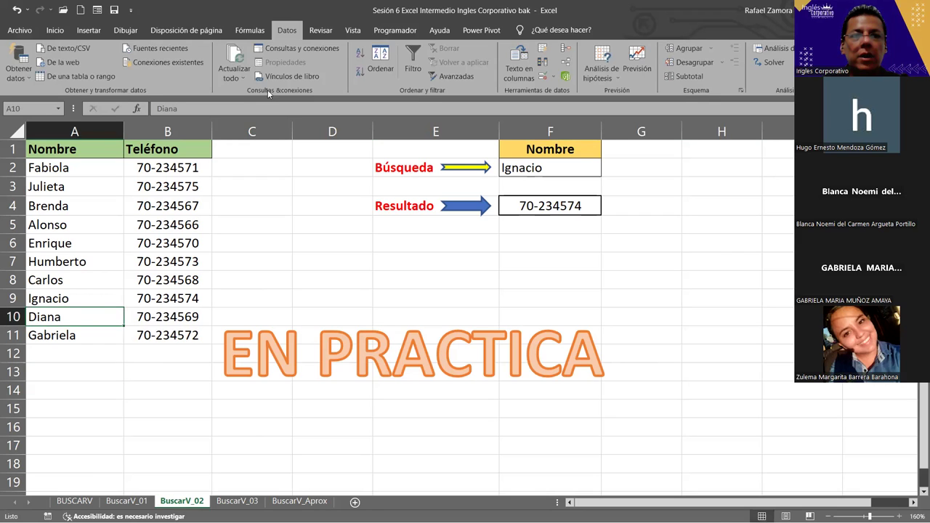
pyautogui.click(210, 108)
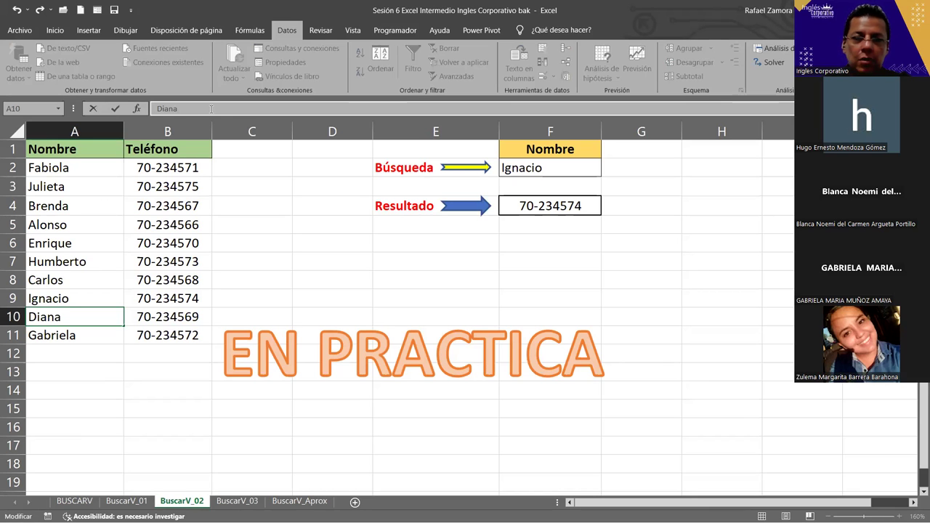
pyautogui.press('Return')
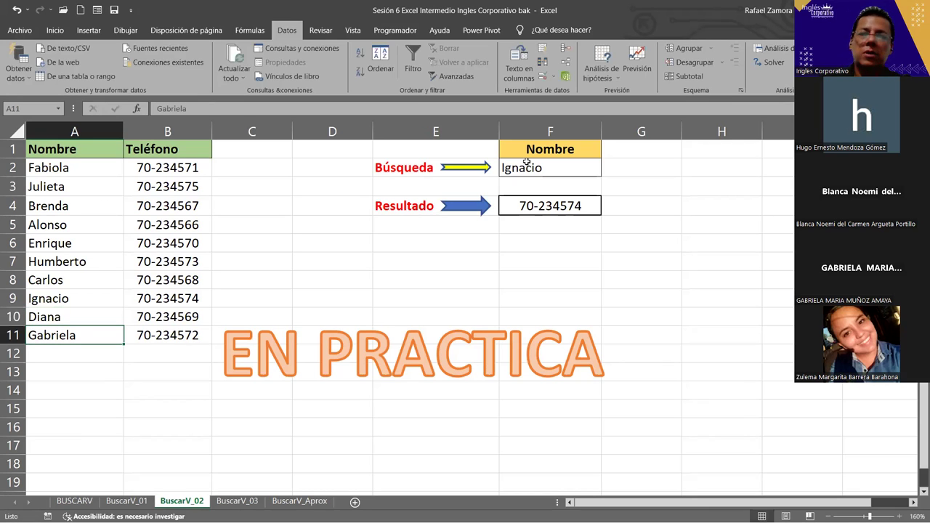
pyautogui.click(527, 162)
pyautogui.write('iana')
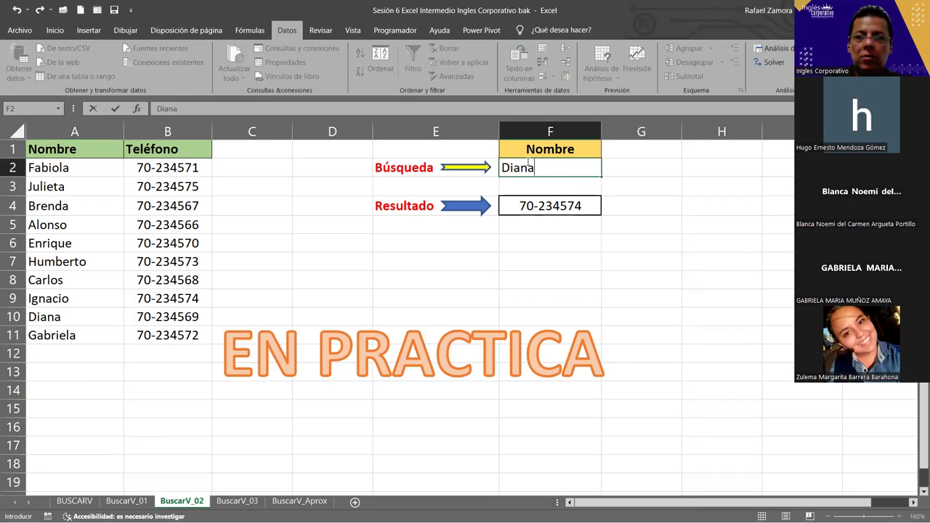
pyautogui.press('Return')
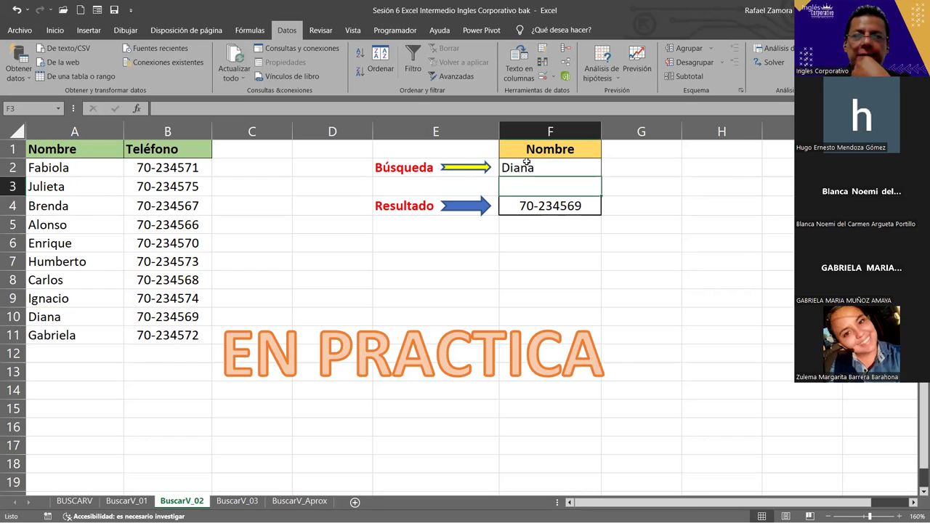
pyautogui.click(534, 211)
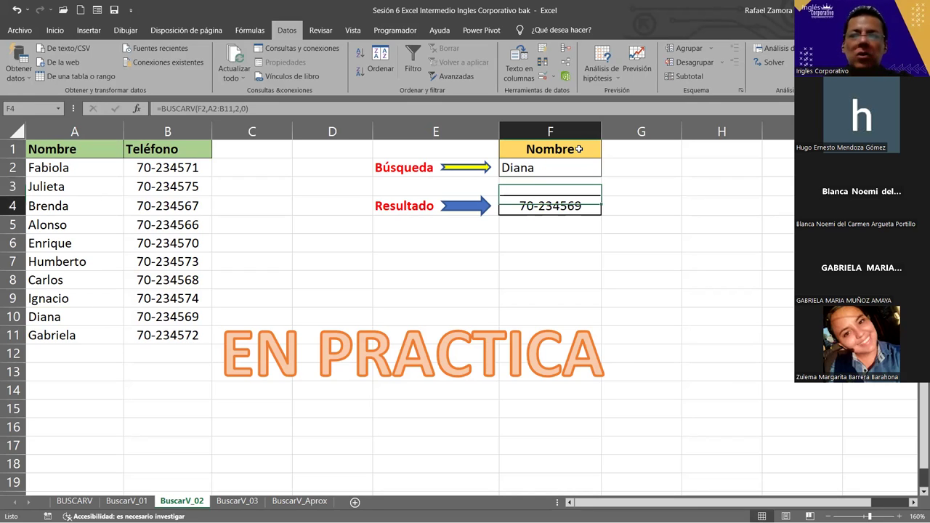
pyautogui.press('Up')
pyautogui.press('Up')
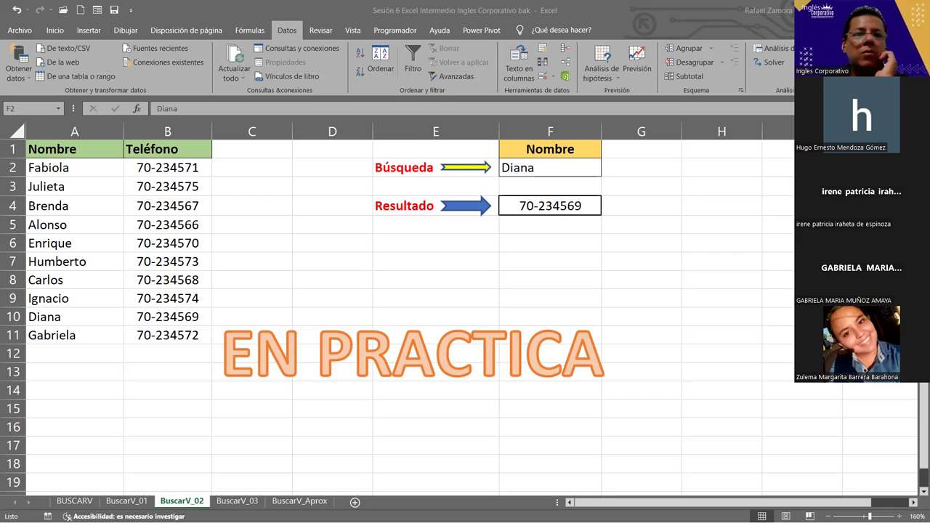
# - Delete the name Diana from cell A10 using the formula bar
pyautogui.click(73, 318)
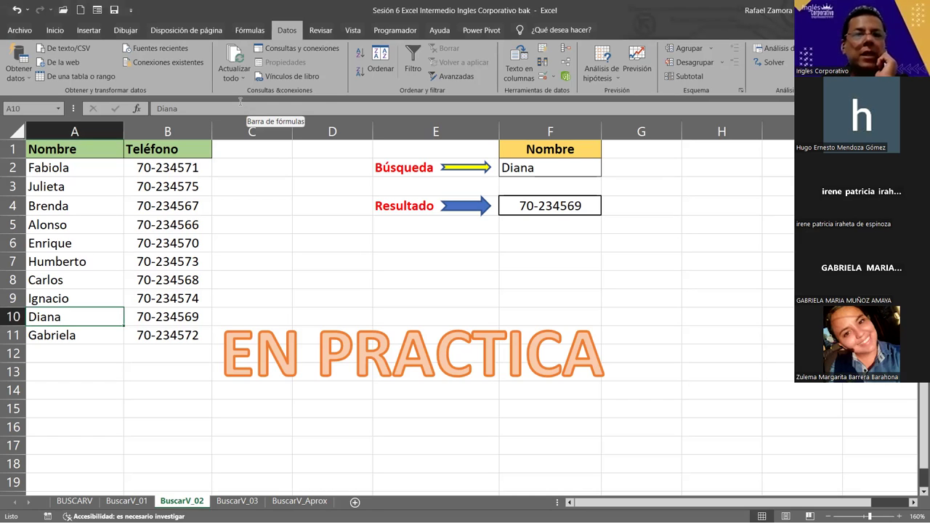
pyautogui.click(213, 109)
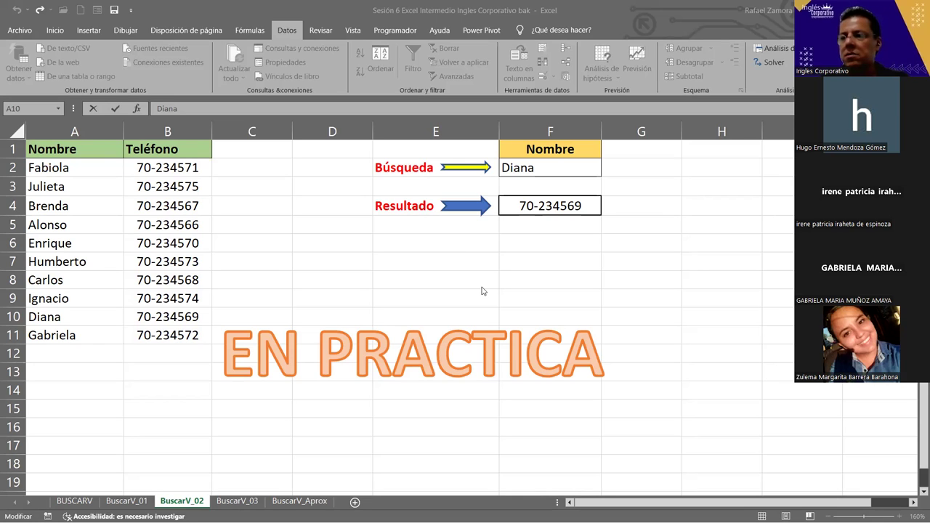
pyautogui.press('BackSpace')
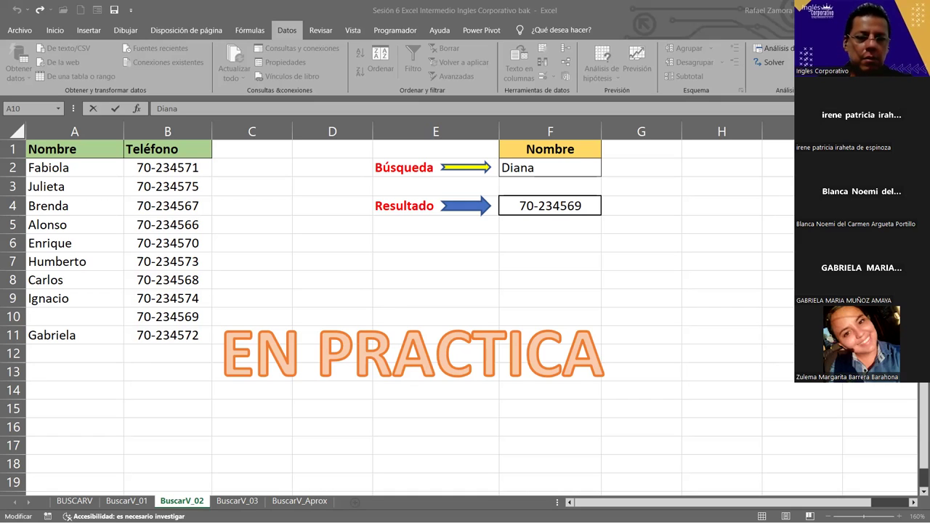
# - Bring the Excel window back into focus
pyautogui.click(360, 505)
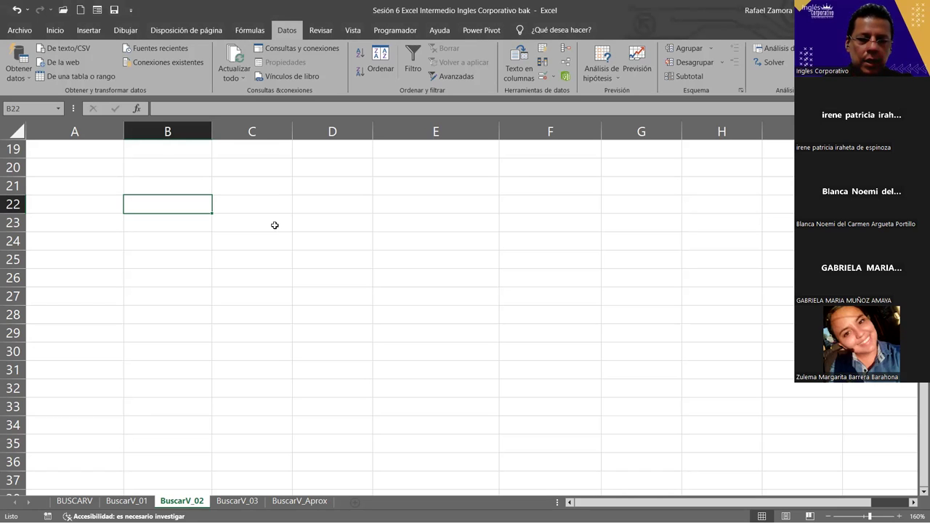
pyautogui.write('ana')
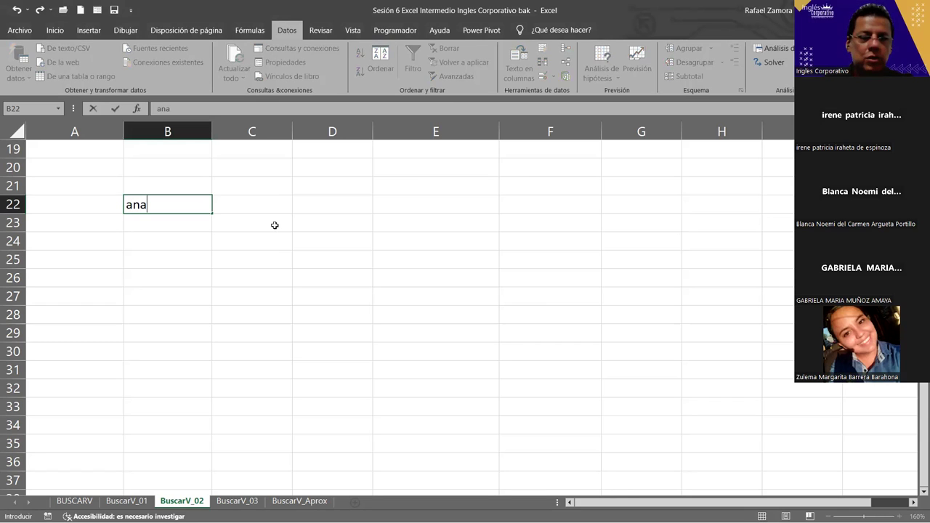
pyautogui.press('Tab')
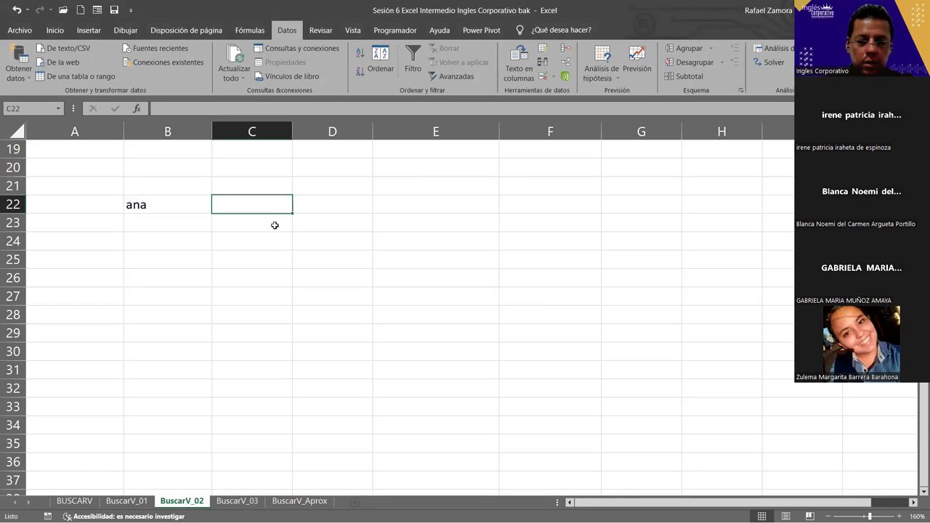
pyautogui.write('del carmen')
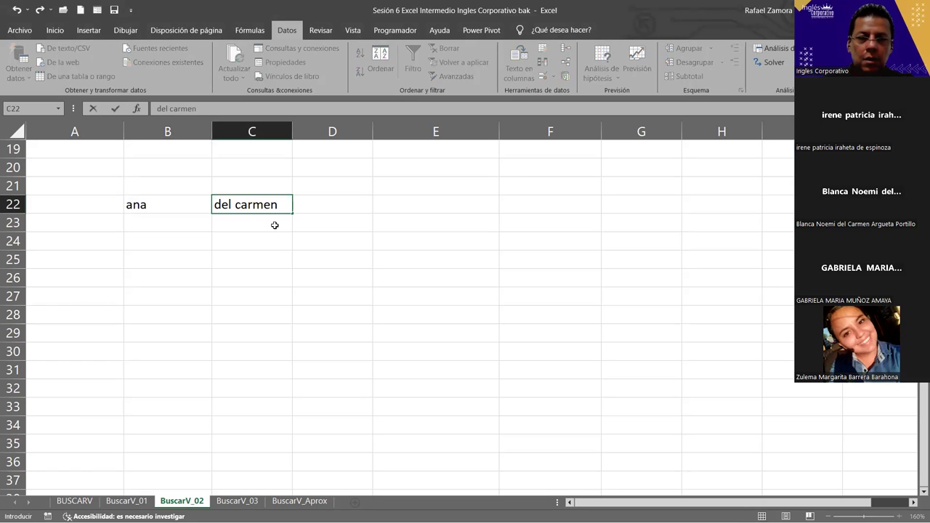
pyautogui.press('Tab')
pyautogui.write('mono')
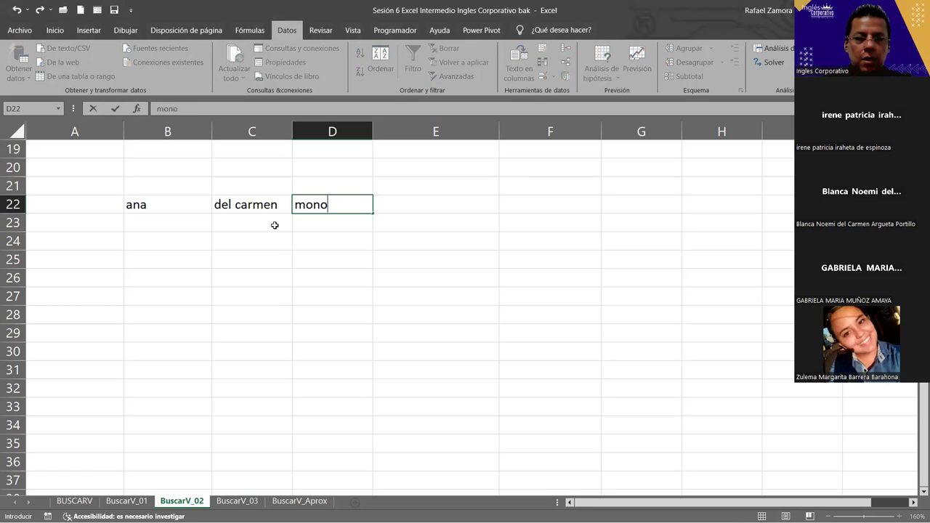
pyautogui.write('y')
pyautogui.press('BackSpace')
pyautogui.press('BackSpace')
pyautogui.write('t')
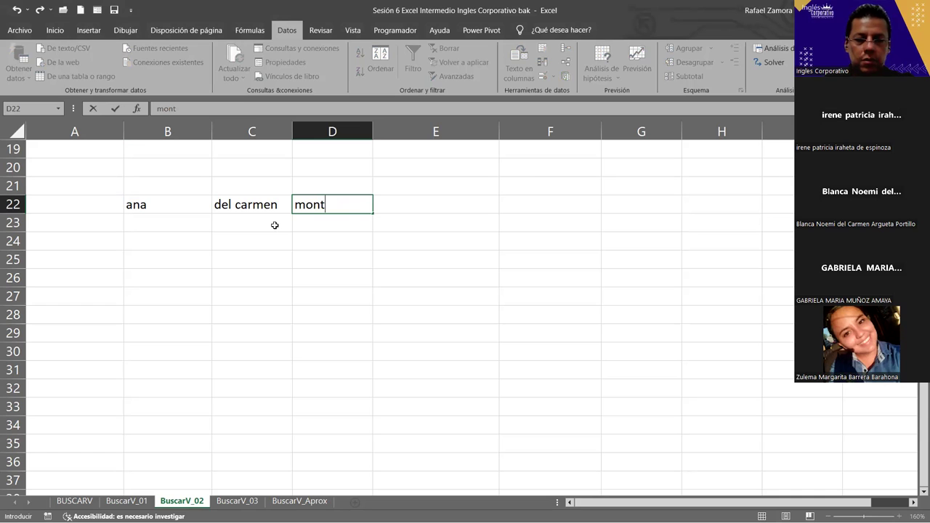
pyautogui.write('oya')
pyautogui.press('Up')
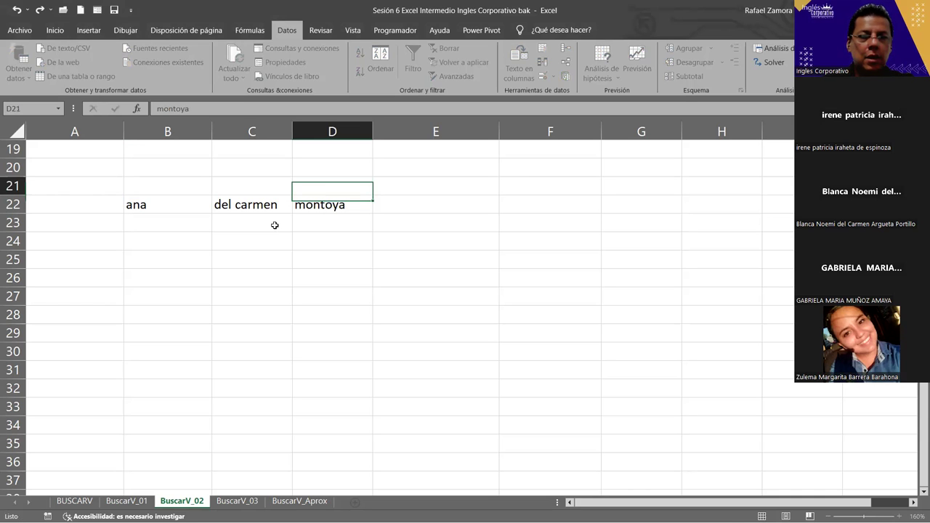
# - Fill row 23 with luis, a second name, gómez and pérez, one per cell
pyautogui.press('Left')
pyautogui.press('Left')
pyautogui.press('Down')
pyautogui.press('Down')
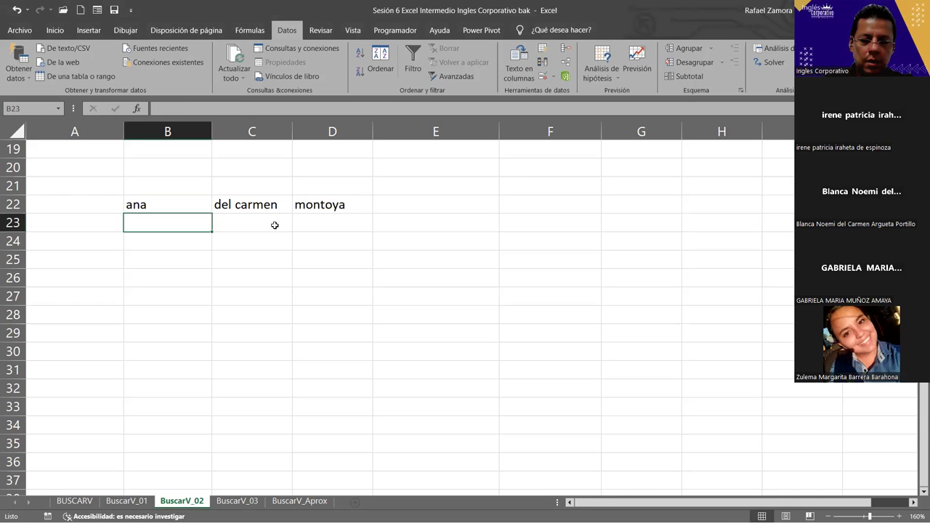
pyautogui.write('ll')
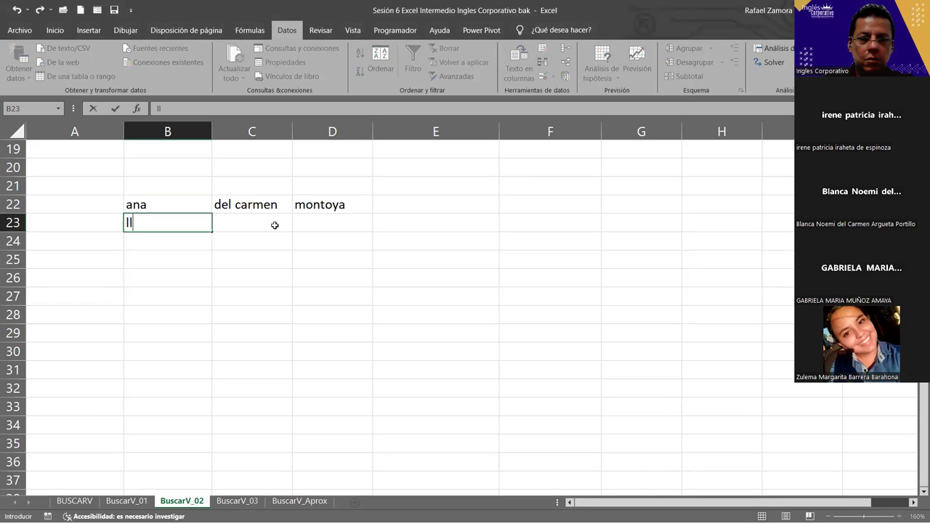
pyautogui.press('BackSpace')
pyautogui.press('BackSpace')
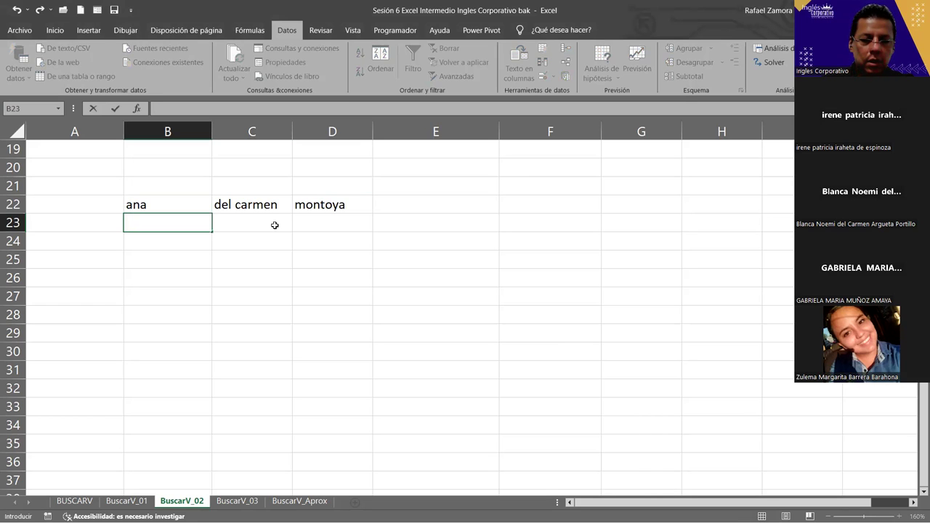
pyautogui.write('luis')
pyautogui.click(275, 226)
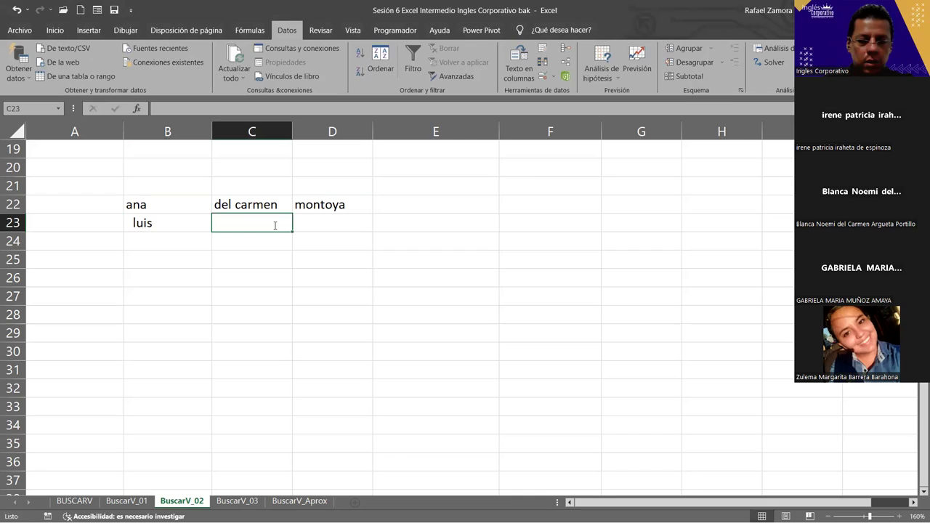
pyautogui.write('erenes')
pyautogui.press('BackSpace')
pyautogui.press('BackSpace')
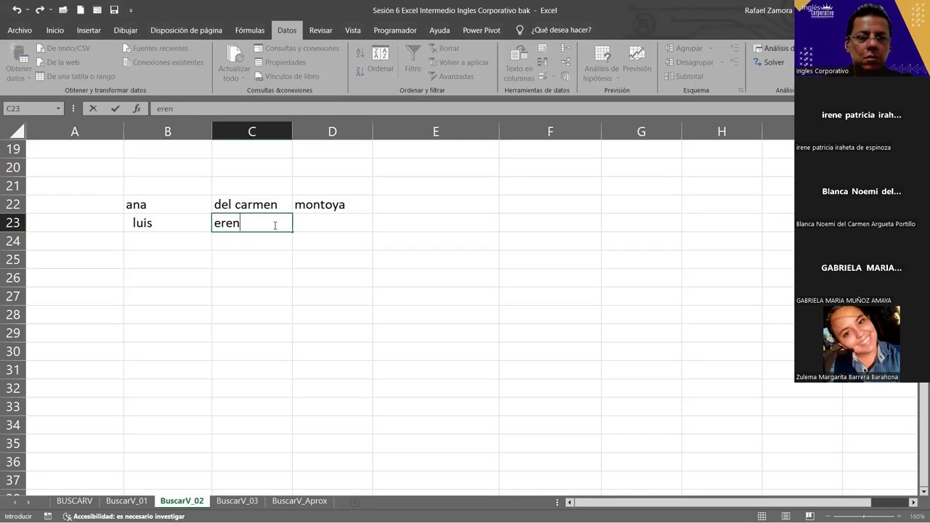
pyautogui.press('BackSpace')
pyautogui.press('BackSpace')
pyautogui.write('res')
pyautogui.press('BackSpace')
pyautogui.press('BackSpace')
pyautogui.press('BackSpace')
pyautogui.write('nesto')
pyautogui.press('Tab')
pyautogui.write('g[omez')
pyautogui.press('BackSpace')
pyautogui.press('BackSpace')
pyautogui.press('BackSpace')
pyautogui.press('BackSpace')
pyautogui.press('BackSpace')
pyautogui.write('ómez')
pyautogui.press('Tab')
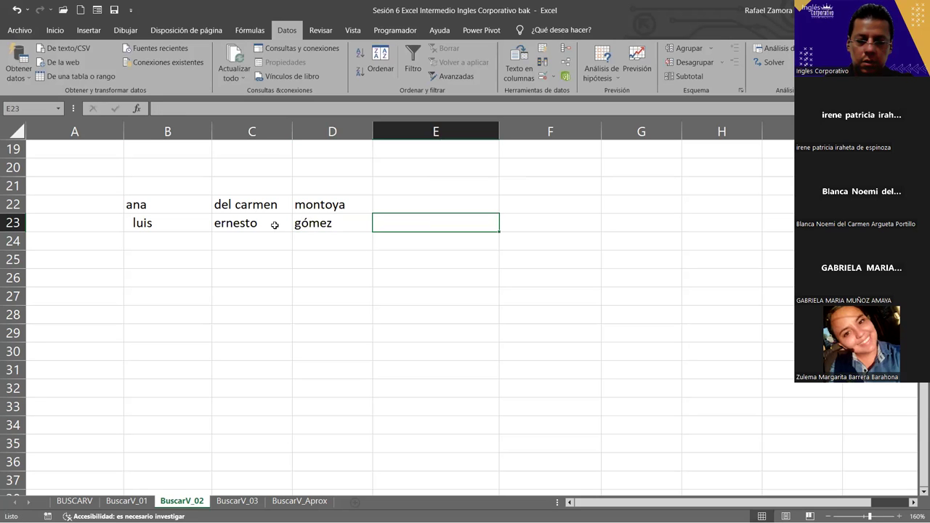
pyautogui.write('pérez')
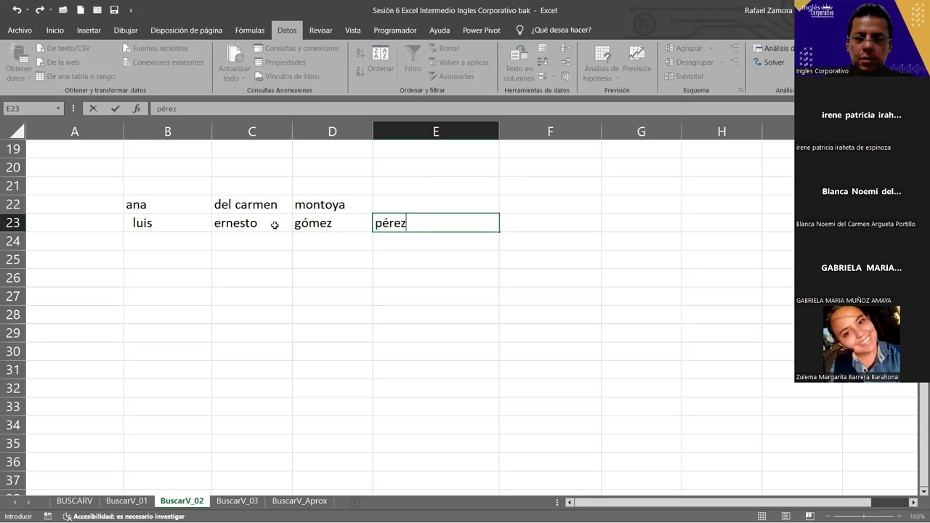
pyautogui.press('Return')
pyautogui.press('Left')
pyautogui.press('Left')
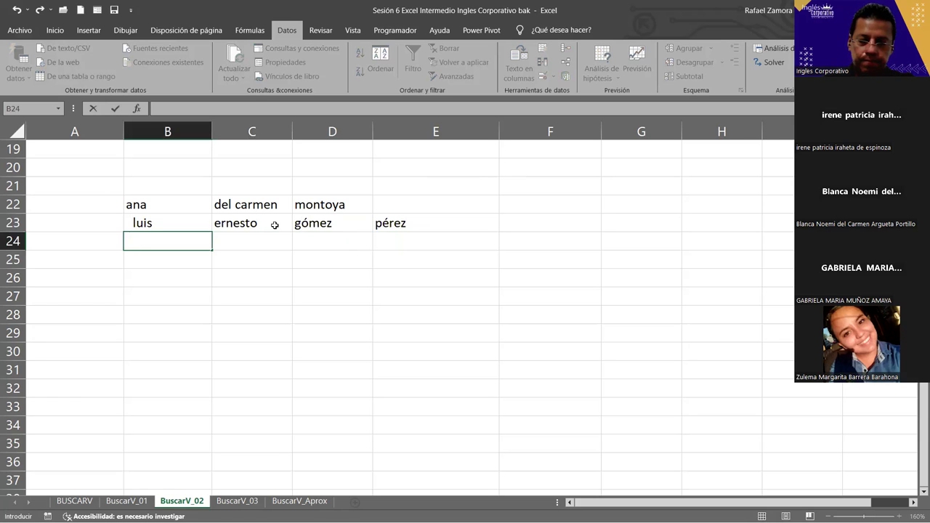
pyautogui.write('estela')
pyautogui.press('Tab')
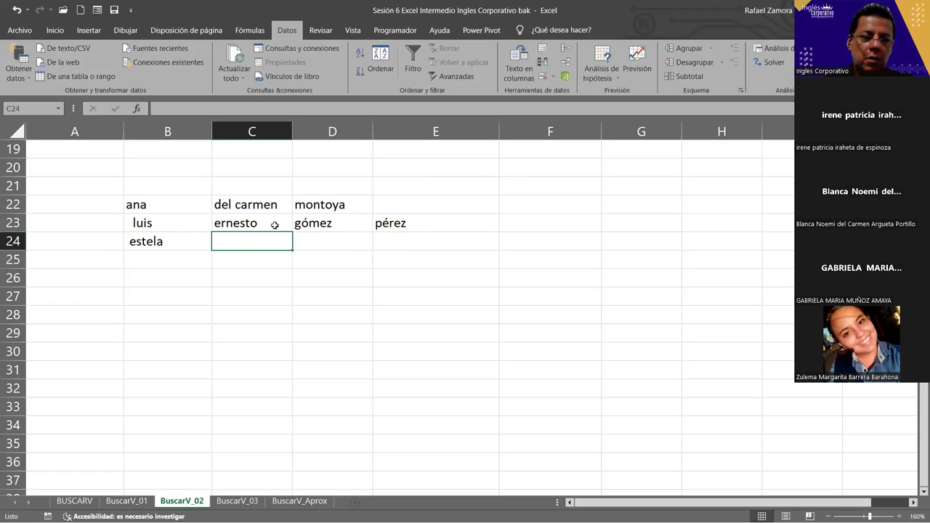
pyautogui.write('beatríz')
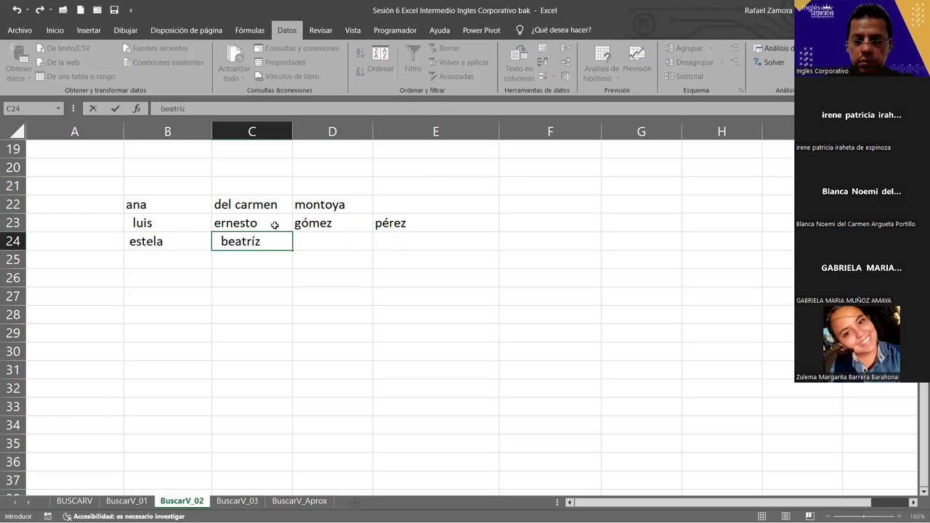
pyautogui.press('Tab')
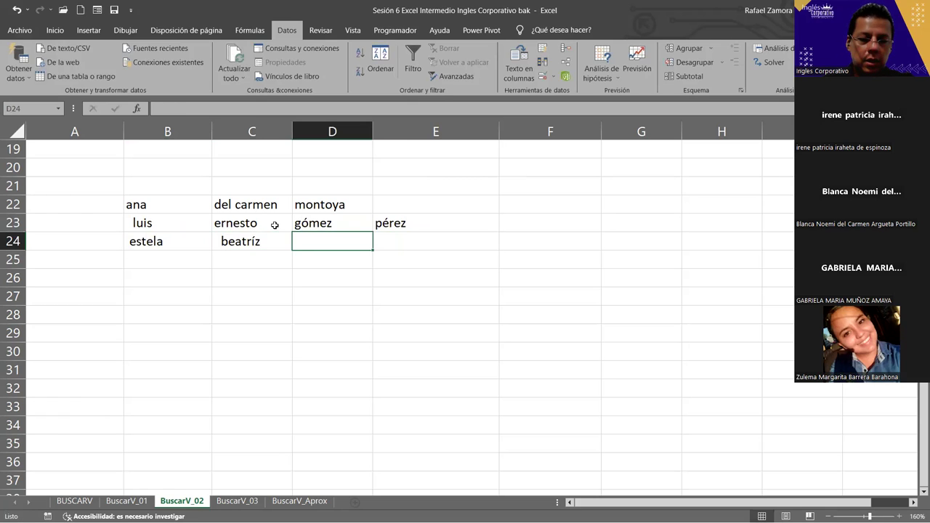
pyautogui.write('salguero')
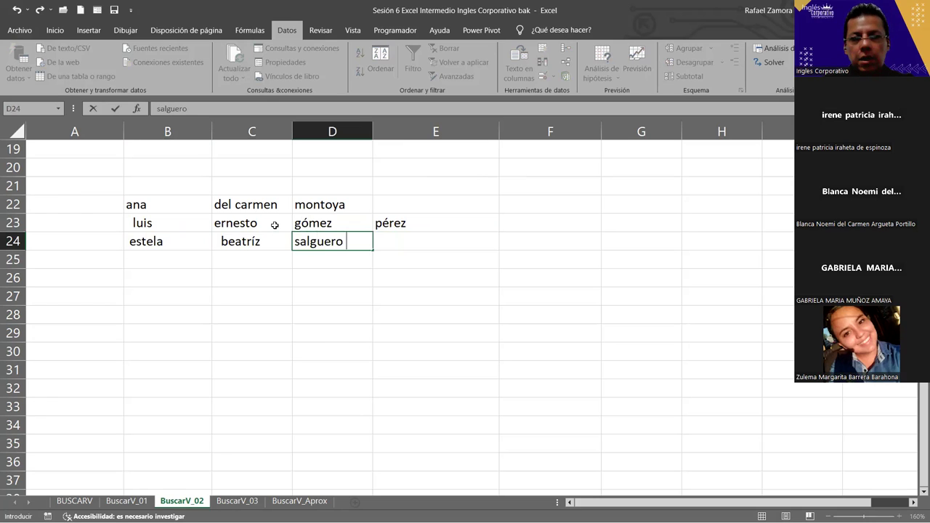
pyautogui.press('Tab')
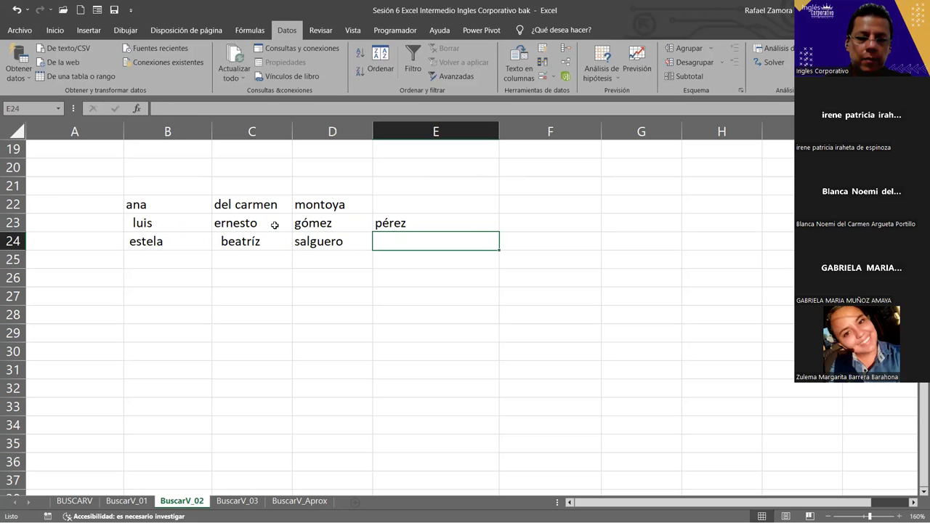
pyautogui.write('de')
pyautogui.press('Tab')
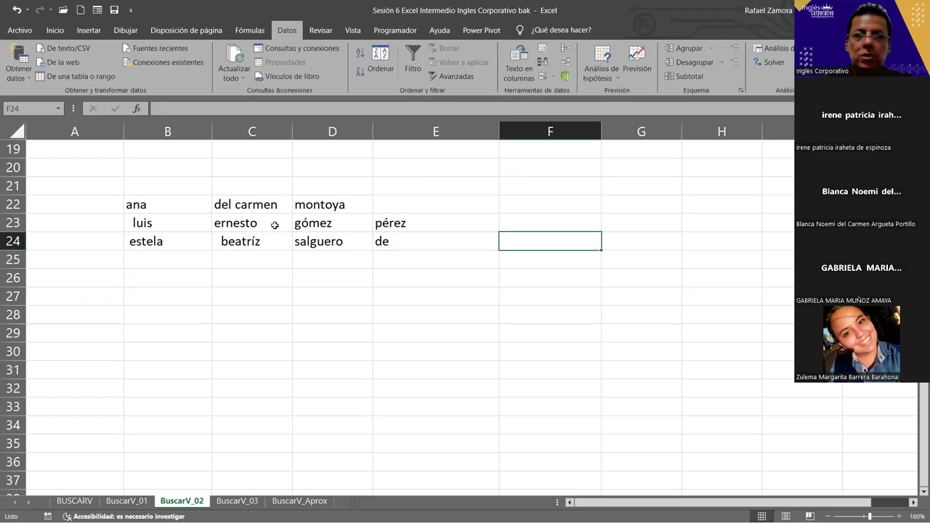
pyautogui.write('lópez')
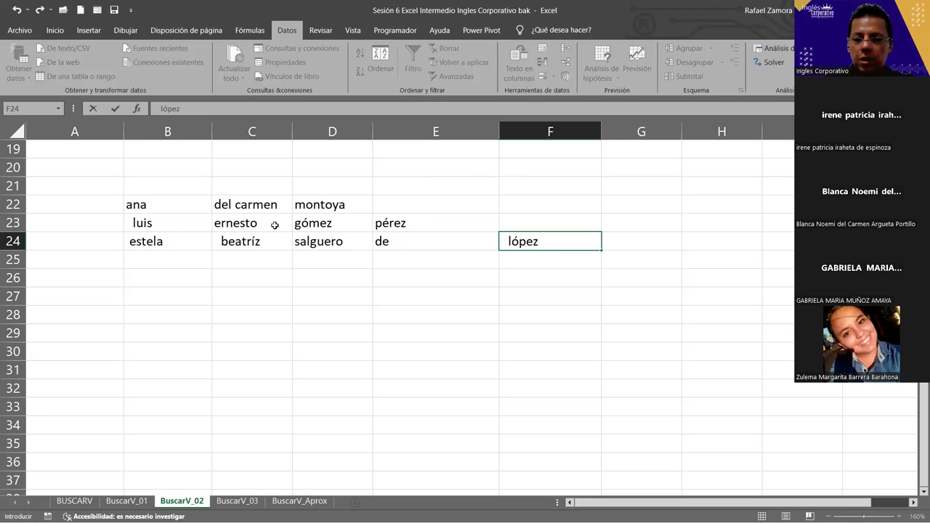
pyautogui.press('Tab')
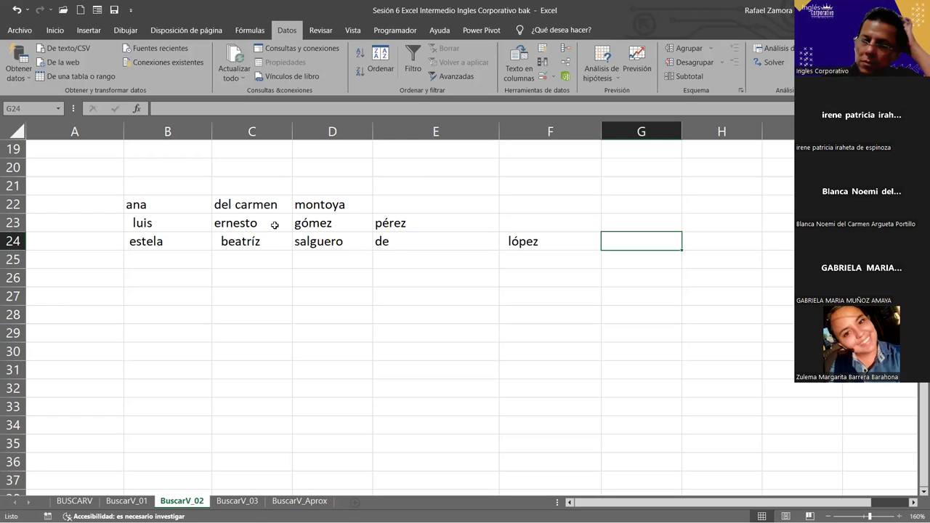
pyautogui.press('Tab')
pyautogui.press('Tab')
pyautogui.press('Tab')
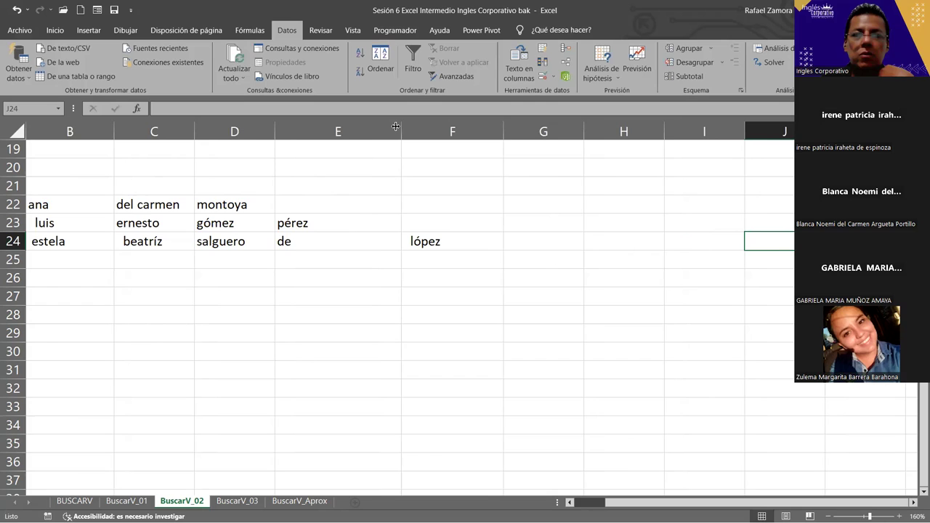
# - Narrow column E and check the name parts in B22, C22 and D22
pyautogui.moveTo(401, 131); pyautogui.dragTo(364, 131)
pyautogui.moveTo(323, 165); pyautogui.dragTo(348, 175)
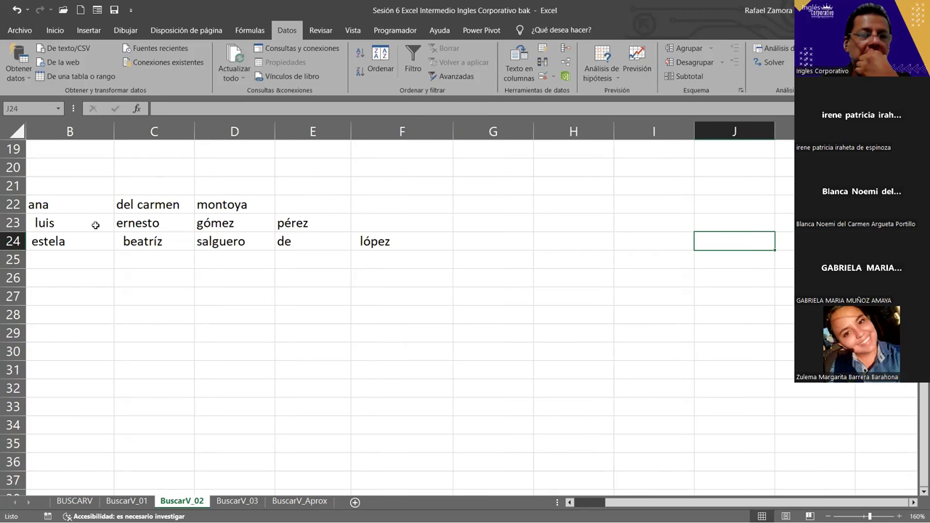
pyautogui.click(72, 208)
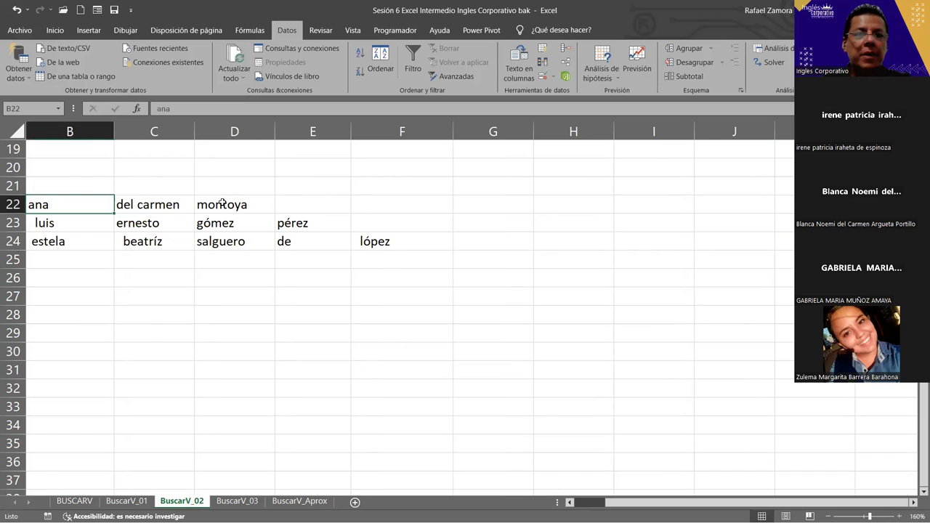
pyautogui.click(183, 204)
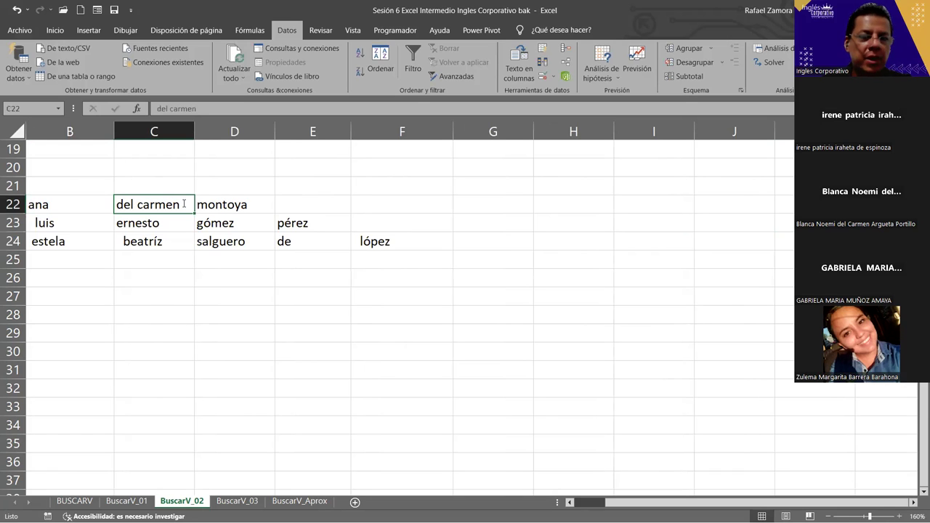
pyautogui.click(250, 208)
# - Review the name parts in C23 and D23, then select G22 for the combined name
pyautogui.click(178, 223)
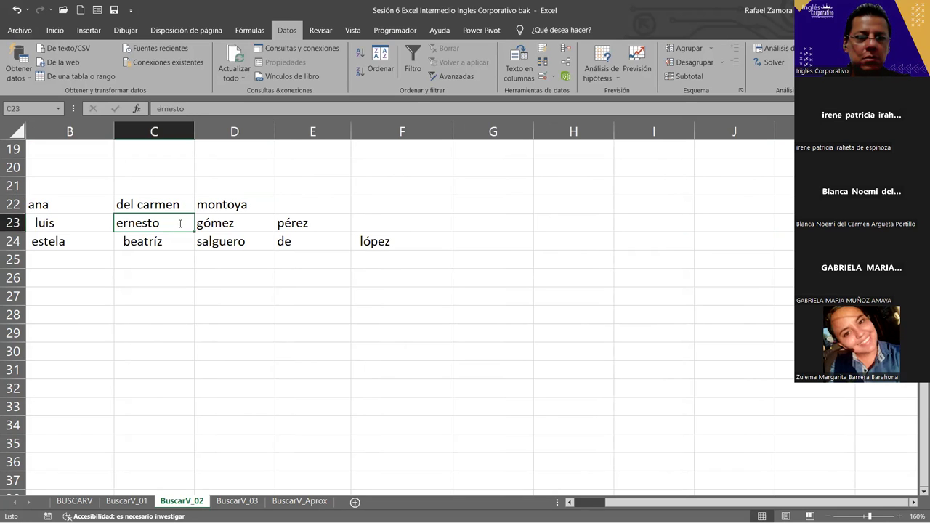
pyautogui.press('F2')
pyautogui.click(268, 226)
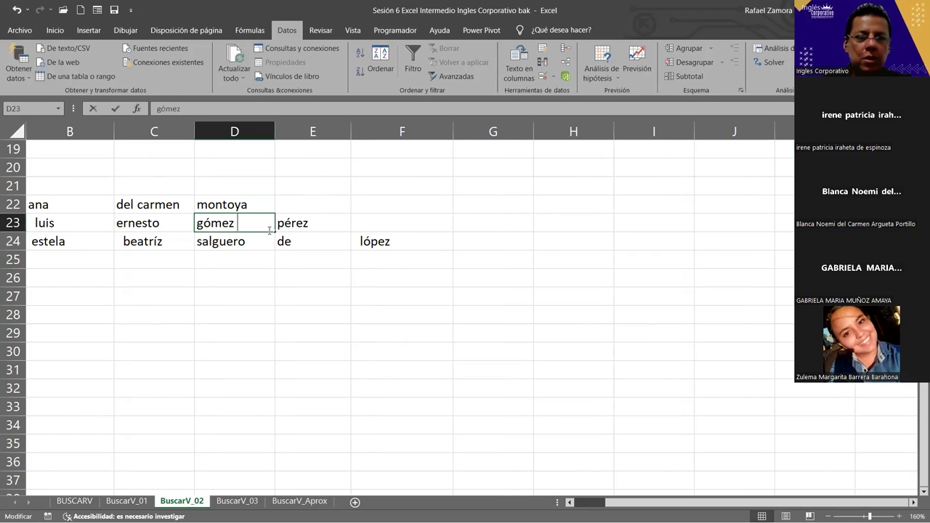
pyautogui.click(283, 316)
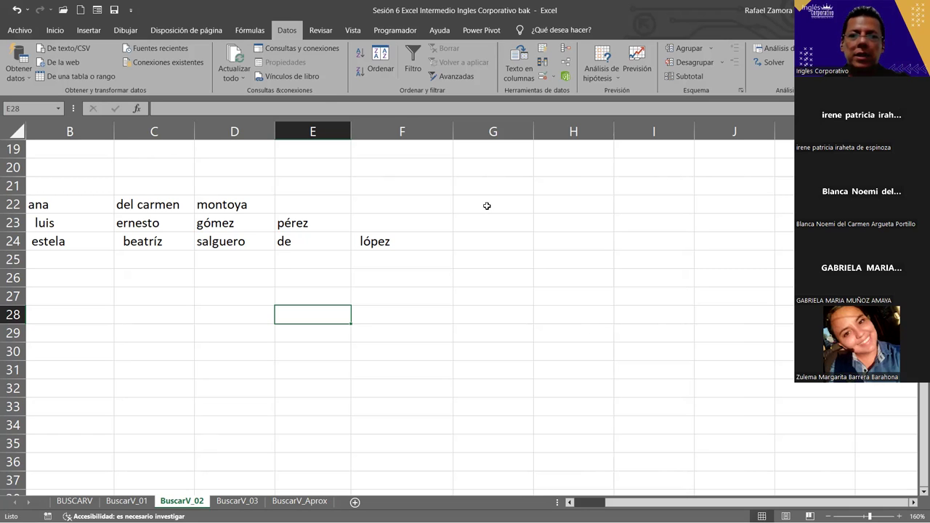
pyautogui.click(484, 207)
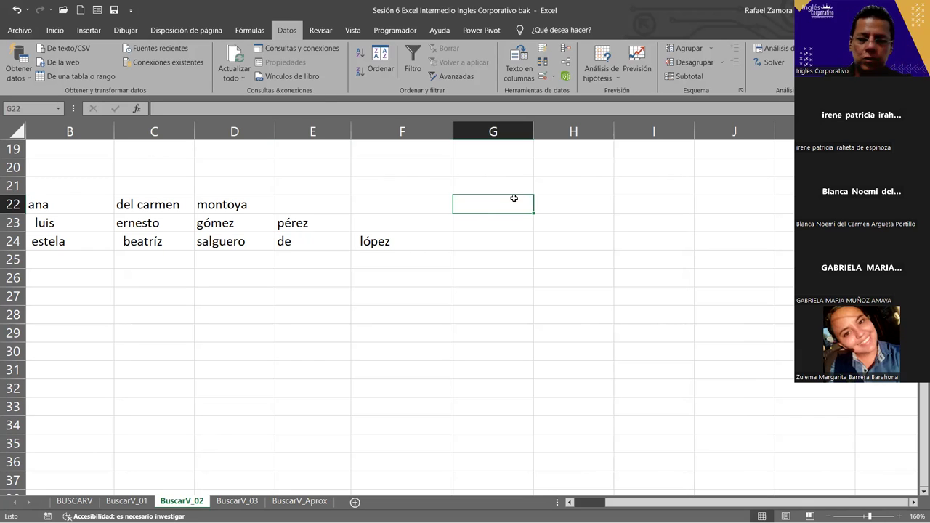
pyautogui.write('¿')
pyautogui.press('BackSpace')
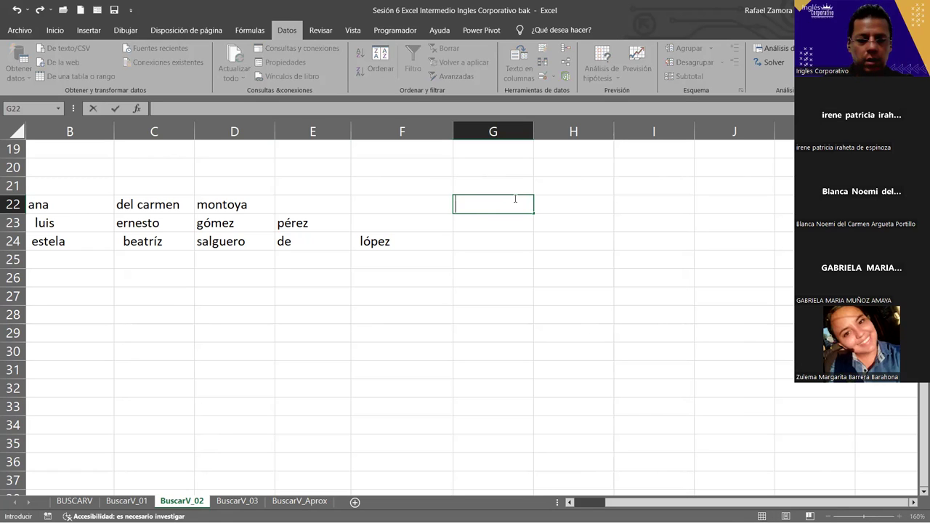
pyautogui.write('¿')
pyautogui.press('BackSpace')
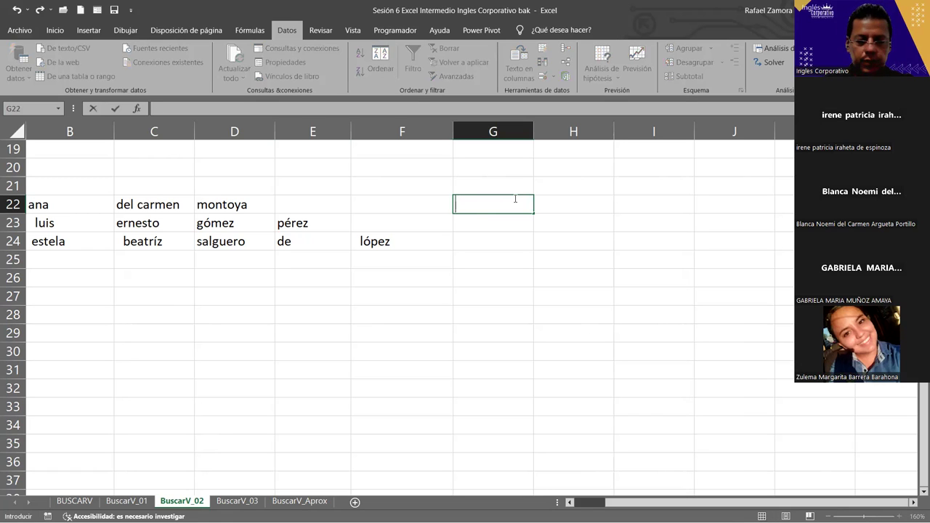
pyautogui.write('=')
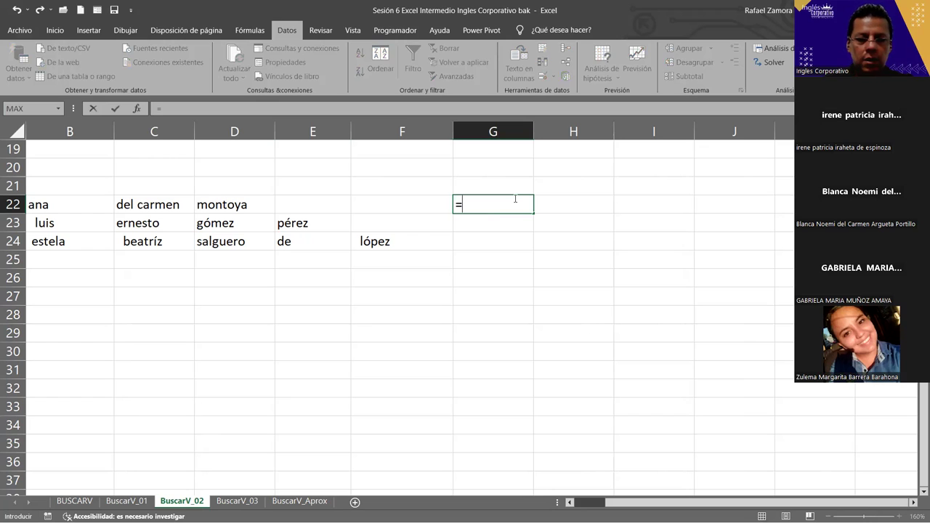
pyautogui.write('conca')
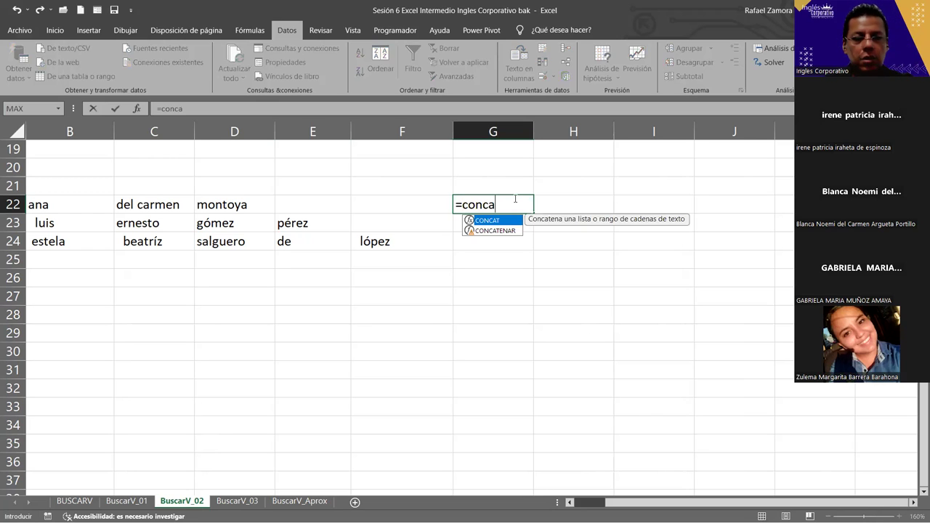
pyautogui.press('Tab')
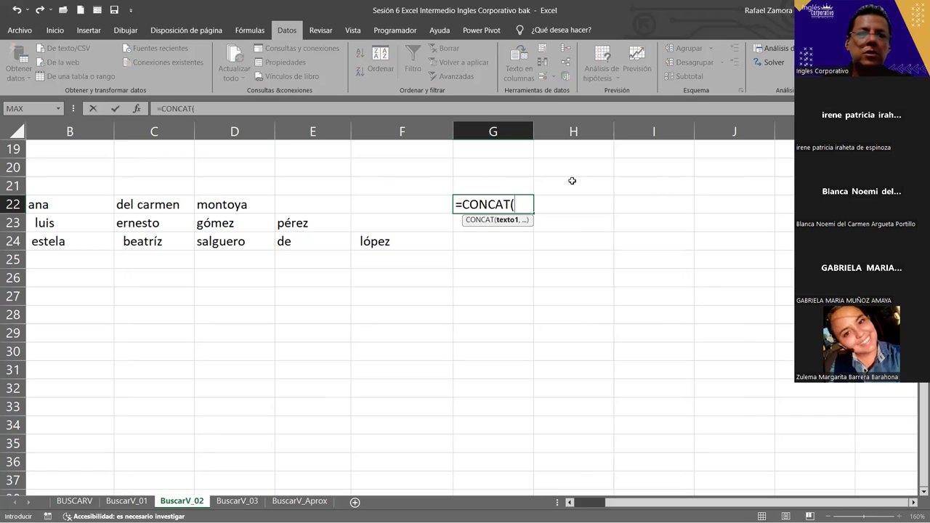
pyautogui.click(77, 204)
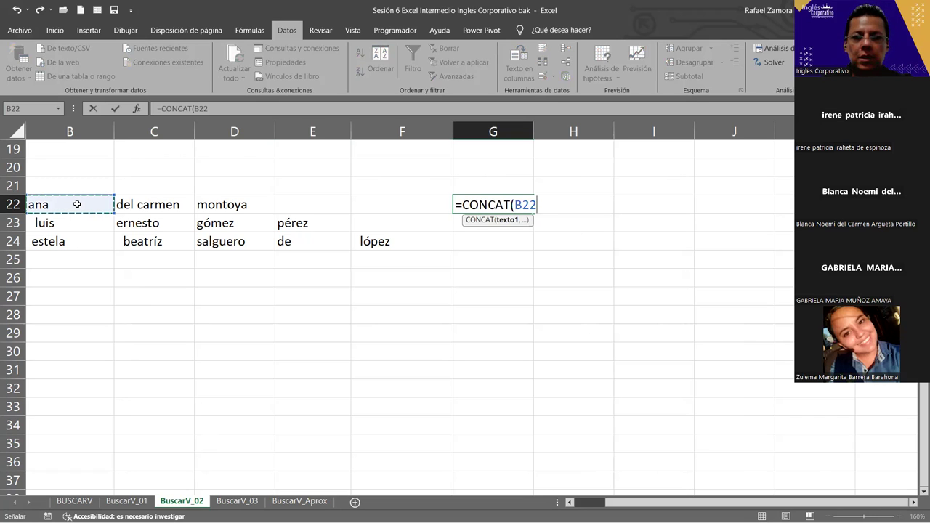
pyautogui.write(',')
pyautogui.click(143, 208)
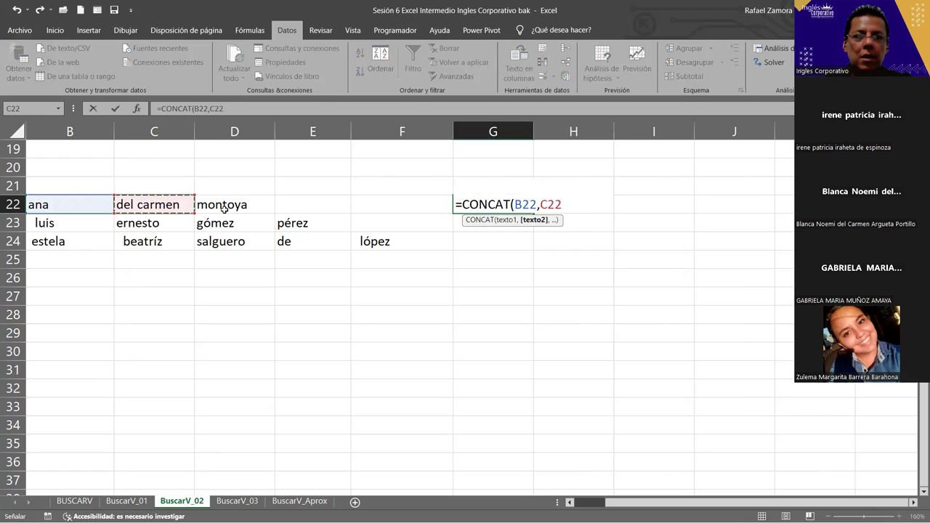
pyautogui.write(',')
pyautogui.click(224, 208)
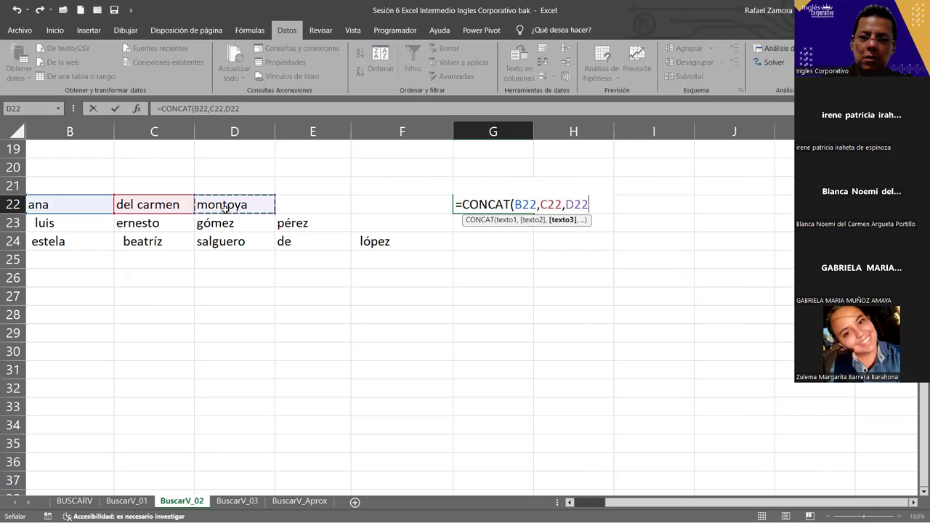
pyautogui.write(')')
pyautogui.press('Return')
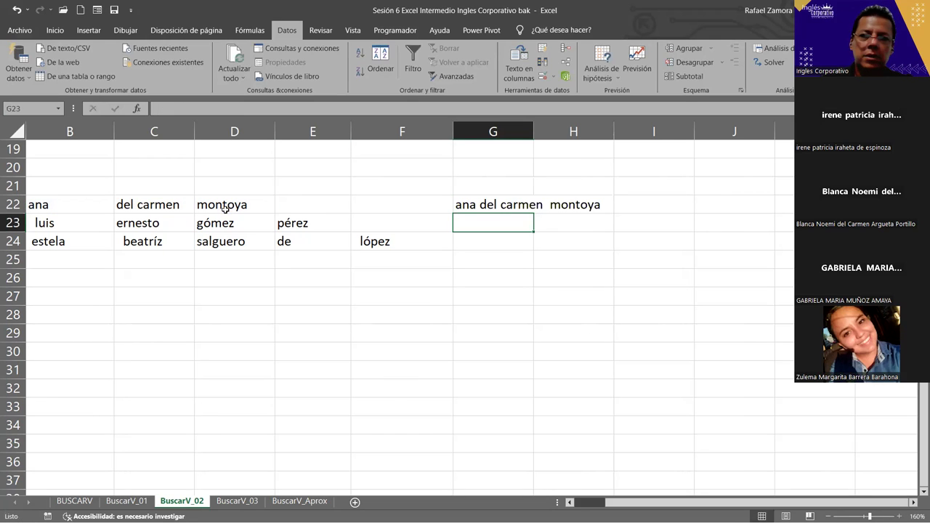
pyautogui.click(525, 206)
pyautogui.moveTo(532, 213); pyautogui.dragTo(525, 246)
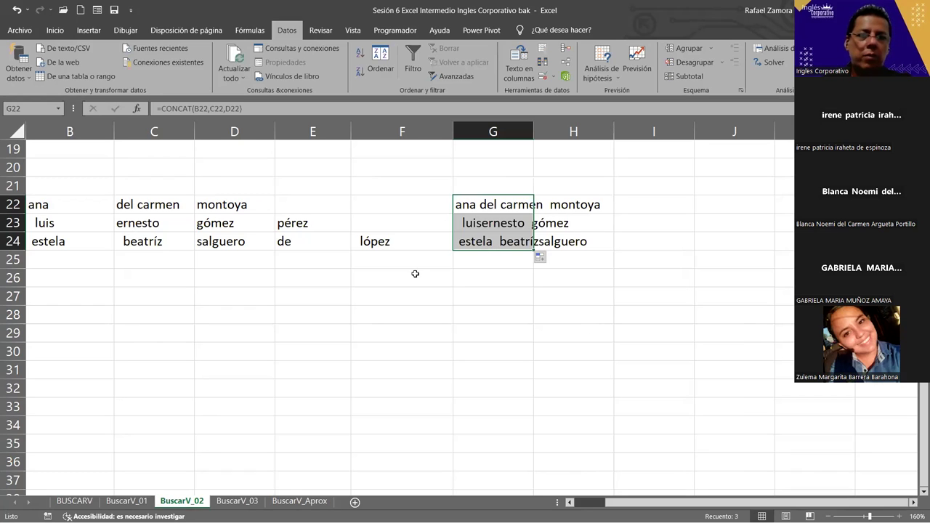
pyautogui.click(402, 277)
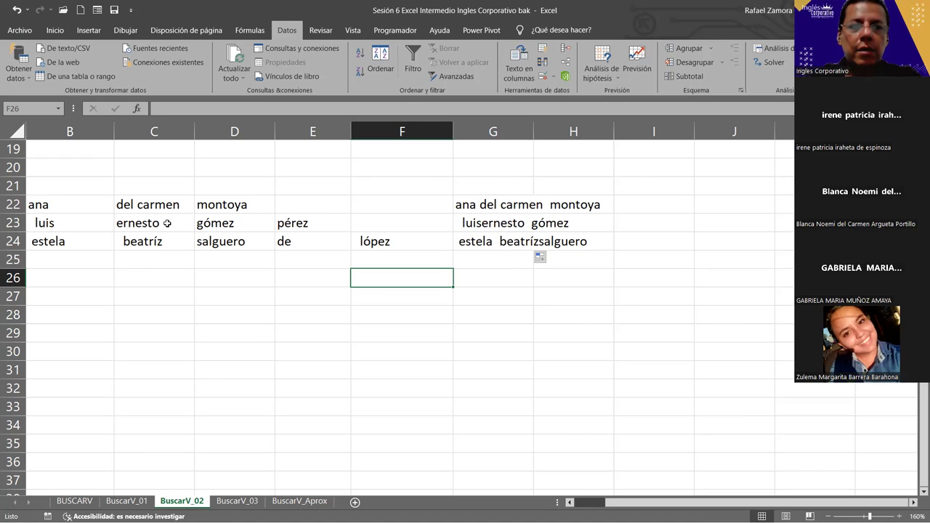
pyautogui.click(523, 208)
pyautogui.press('F2')
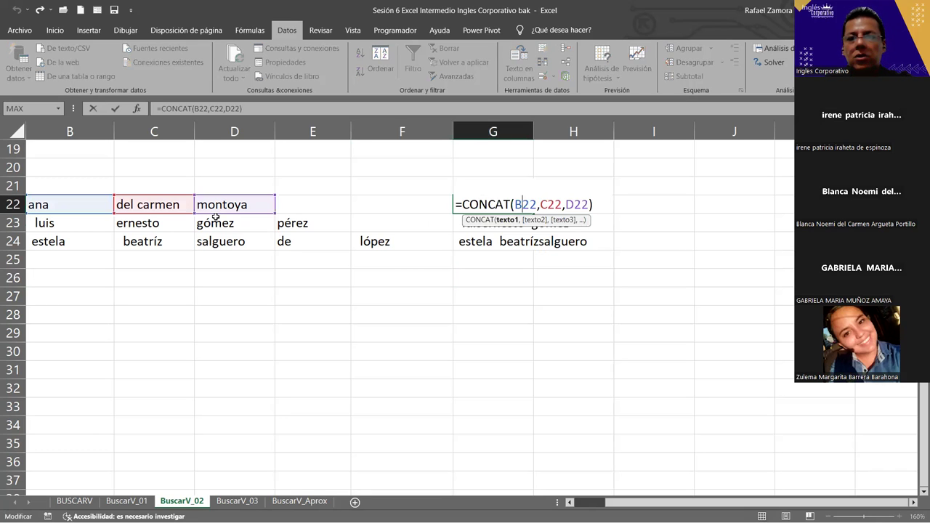
pyautogui.press('Escape')
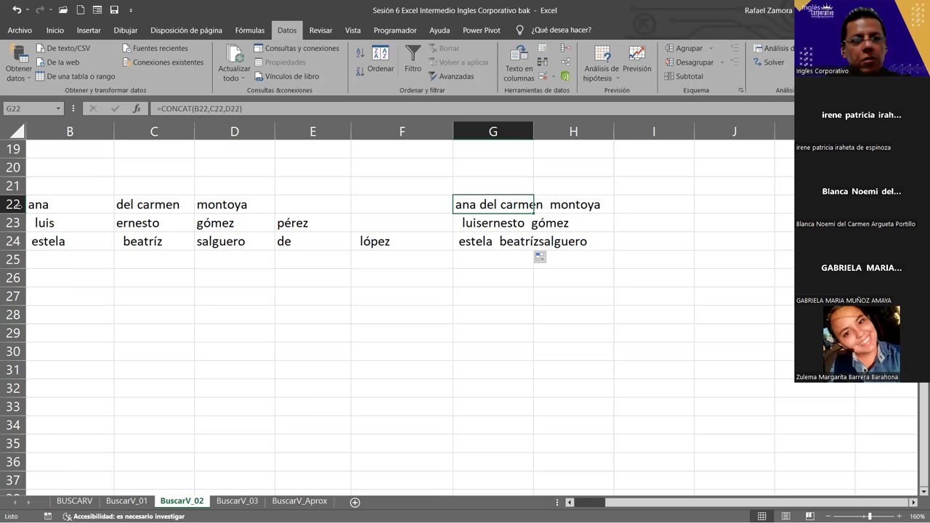
pyautogui.click(84, 211)
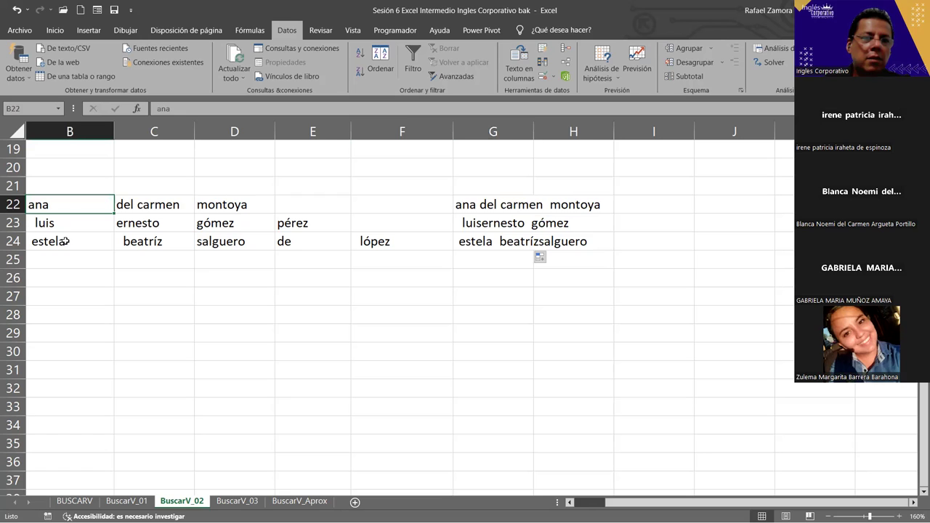
pyautogui.click(66, 241)
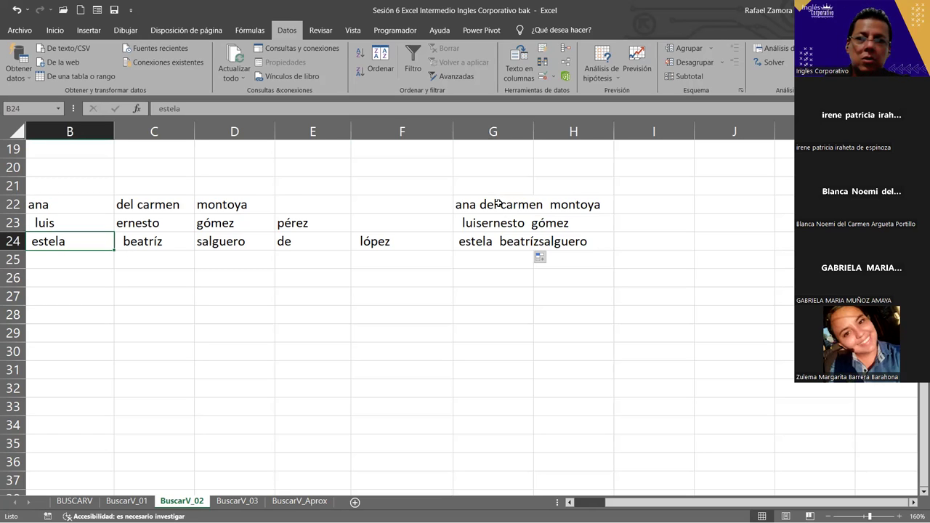
pyautogui.click(496, 203)
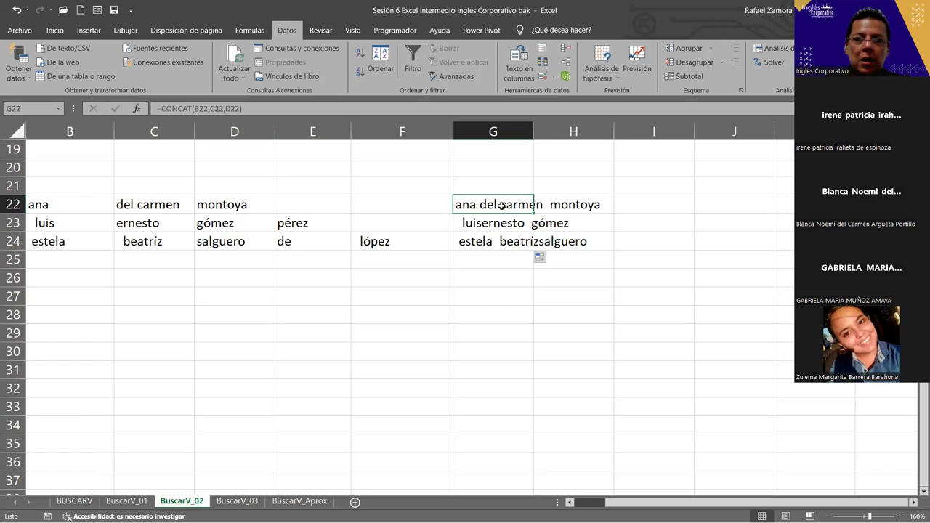
# - Edit G22's CONCAT formula to put " " between B22–D22 and append E22 and F22
pyautogui.doubleClick(504, 206)
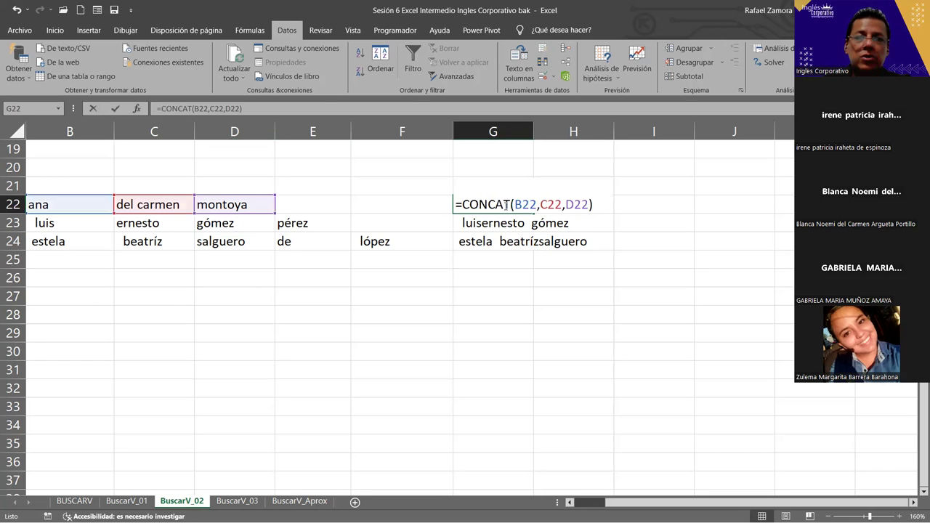
pyautogui.click(541, 206)
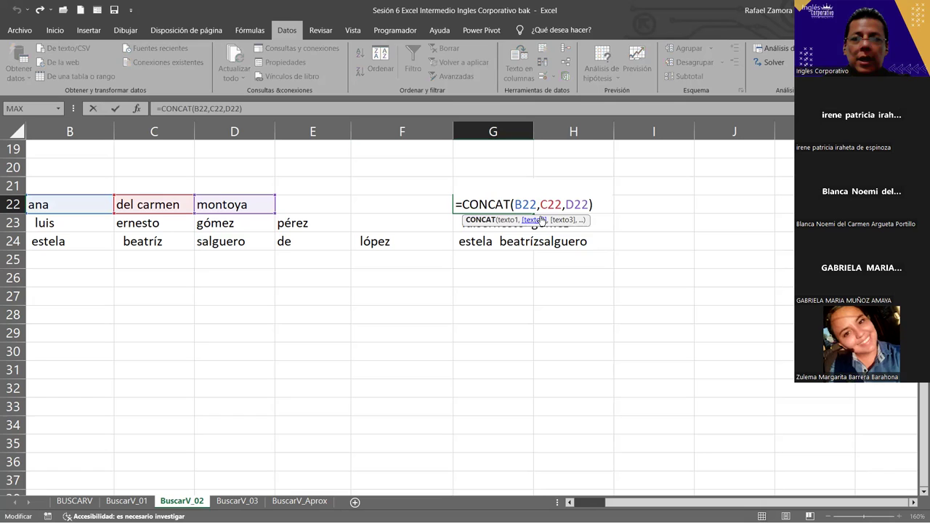
pyautogui.click(539, 206)
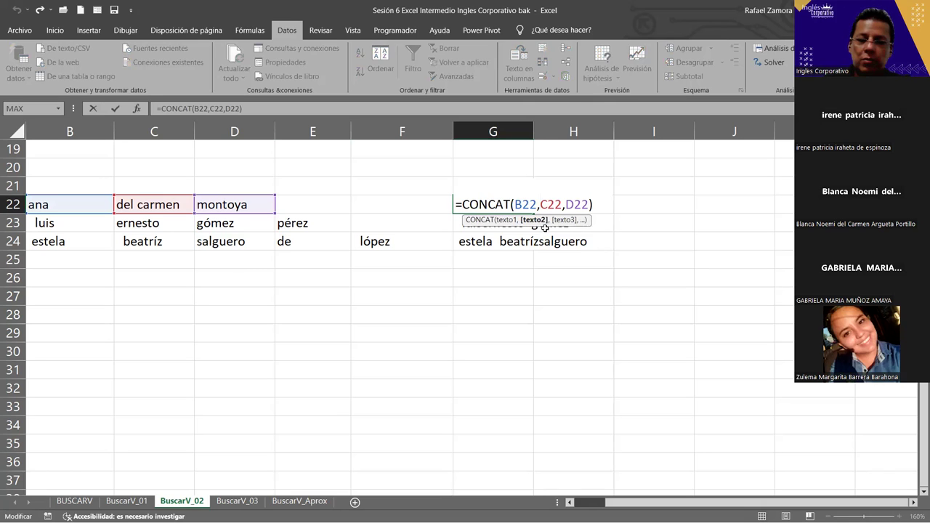
pyautogui.write('" ')
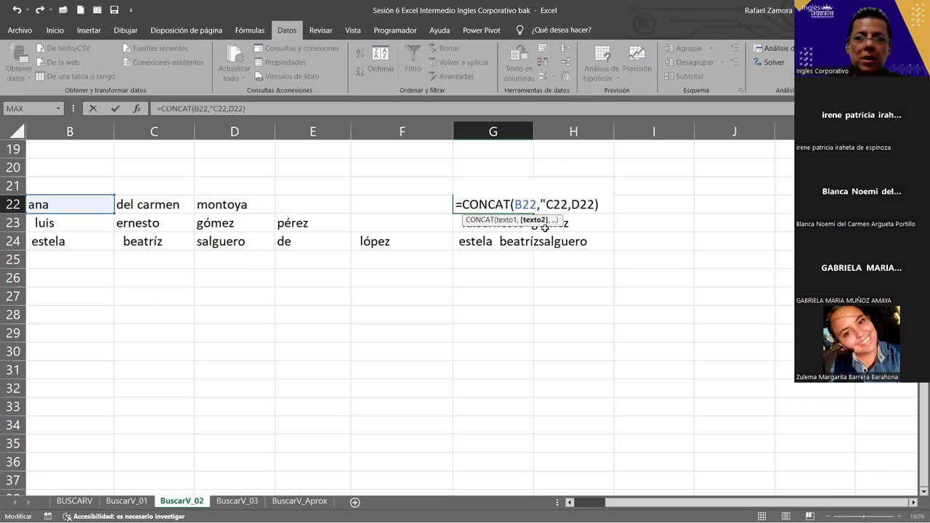
pyautogui.write('"')
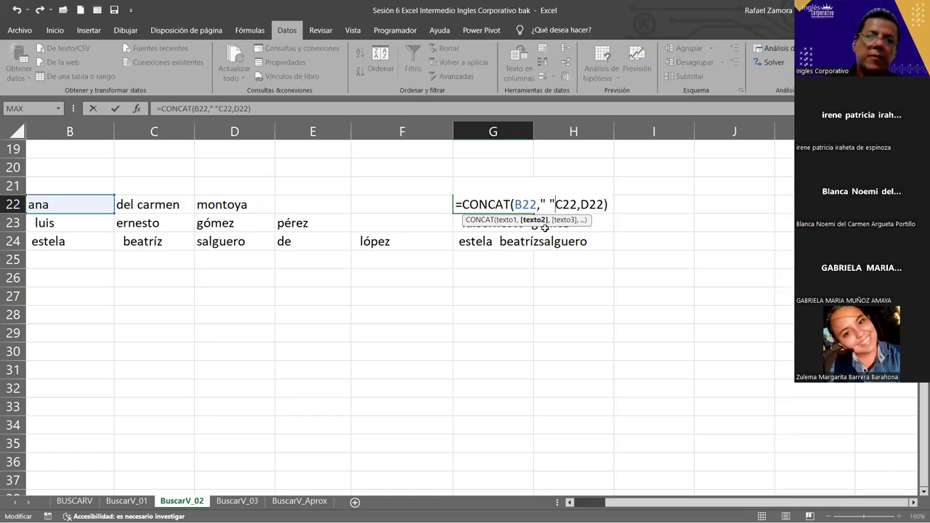
pyautogui.write(',')
pyautogui.click(585, 207)
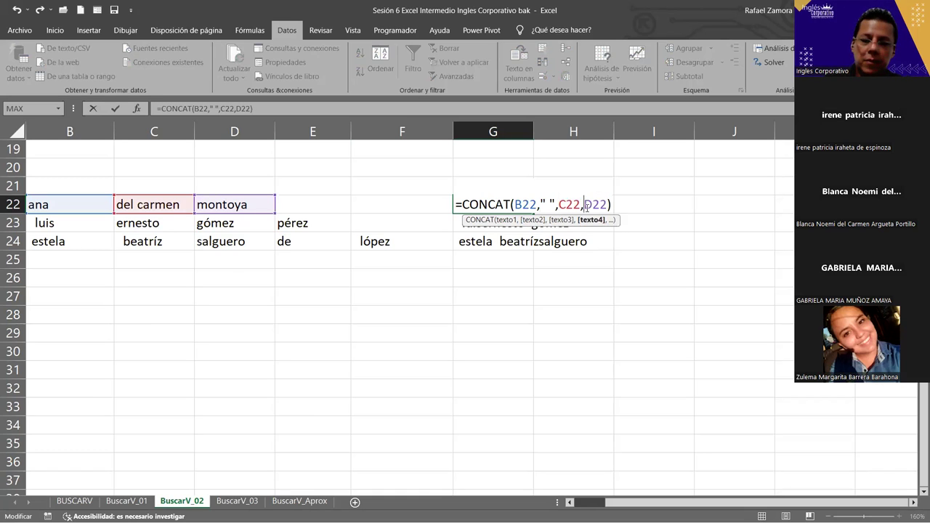
pyautogui.write('" "')
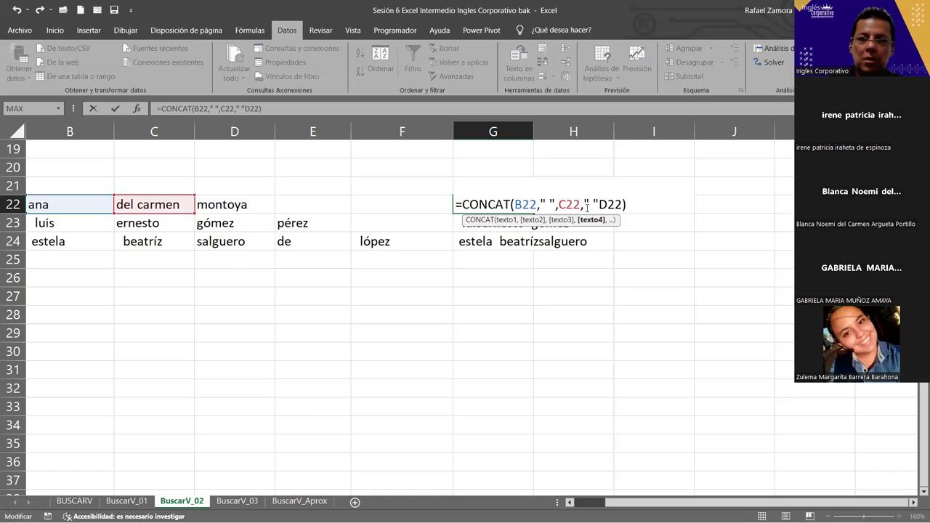
pyautogui.write(',C22')
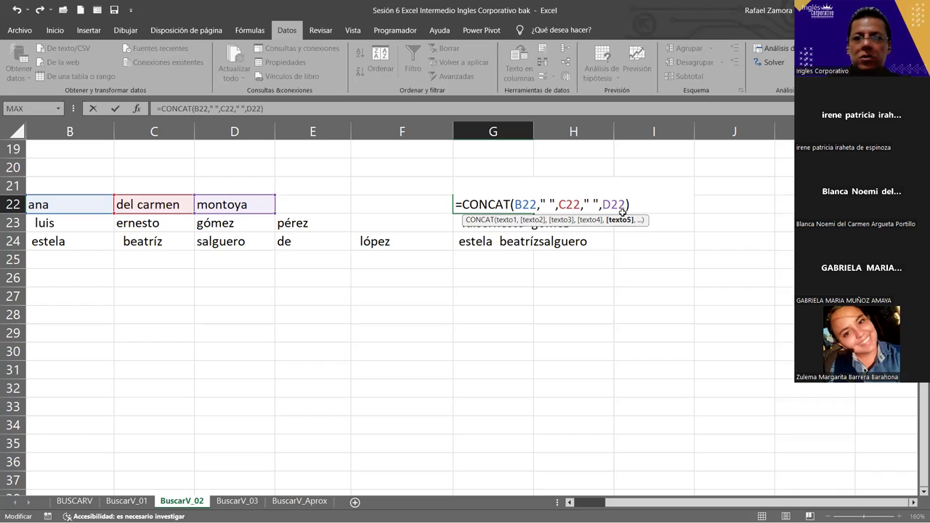
pyautogui.write('," ')
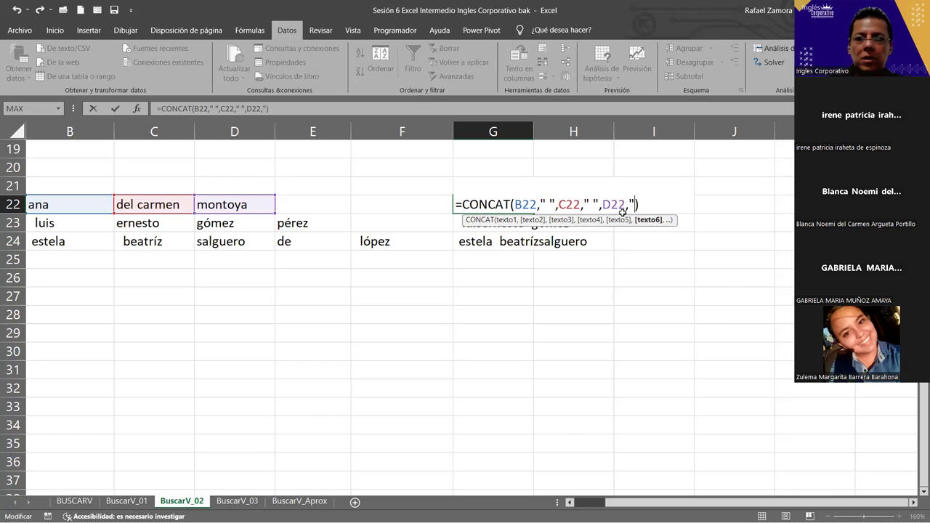
pyautogui.write('"')
pyautogui.write(',')
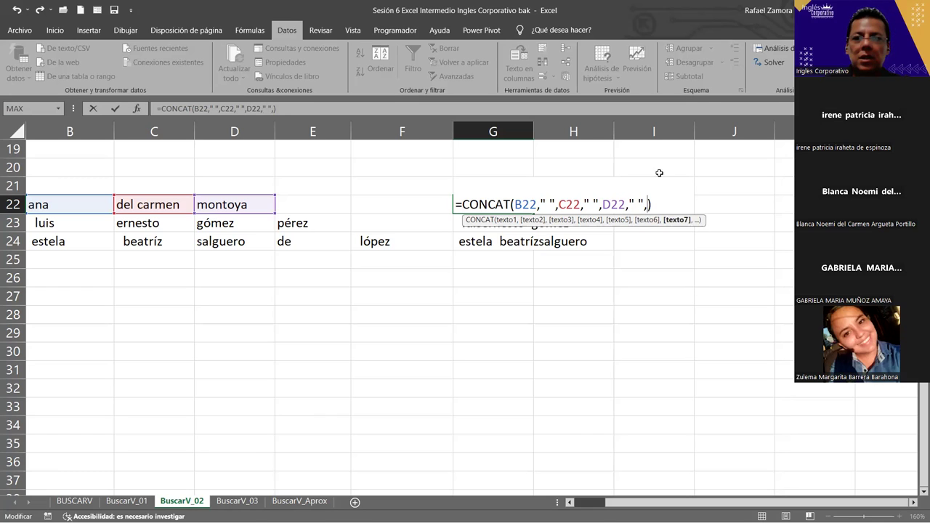
pyautogui.click(302, 212)
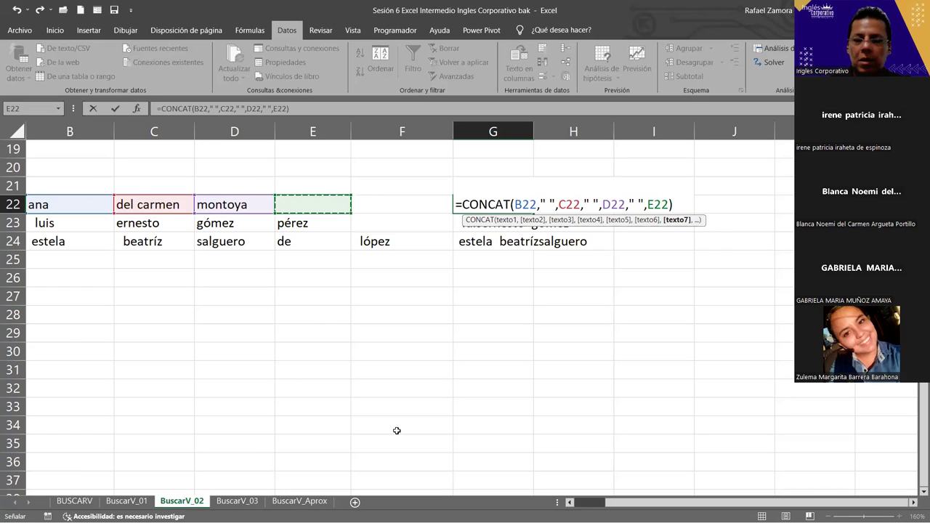
pyautogui.write('," ')
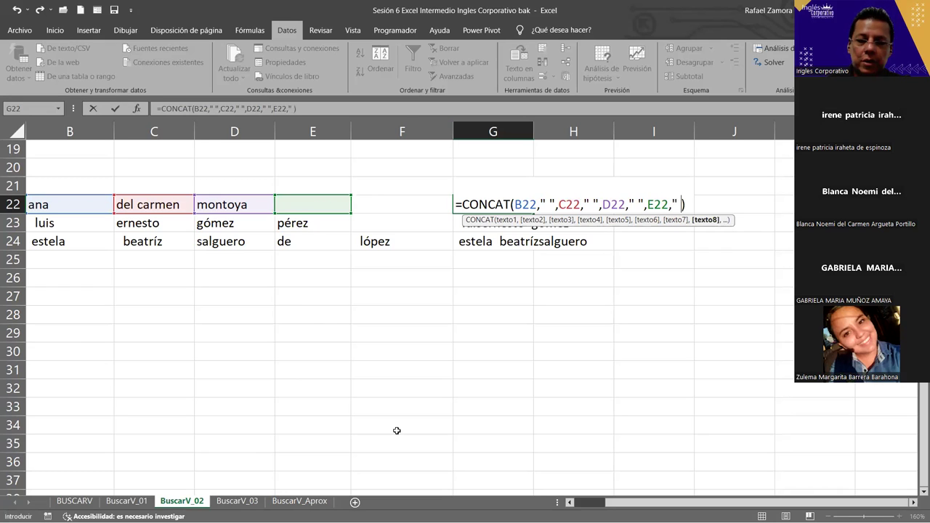
pyautogui.write('"')
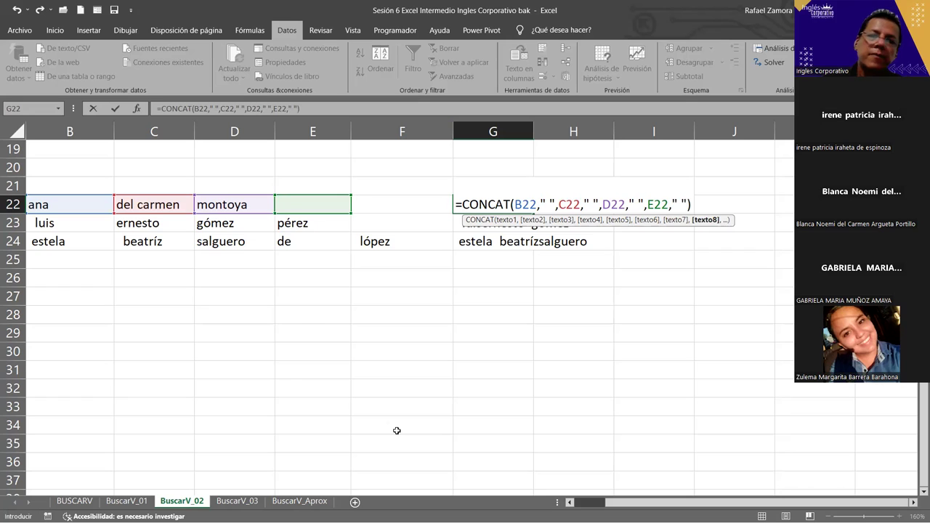
pyautogui.write(',')
pyautogui.click(424, 205)
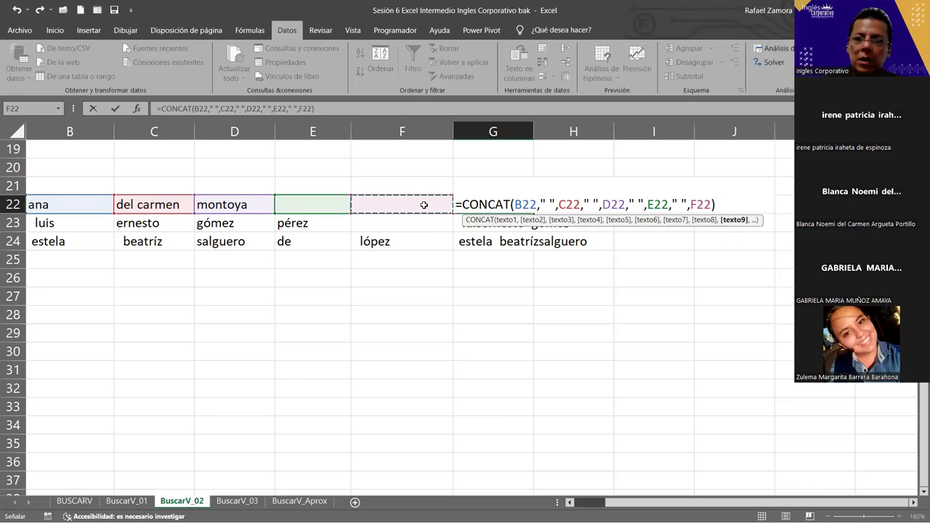
pyautogui.press('Return')
# - Fill the spaced CONCAT formula from G22 down to G24 and scroll to check the names
pyautogui.click(531, 209)
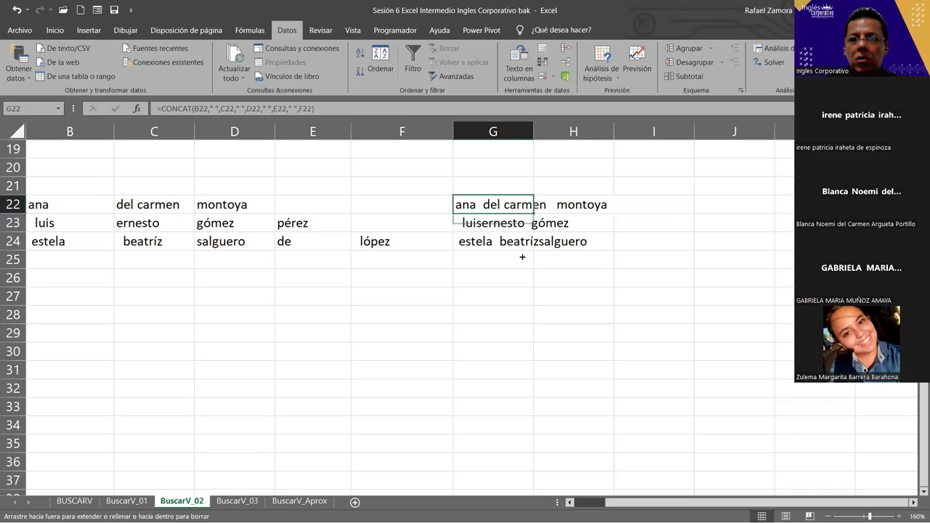
pyautogui.moveTo(533, 213); pyautogui.dragTo(521, 251)
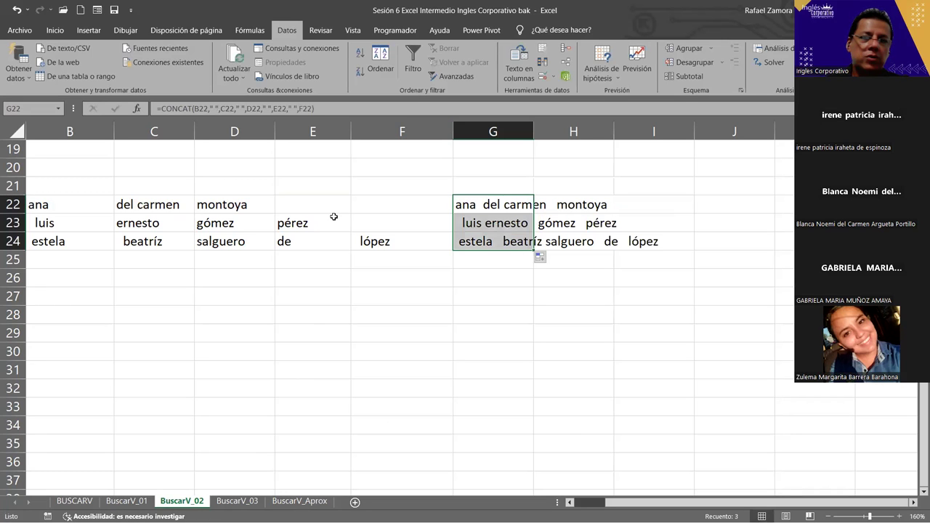
pyautogui.hotkey('shift', 'BackSpace')
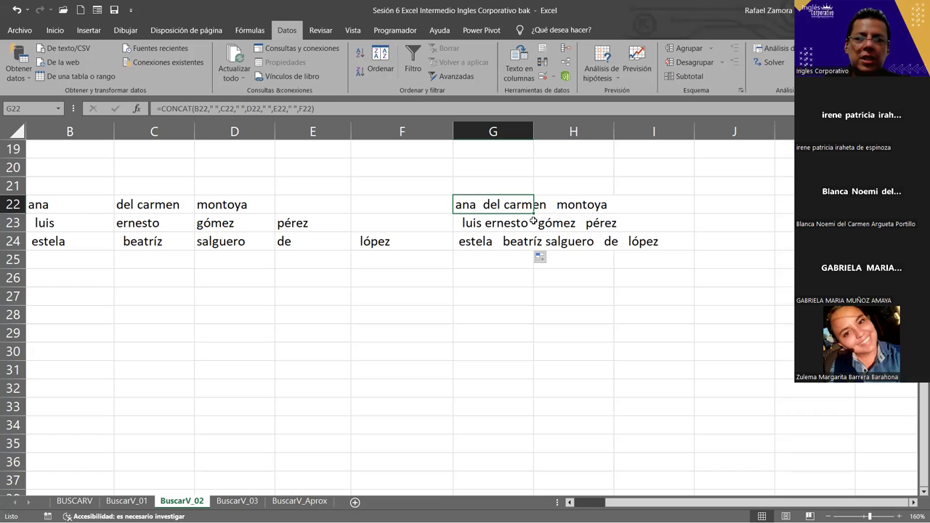
pyautogui.click(914, 503)
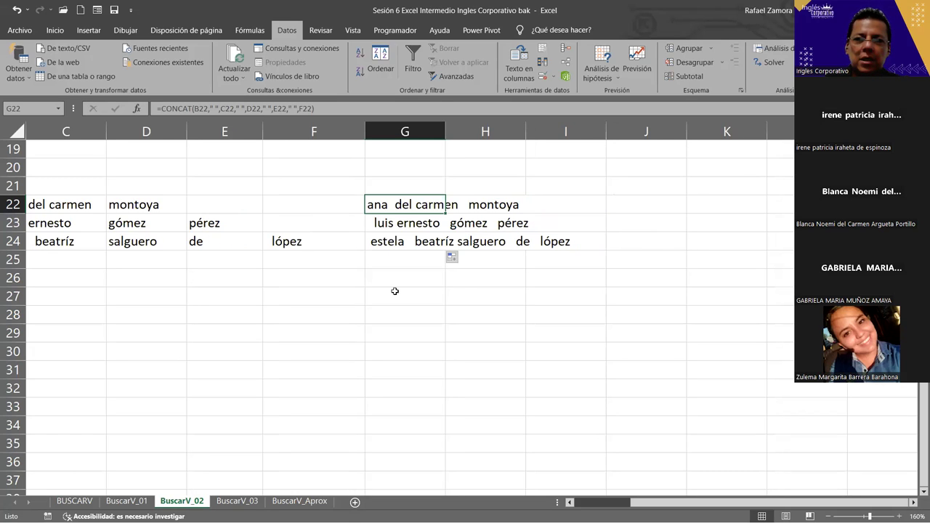
pyautogui.hscroll(-1, 914, 503)
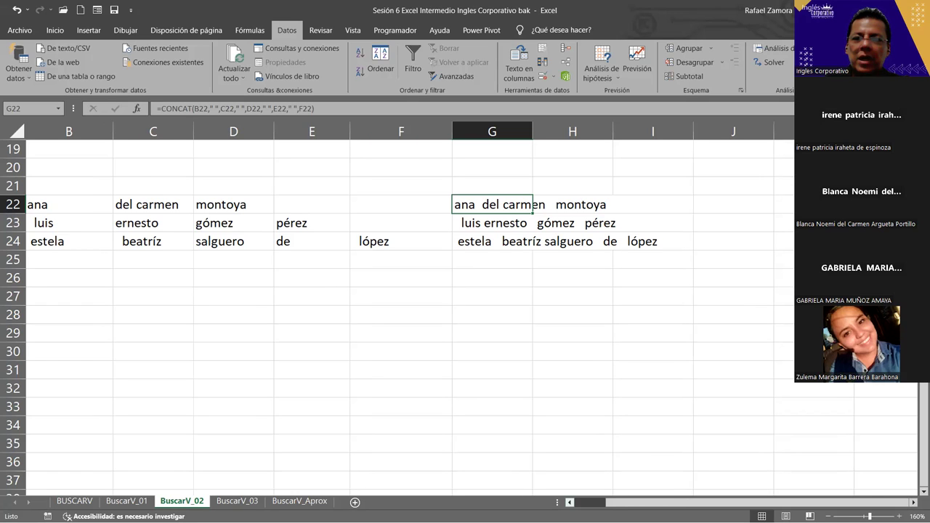
pyautogui.hscroll(1, 914, 503)
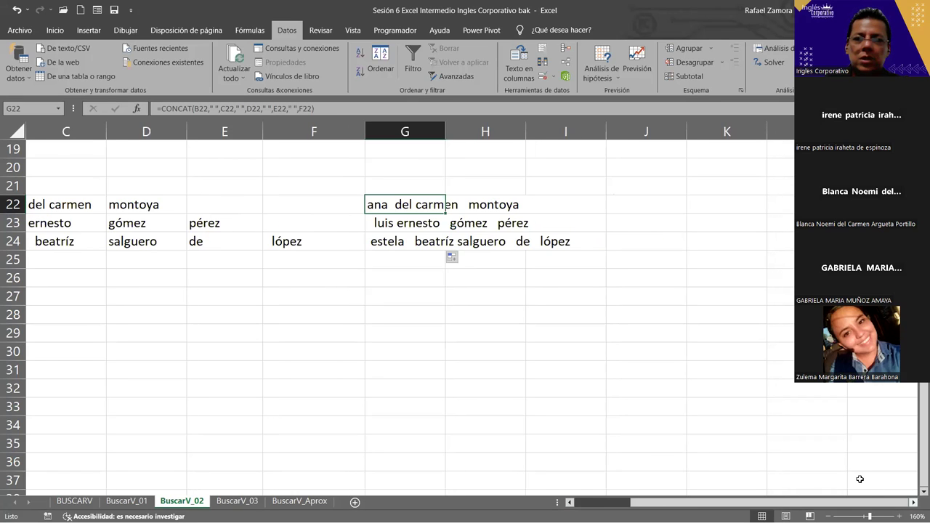
pyautogui.hscroll(1, 497, 309)
# - Copy the joined names in G22:G24 and paste them as values into J22:J24
pyautogui.moveTo(322, 199); pyautogui.dragTo(316, 238)
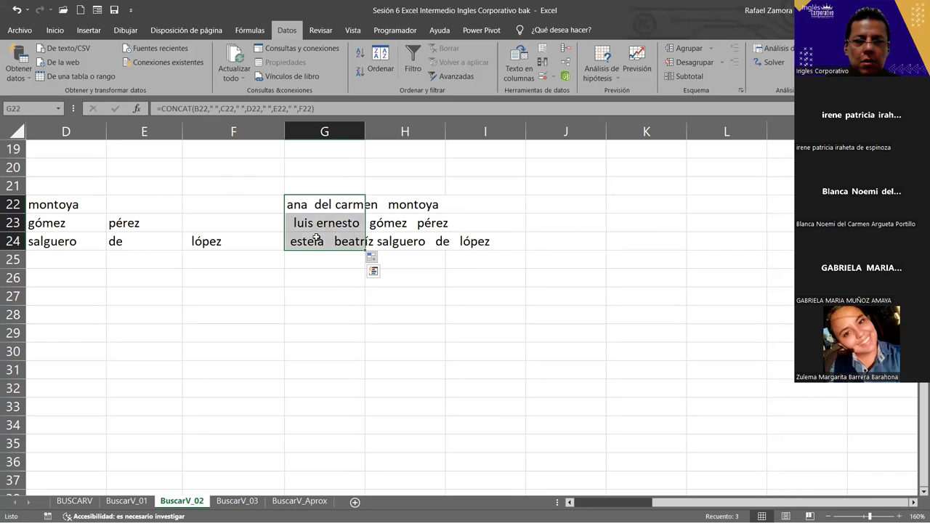
pyautogui.hotkey('ctrl', 'c')
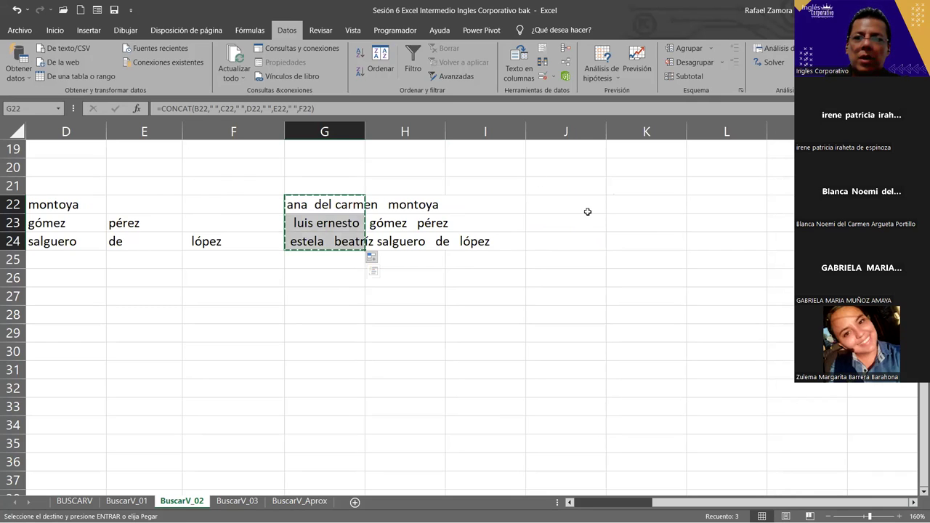
pyautogui.click(586, 208)
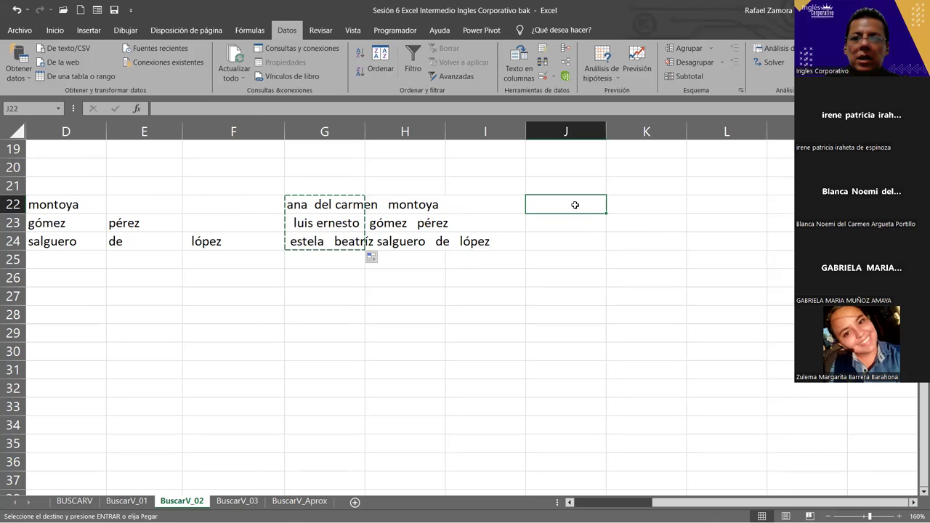
pyautogui.hotkey('shift', 'F10')
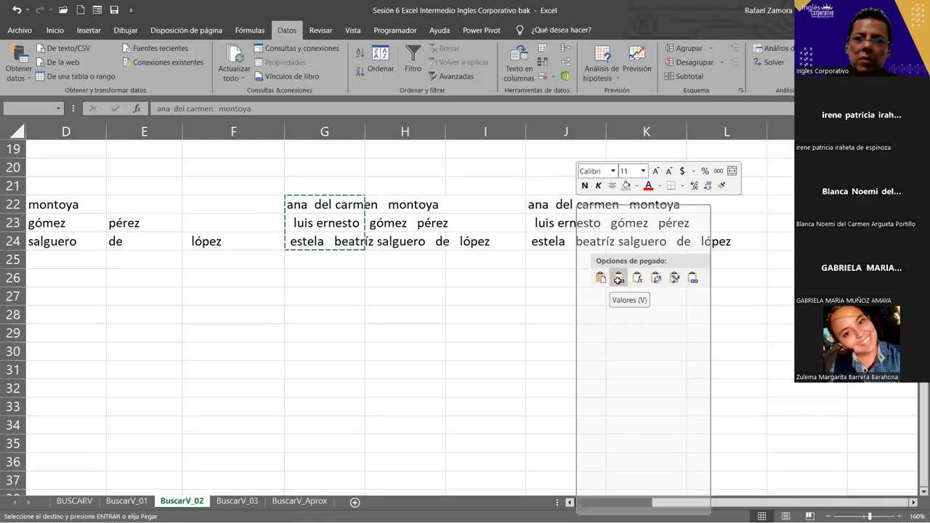
pyautogui.click(618, 278)
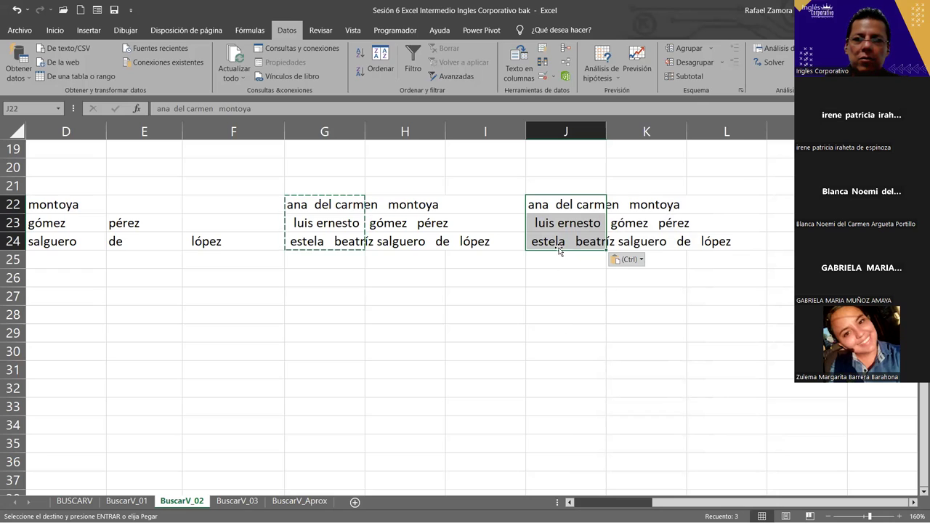
pyautogui.click(914, 504)
pyautogui.click(914, 504)
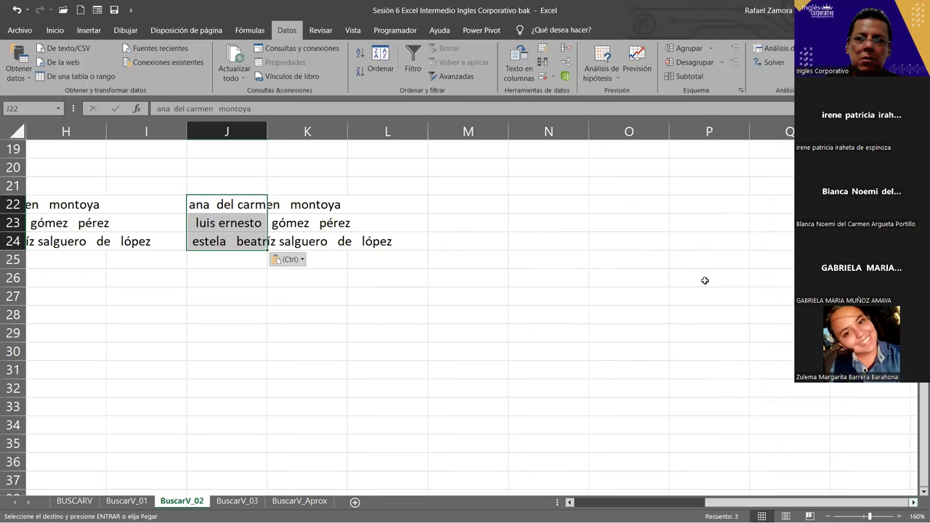
pyautogui.click(479, 220)
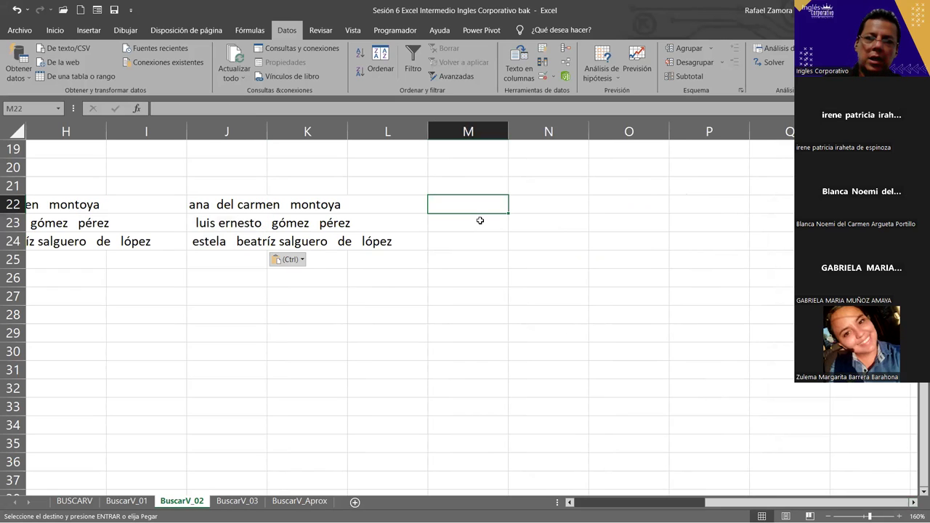
# - Enter =ESPACIOS(J22) in M22 and fill it down to M24
pyautogui.write('=')
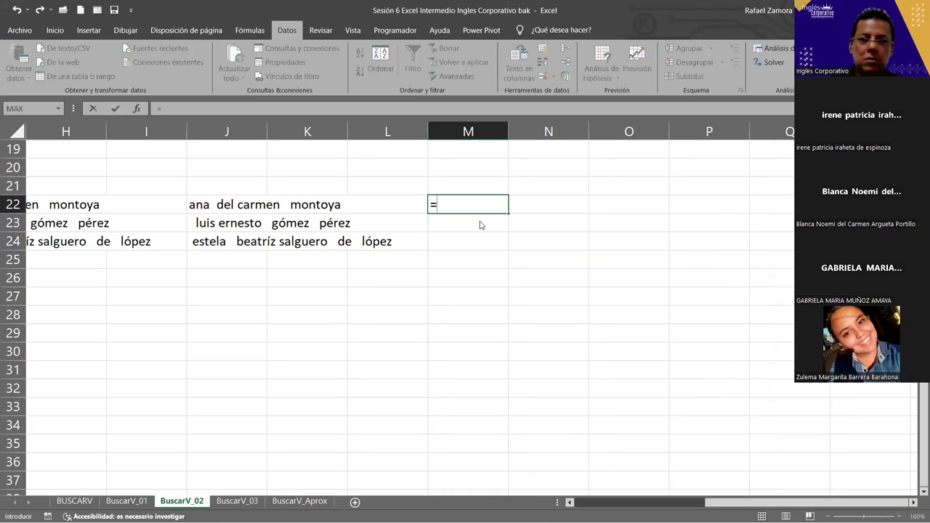
pyautogui.write('espa')
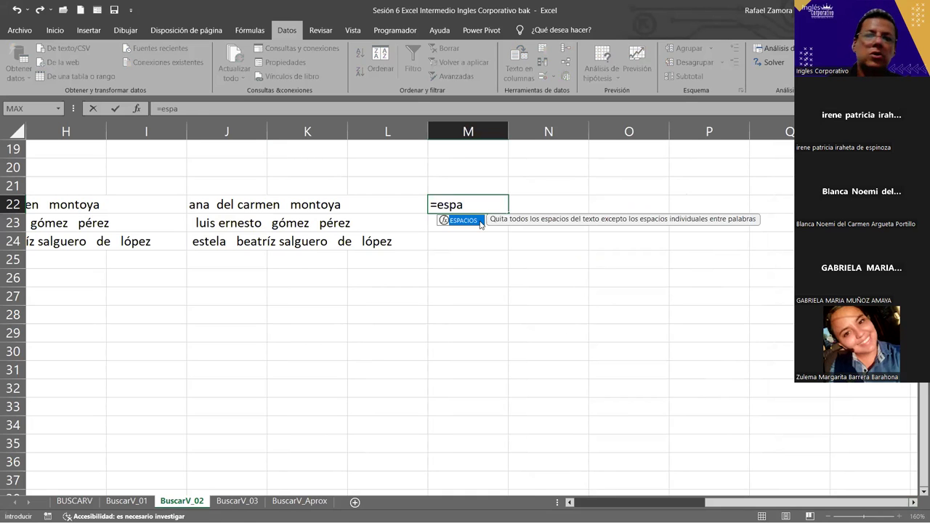
pyautogui.press('Tab')
pyautogui.click(231, 204)
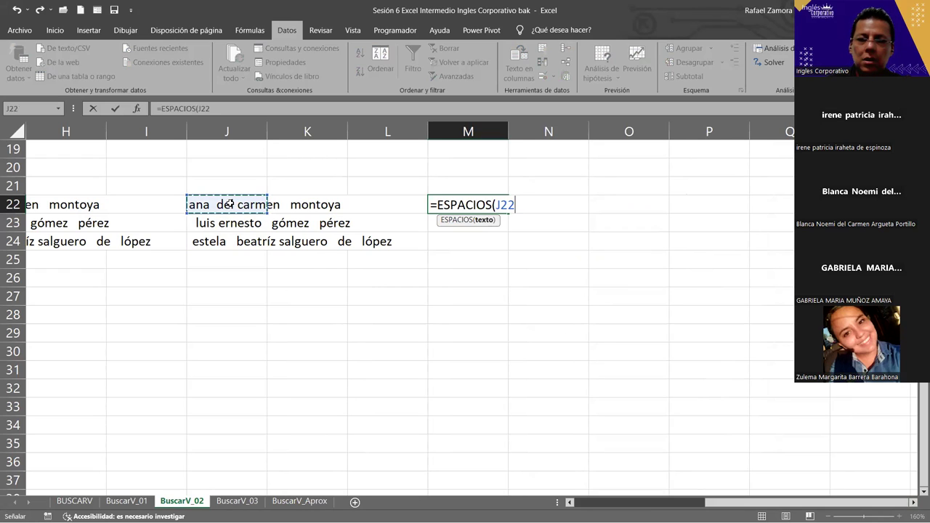
pyautogui.write(')')
pyautogui.press('Return')
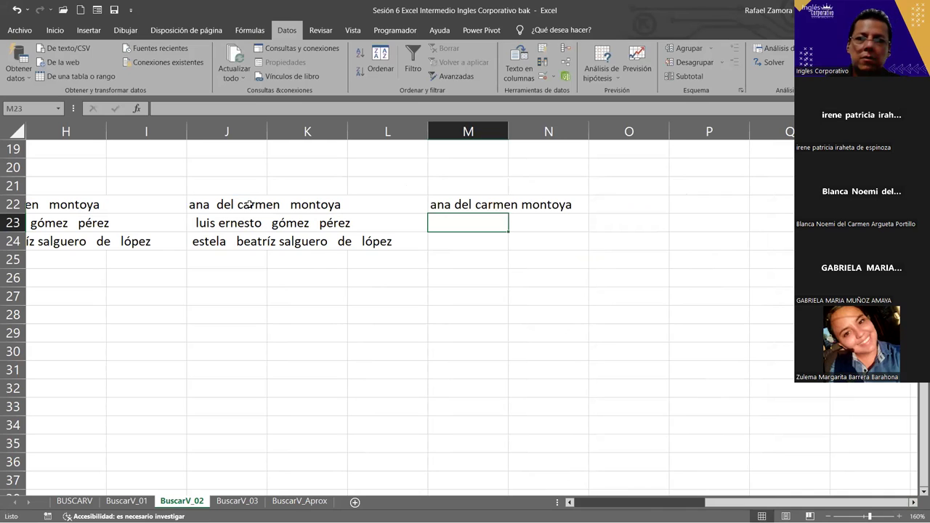
pyautogui.click(485, 202)
pyautogui.moveTo(513, 211); pyautogui.dragTo(507, 247)
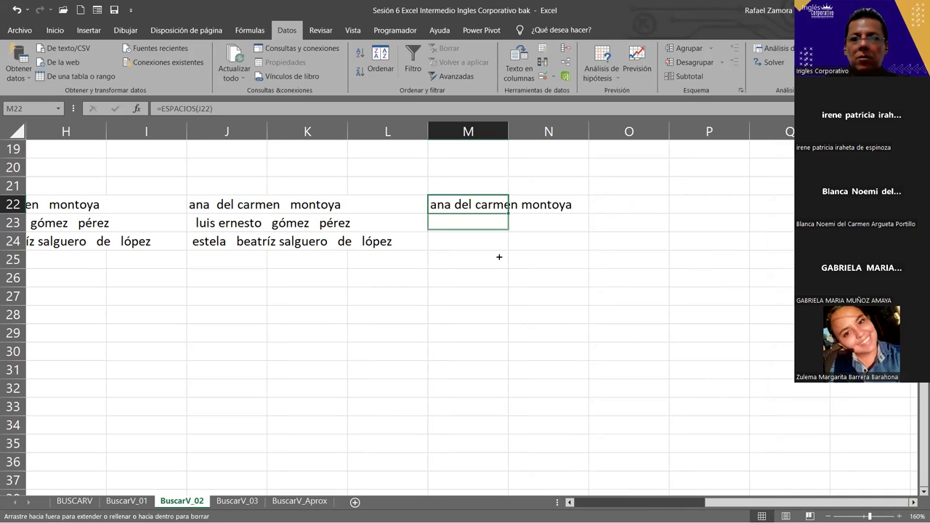
pyautogui.click(502, 309)
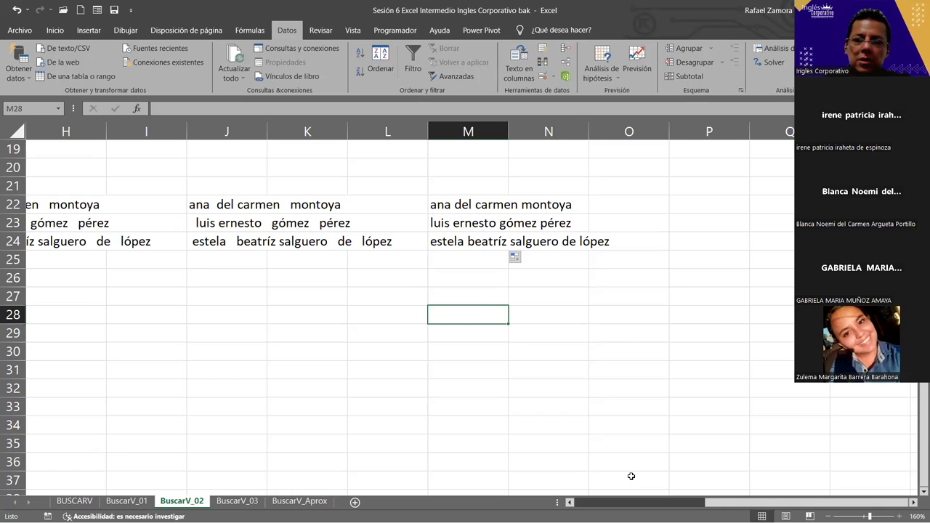
pyautogui.hscroll(-3, 660, 477)
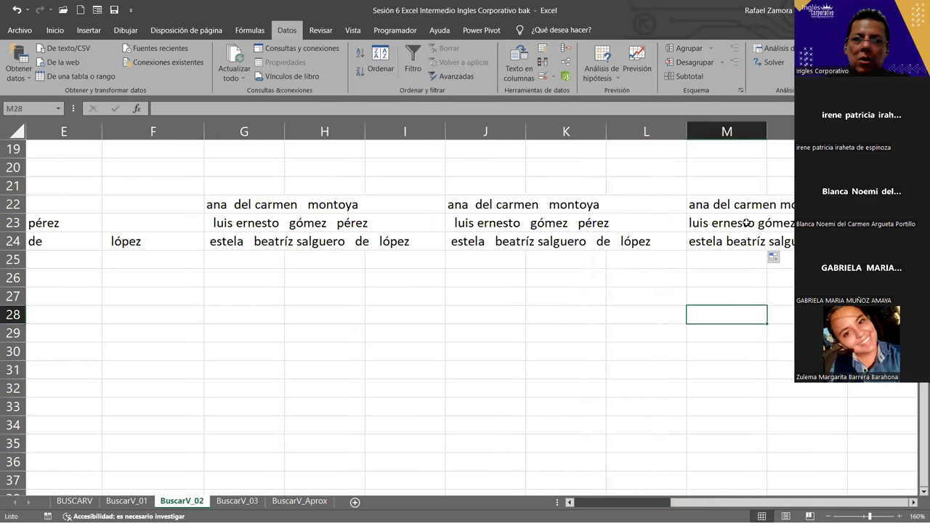
# - Copy the cleaned names in M22:M24 and paste them as values into G22:G24
pyautogui.moveTo(724, 198); pyautogui.dragTo(711, 234)
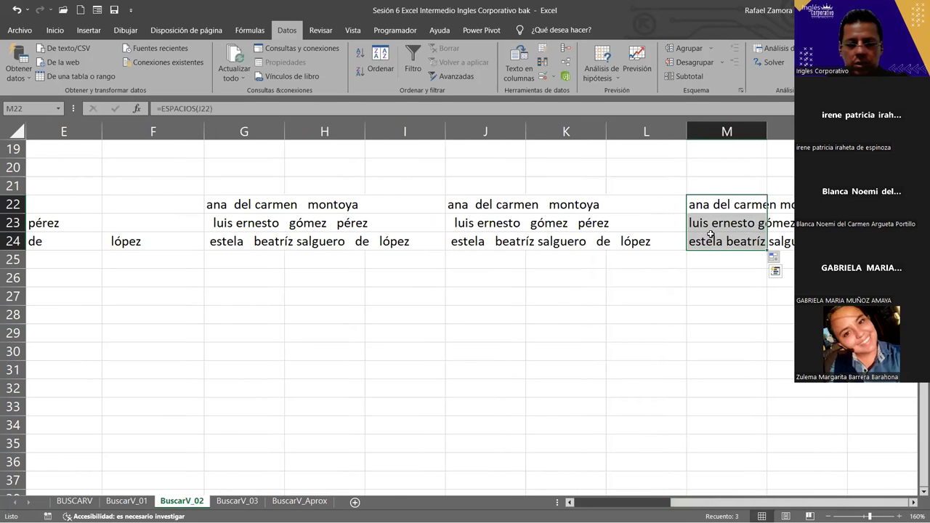
pyautogui.hotkey('ctrl', 'c')
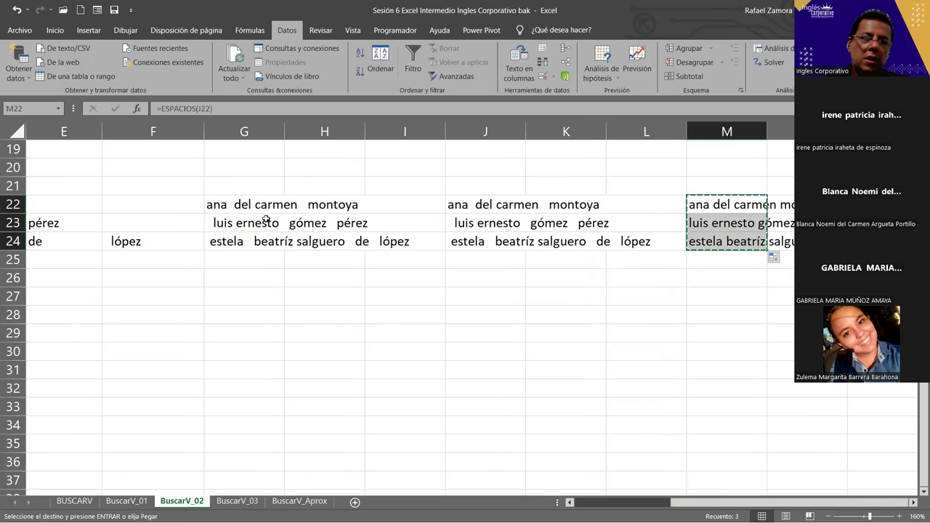
pyautogui.click(240, 205)
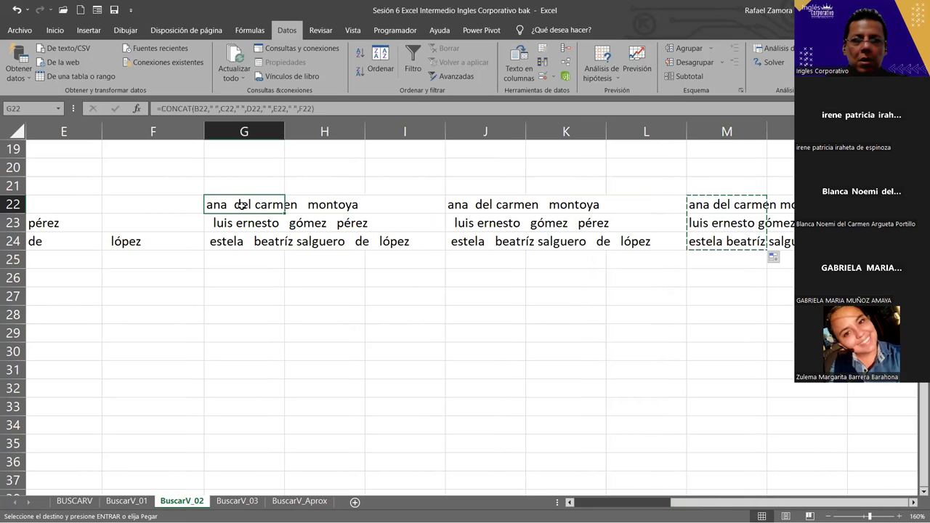
pyautogui.rightClick(221, 204)
pyautogui.click(266, 281)
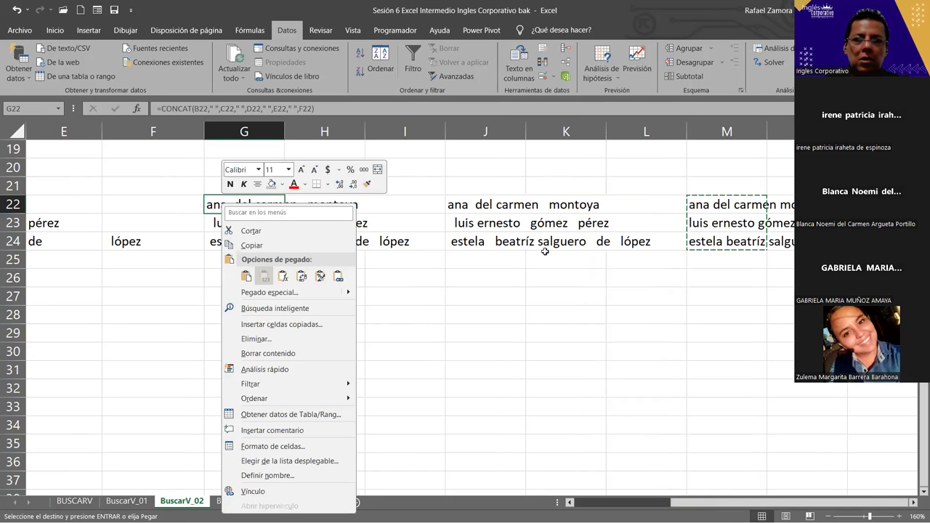
# - Clear the helper cells in J21:M28
pyautogui.moveTo(465, 186); pyautogui.dragTo(764, 307)
pyautogui.press('Delete')
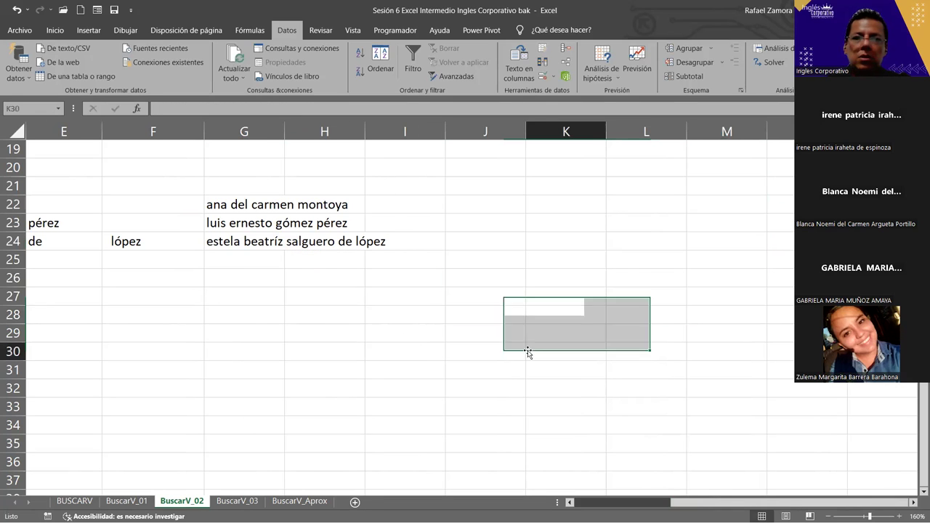
pyautogui.click(538, 353)
pyautogui.moveTo(680, 502); pyautogui.dragTo(584, 502)
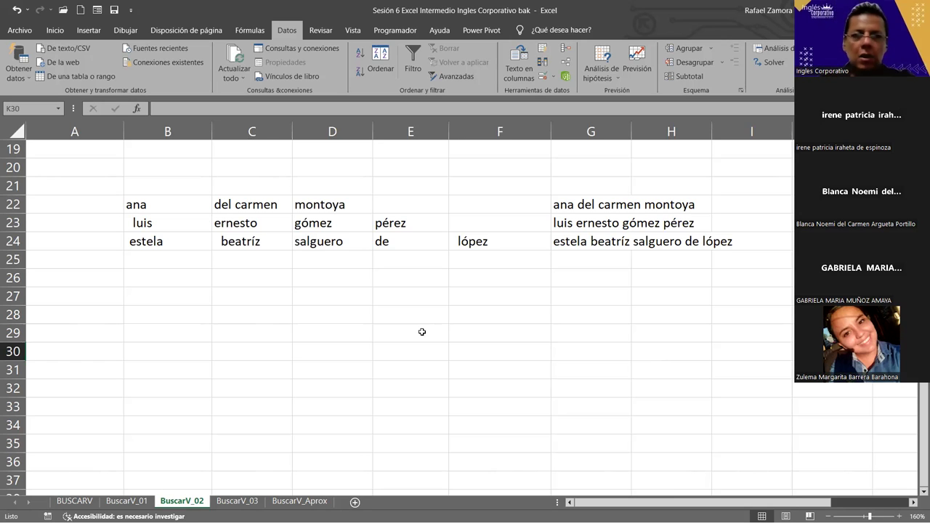
# - Scroll to the top of BuscarV_02 and drag column E's border right to widen it
pyautogui.scroll(6, 436, 383)
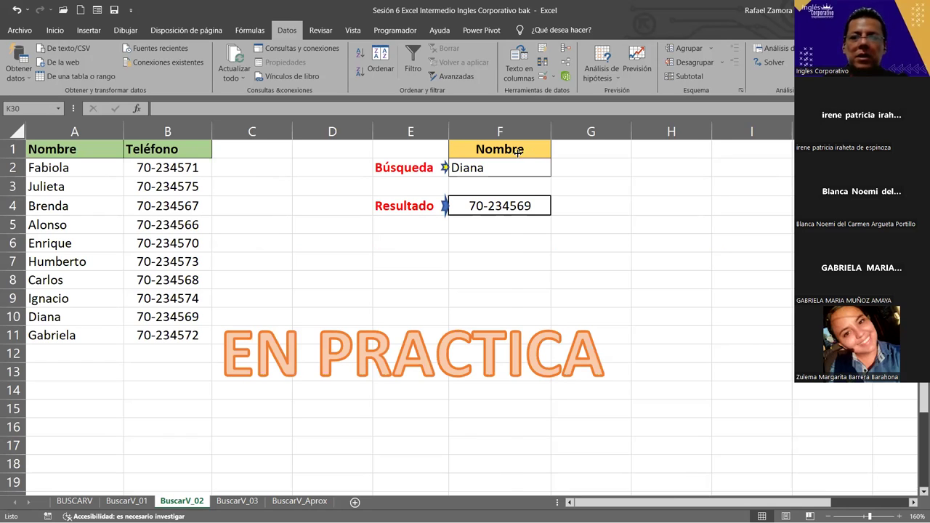
pyautogui.moveTo(449, 132); pyautogui.dragTo(511, 132)
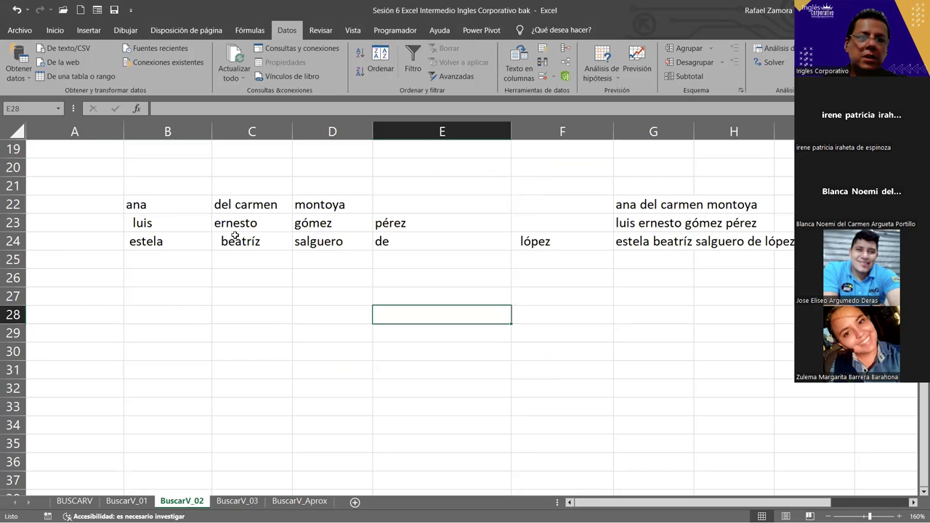
# - Move ana and del carmen from B22:C22 to B28:C28 and repeat them down to row 30
pyautogui.keyDown('shift'); pyautogui.click(255, 196); pyautogui.keyUp('shift')
pyautogui.moveTo(255, 196); pyautogui.dragTo(237, 322)
pyautogui.click(357, 315)
pyautogui.moveTo(138, 315)
pyautogui.mouseDown()
pyautogui.moveTo(291, 324)
pyautogui.moveTo(288, 345)
pyautogui.mouseUp()
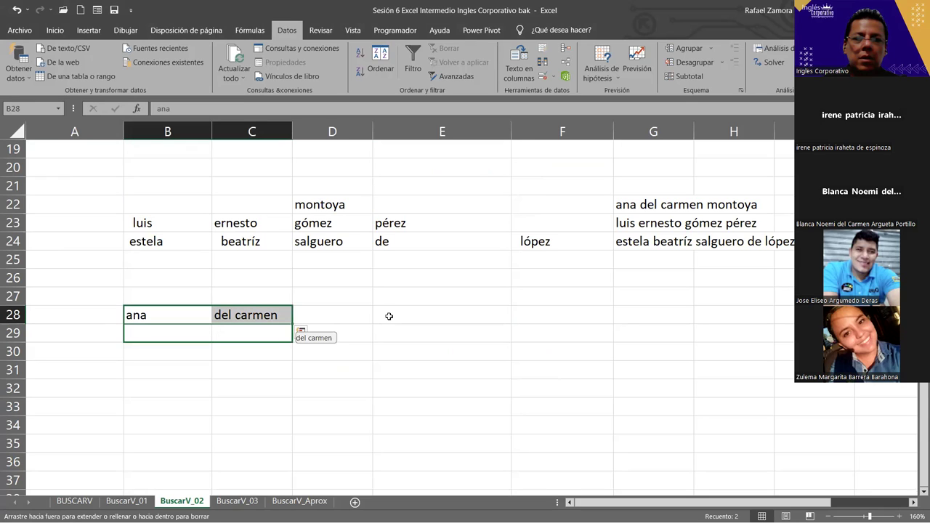
pyautogui.moveTo(389, 316); pyautogui.dragTo(646, 326)
# - Enter =FORMULATEXTO(E28) in G28, then begin a =CONCAT( formula in E28
pyautogui.click(598, 332)
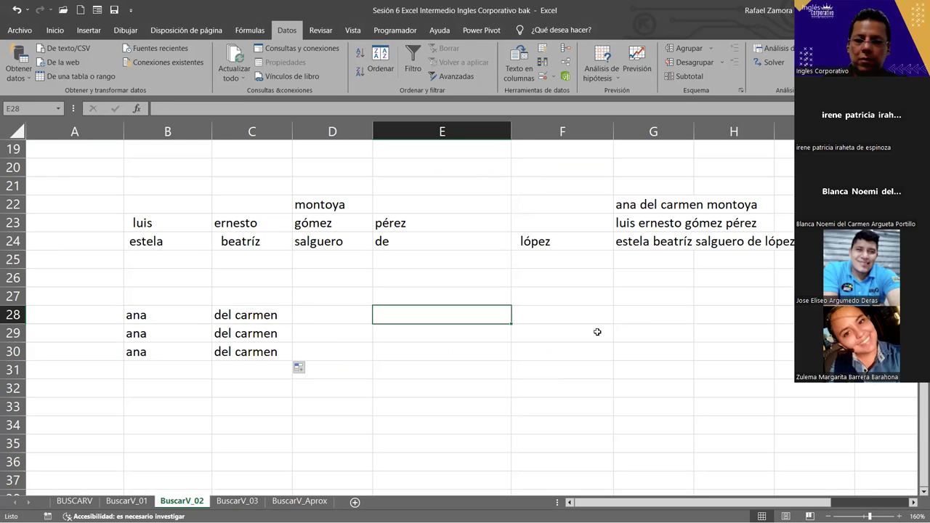
pyautogui.press('Right')
pyautogui.press('Right')
pyautogui.write('=')
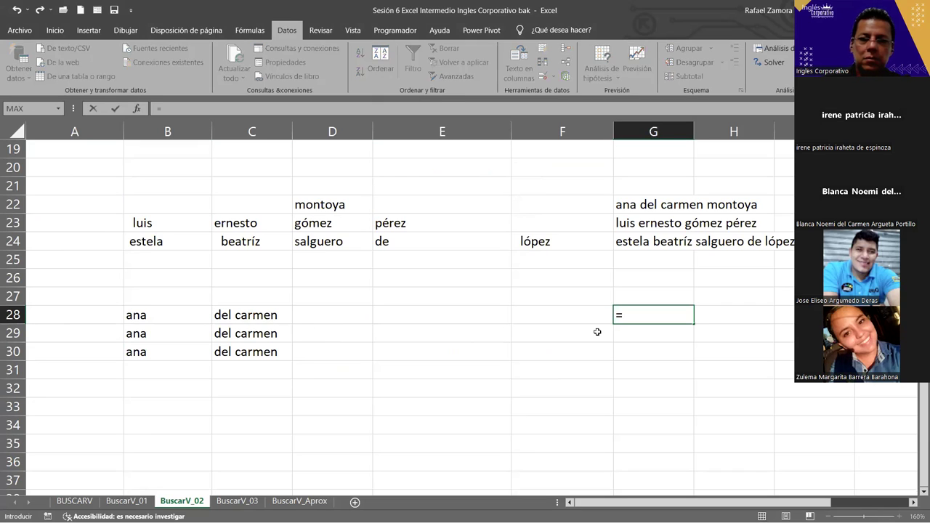
pyautogui.write('FORMULATEXTO(')
pyautogui.click(397, 315)
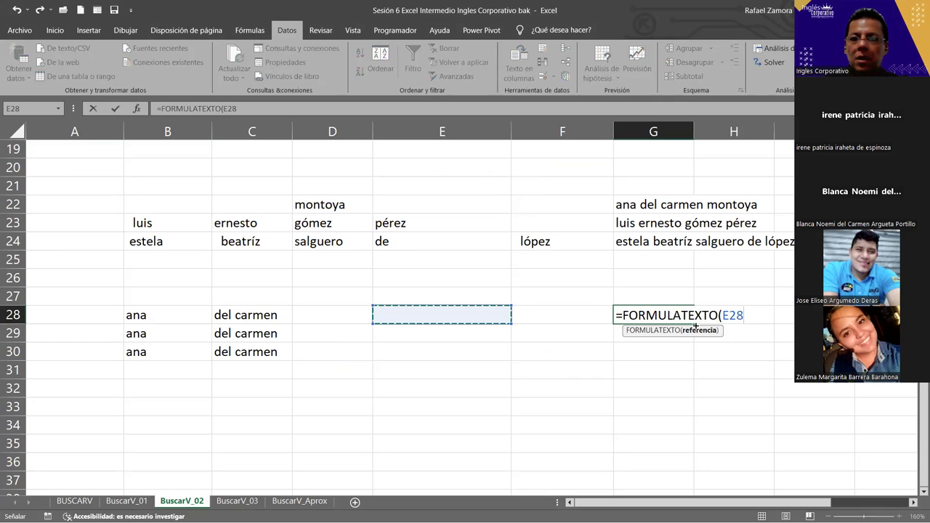
pyautogui.hotkey('ctrl', 'Return')
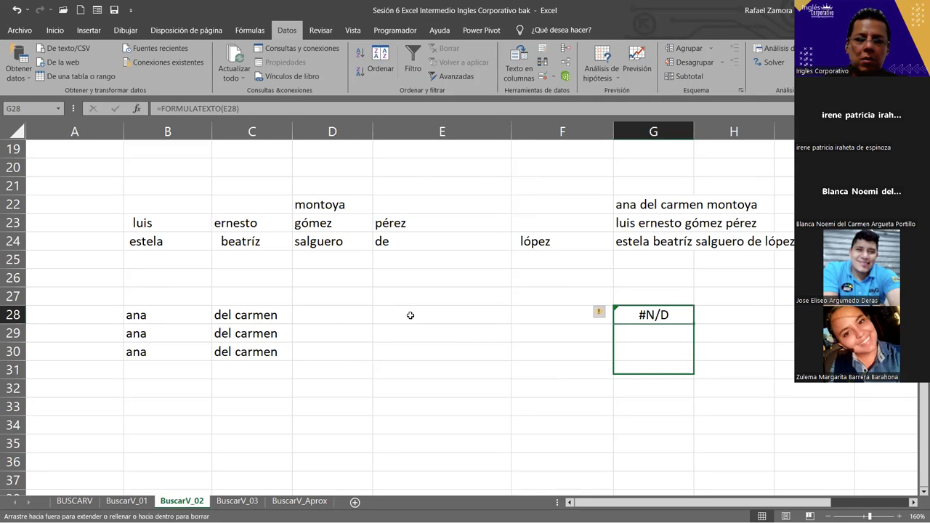
pyautogui.click(411, 315)
pyautogui.write('=')
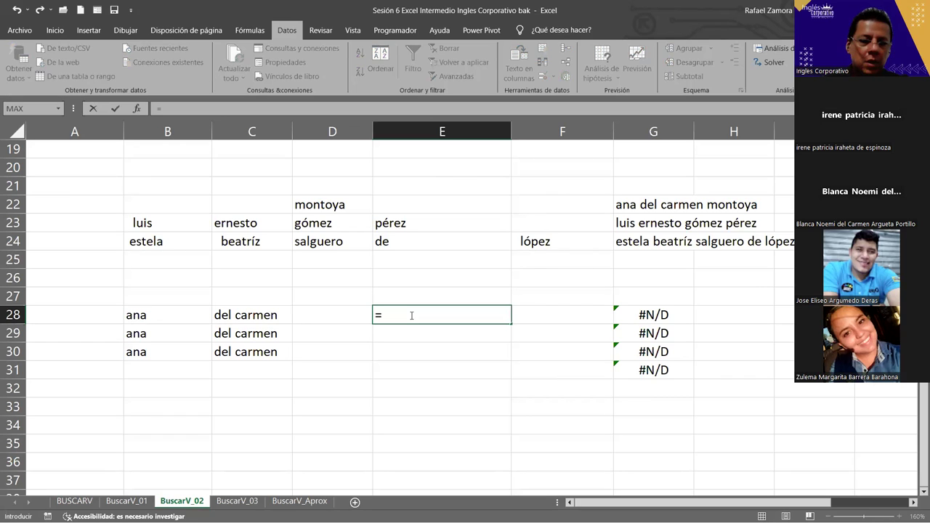
pyautogui.write('CONCAT(')
# - Complete E28 as =CONCAT(B28," ",C28), then start typing =concat in E29
pyautogui.click(181, 316)
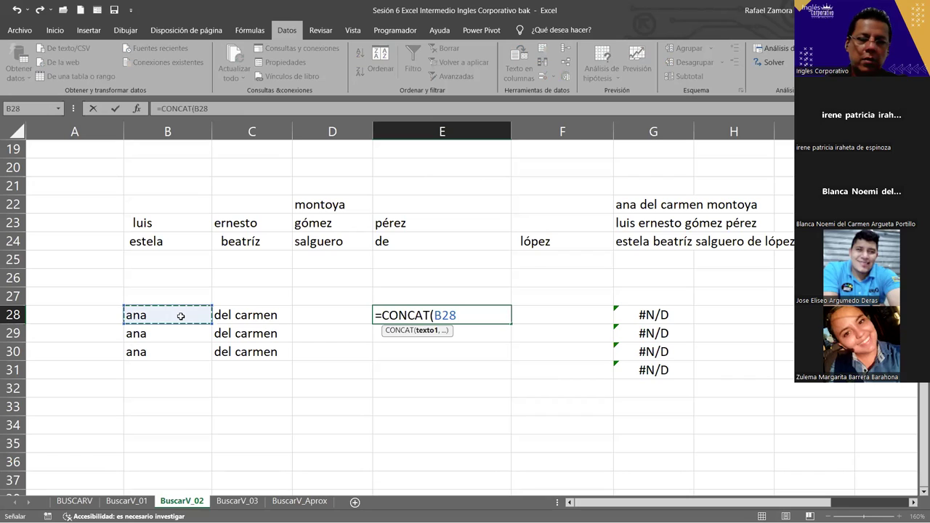
pyautogui.write('," "')
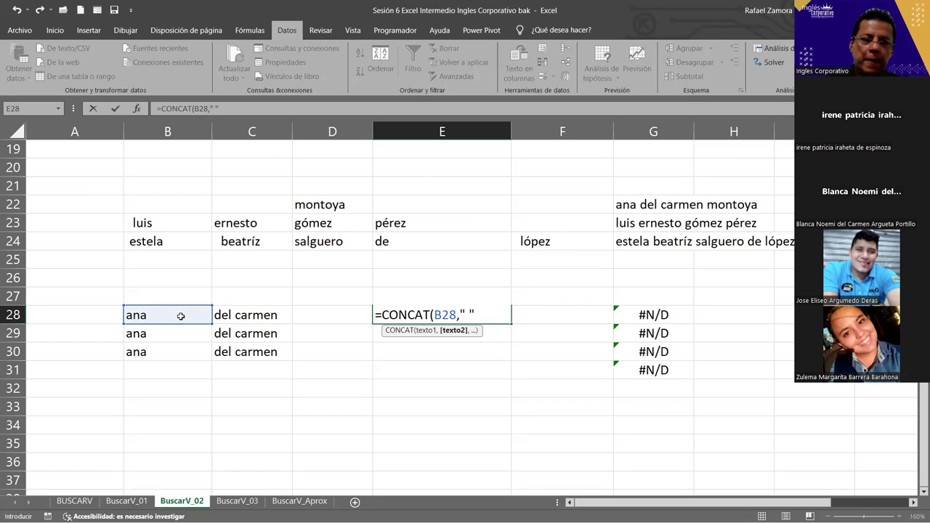
pyautogui.write(',')
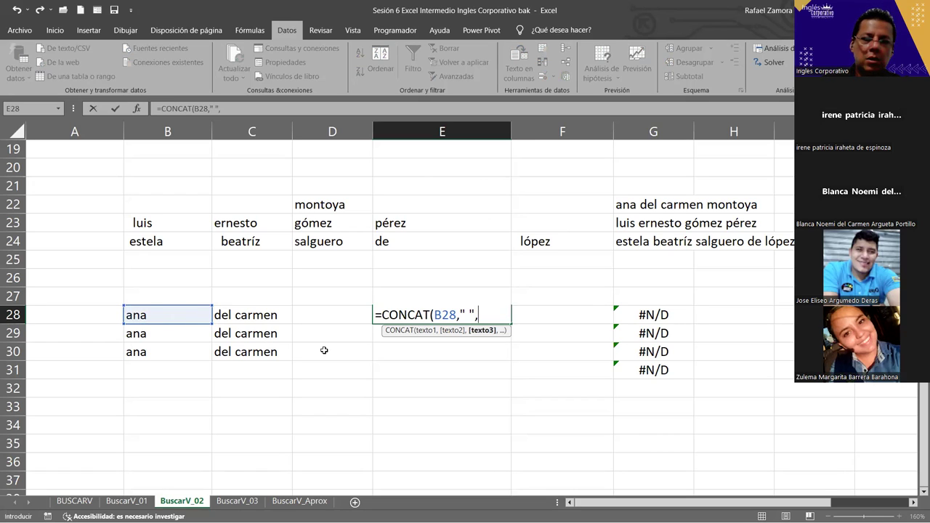
pyautogui.click(258, 311)
pyautogui.write(')')
pyautogui.press('Return')
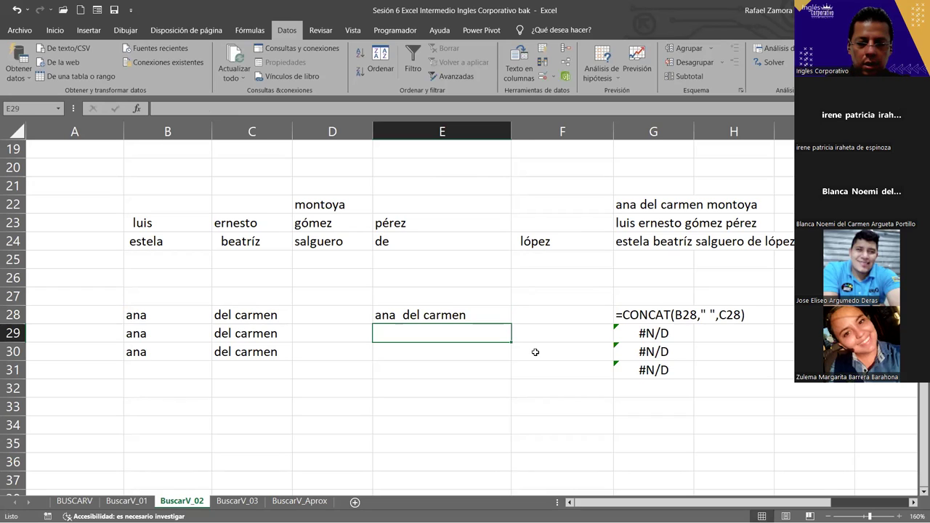
pyautogui.write('=')
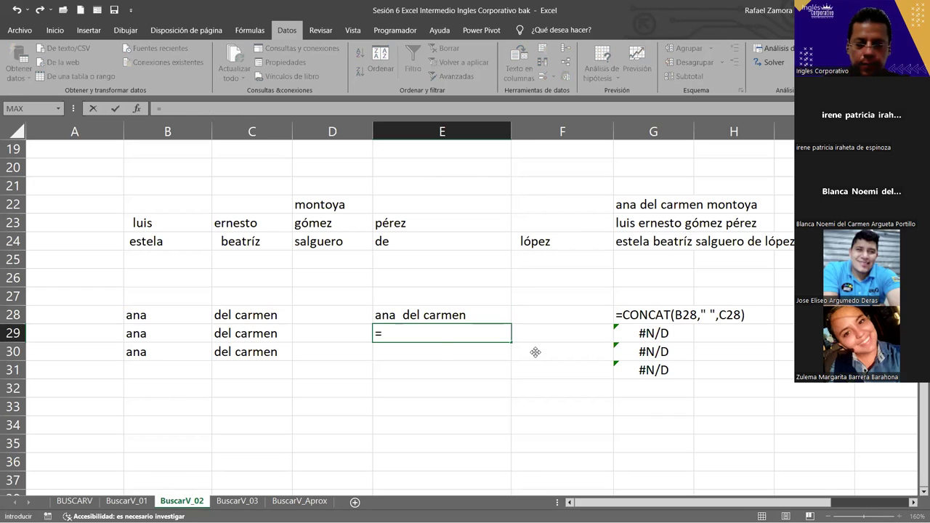
pyautogui.write('concat')
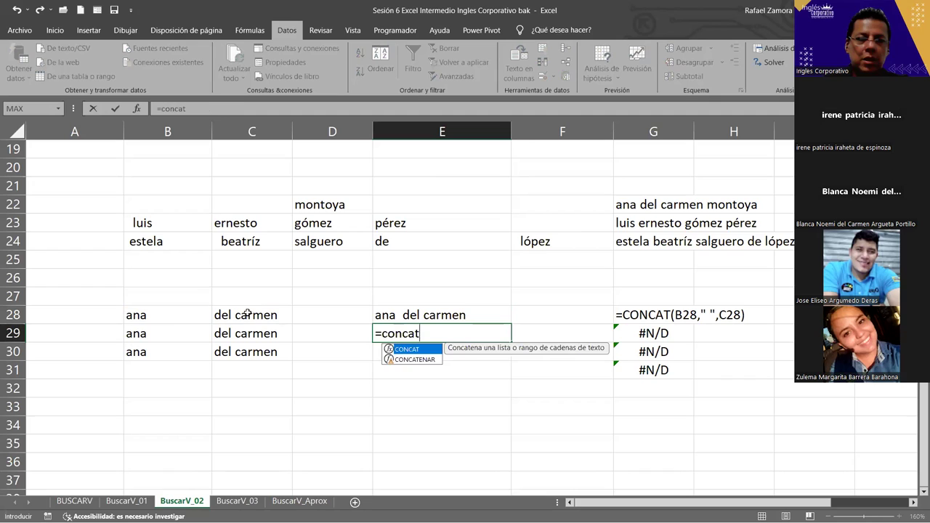
# - Build =CONCATENAR(B29," ",C29) in E29 to join ana and del carmen
pyautogui.press('Down')
pyautogui.press('Tab')
pyautogui.click(163, 330)
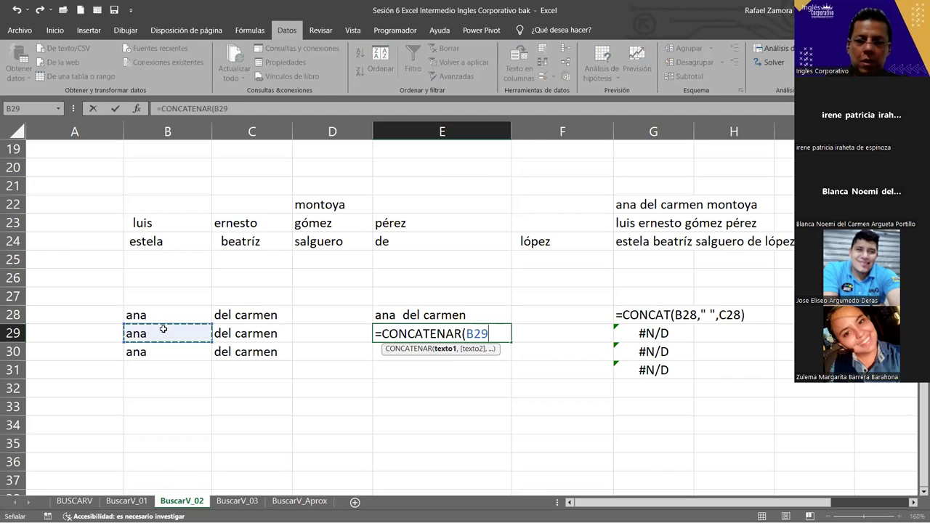
pyautogui.write('," "')
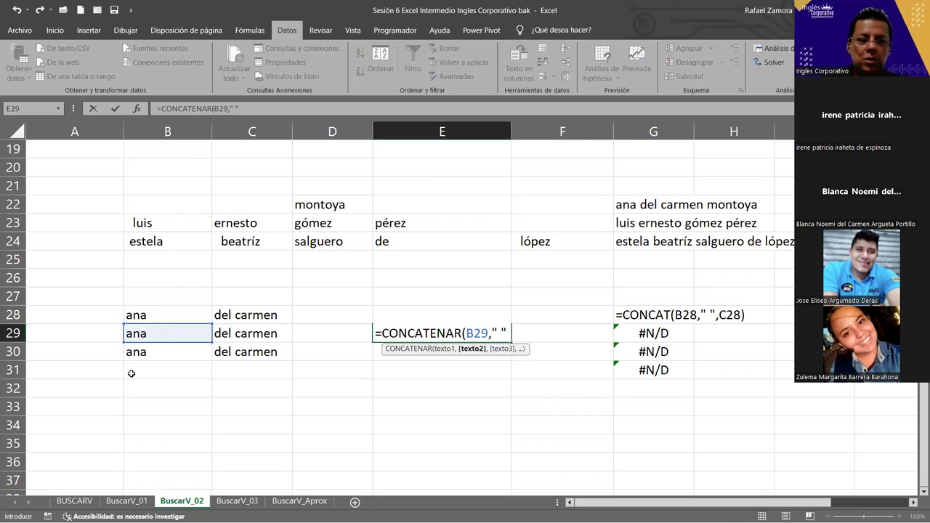
pyautogui.write(',')
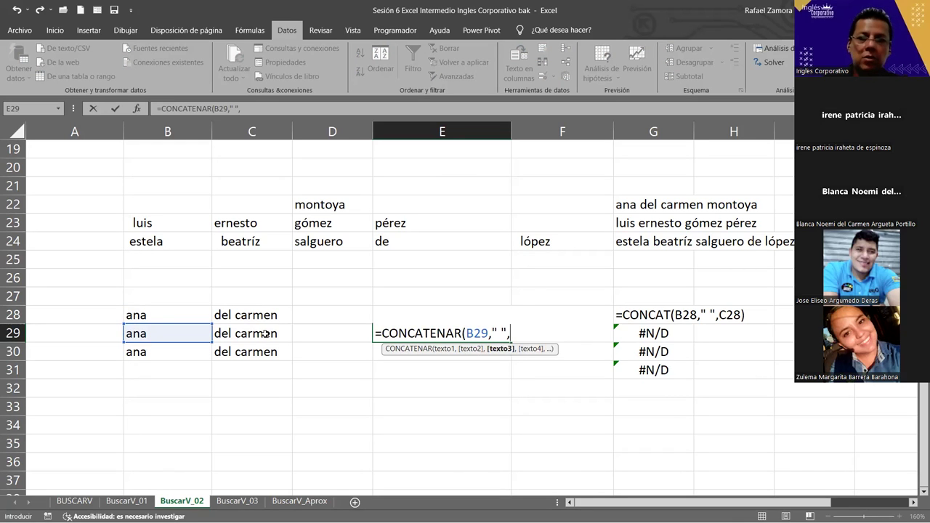
pyautogui.click(266, 334)
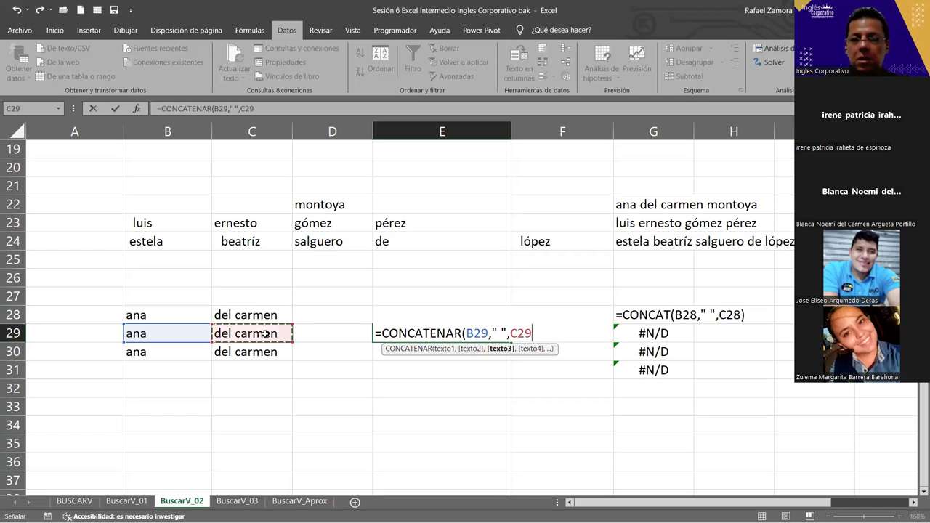
pyautogui.press('Return')
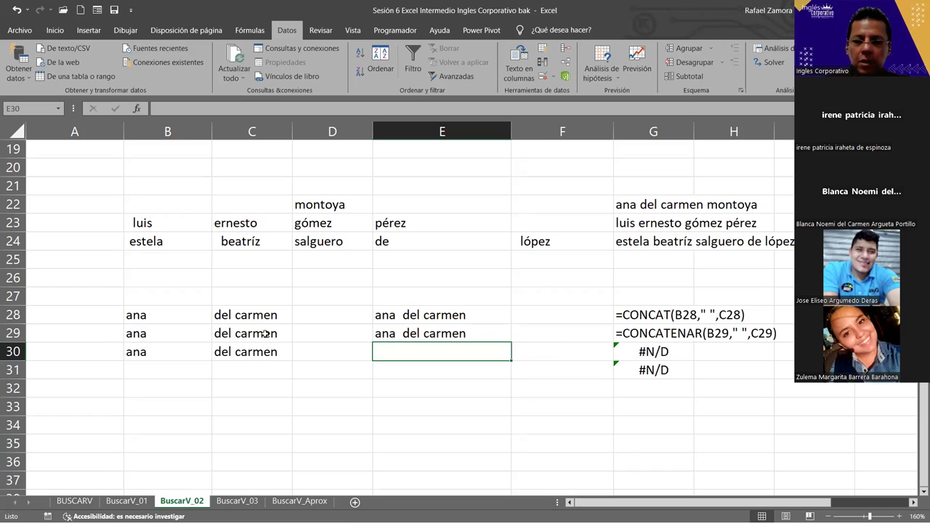
# - Enter =B30&" "&C30 in E30 to join the two name parts with a space
pyautogui.write('=')
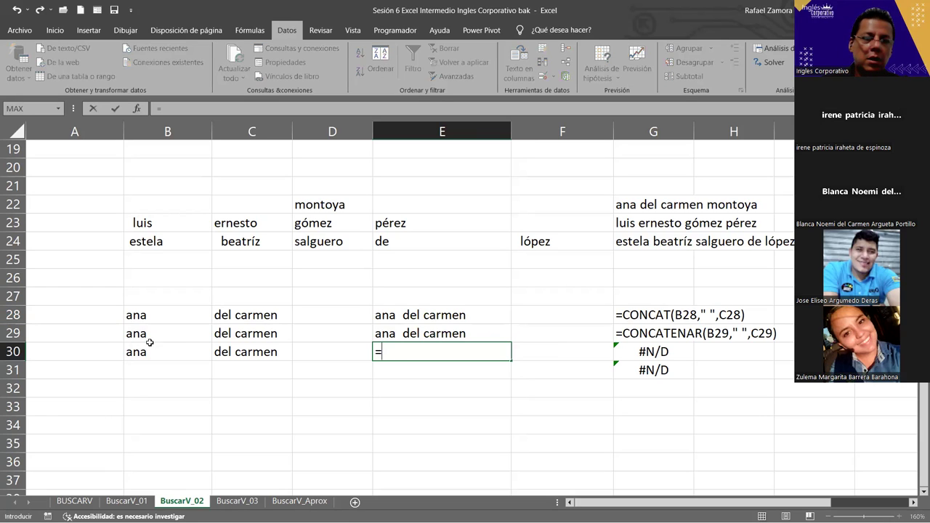
pyautogui.click(162, 350)
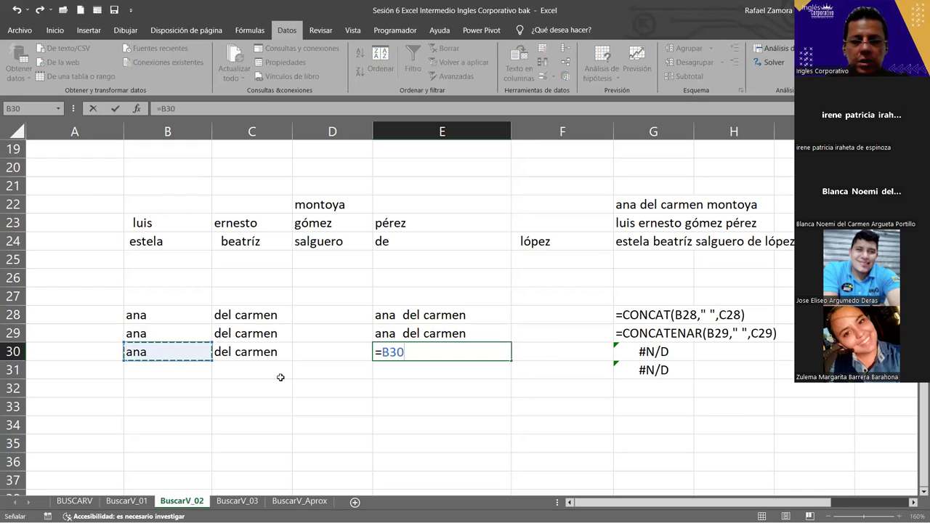
pyautogui.write('&')
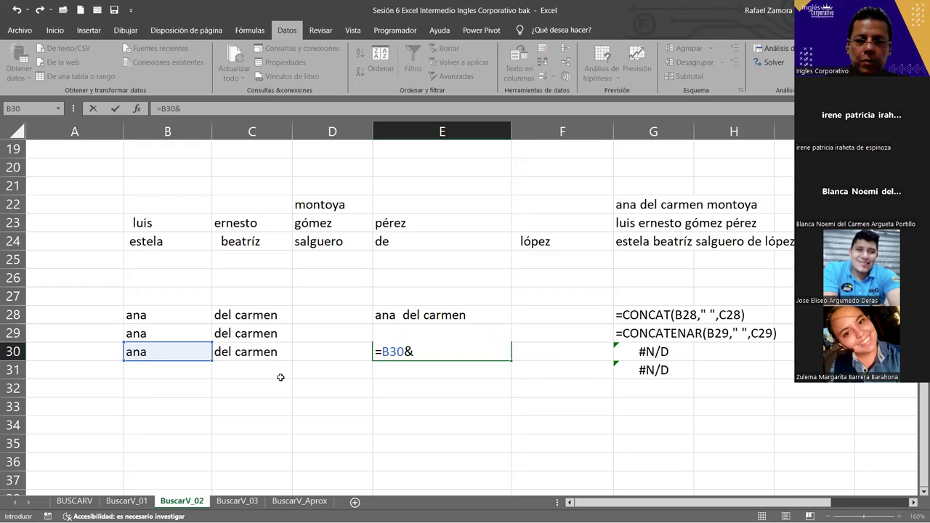
pyautogui.write('" "&')
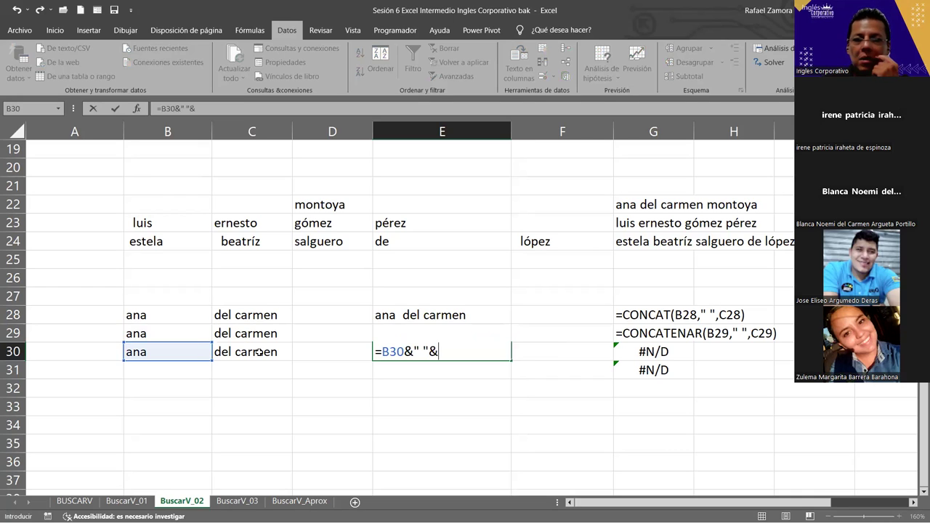
pyautogui.click(260, 353)
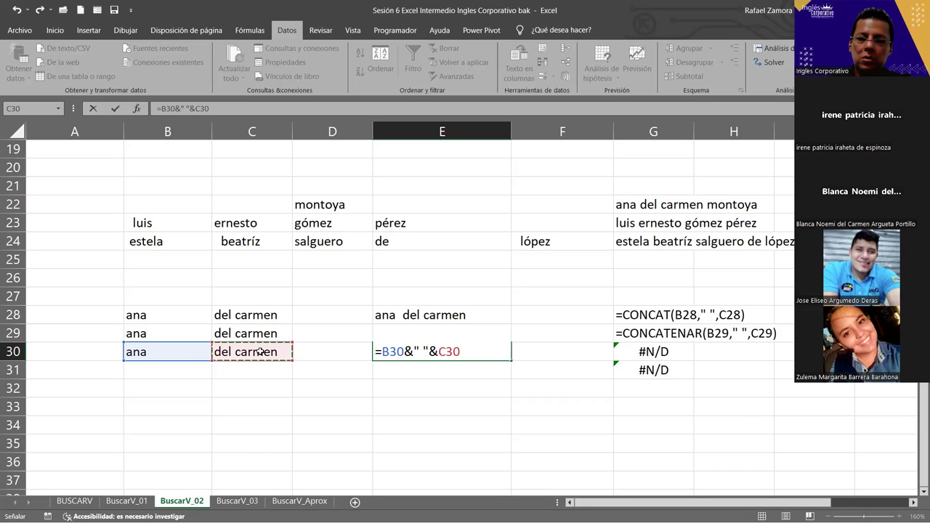
pyautogui.press('Return')
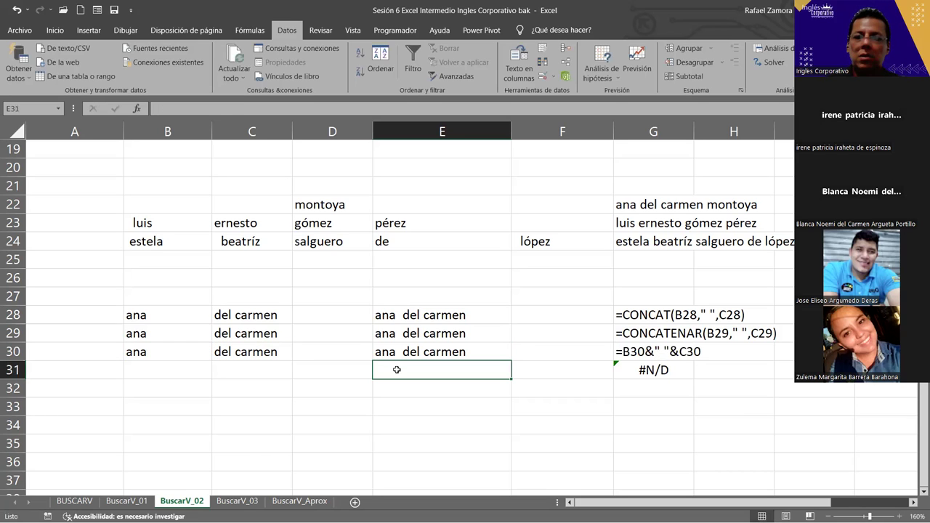
# - Clear the #N/D formula from G31 and review the formula text in G28:G30
pyautogui.click(656, 370)
pyautogui.press('Delete')
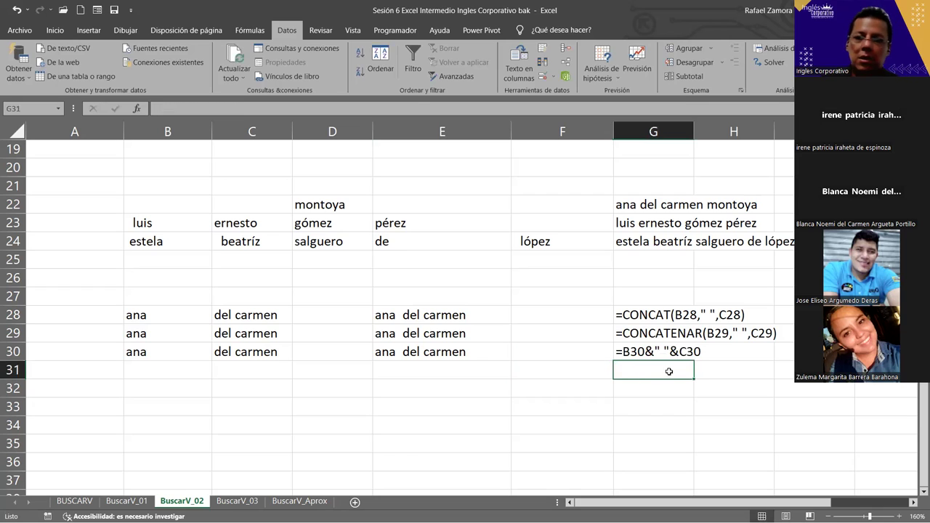
pyautogui.click(648, 405)
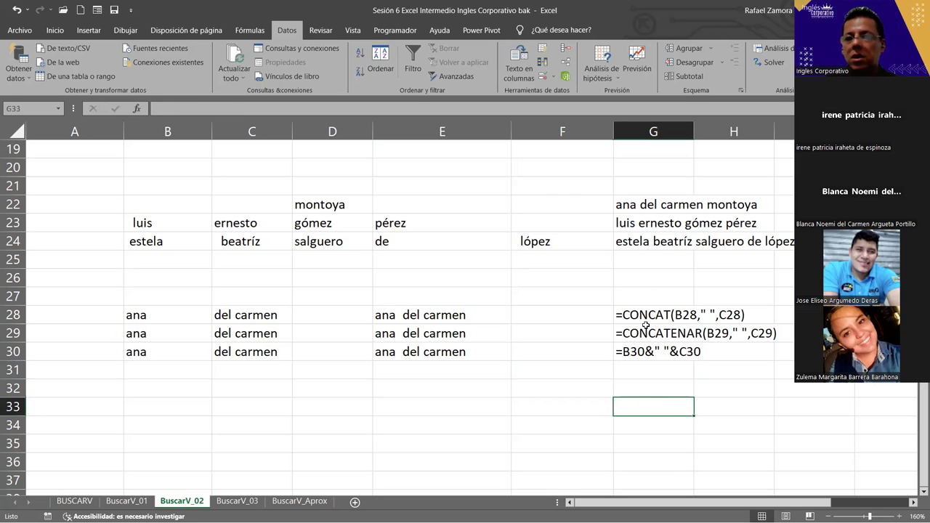
pyautogui.moveTo(645, 320); pyautogui.dragTo(645, 329)
pyautogui.click(649, 351)
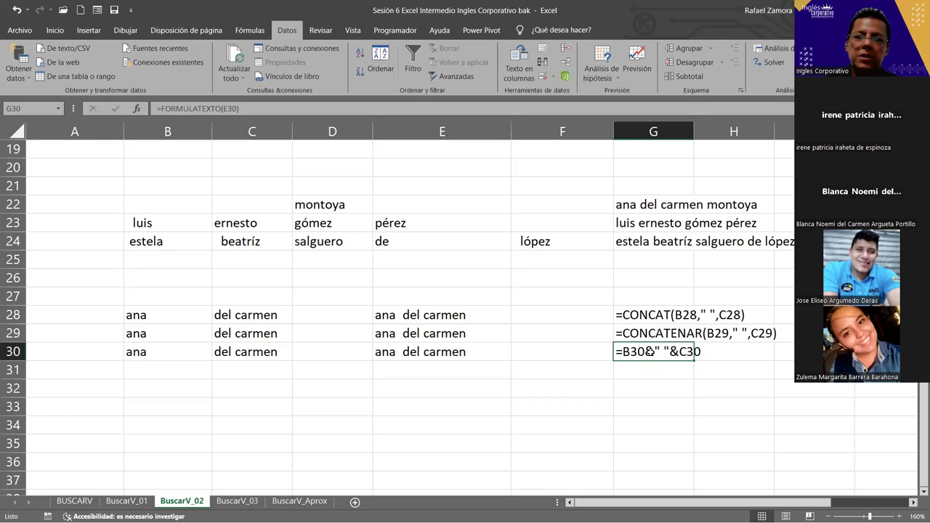
pyautogui.click(652, 401)
pyautogui.scroll(3, 592, 446)
pyautogui.scroll(-3, 592, 446)
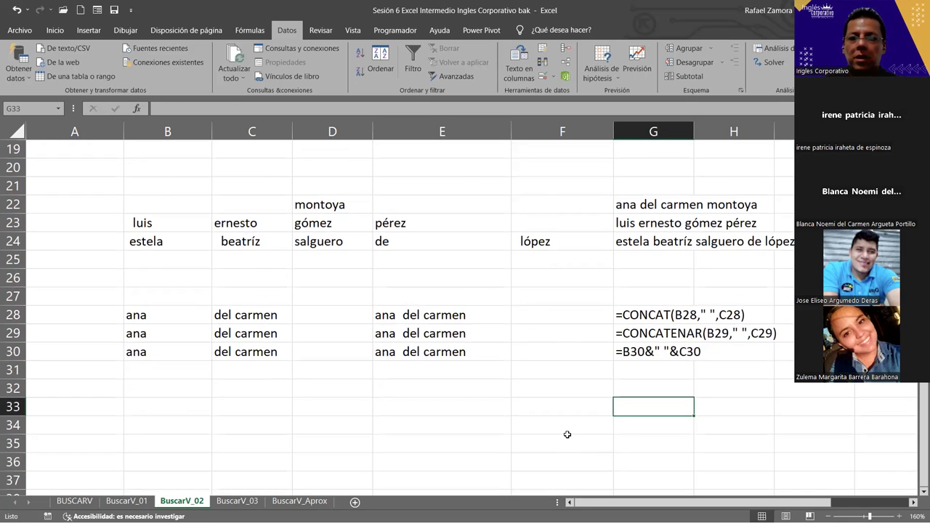
pyautogui.scroll(-1, 567, 435)
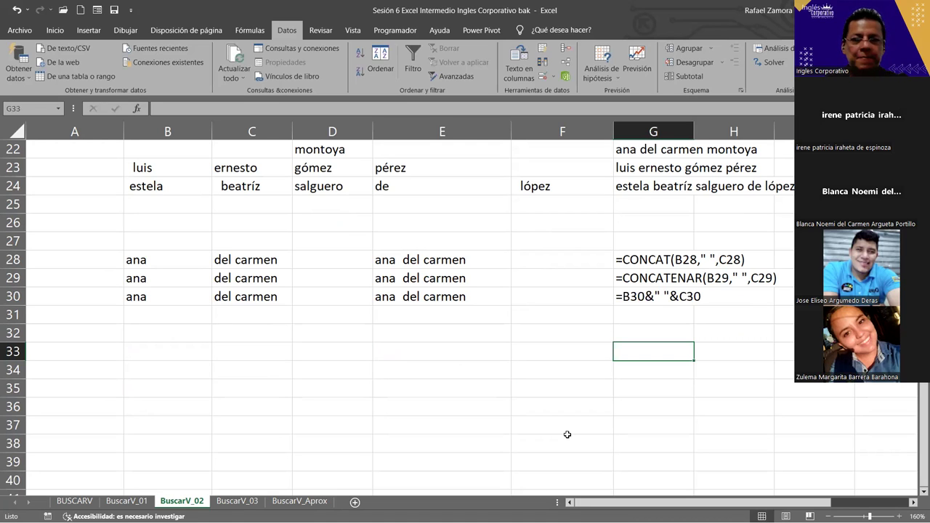
pyautogui.scroll(1, 601, 426)
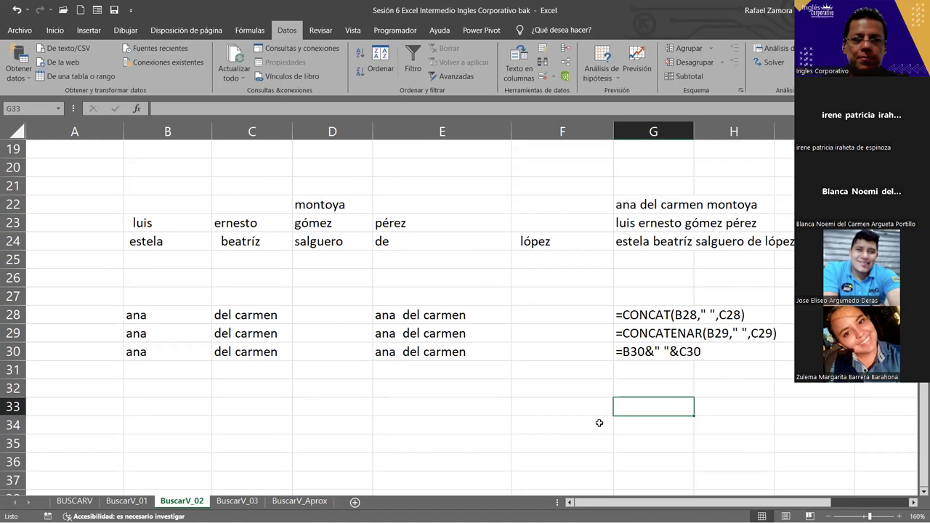
# - Undo the last two changes on BuscarV_02 and move to the BuscarV_03 sheet
pyautogui.scroll(2, 602, 426)
pyautogui.scroll(4, 591, 416)
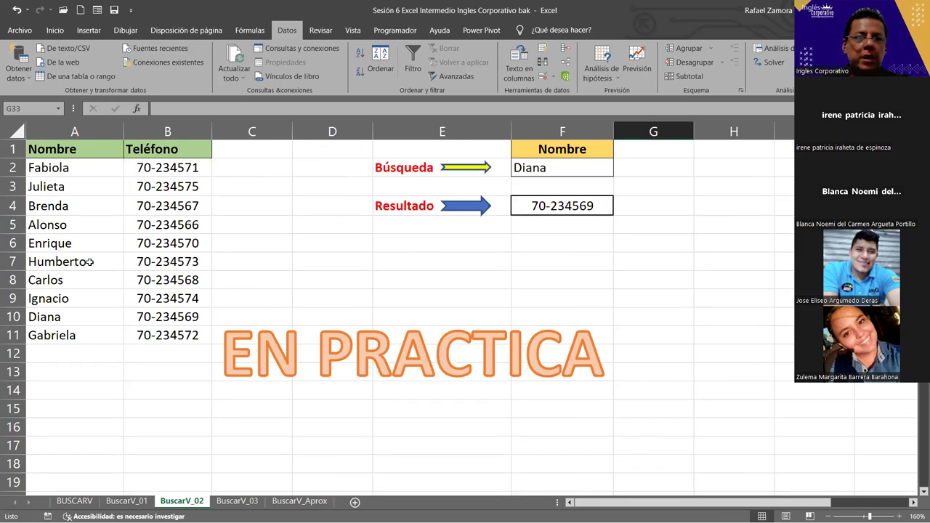
pyautogui.hotkey('ctrl', 'z')
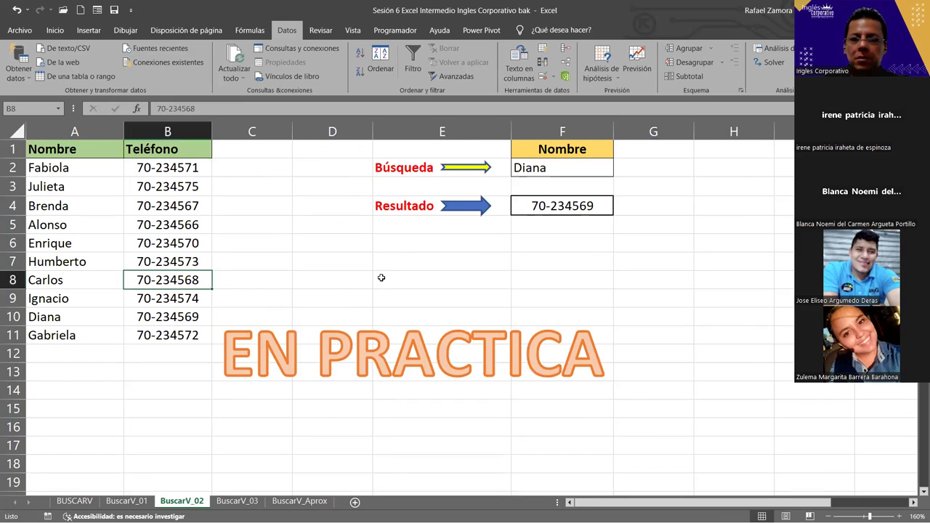
pyautogui.hotkey('ctrl', 'z')
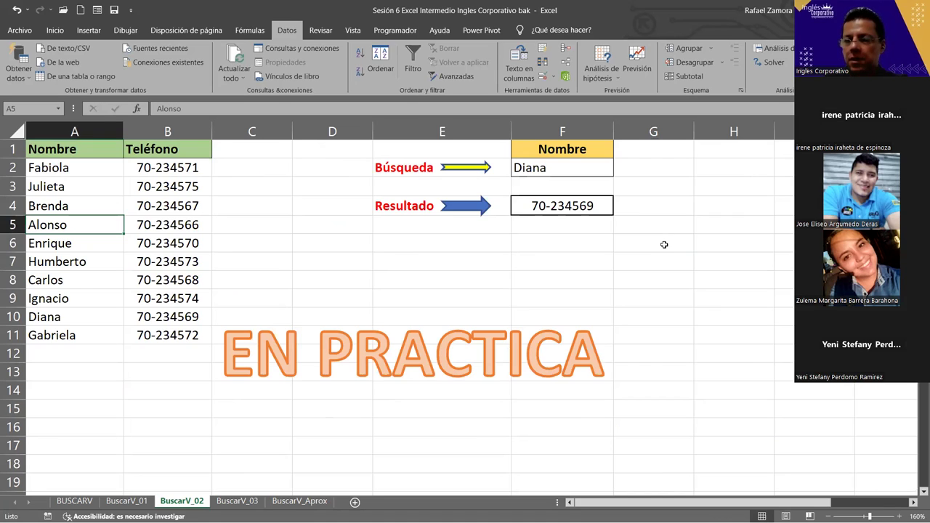
pyautogui.hotkey('ctrl', 'pagedown')
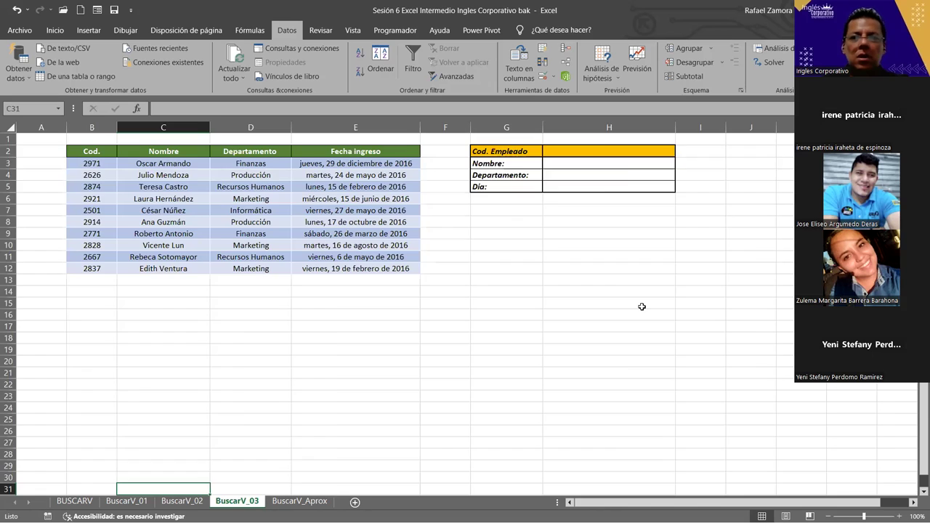
pyautogui.keyDown('ctrl'); pyautogui.scroll(1, 642, 308); pyautogui.keyUp('ctrl')
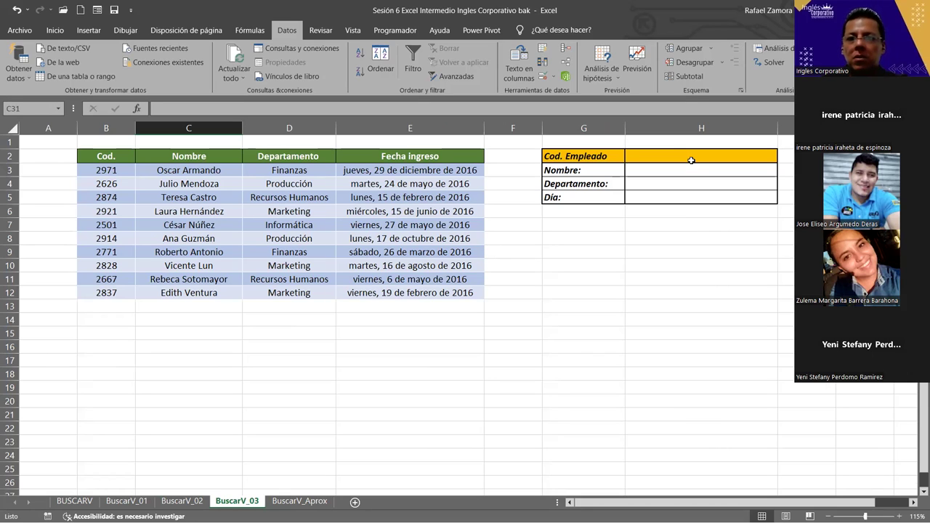
pyautogui.click(693, 159)
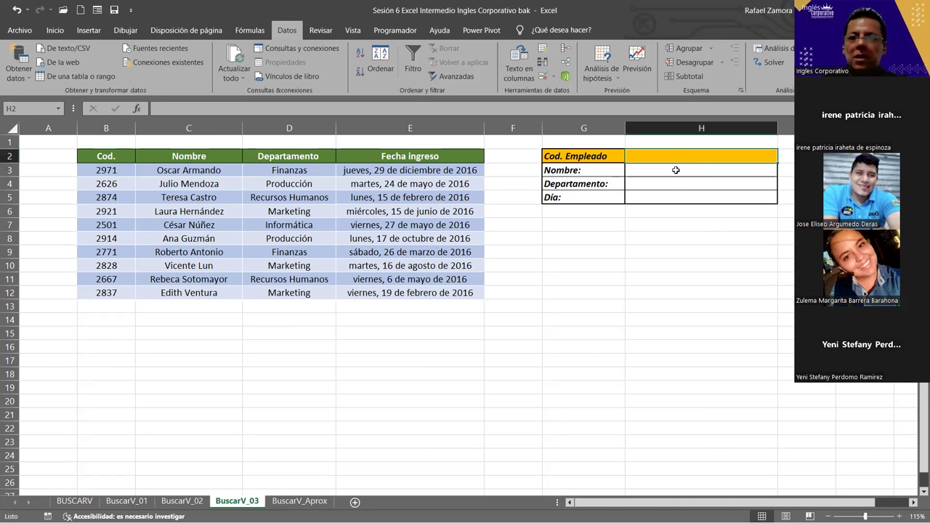
pyautogui.click(675, 171)
pyautogui.keyDown('shift'); pyautogui.click(670, 194); pyautogui.keyUp('shift')
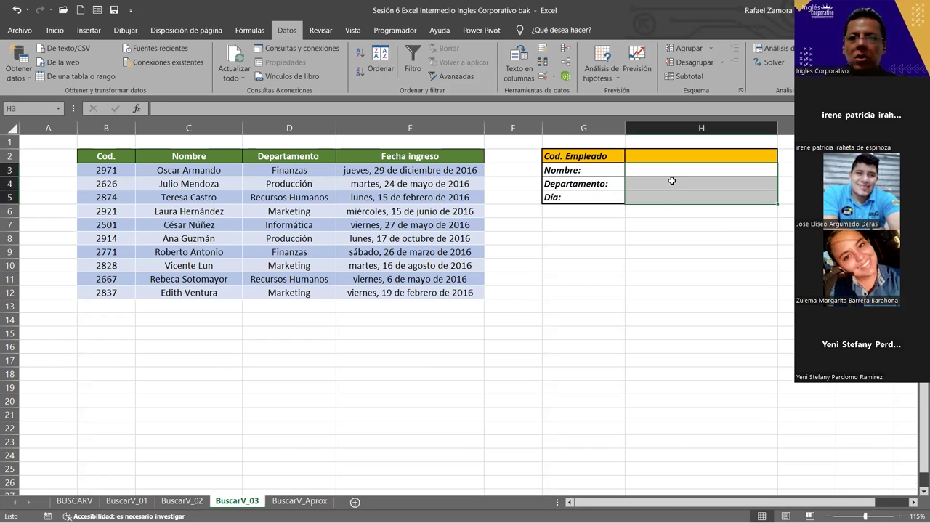
pyautogui.click(668, 167)
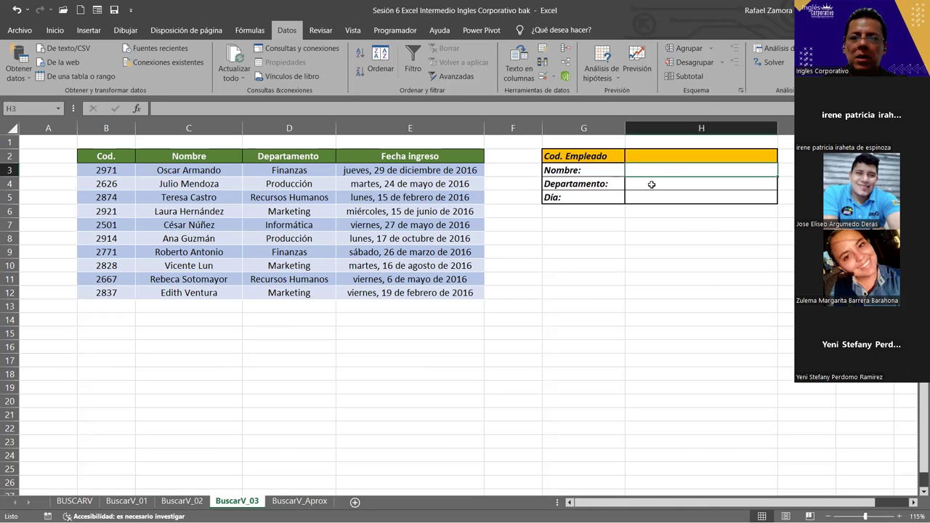
pyautogui.click(652, 185)
pyautogui.click(647, 194)
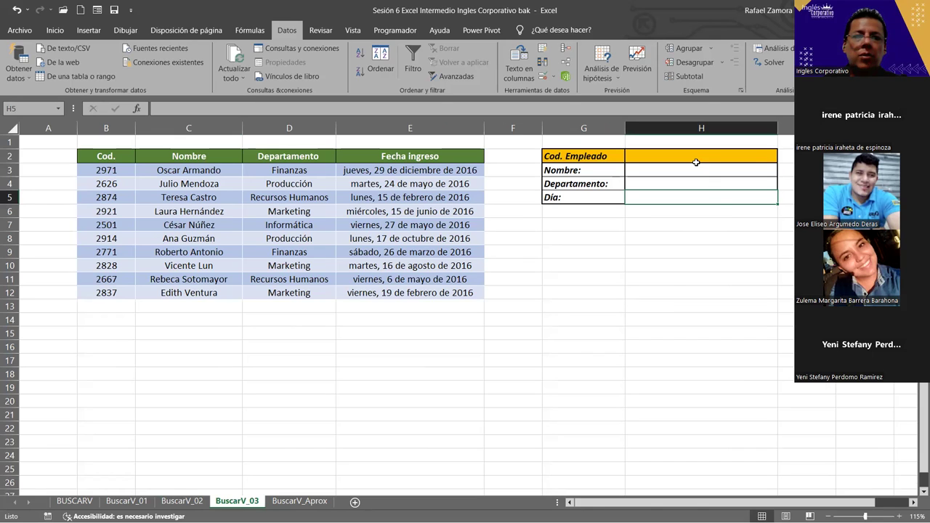
pyautogui.click(696, 159)
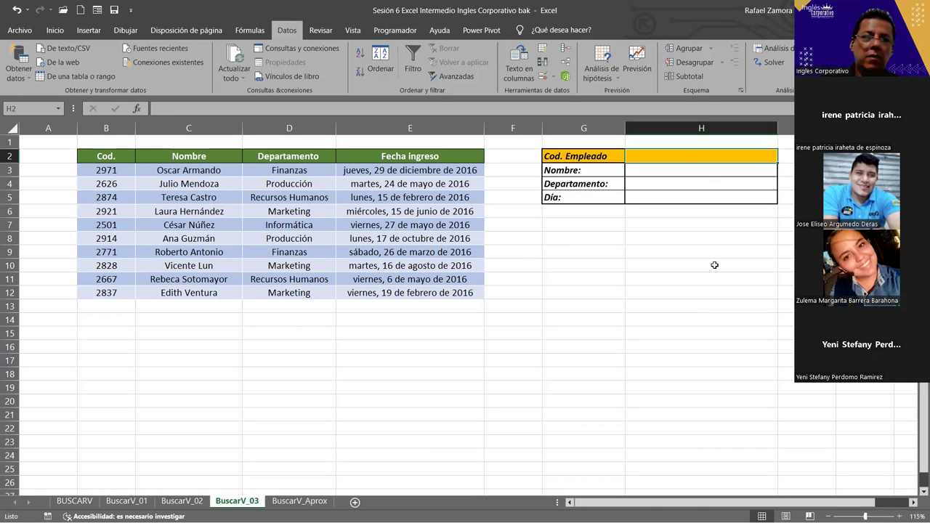
pyautogui.write('2971')
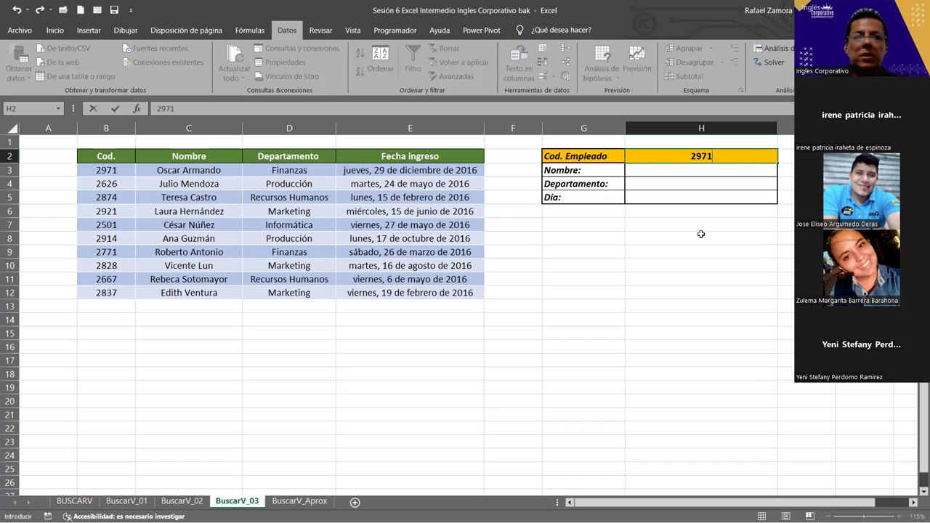
pyautogui.press('Return')
pyautogui.write('O')
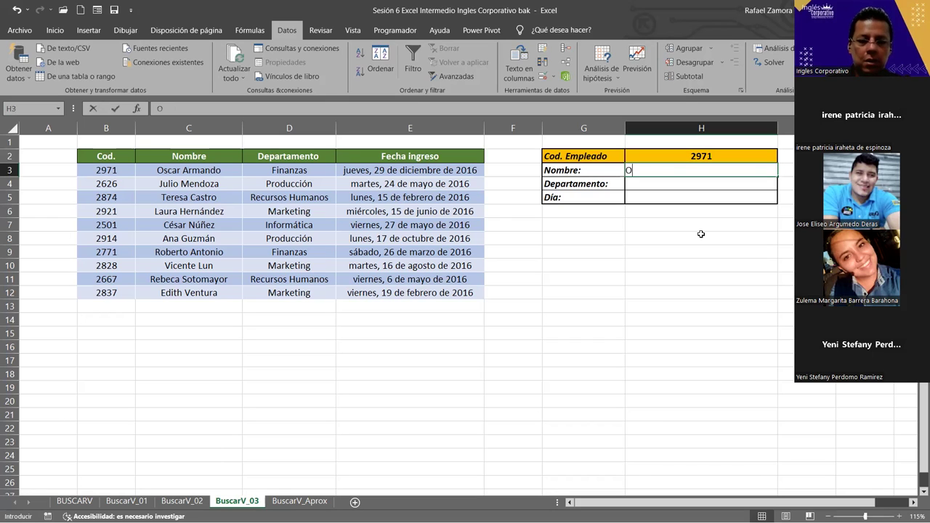
pyautogui.write('scar Armando')
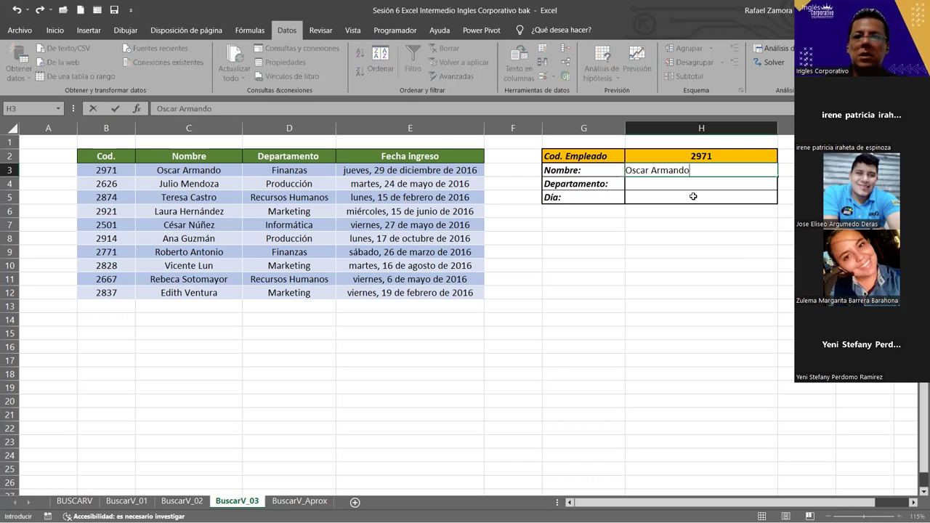
pyautogui.press('Return')
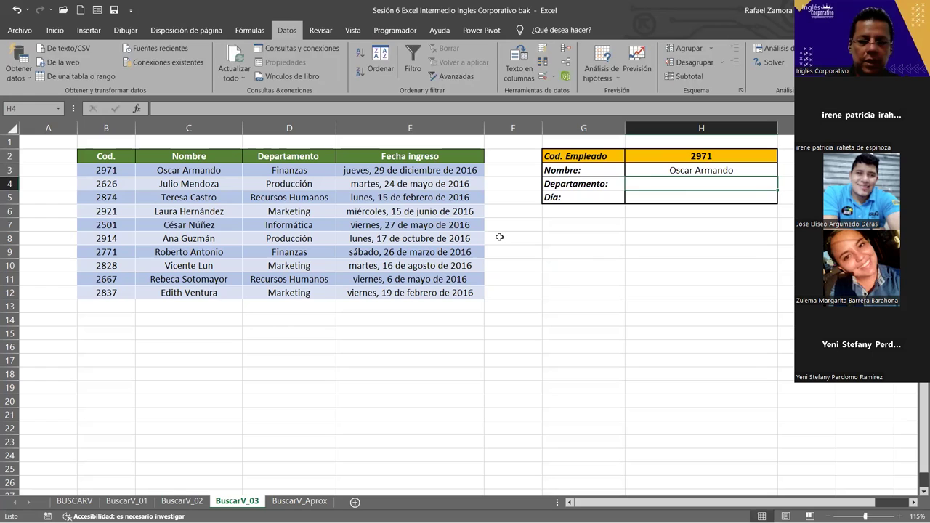
pyautogui.write('Finanzas')
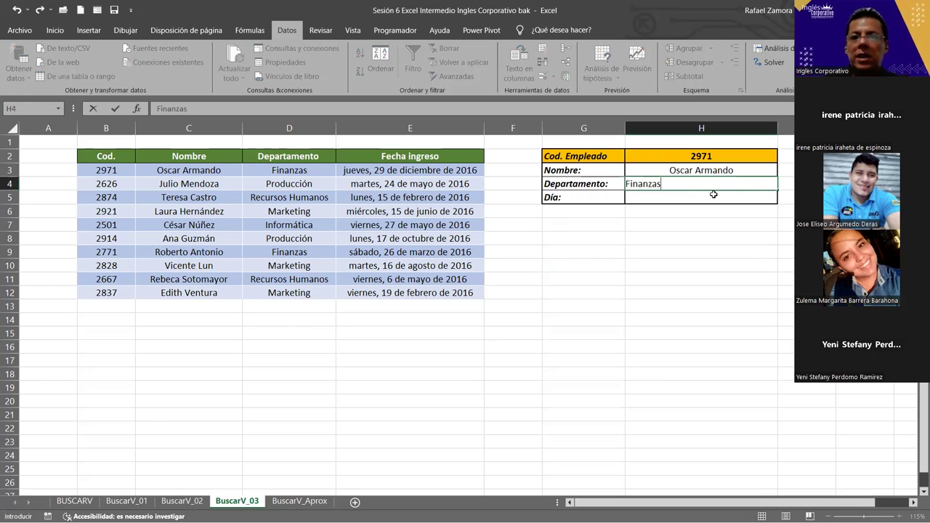
pyautogui.press('Return')
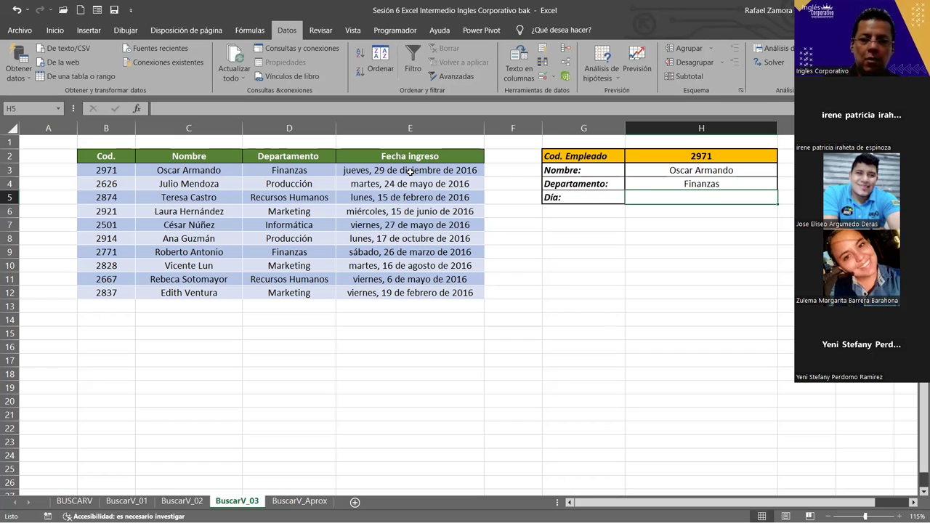
pyautogui.write('jueves')
pyautogui.press('Return')
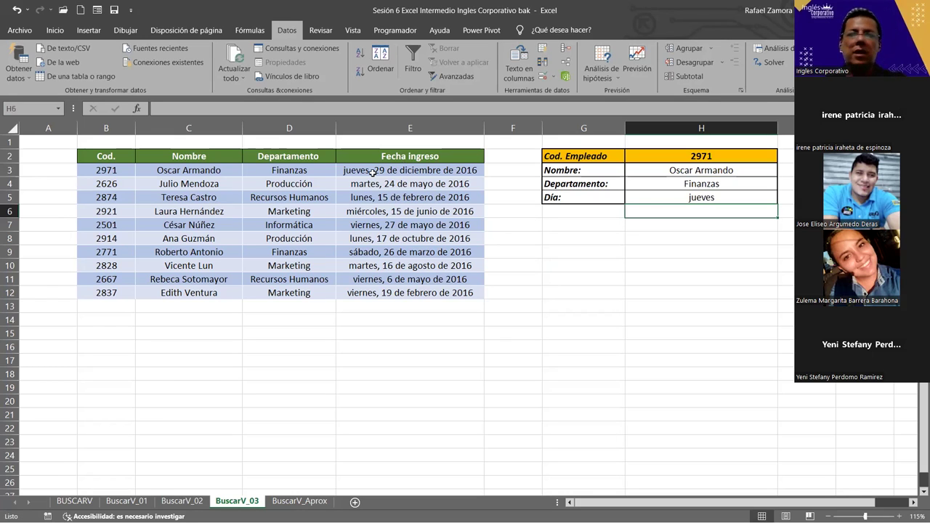
pyautogui.click(373, 170)
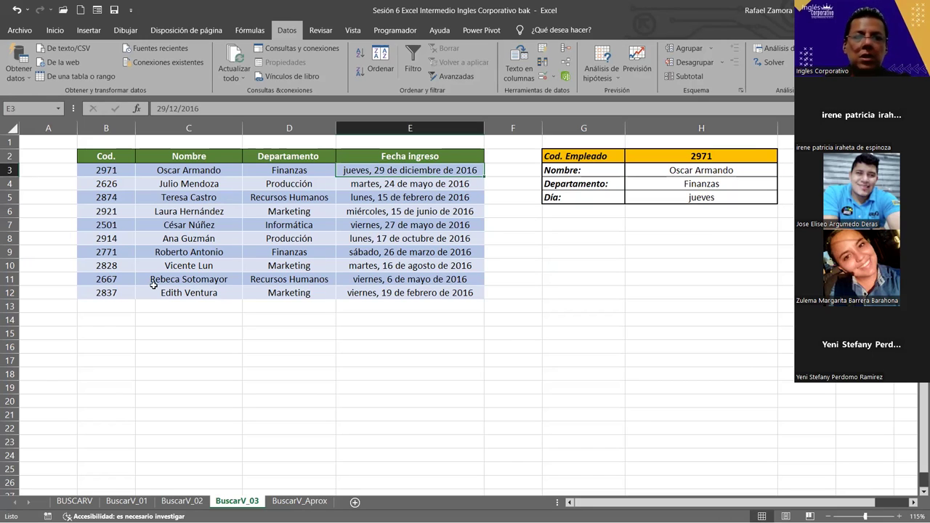
pyautogui.click(696, 171)
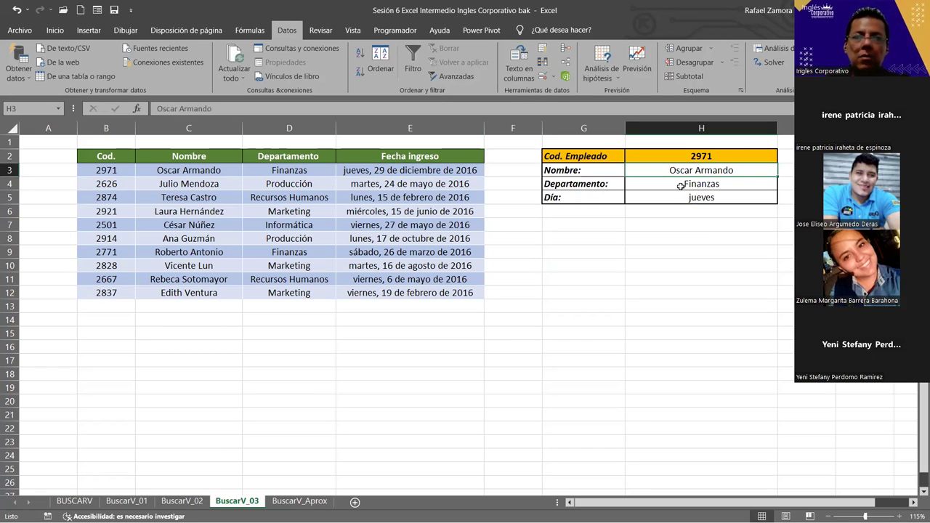
pyautogui.click(680, 186)
pyautogui.click(670, 200)
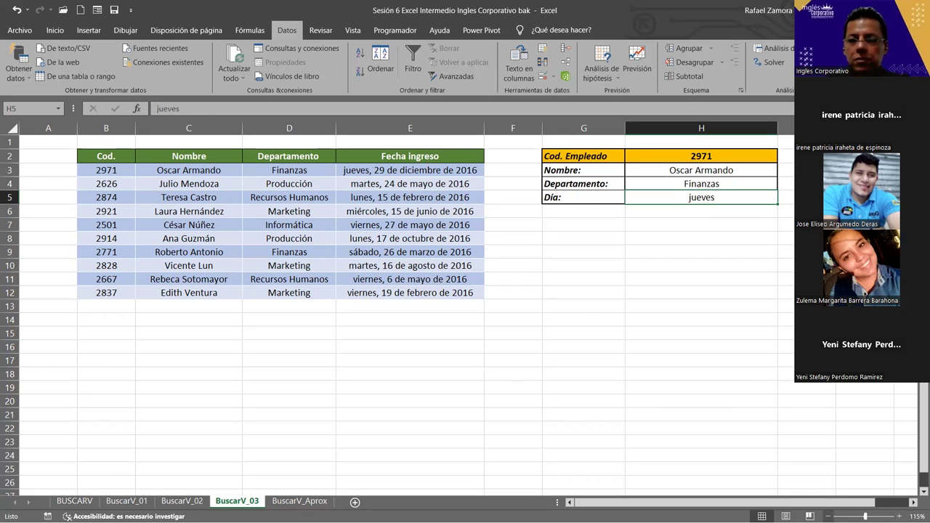
pyautogui.click(709, 157)
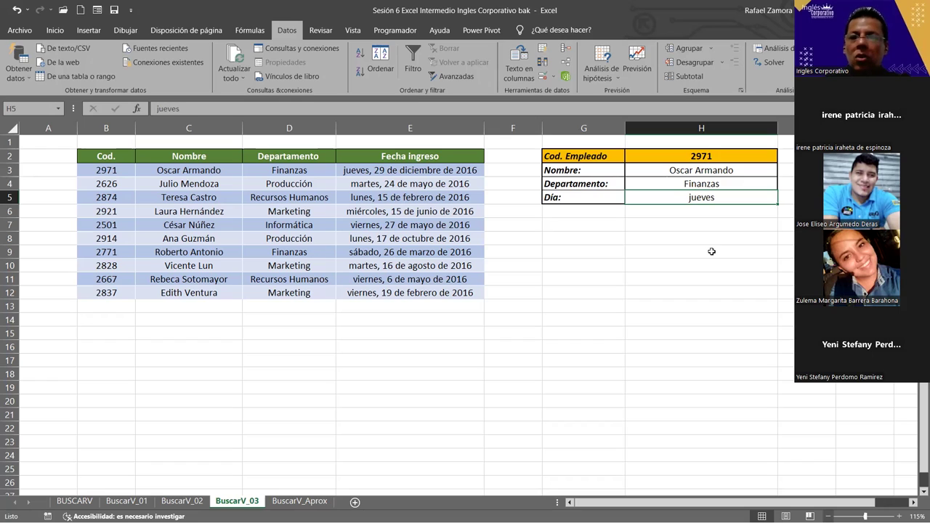
pyautogui.click(709, 195)
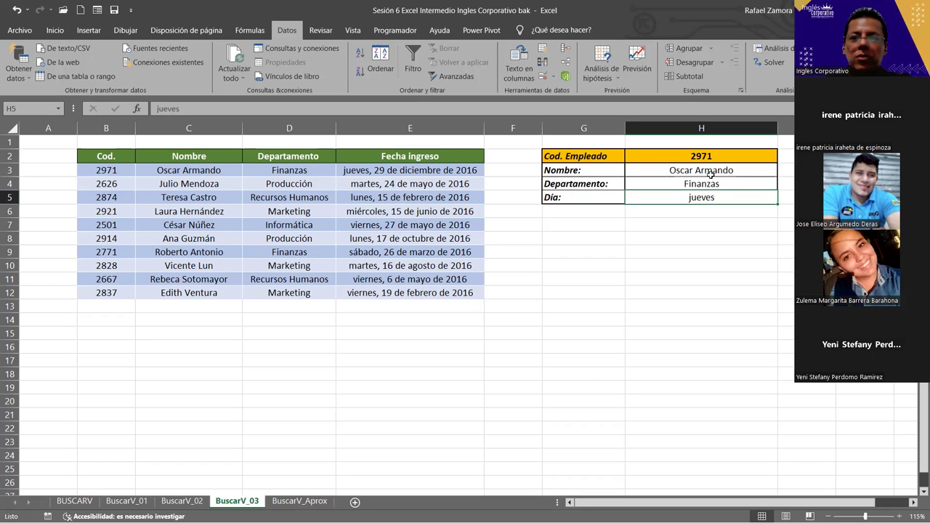
pyautogui.moveTo(711, 173); pyautogui.dragTo(706, 197)
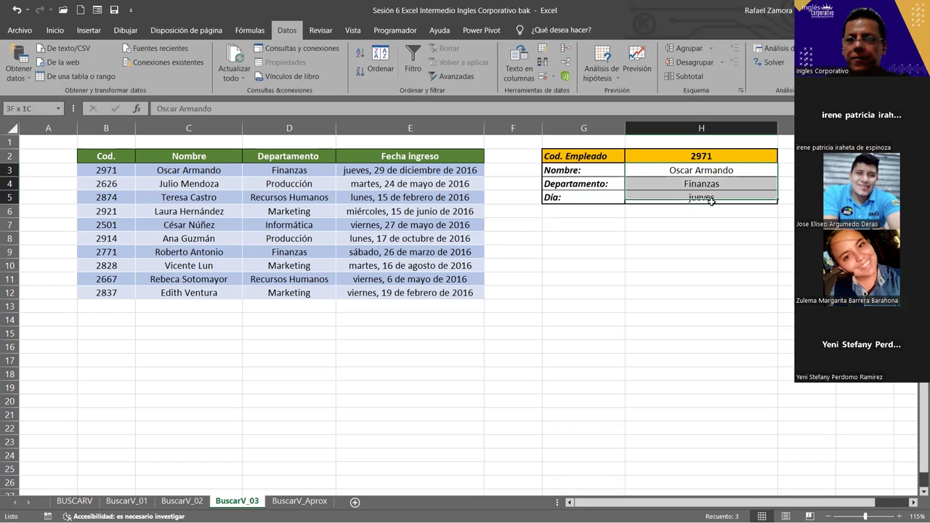
pyautogui.click(716, 252)
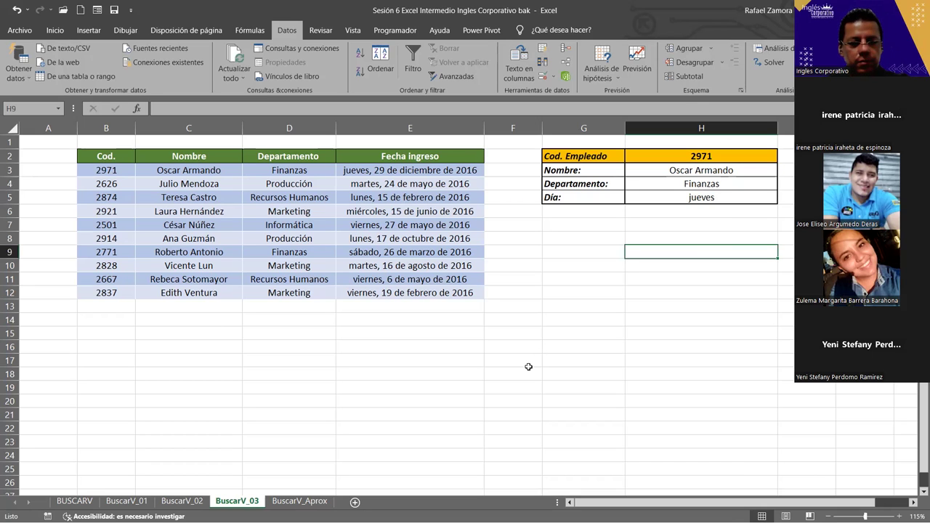
# - Take the EN PRACTICA shape off BuscarV_02, paste it on BuscarV_03 and place it under the table
pyautogui.click(127, 501)
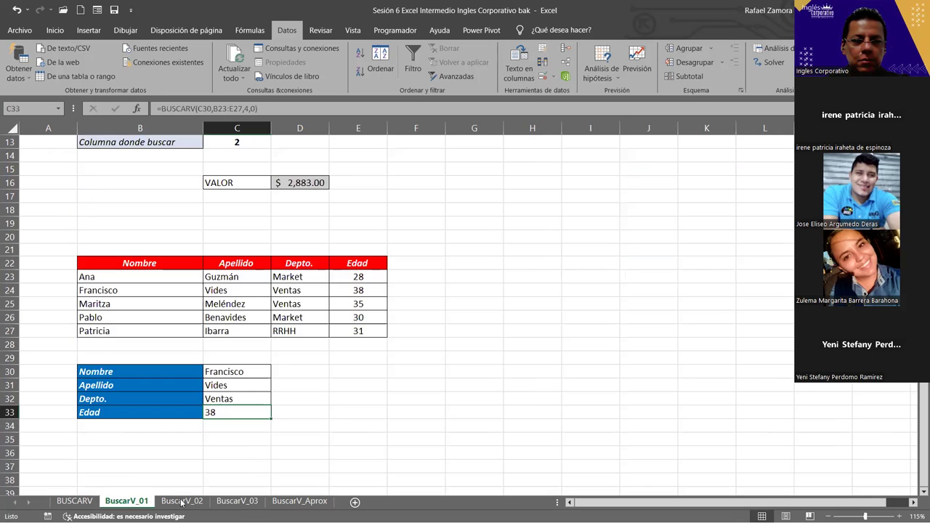
pyautogui.click(181, 501)
pyautogui.click(467, 307)
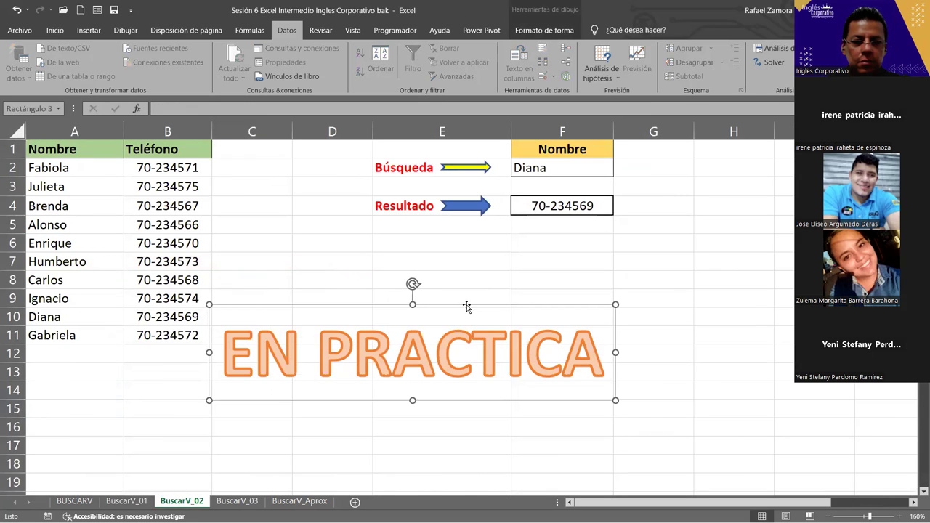
pyautogui.press('Delete')
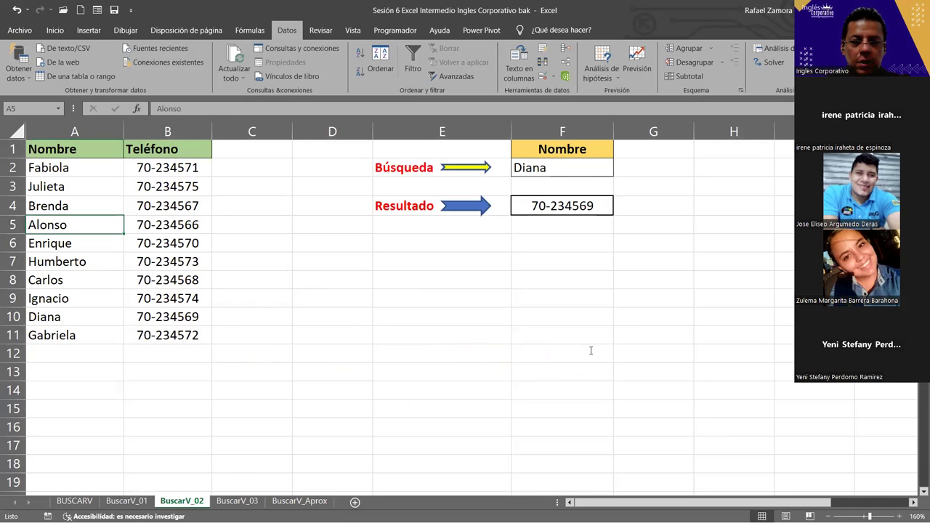
pyautogui.hotkey('ctrl', 'pagedown')
pyautogui.hotkey('ctrl', 'v')
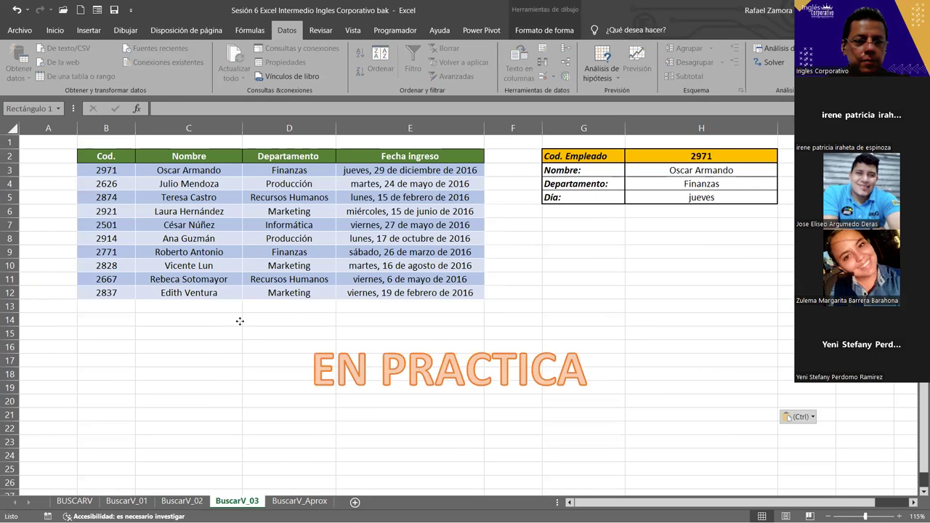
pyautogui.moveTo(272, 334); pyautogui.dragTo(232, 317)
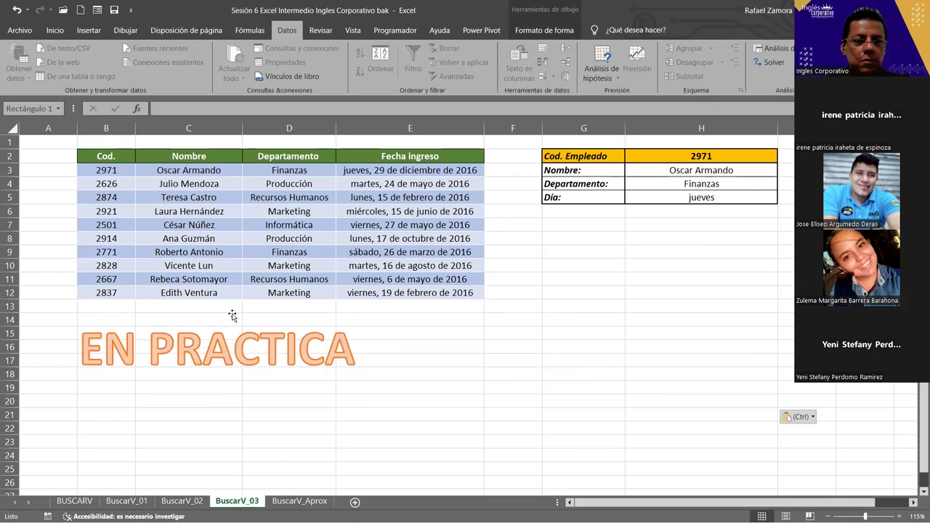
pyautogui.click(232, 316)
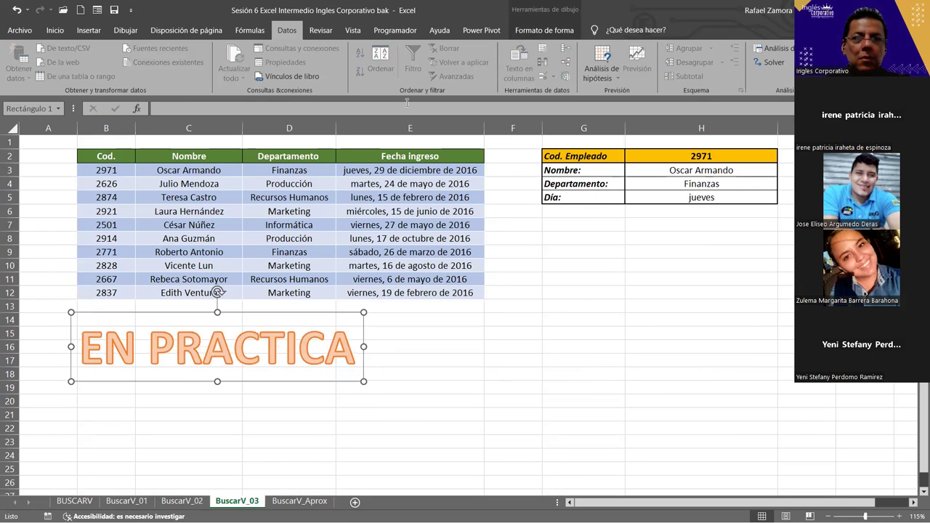
# - Set the EN PRACTICA title's text fill to red, then recheck the card values
pyautogui.click(552, 30)
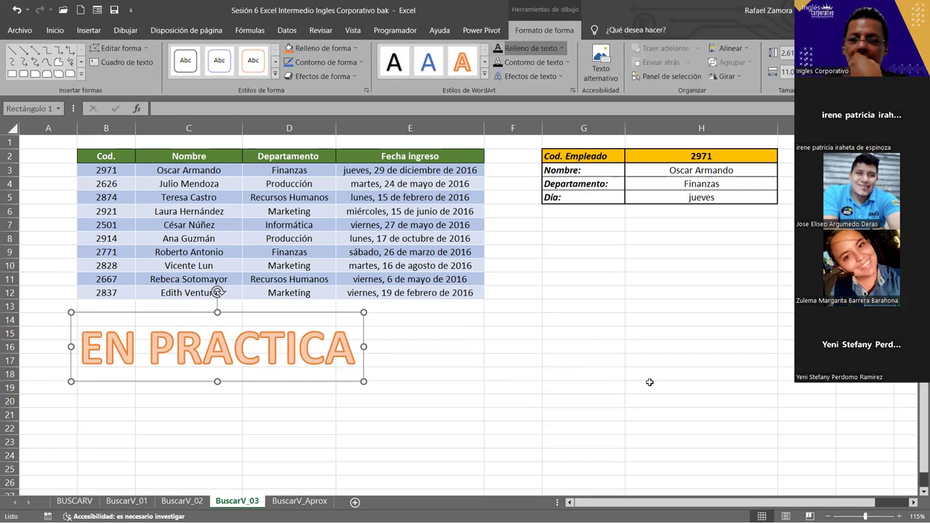
pyautogui.click(550, 334)
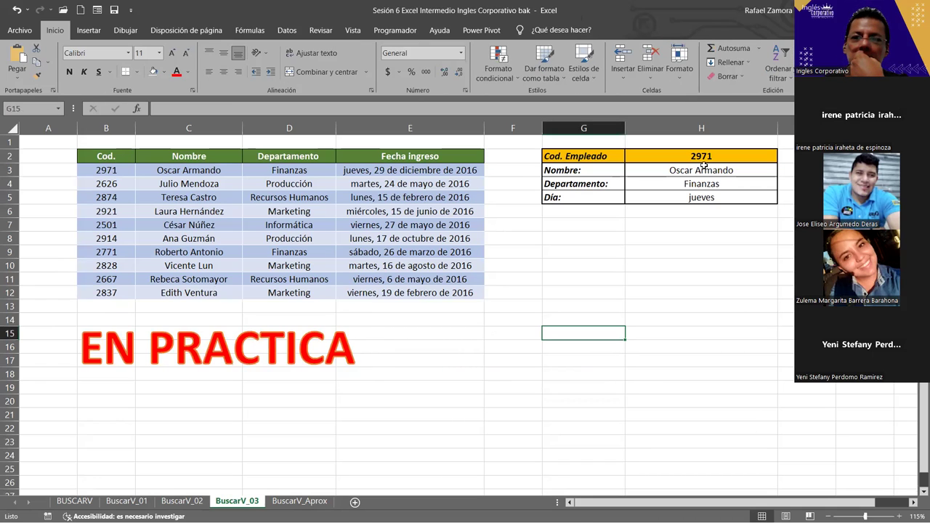
pyautogui.moveTo(701, 156); pyautogui.dragTo(694, 181)
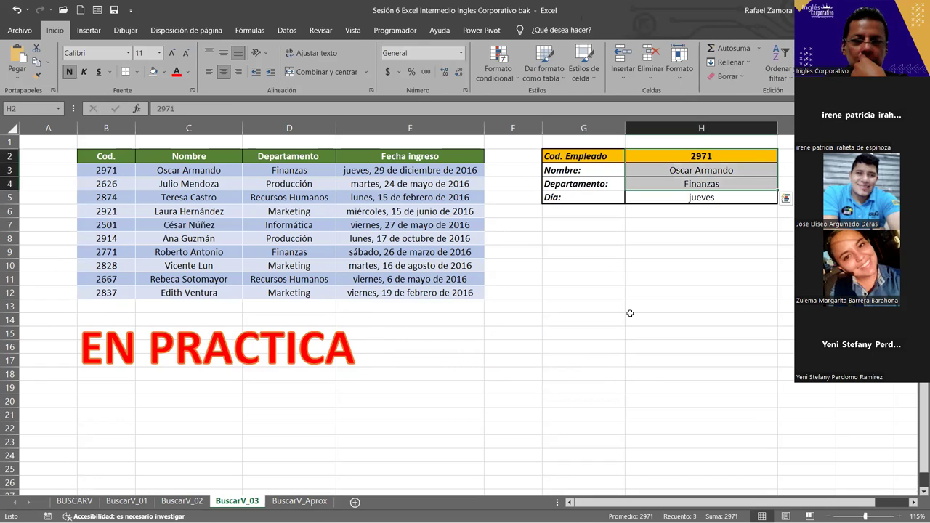
pyautogui.click(716, 198)
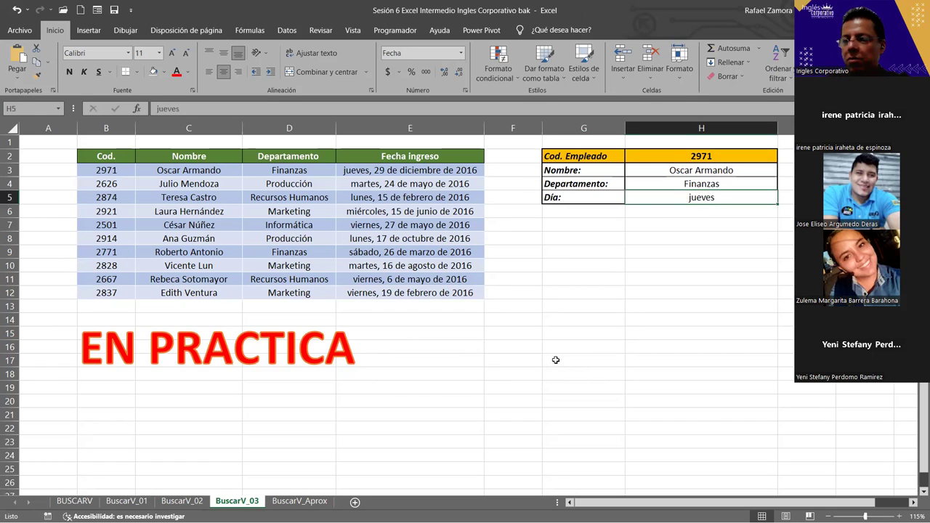
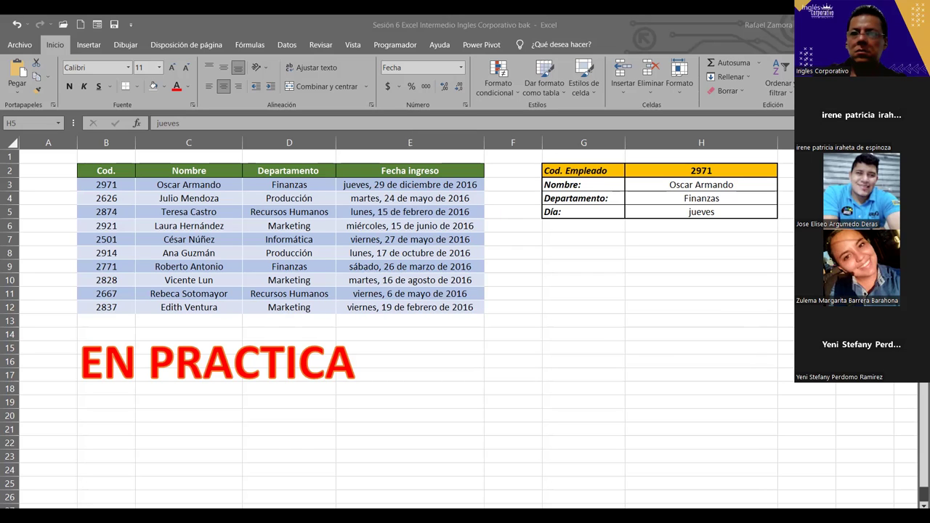
# - Delete the Nombre, Departamento and Día results in H3:H6 beside employee code 2971
pyautogui.click(603, 321)
pyautogui.moveTo(680, 181); pyautogui.dragTo(679, 223)
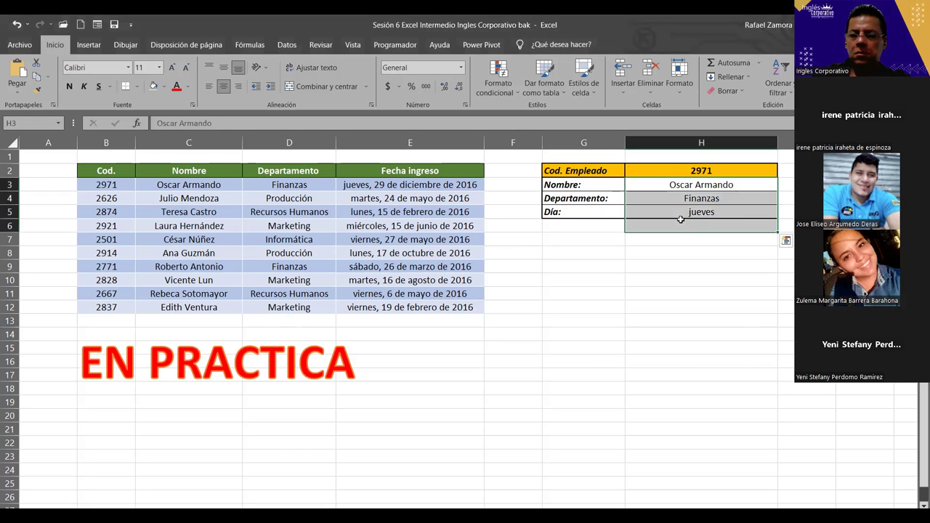
pyautogui.press('Delete')
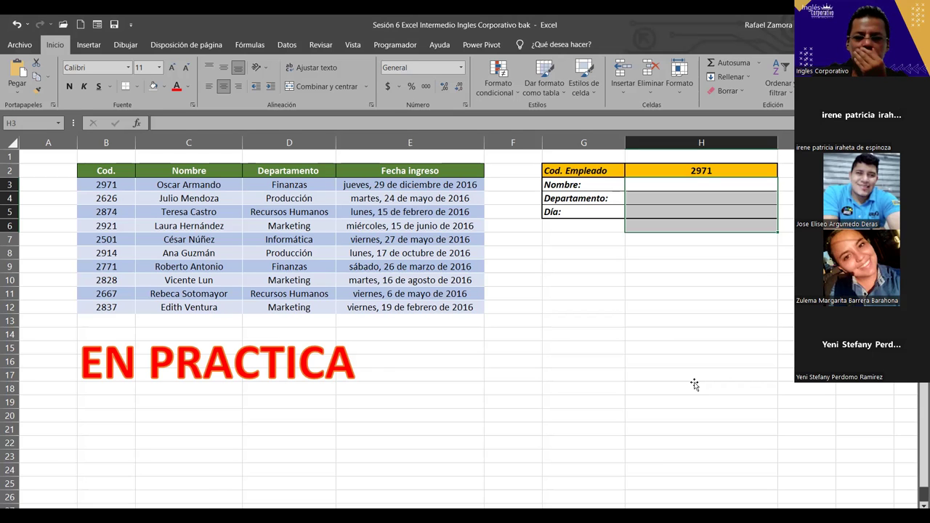
pyautogui.click(695, 385)
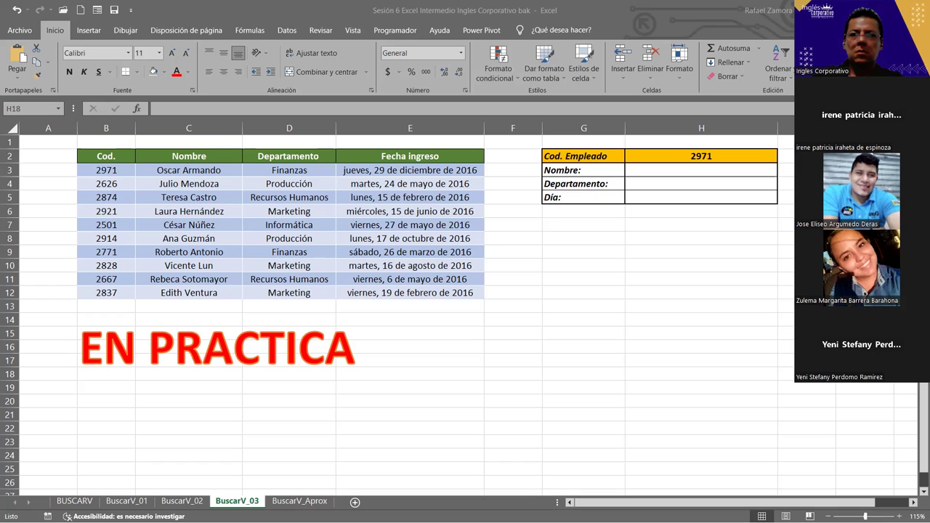
pyautogui.click(701, 374)
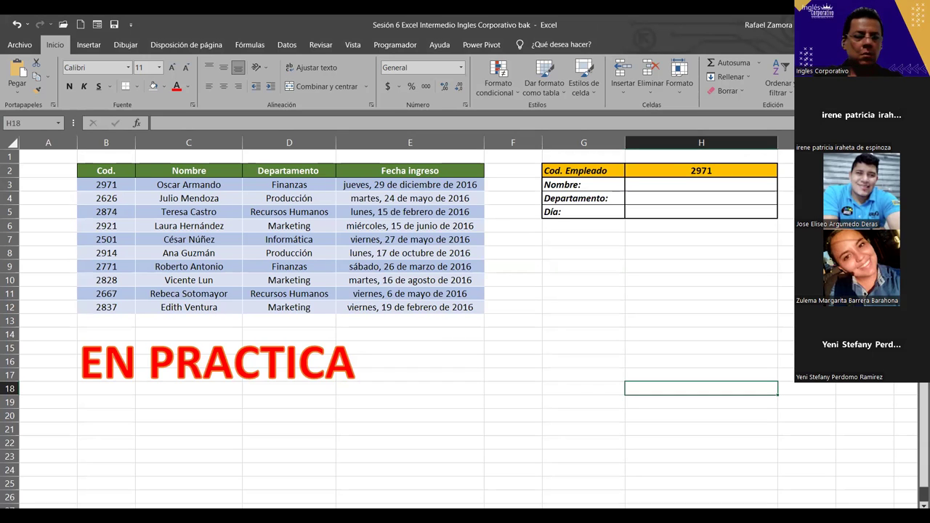
pyautogui.click(643, 277)
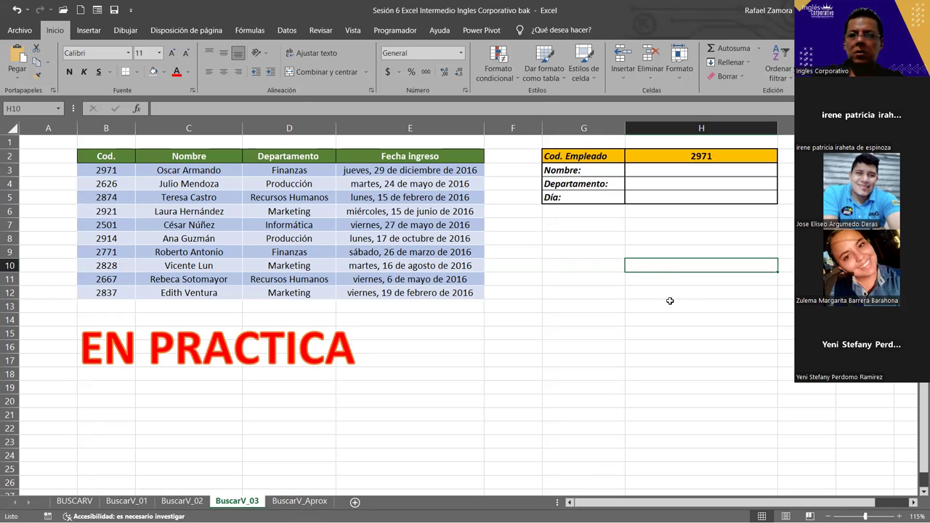
pyautogui.click(637, 175)
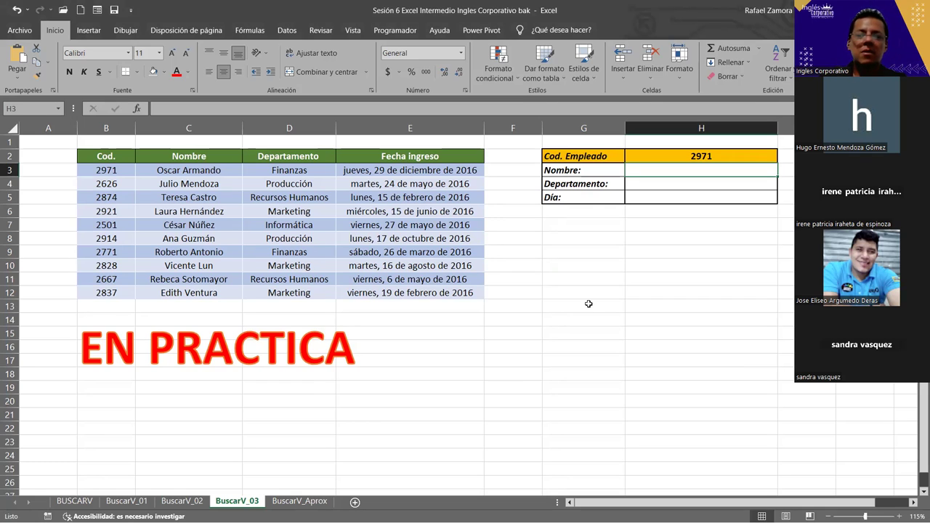
# - Bring the workbook back into focus on the BuscarV_03 sheet
pyautogui.click(492, 312)
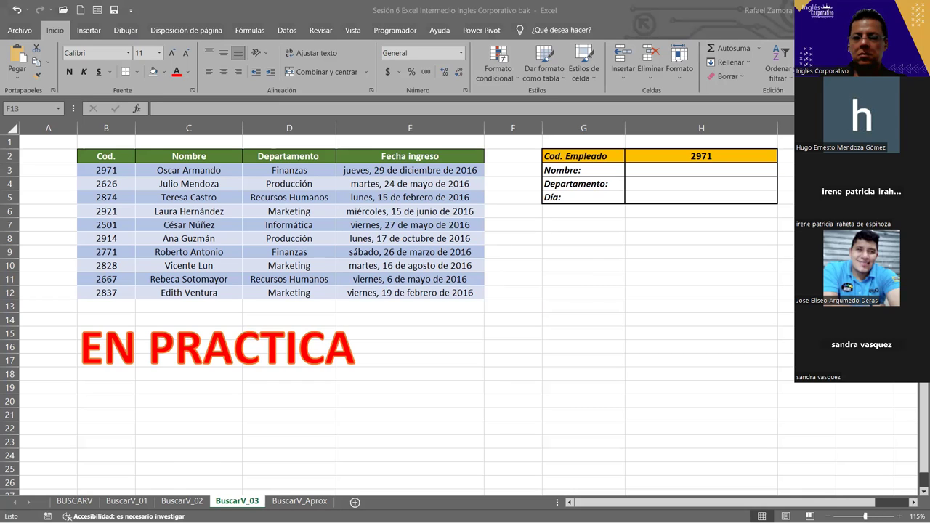
pyautogui.click(603, 306)
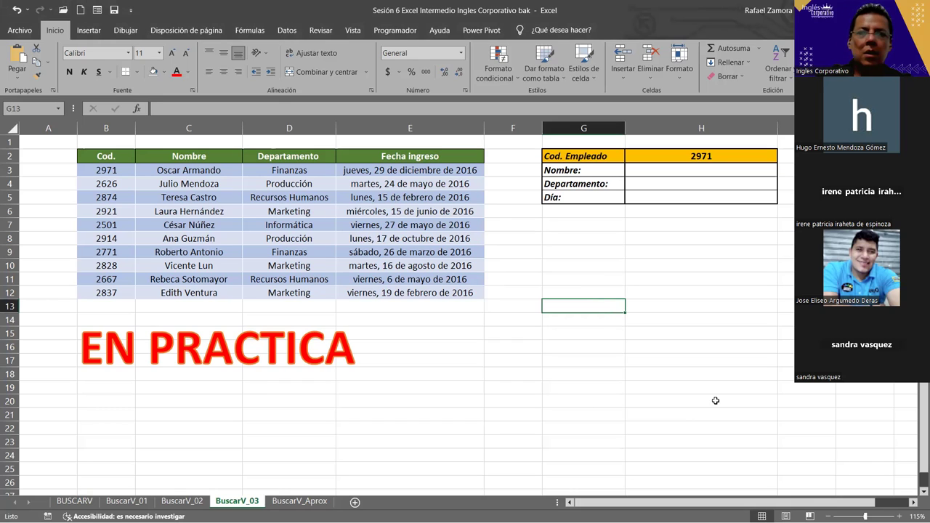
# - Narrow columns A and F to pull the lookup block closer to the employee table
pyautogui.click(56, 158)
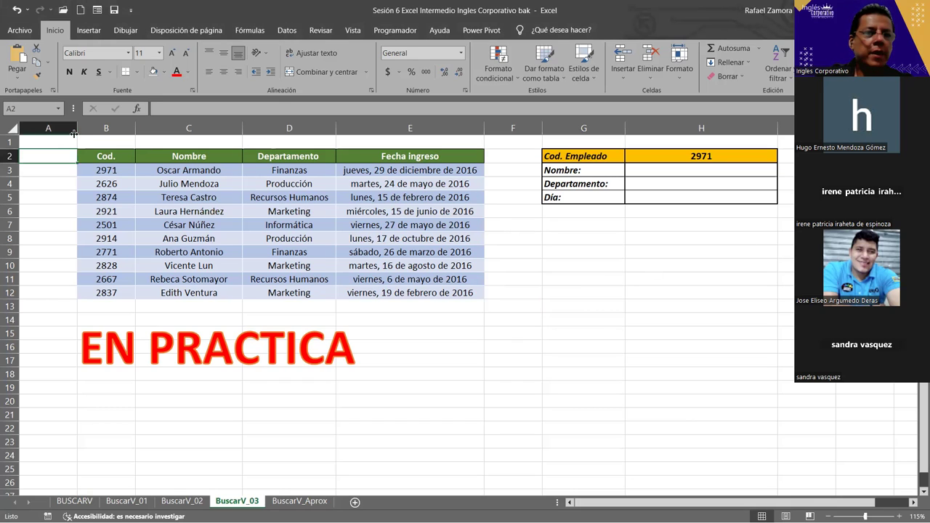
pyautogui.moveTo(77, 129); pyautogui.dragTo(53, 130)
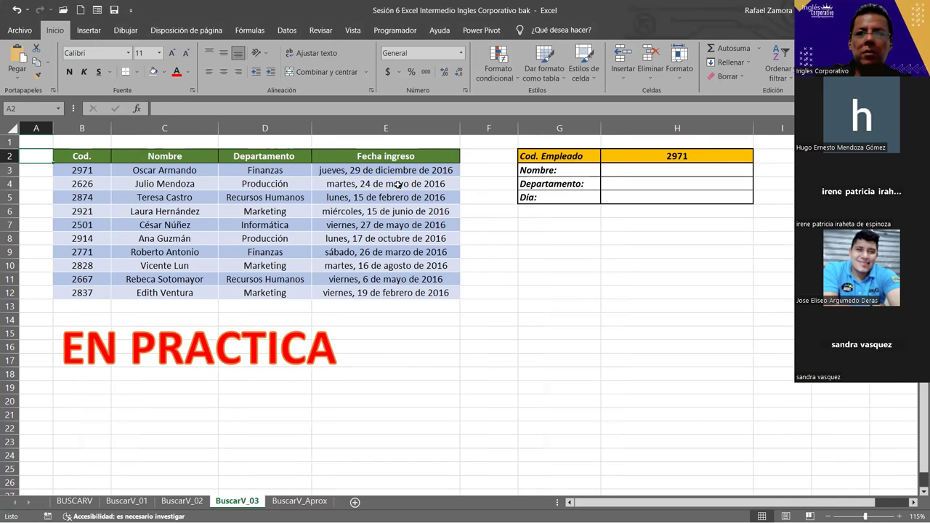
pyautogui.moveTo(513, 130); pyautogui.dragTo(499, 130)
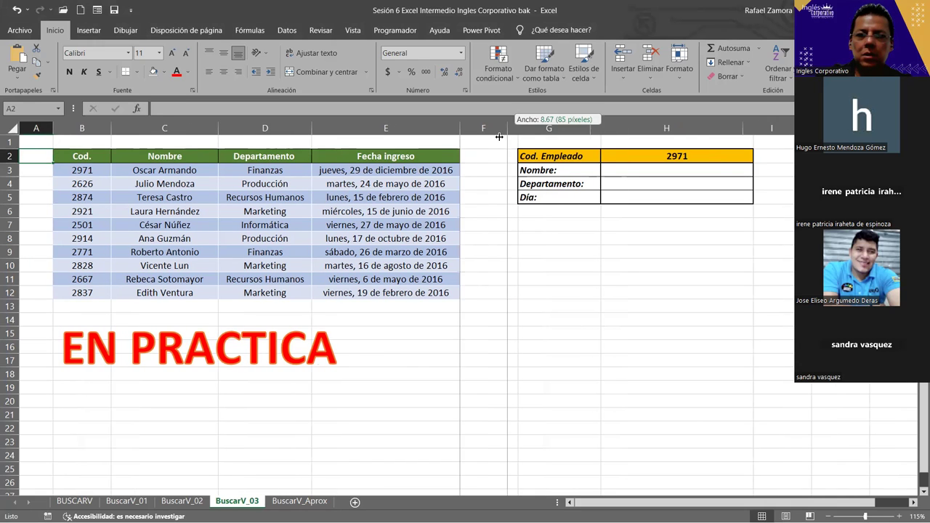
pyautogui.click(617, 170)
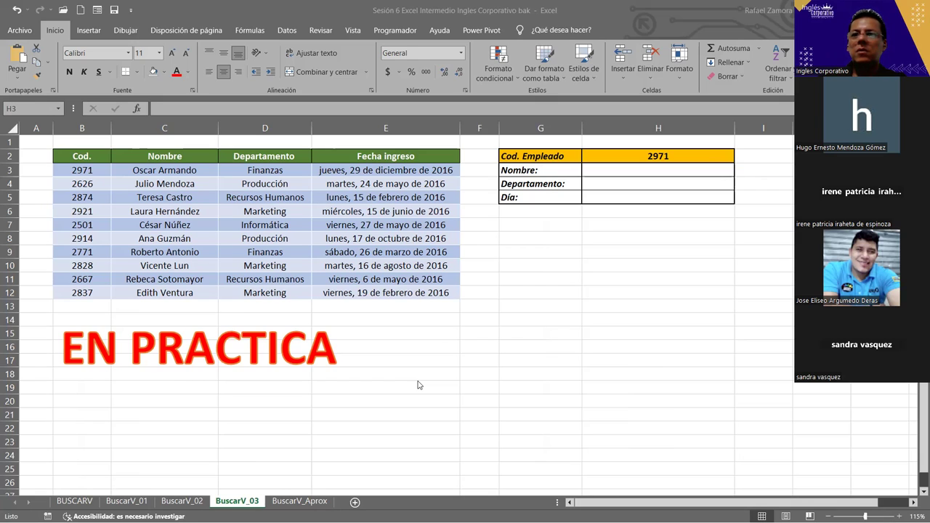
# - Delete employee code 2971 from H2, leaving the lookup panel blank, with the Datos ribbon shown
pyautogui.hotkey('alt', 'Tab')
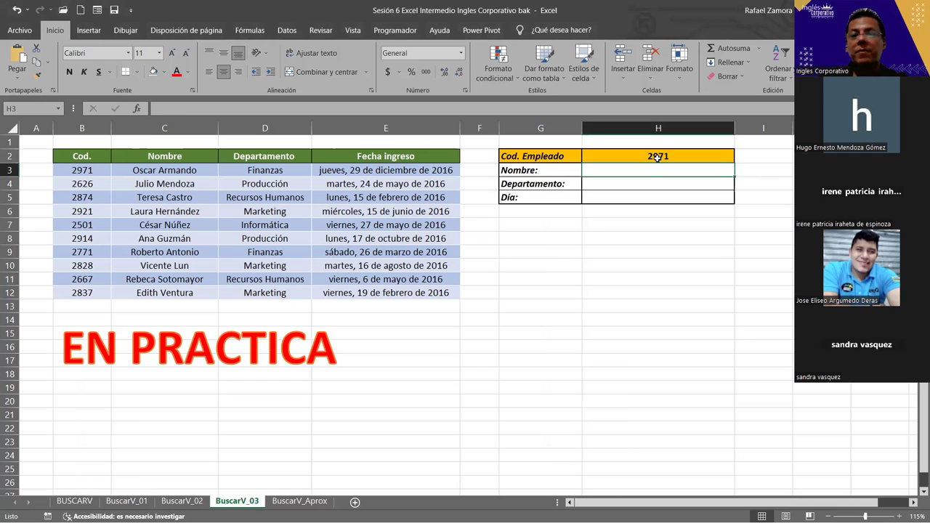
pyautogui.click(658, 157)
pyautogui.press('Delete')
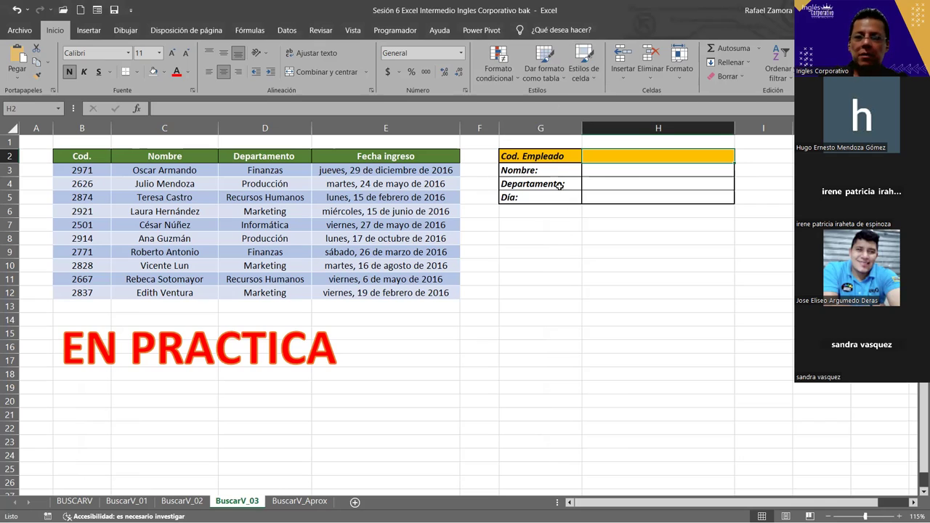
pyautogui.click(88, 171)
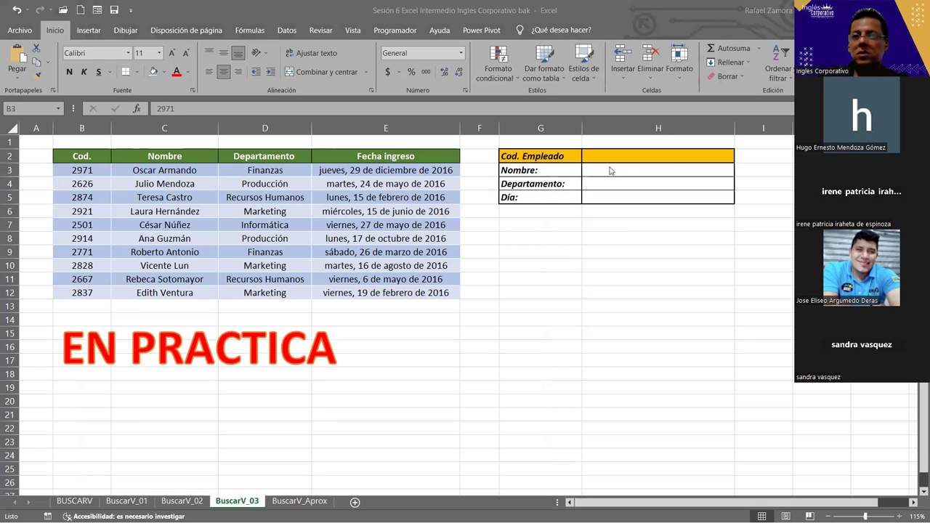
pyautogui.click(670, 172)
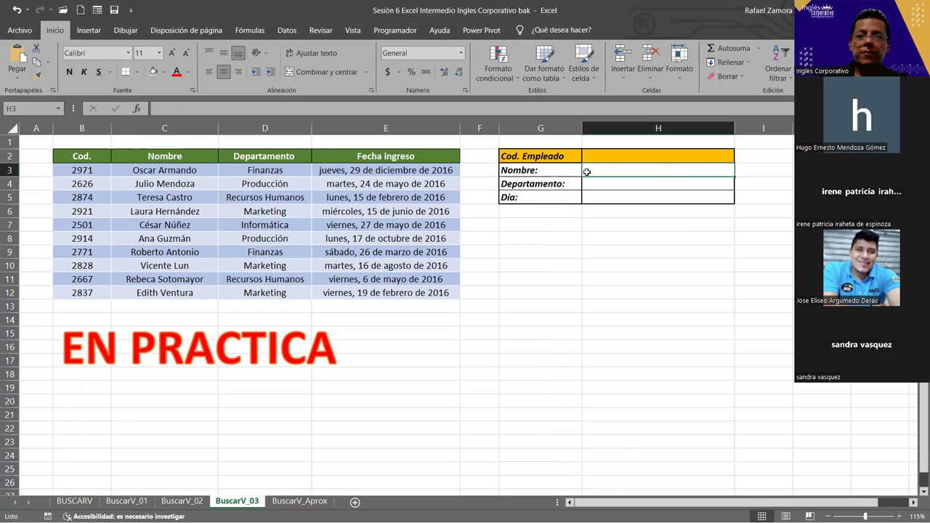
pyautogui.click(663, 156)
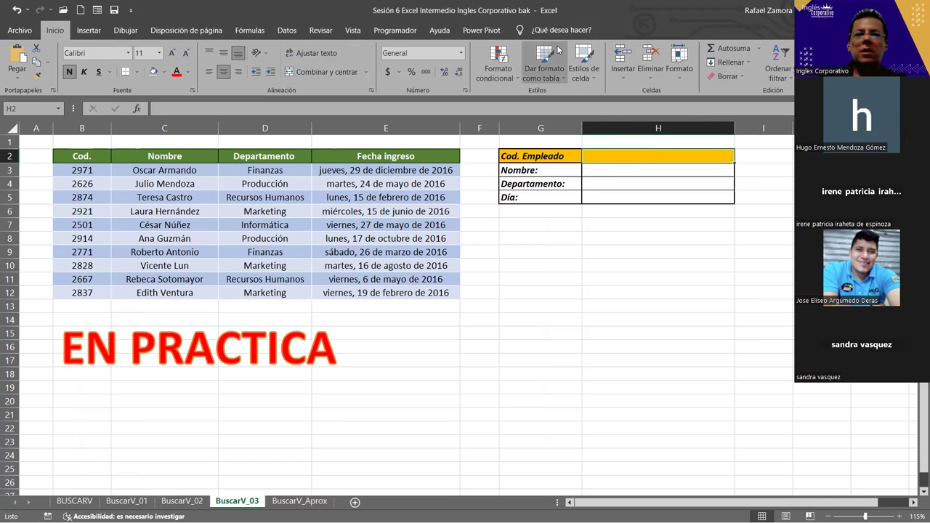
pyautogui.click(289, 32)
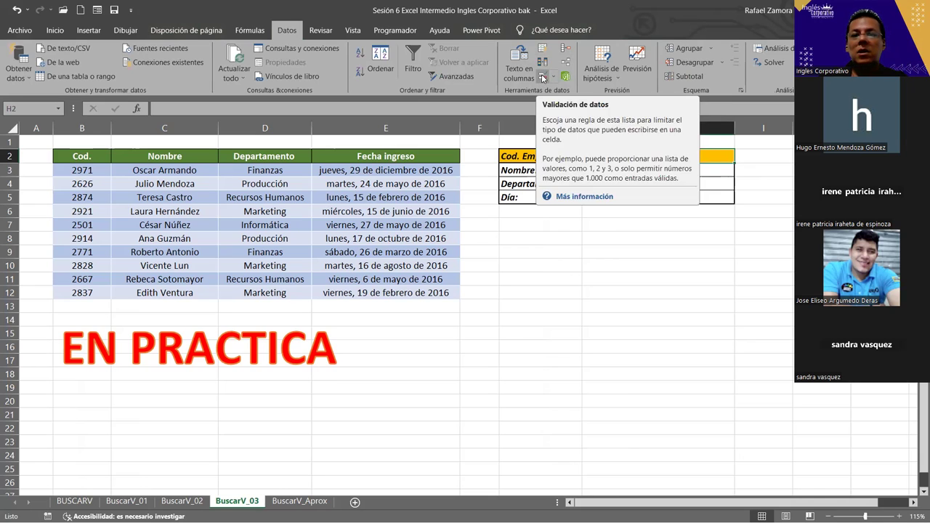
# - Add a Lista data validation to H2 with source range $B$3:$B$12
pyautogui.click(544, 79)
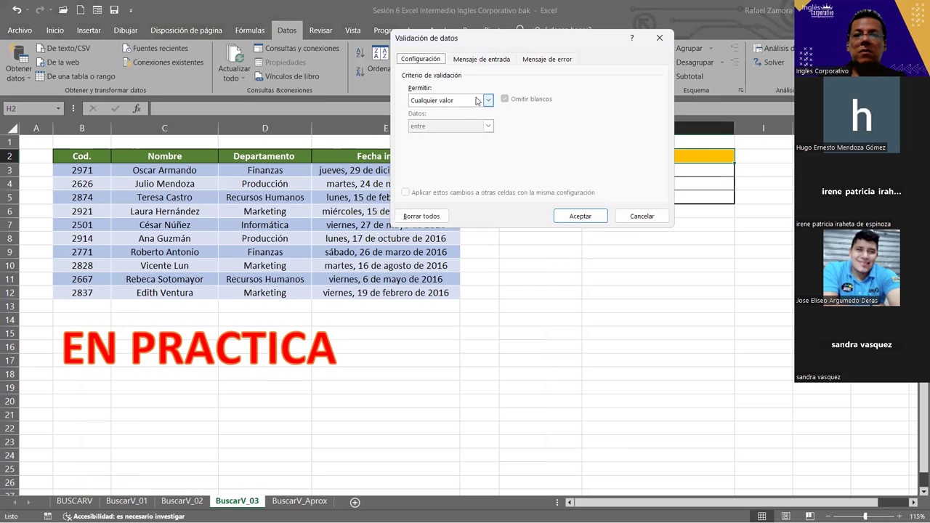
pyautogui.click(488, 102)
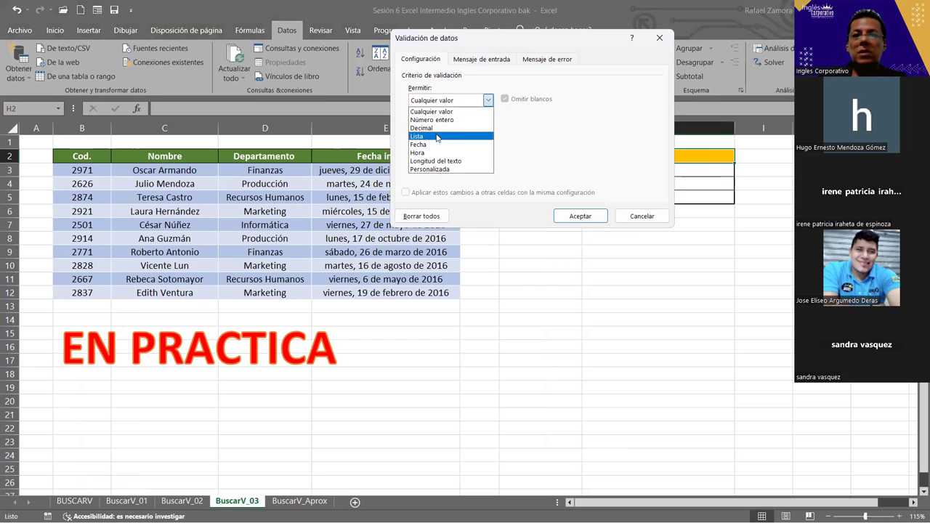
pyautogui.click(437, 137)
pyautogui.click(418, 152)
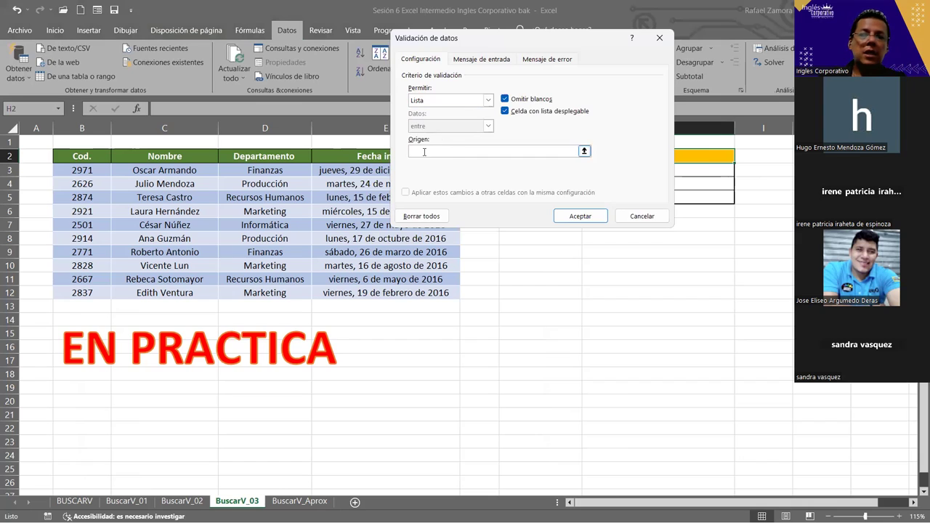
pyautogui.click(88, 173)
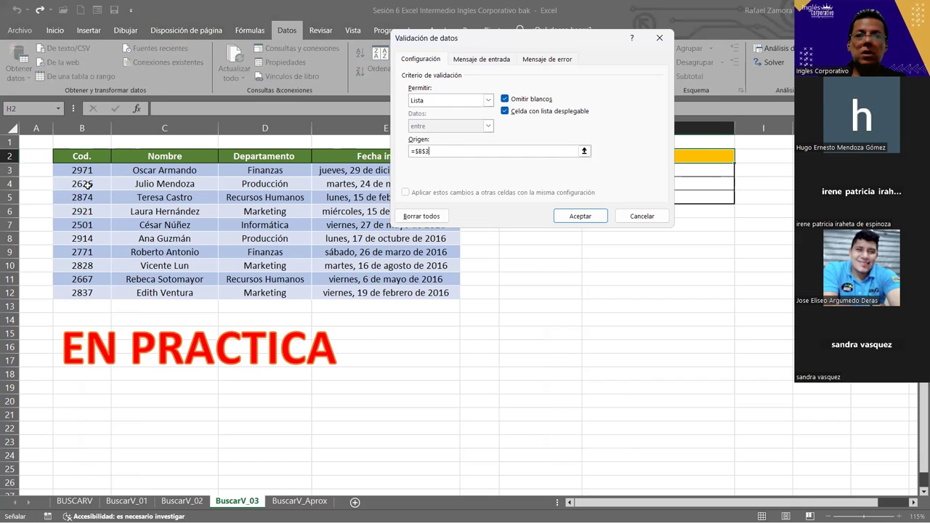
pyautogui.moveTo(79, 282); pyautogui.dragTo(77, 293)
pyautogui.click(579, 216)
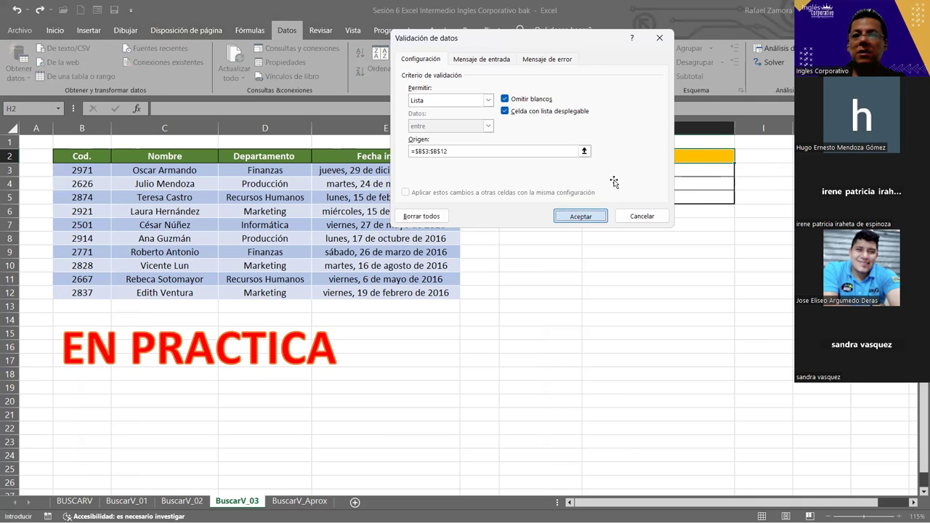
# - Test H2's dropdown by picking code 2874, then choose 2971 again
pyautogui.click(738, 157)
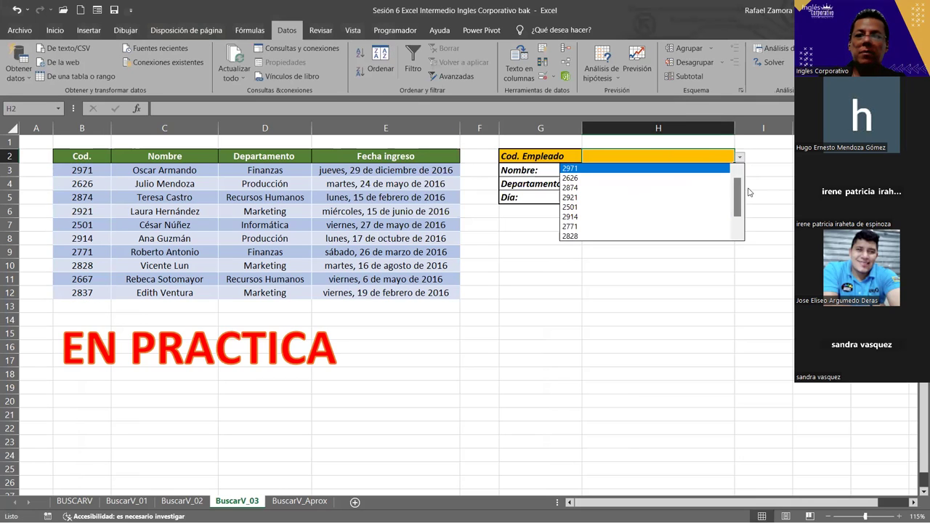
pyautogui.scroll(-1, 741, 201)
pyautogui.click(683, 169)
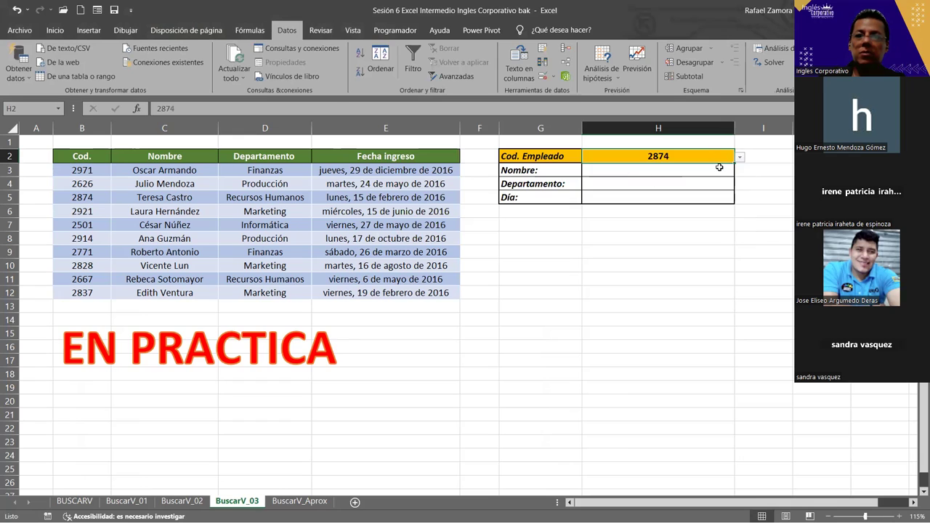
pyautogui.click(739, 157)
pyautogui.scroll(1, 658, 175)
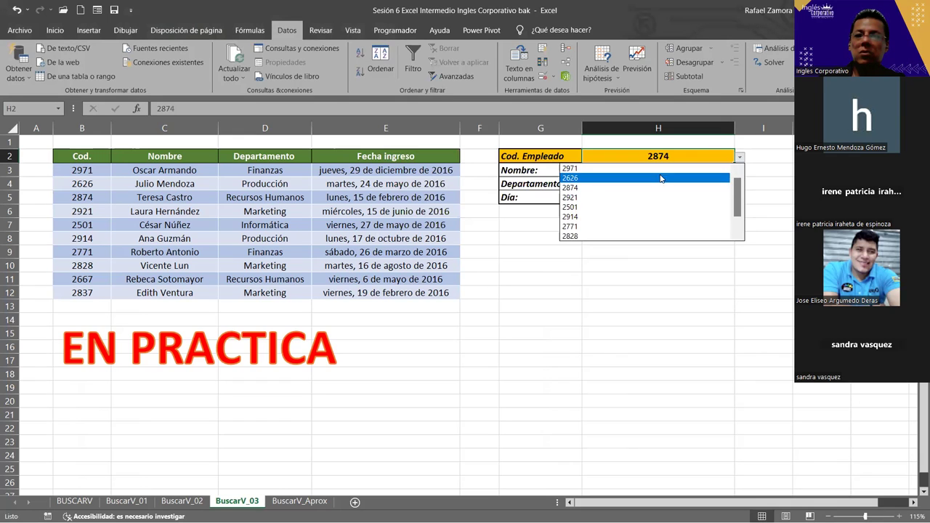
pyautogui.click(654, 168)
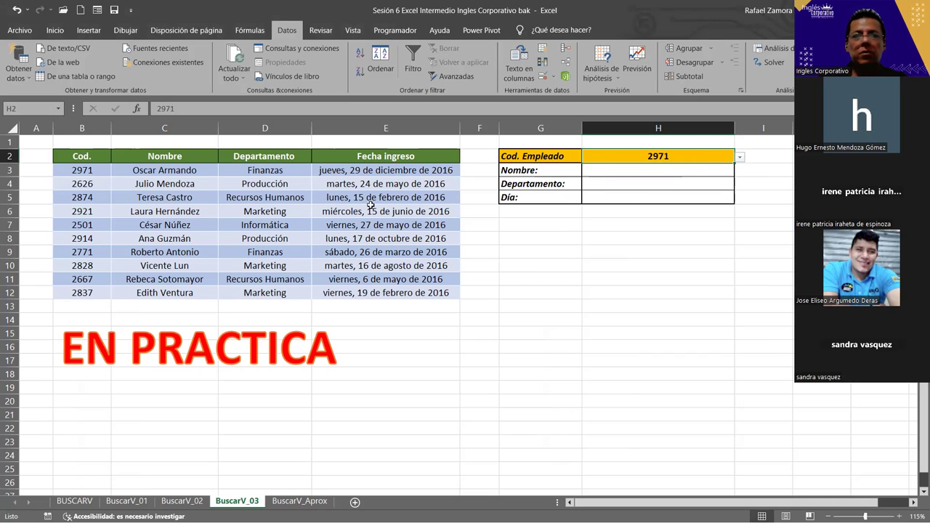
pyautogui.click(651, 173)
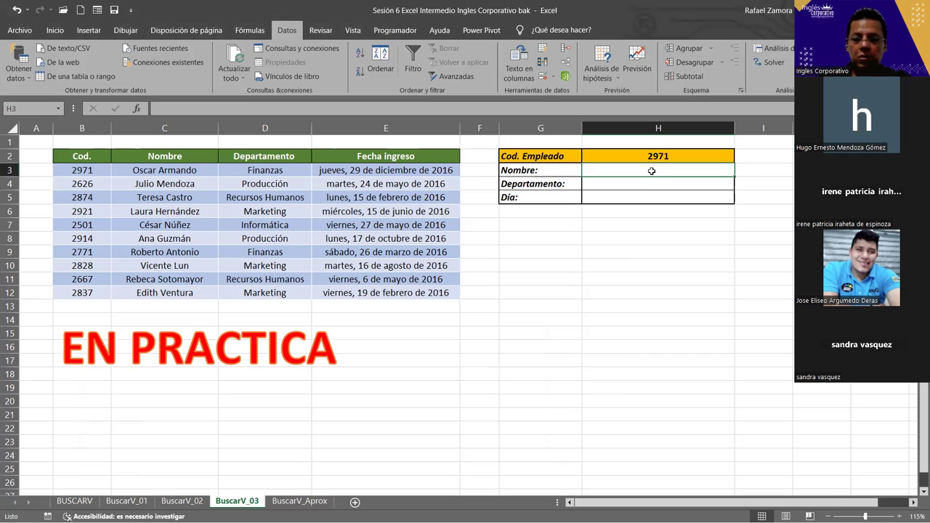
# - Enter =BUSCARV($H$2,$B$3:$E$12,2,FALSO) in H3 to return the name Oscar Armando
pyautogui.write('=')
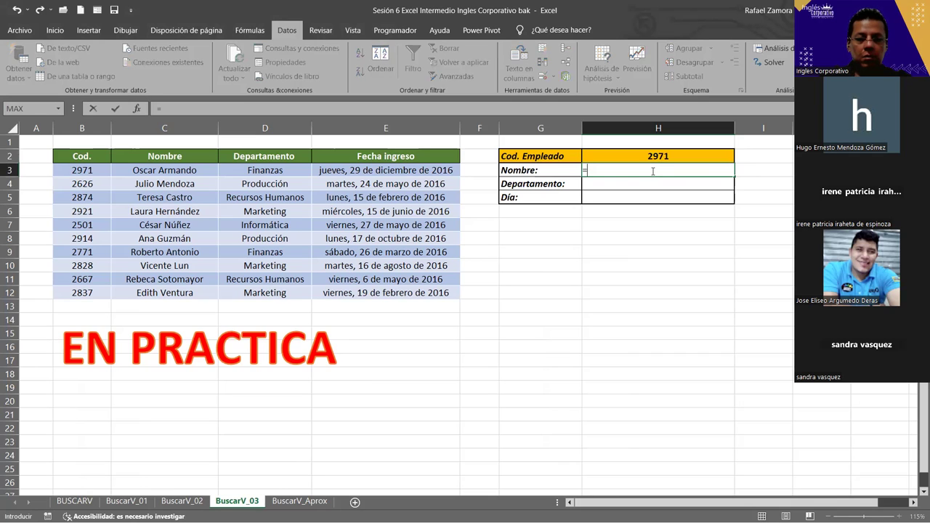
pyautogui.write('busca')
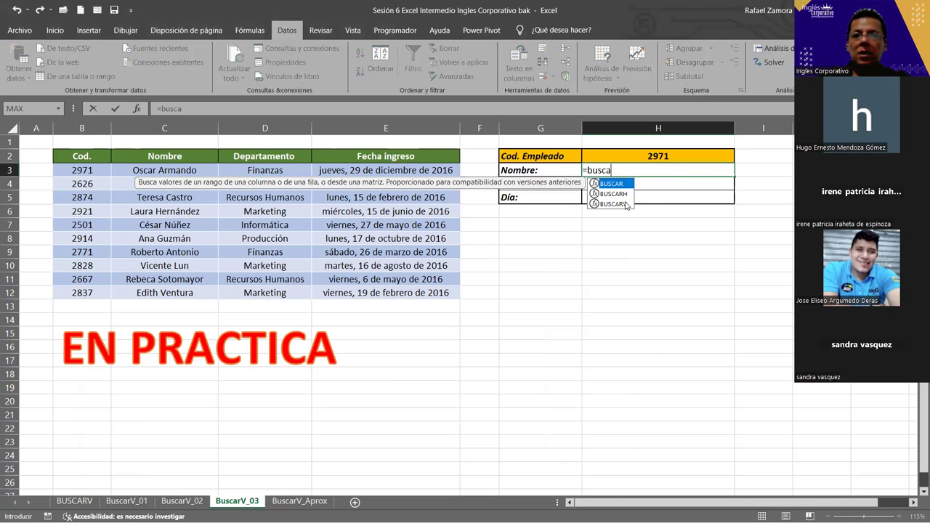
pyautogui.doubleClick(625, 205)
pyautogui.click(657, 157)
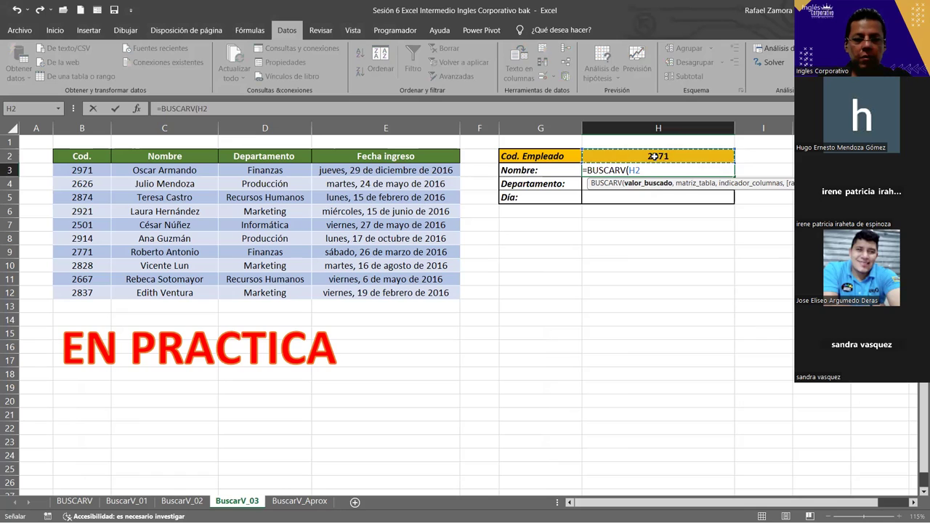
pyautogui.press('F4')
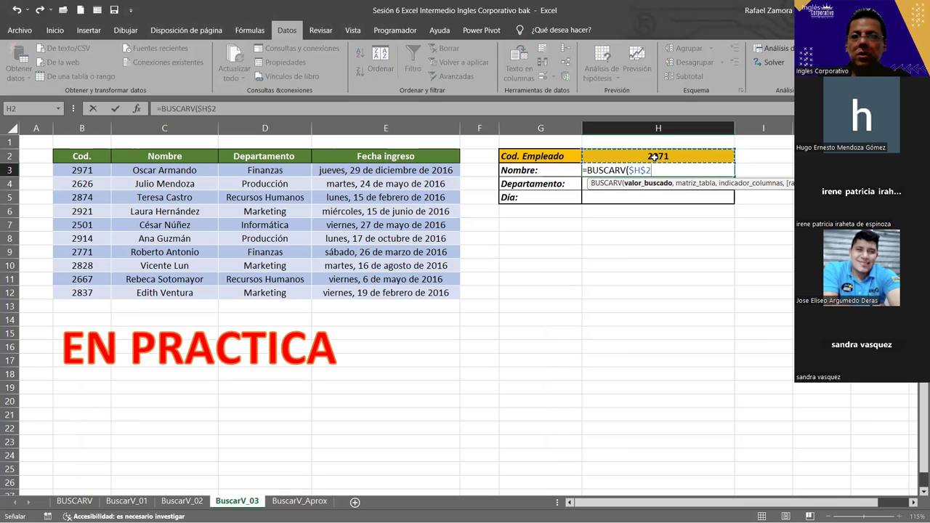
pyautogui.write(',')
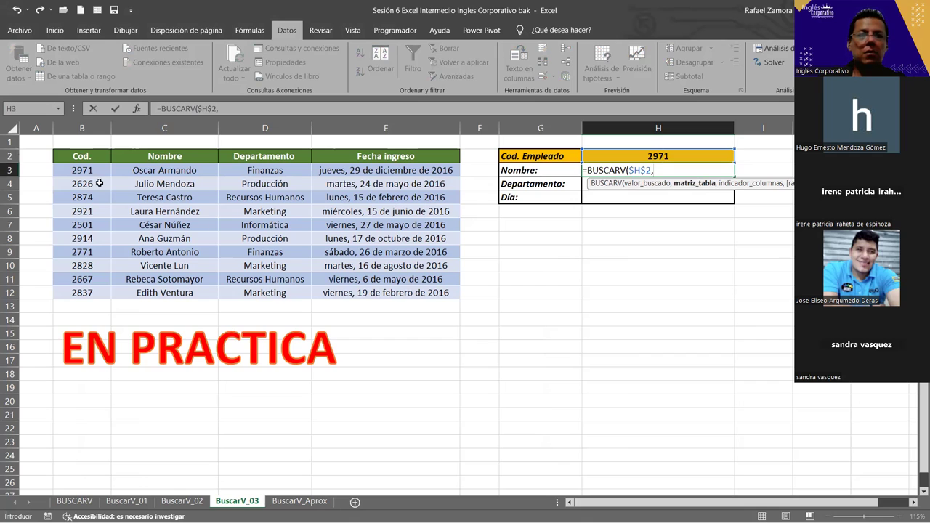
pyautogui.moveTo(88, 169); pyautogui.dragTo(135, 270)
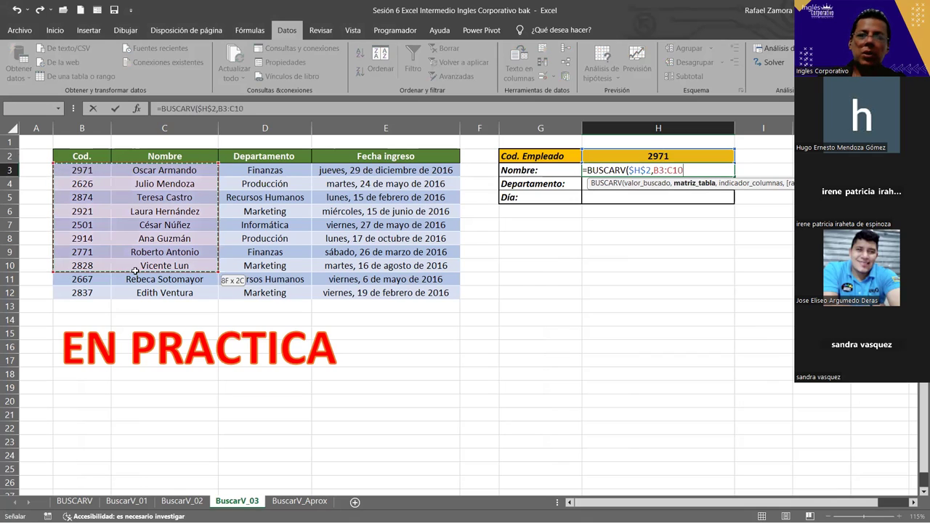
pyautogui.moveTo(135, 270); pyautogui.dragTo(385, 293)
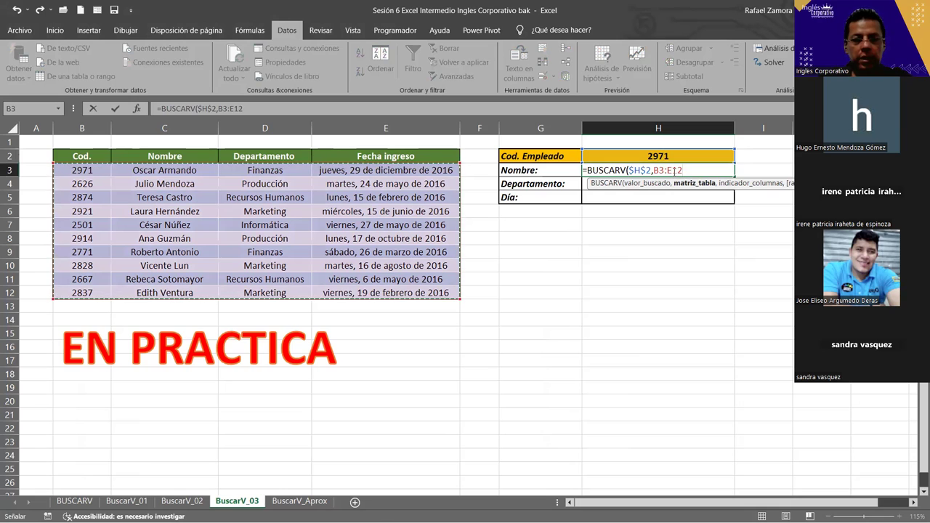
pyautogui.press('F4')
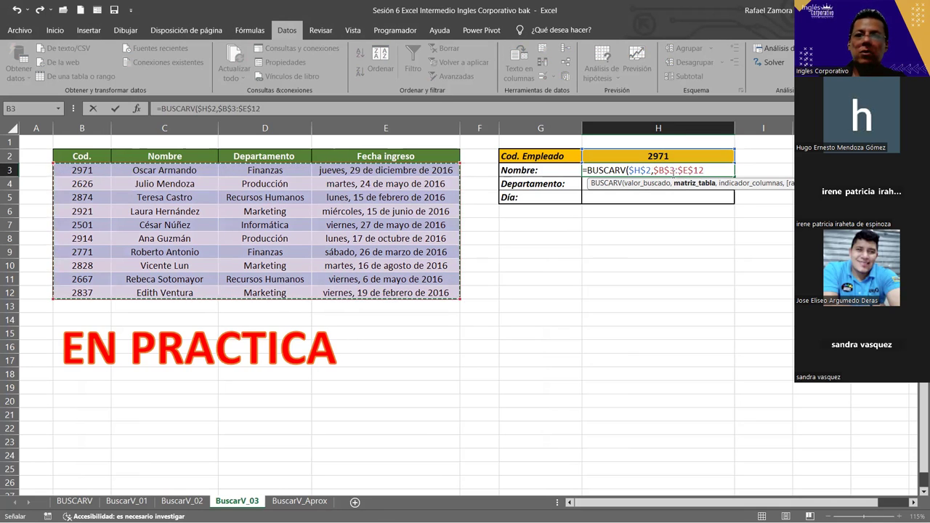
pyautogui.write(',2')
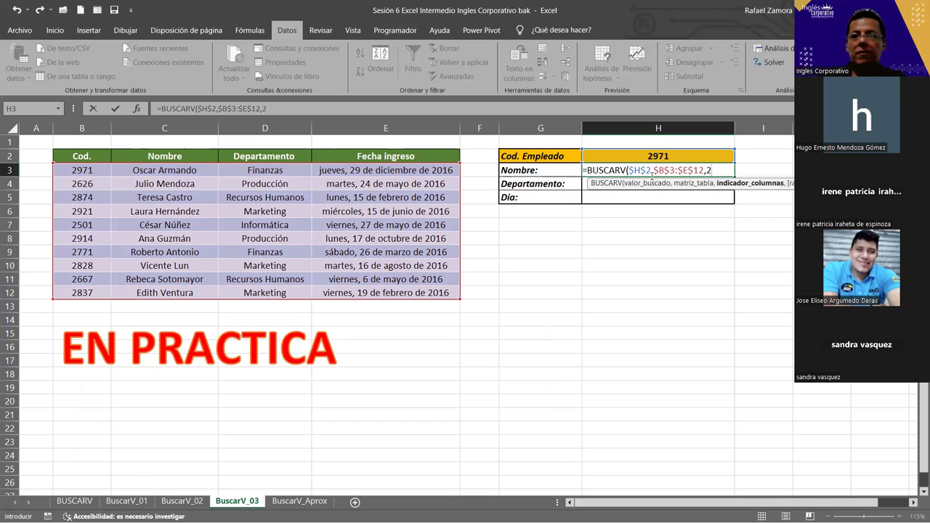
pyautogui.write(' ,')
pyautogui.doubleClick(738, 201)
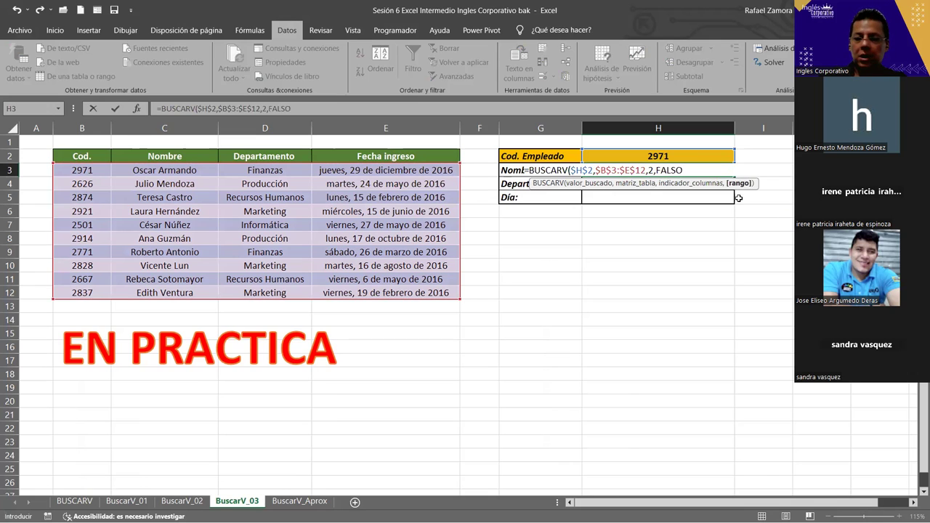
pyautogui.write(')')
pyautogui.press('Return')
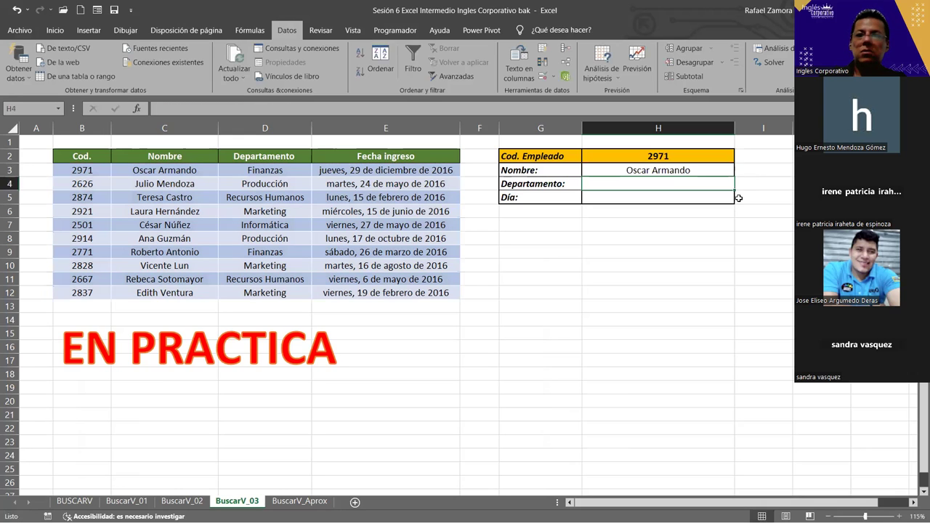
# - Copy the H3 lookup down to H5 and set H4's column index to 3 for Finanzas
pyautogui.click(693, 168)
pyautogui.moveTo(734, 176); pyautogui.dragTo(737, 206)
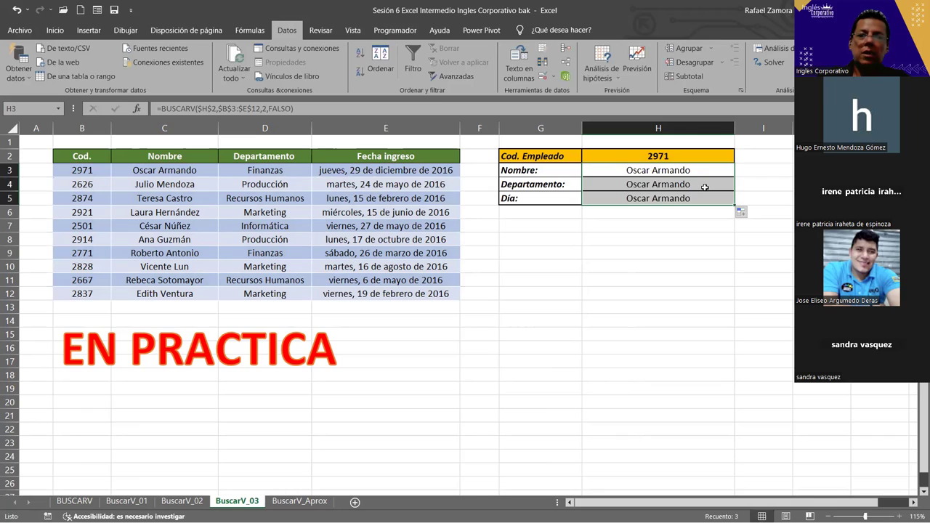
pyautogui.doubleClick(704, 187)
pyautogui.click(651, 184)
pyautogui.press('BackSpace')
pyautogui.write('3:$E$12,3,FALSO)')
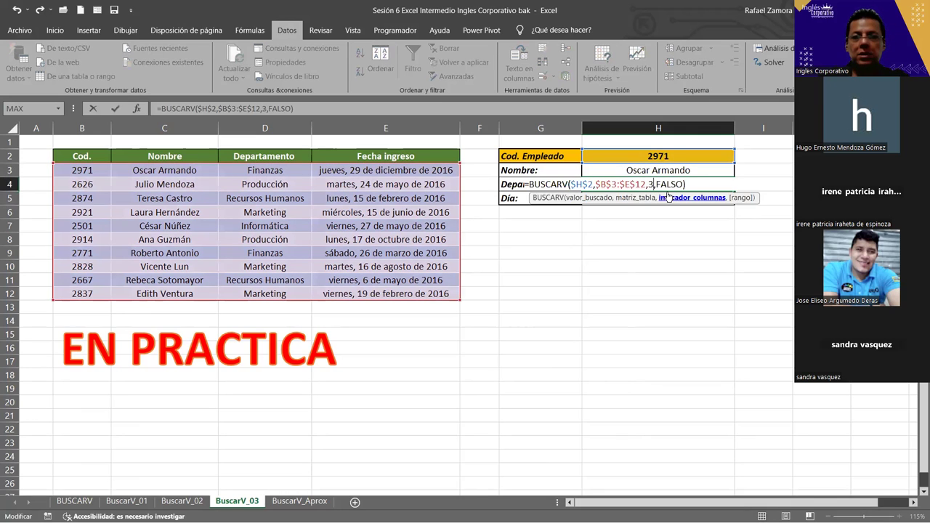
pyautogui.press('Return')
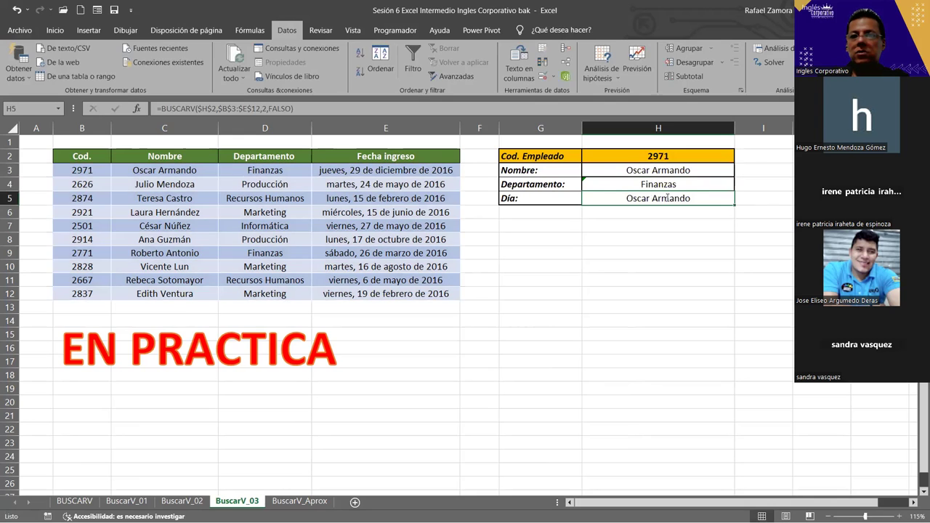
# - Set H5's column index to 4 so Día returns the date serial 42733
pyautogui.doubleClick(655, 198)
pyautogui.doubleClick(650, 198)
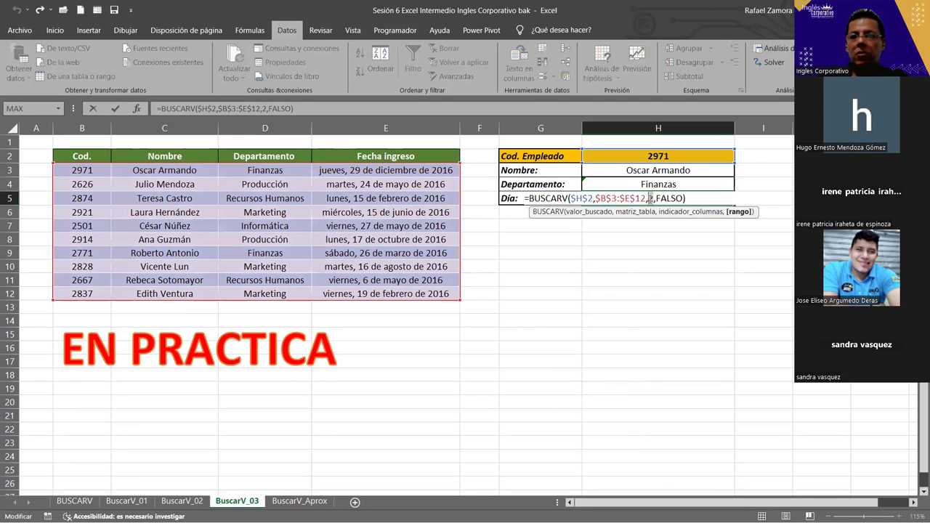
pyautogui.write('4')
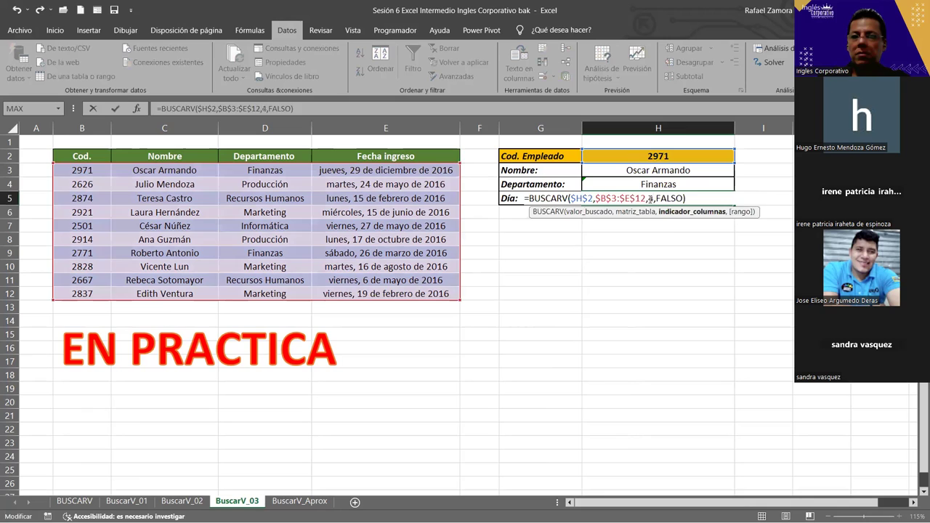
pyautogui.press('Return')
pyautogui.click(672, 198)
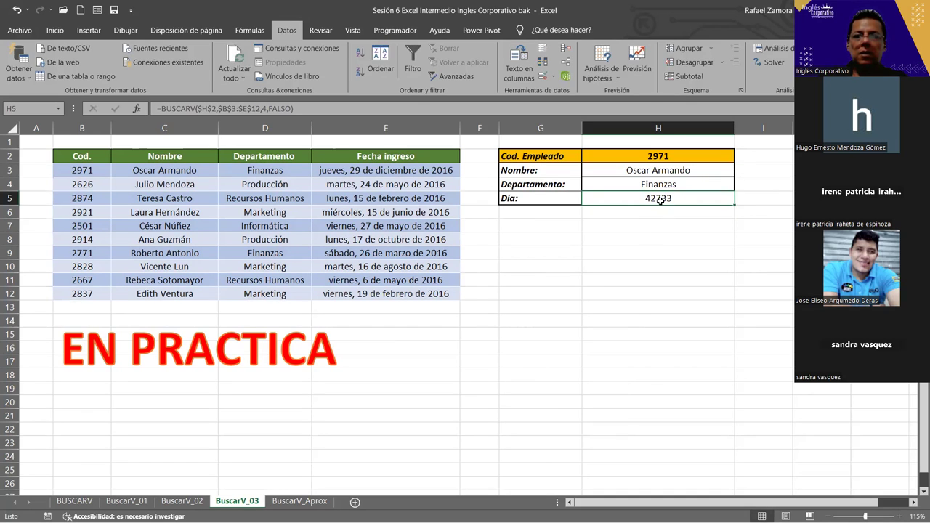
pyautogui.click(670, 159)
# - Switch the employee code to 2626 and format the Día cell H5 as a long date
pyautogui.click(741, 157)
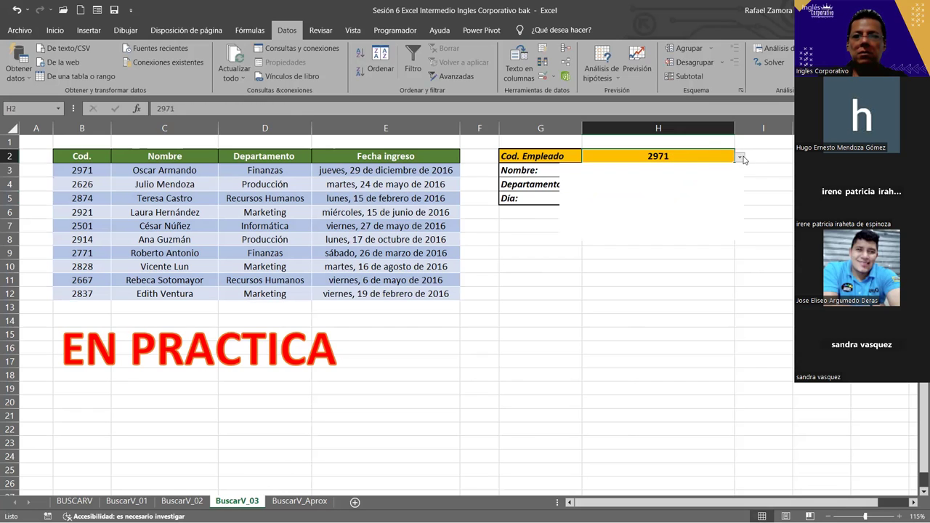
pyautogui.click(650, 178)
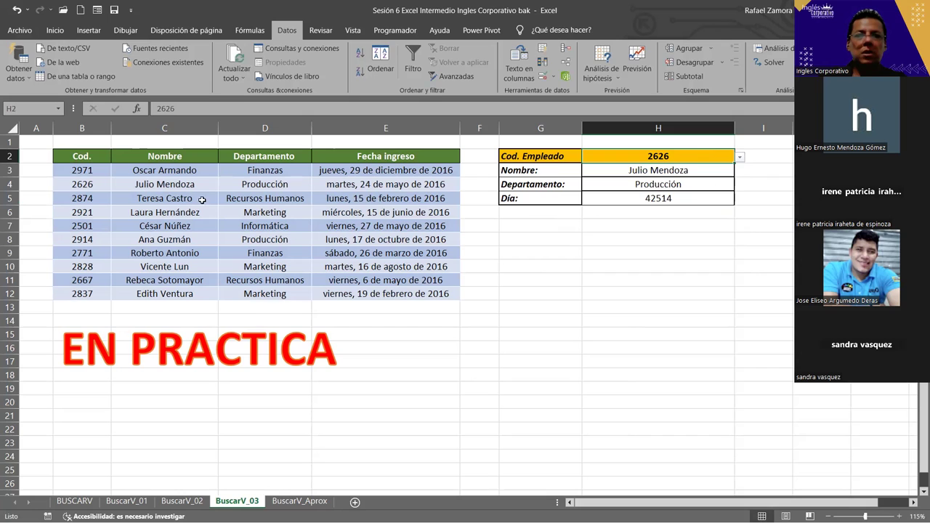
pyautogui.click(652, 195)
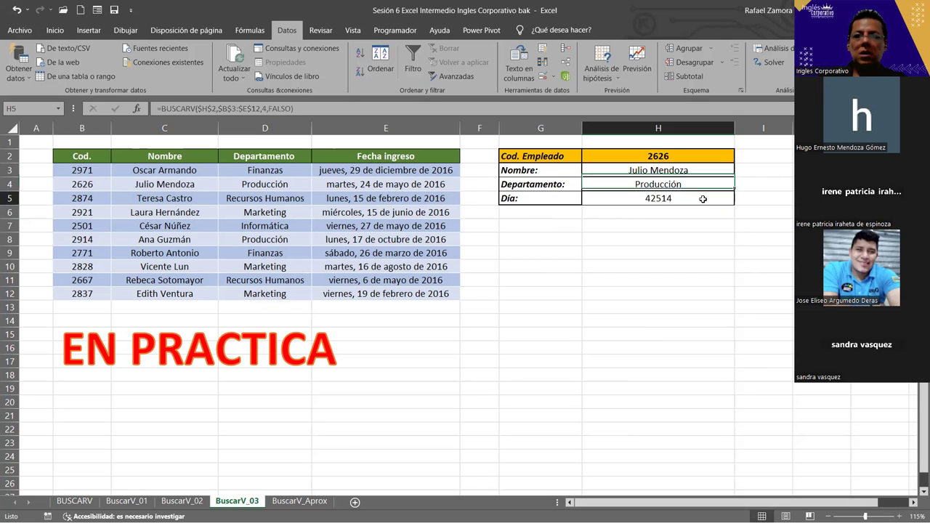
pyautogui.click(58, 32)
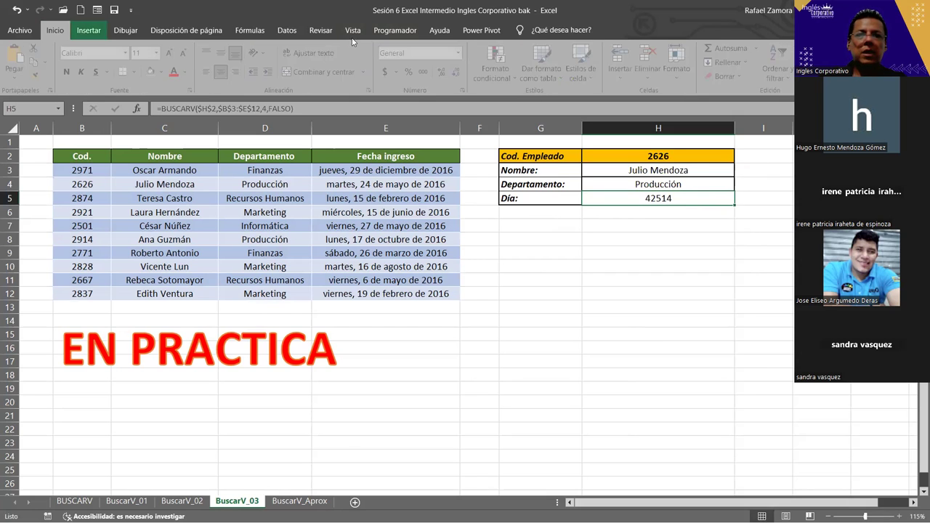
pyautogui.click(460, 57)
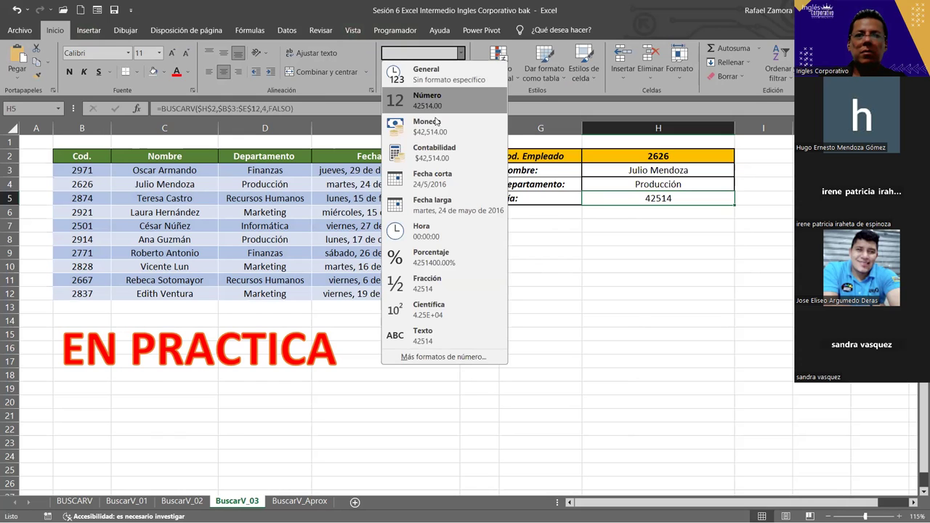
pyautogui.click(454, 198)
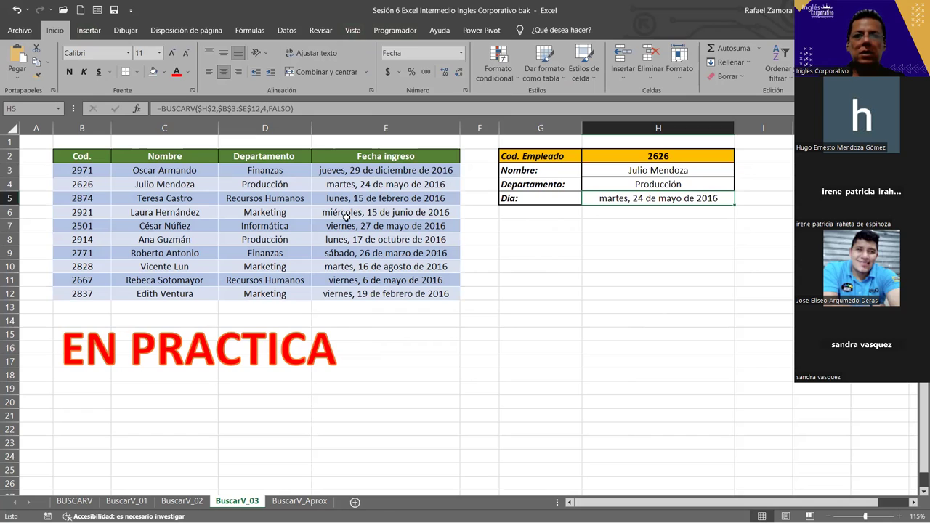
# - Try employee codes 2771 and then 2837 from H2's dropdown
pyautogui.click(723, 160)
pyautogui.click(740, 158)
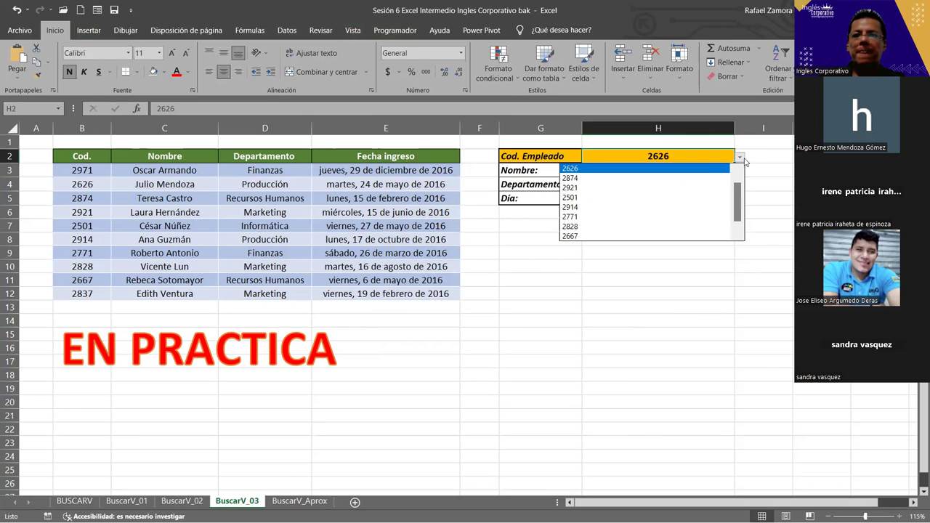
pyautogui.click(601, 215)
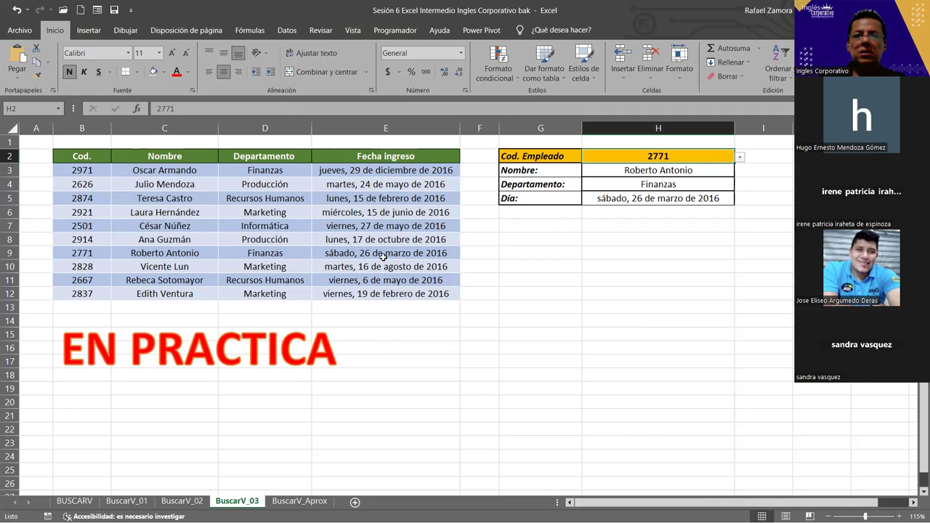
pyautogui.click(740, 157)
pyautogui.scroll(-1, 737, 211)
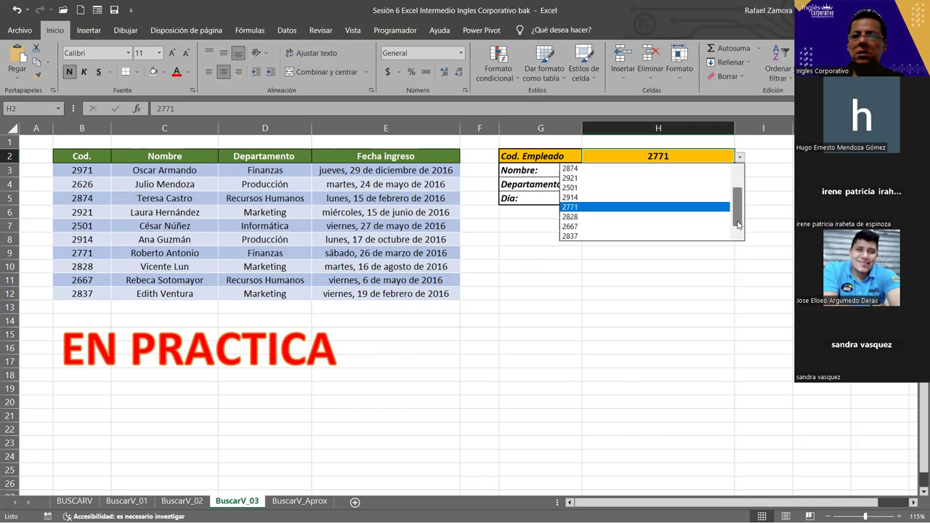
pyautogui.click(613, 237)
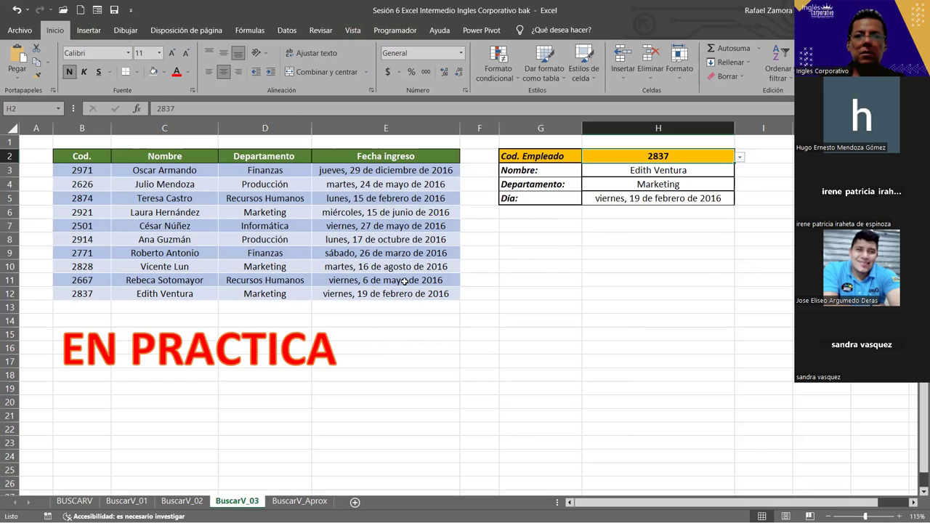
# - Open Format Cells for the Día cell H5 and move the dialog aside
pyautogui.click(641, 262)
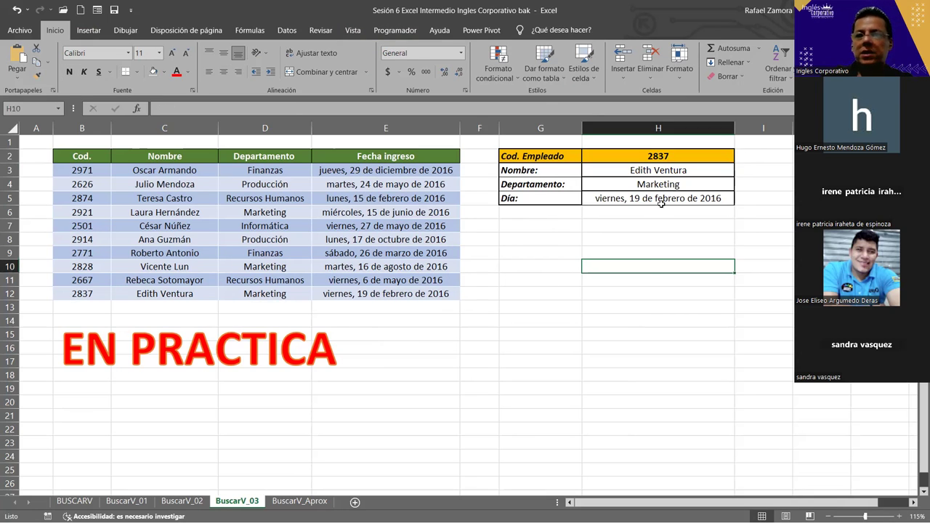
pyautogui.click(543, 276)
pyautogui.click(651, 202)
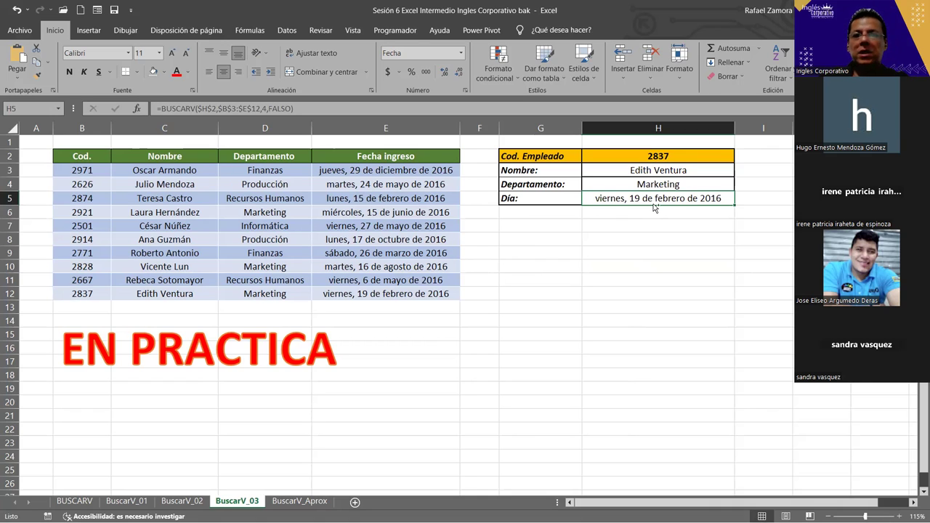
pyautogui.hotkey('ctrl', '1')
pyautogui.moveTo(623, 14); pyautogui.dragTo(440, 41)
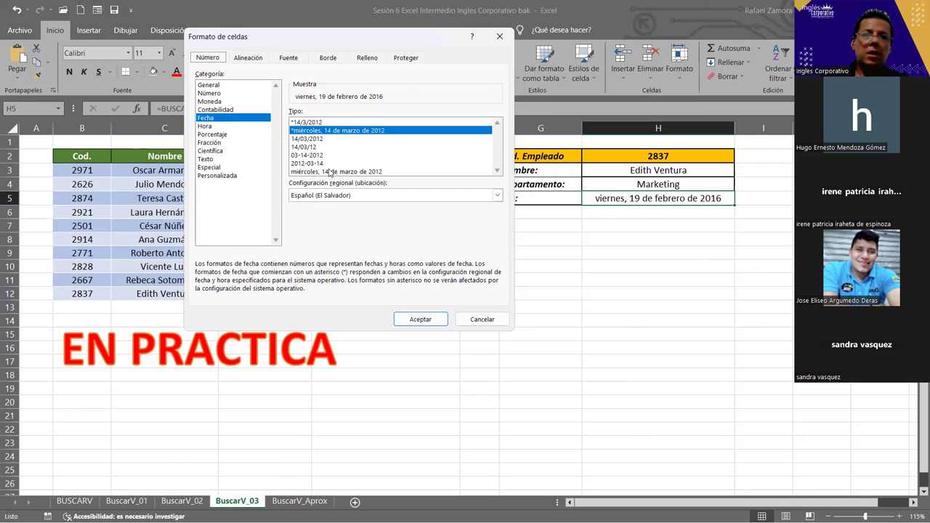
# - Give the Día cell a custom dddd number format showing only the weekday name
pyautogui.click(220, 175)
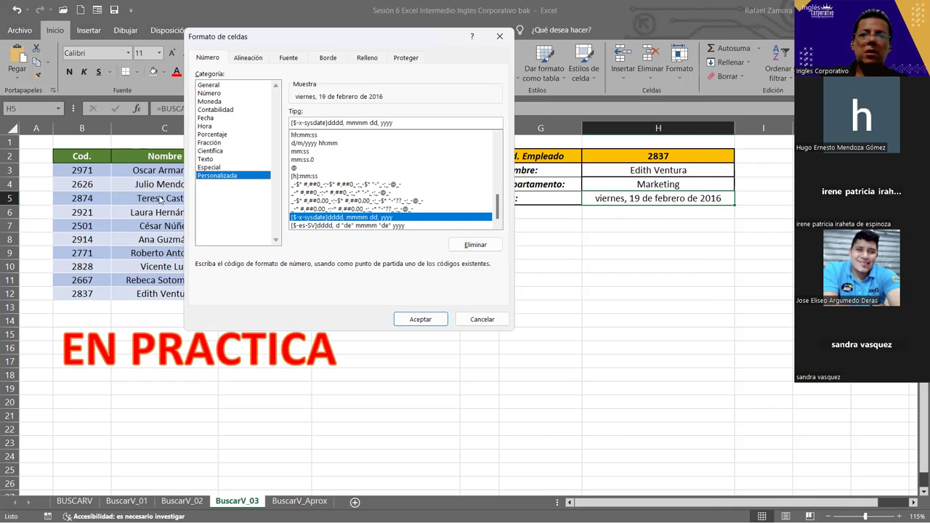
pyautogui.click(405, 123)
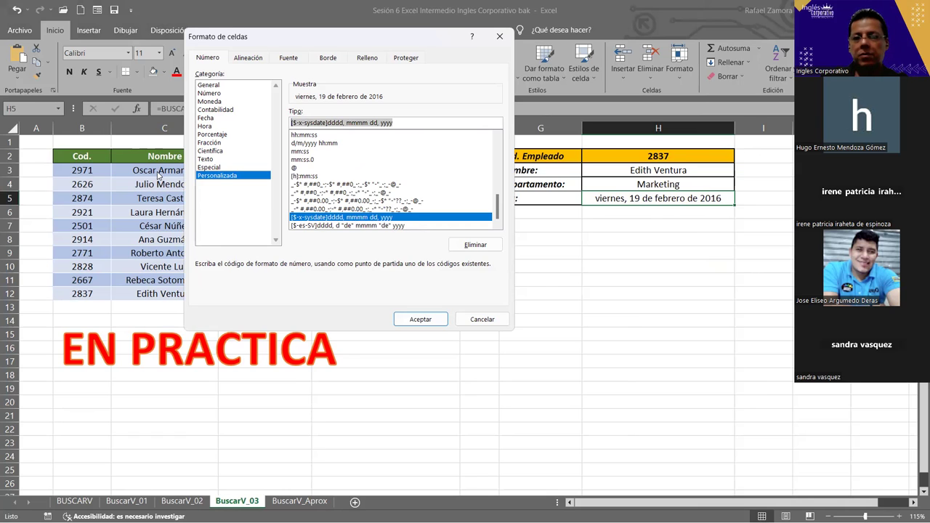
pyautogui.write('dddd')
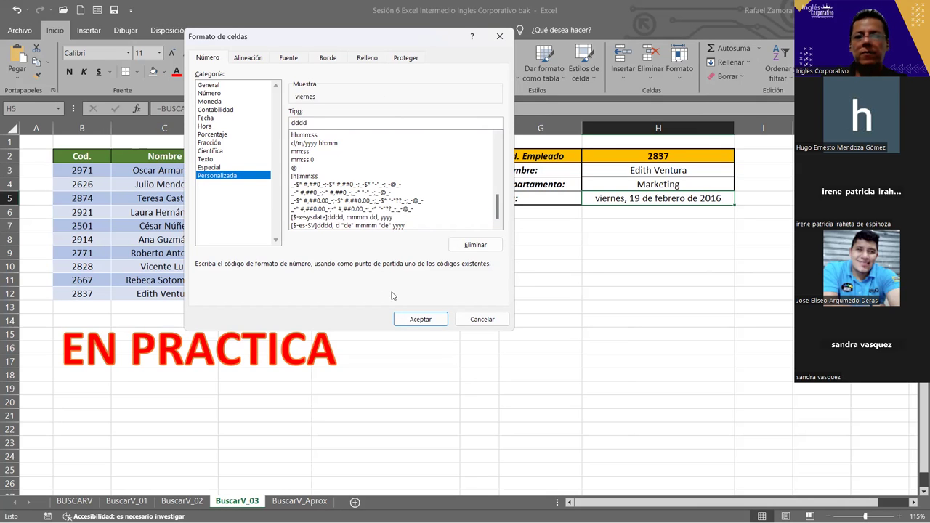
pyautogui.click(420, 320)
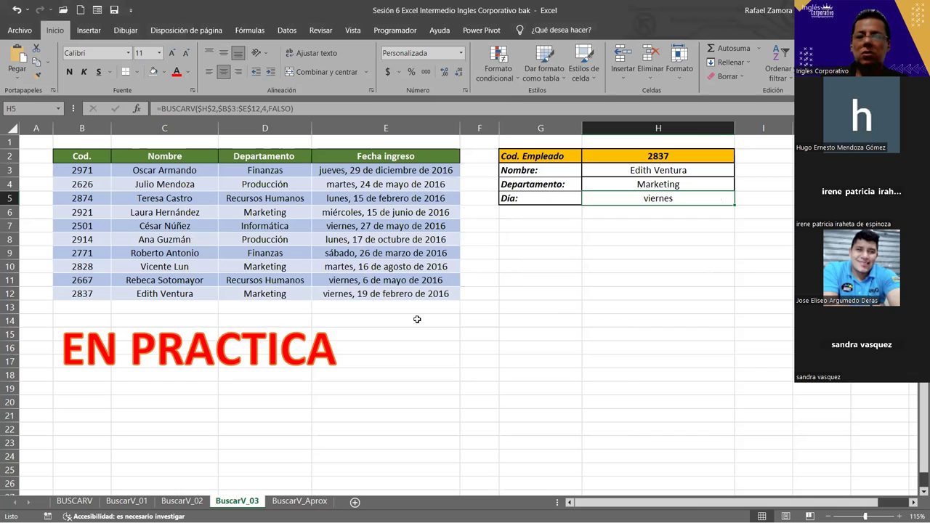
# - Pick codes 2501 and then 2626 in H2 so Día reads martes
pyautogui.click(690, 157)
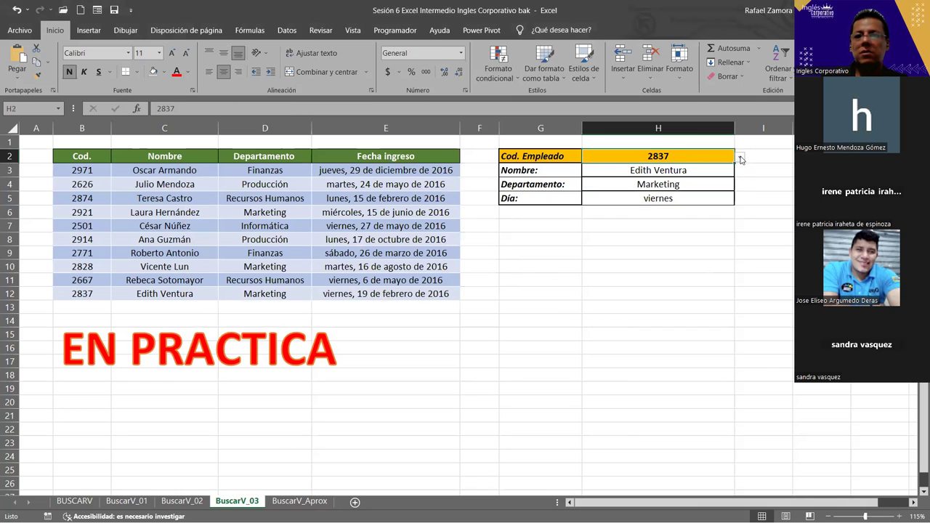
pyautogui.click(740, 157)
pyautogui.click(672, 186)
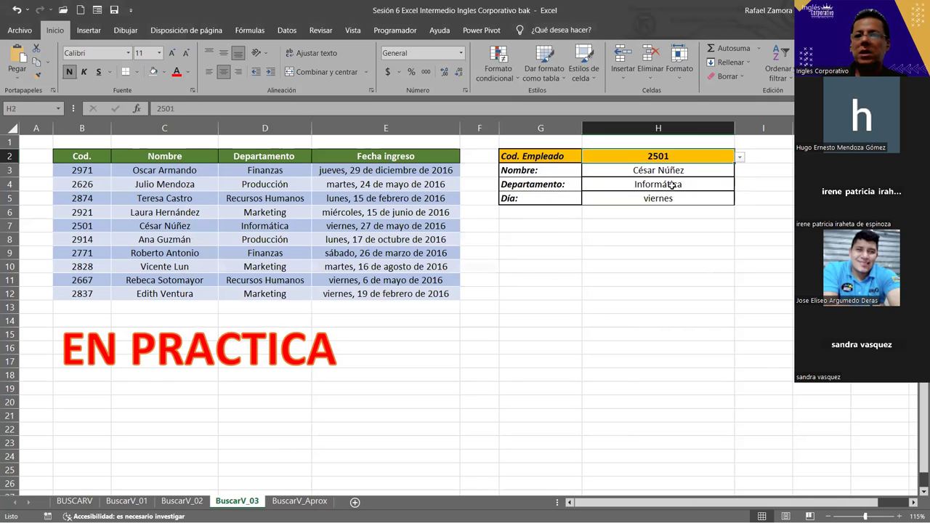
pyautogui.click(740, 157)
pyautogui.scroll(2, 735, 200)
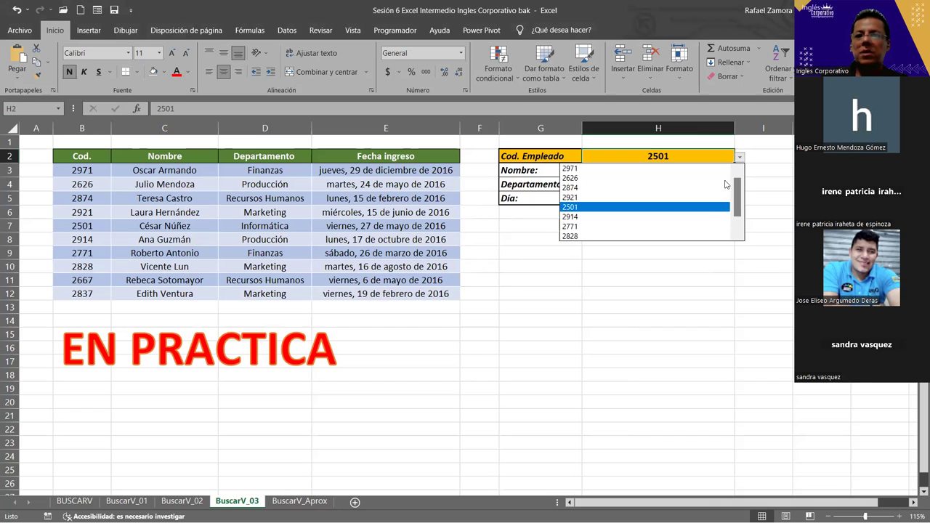
pyautogui.click(715, 178)
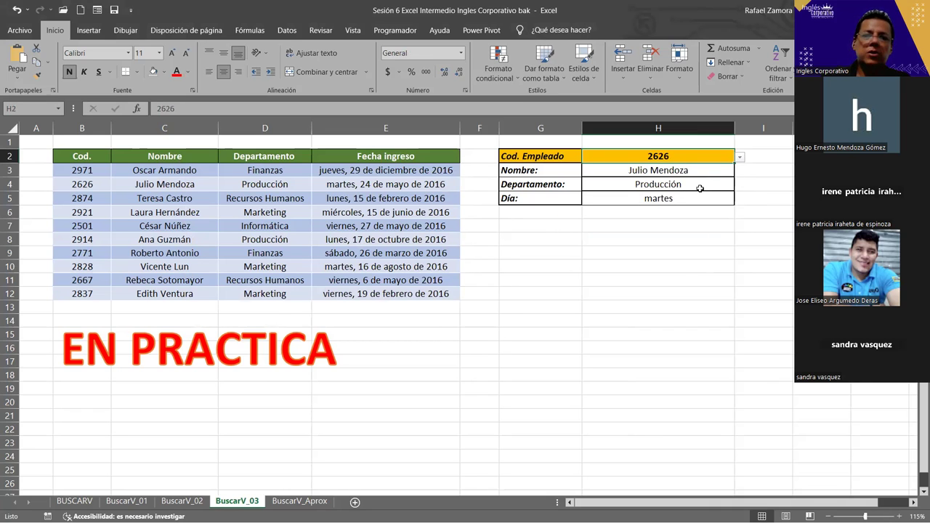
pyautogui.click(698, 238)
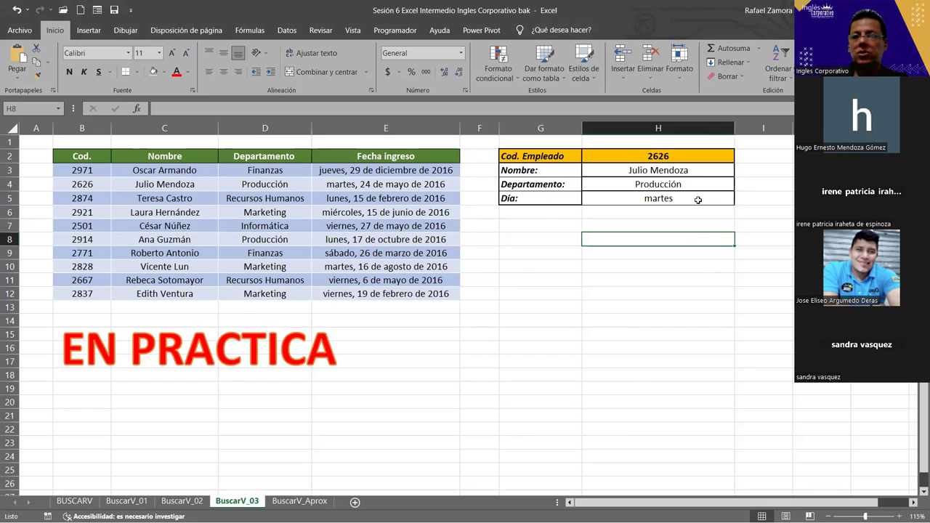
pyautogui.click(629, 194)
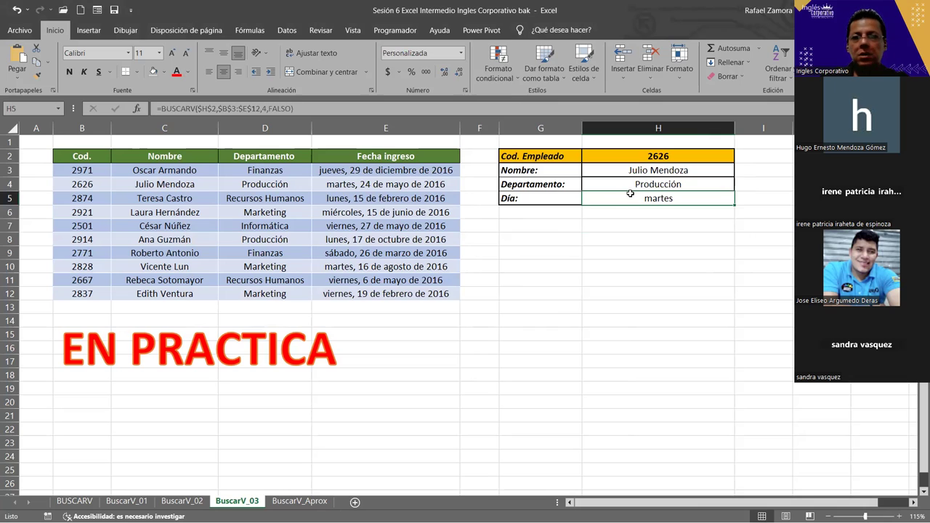
pyautogui.hotkey('ctrl', '1')
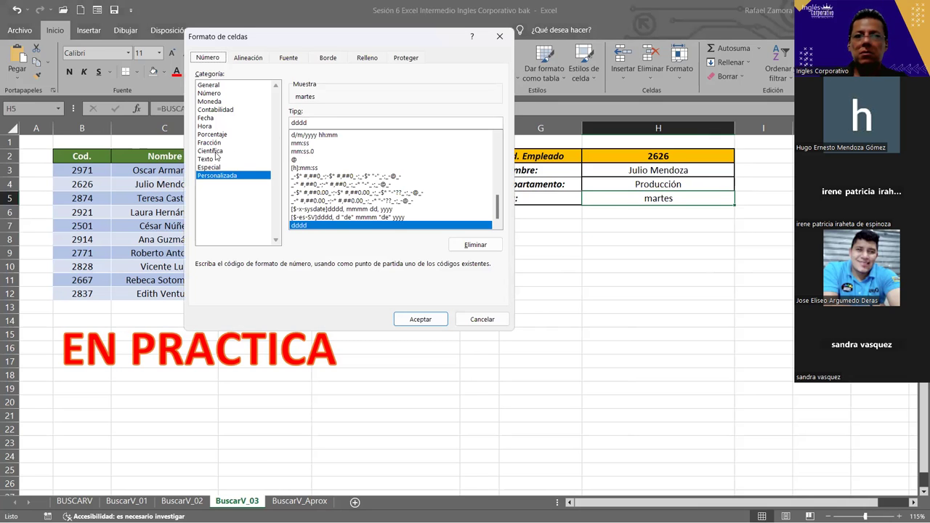
pyautogui.click(317, 124)
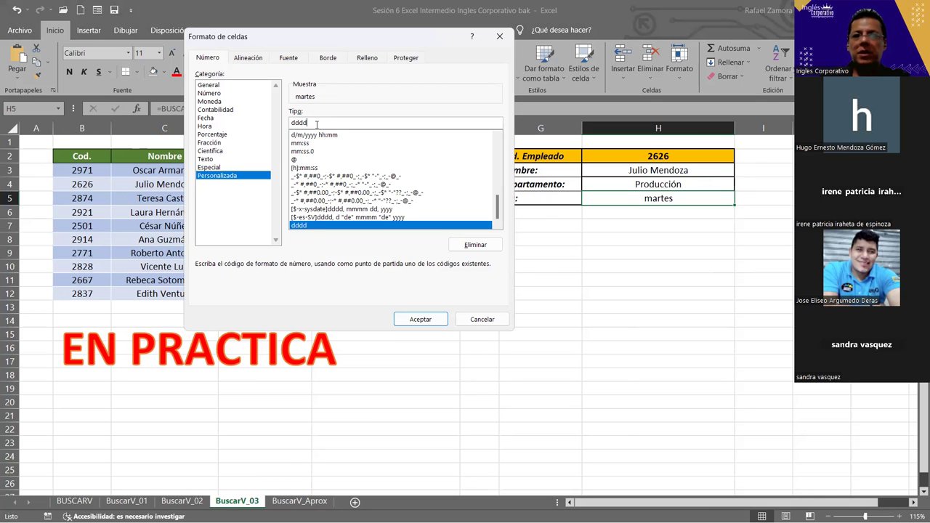
pyautogui.press('BackSpace')
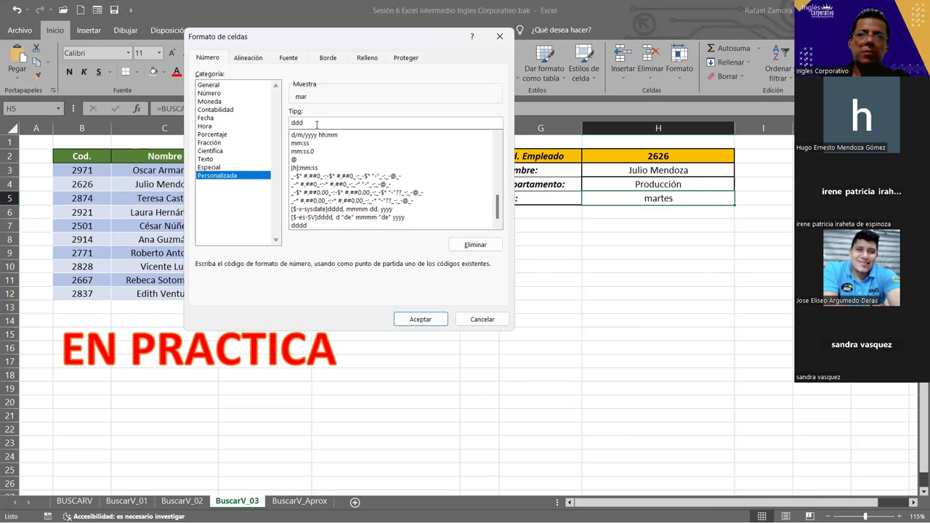
pyautogui.press('Return')
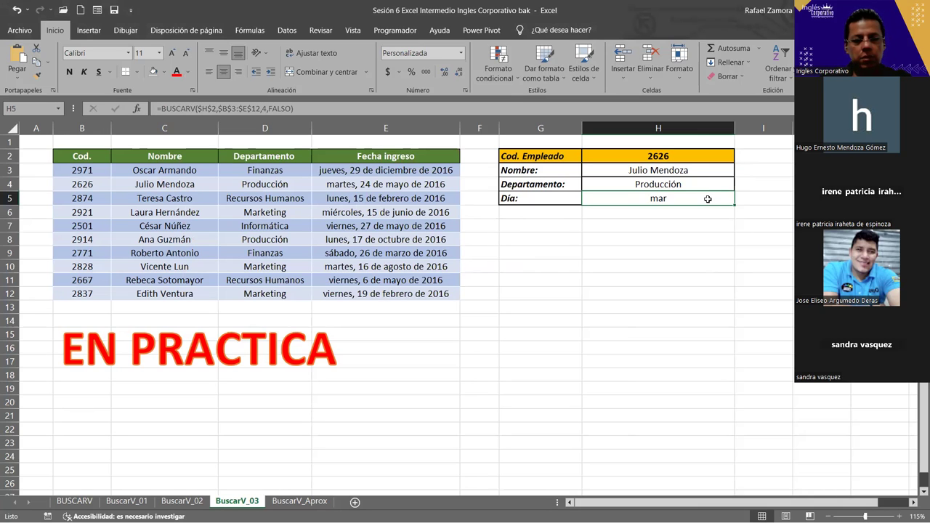
pyautogui.hotkey('ctrl', '1')
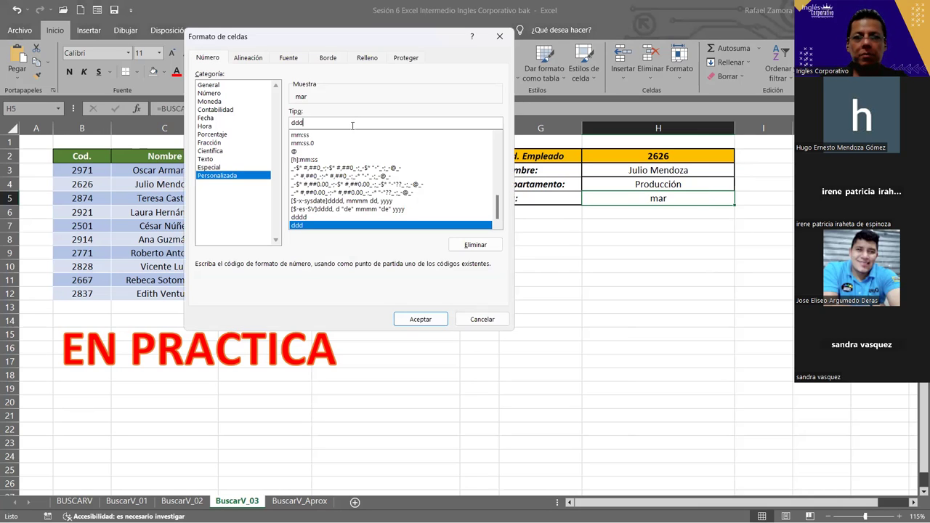
pyautogui.click(351, 126)
pyautogui.write('d')
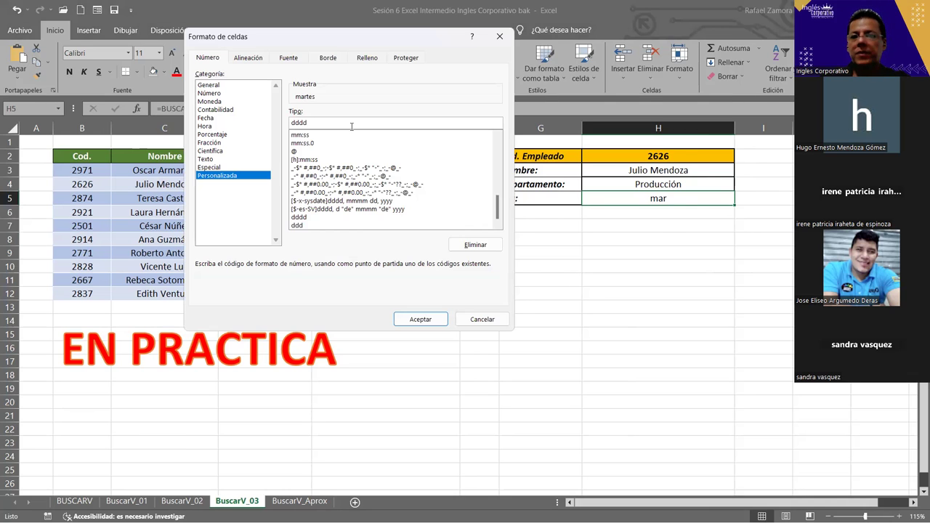
pyautogui.press('Return')
pyautogui.click(665, 233)
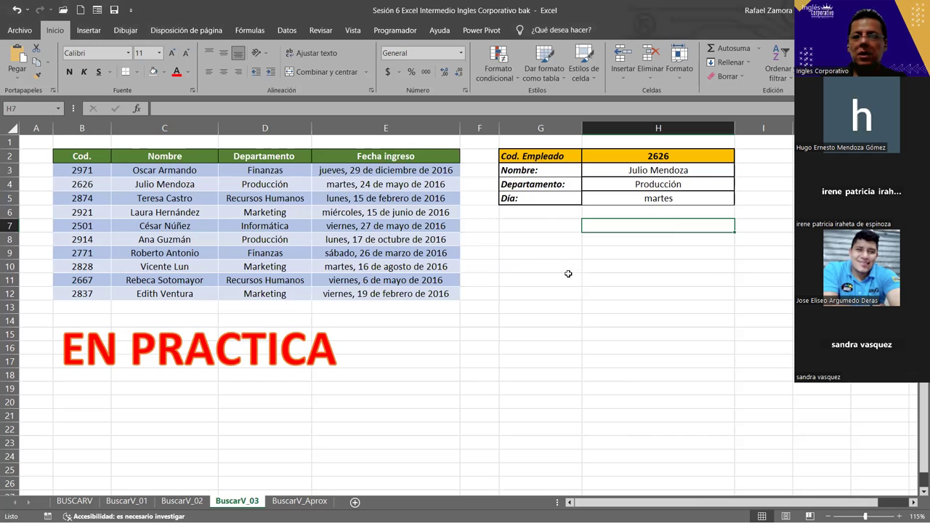
# - Type the label TEXTO in cell G9
pyautogui.click(535, 255)
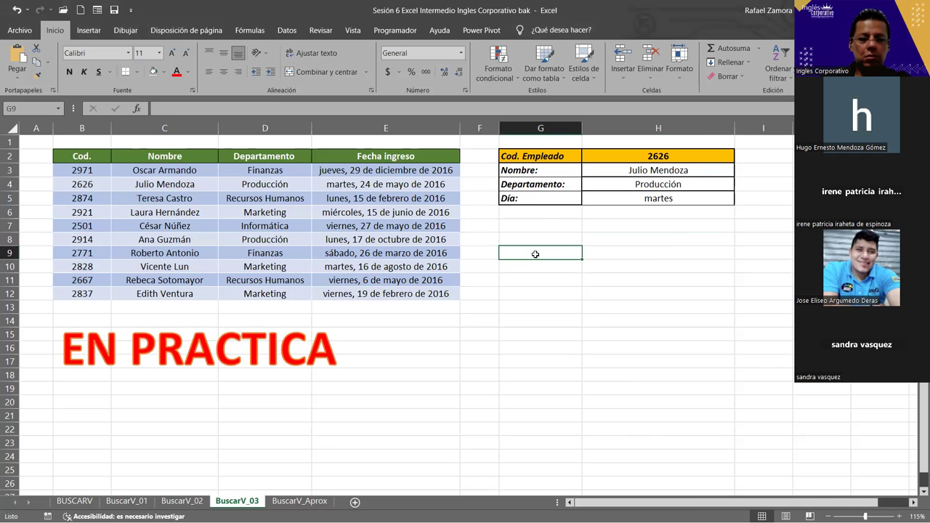
pyautogui.write('TEXTO')
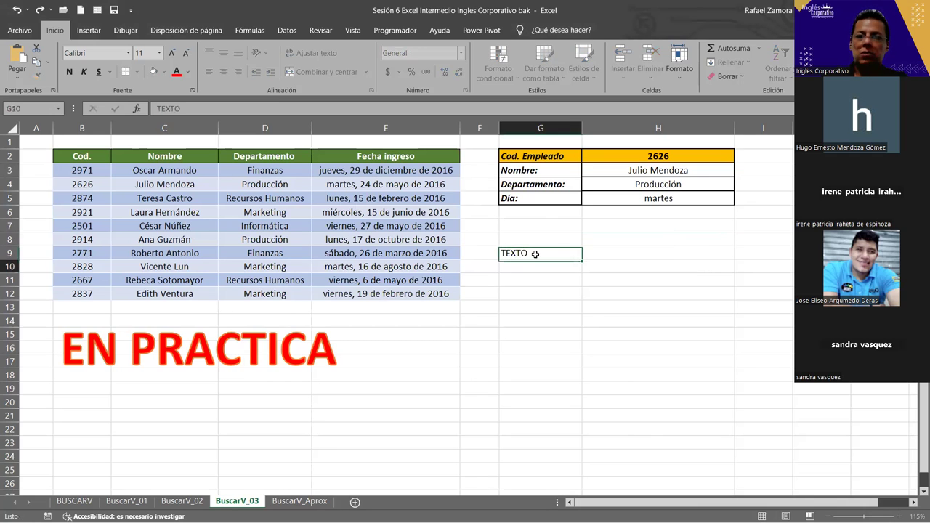
pyautogui.press('Return')
pyautogui.click(568, 251)
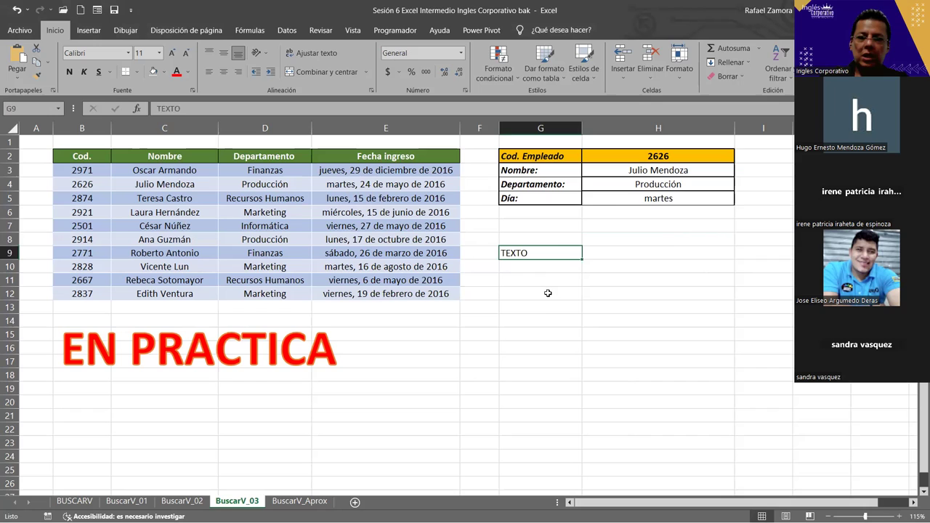
# - Enter =TEXTO(E12,"DDDD") in G12 to return the weekday viernes
pyautogui.click(547, 290)
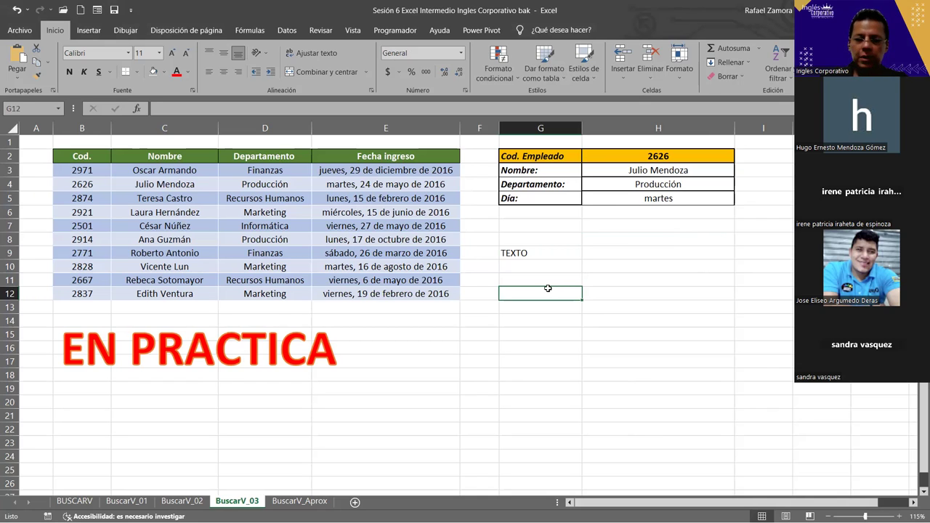
pyautogui.write('=')
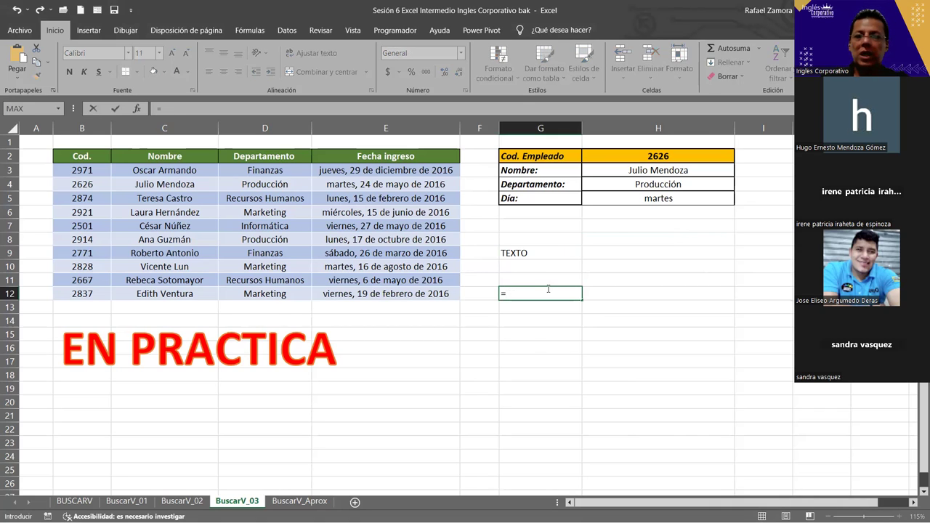
pyautogui.write('TEX')
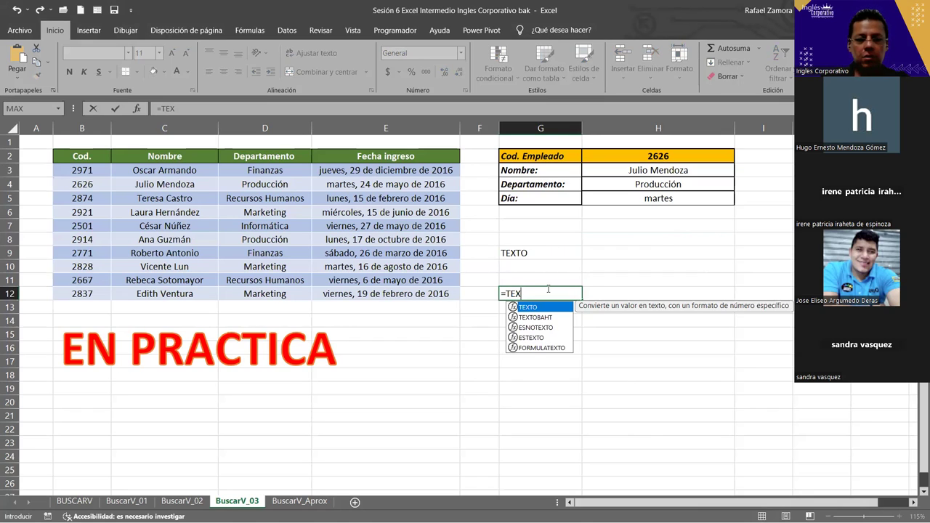
pyautogui.press('Tab')
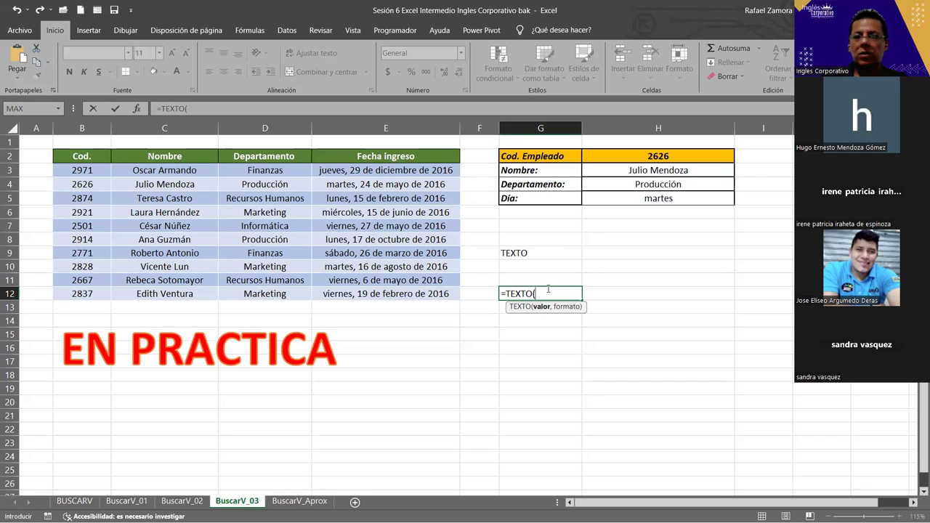
pyautogui.click(430, 293)
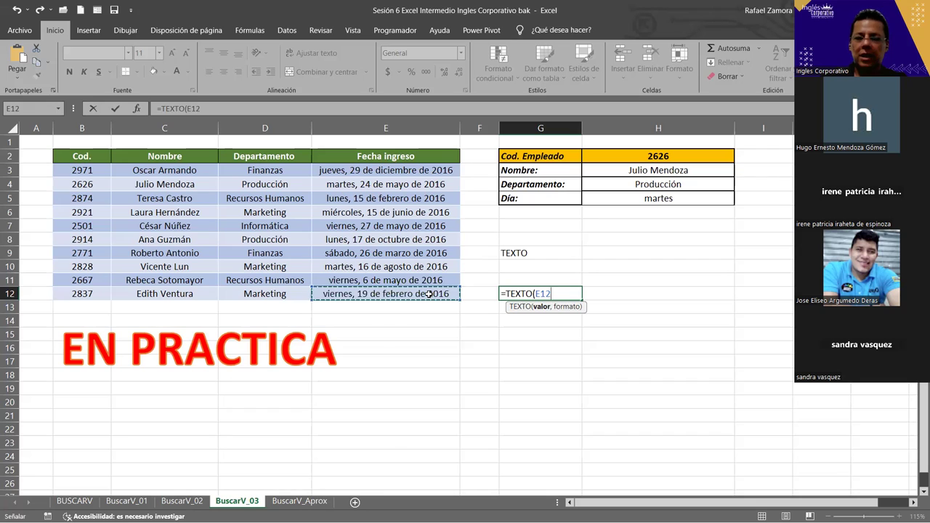
pyautogui.write(',"')
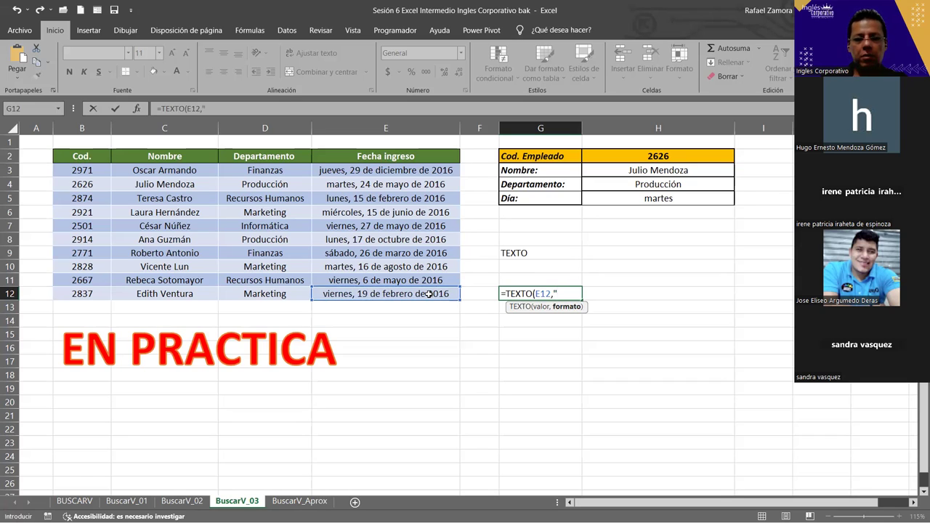
pyautogui.write('DDDD')
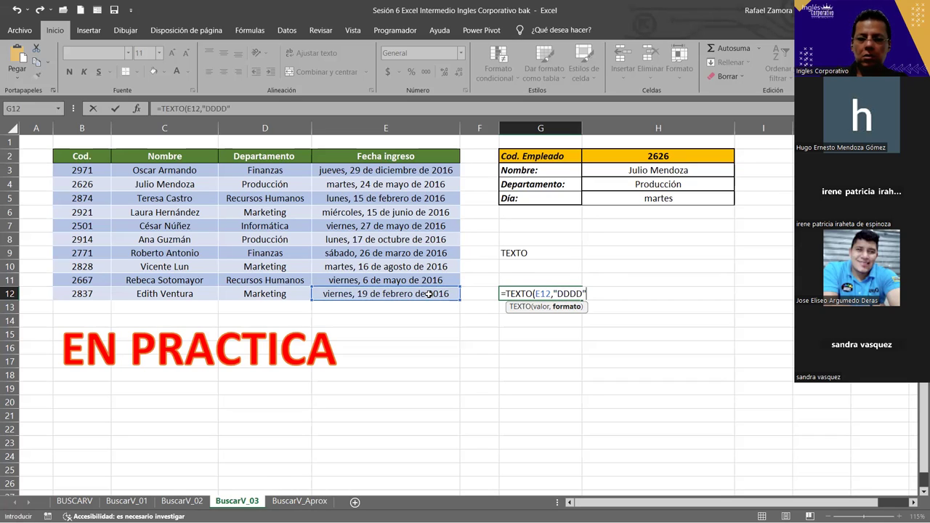
pyautogui.press('Return')
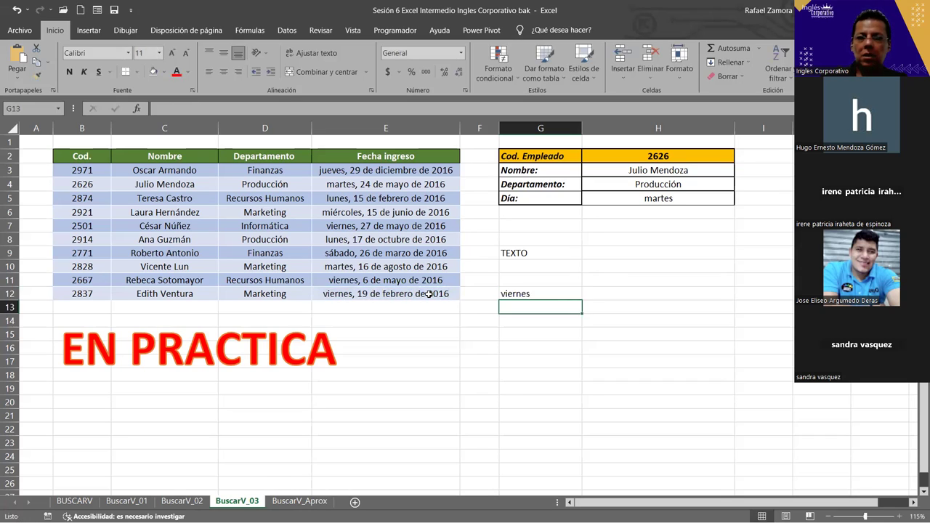
pyautogui.click(553, 292)
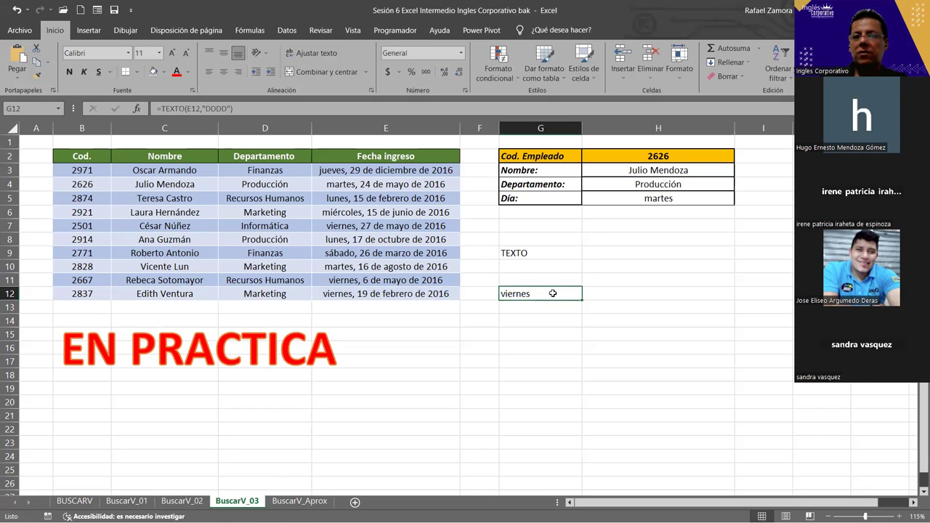
# - Apply the Fecha larga format to H5 and clear the practice cells G8:G15
pyautogui.click(633, 199)
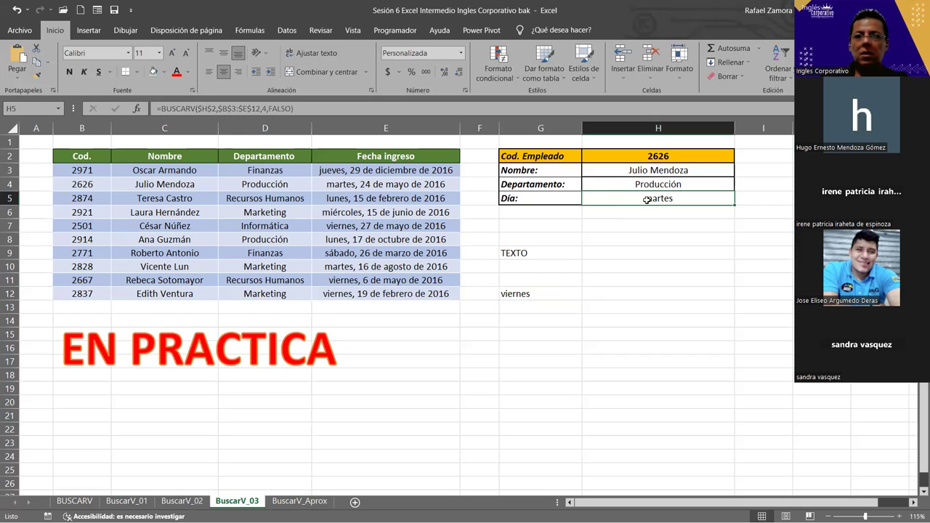
pyautogui.click(461, 53)
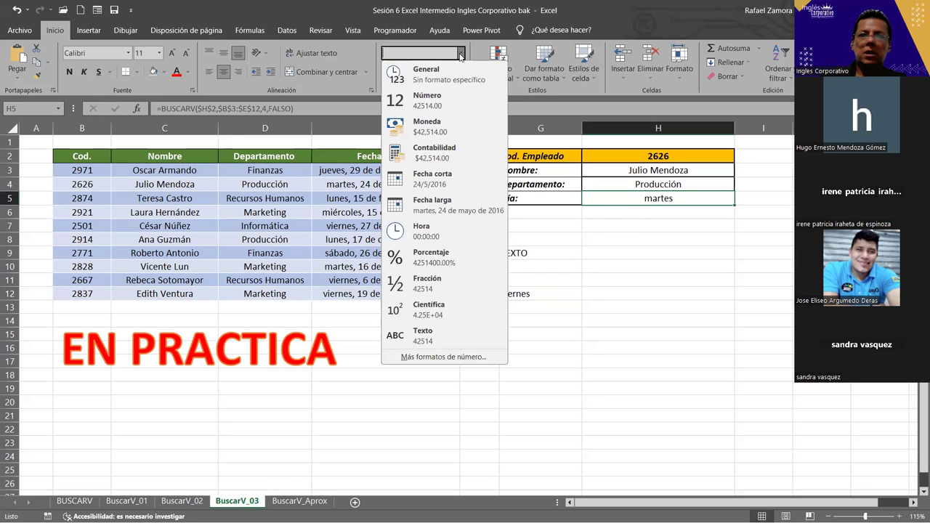
pyautogui.click(452, 195)
pyautogui.click(662, 276)
pyautogui.moveTo(547, 242); pyautogui.dragTo(561, 330)
pyautogui.press('Delete')
# - Start wrapping H5's BUSCARV formula in TEXTO with the "DDDD" format code
pyautogui.click(668, 201)
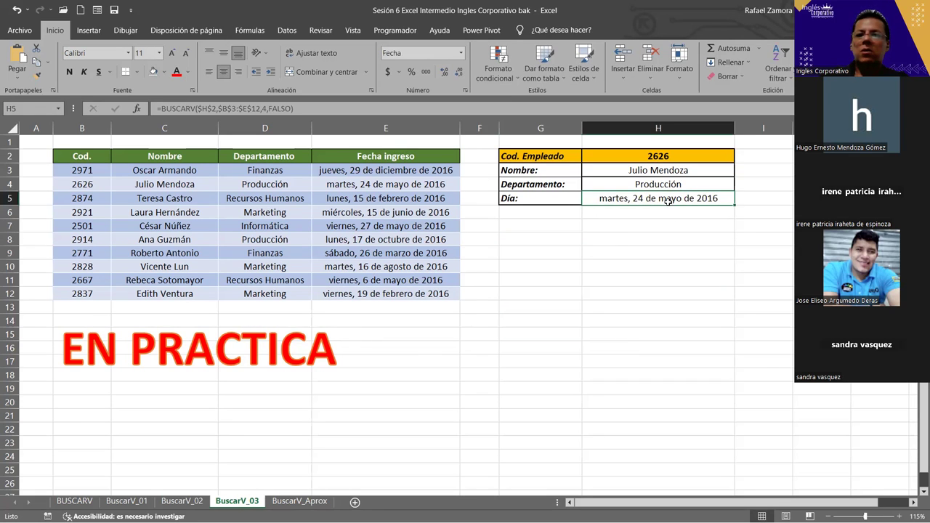
pyautogui.doubleClick(667, 198)
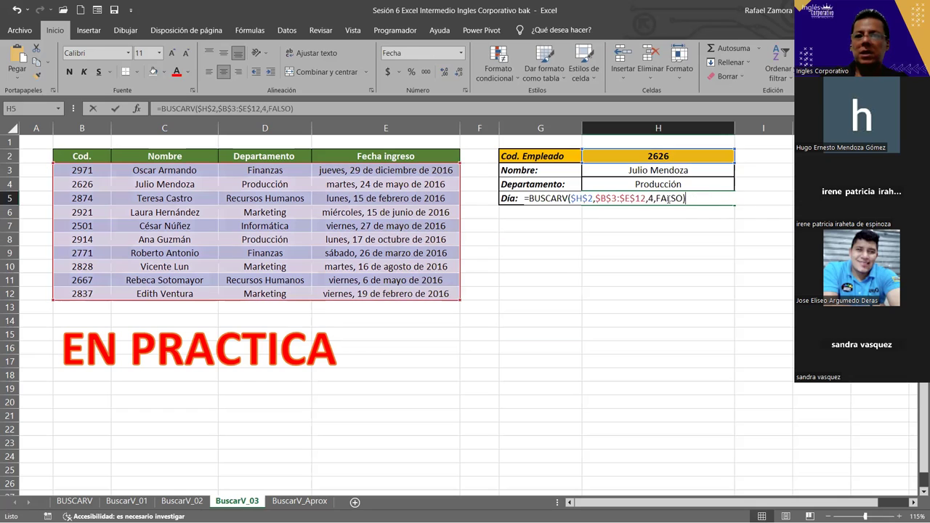
pyautogui.click(530, 199)
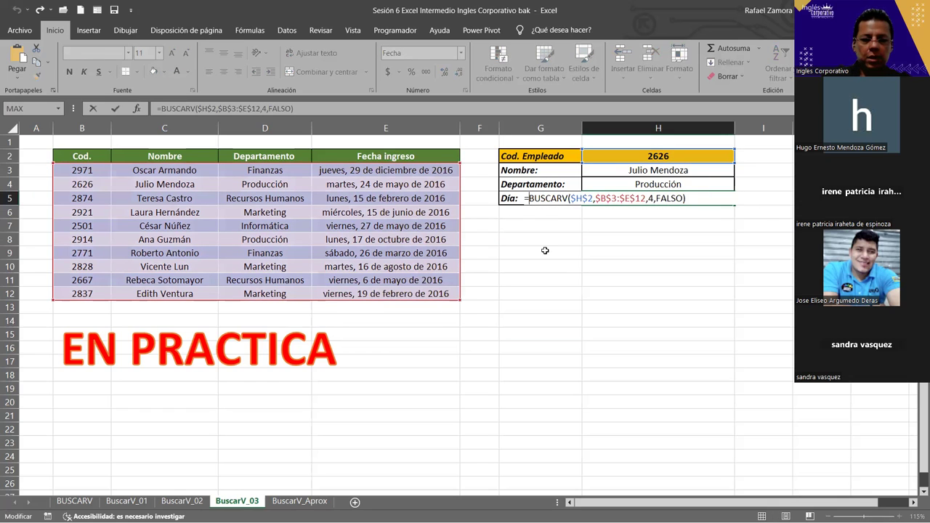
pyautogui.write('TEX')
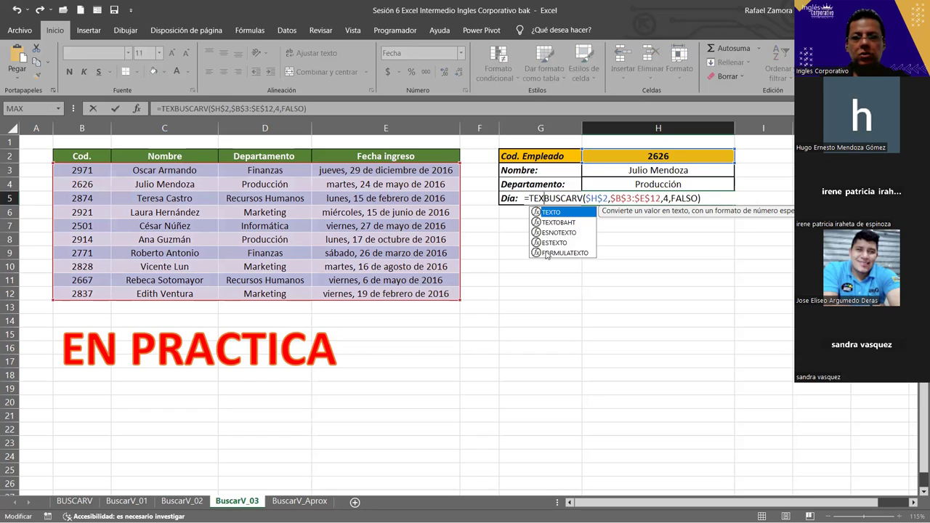
pyautogui.press('Tab')
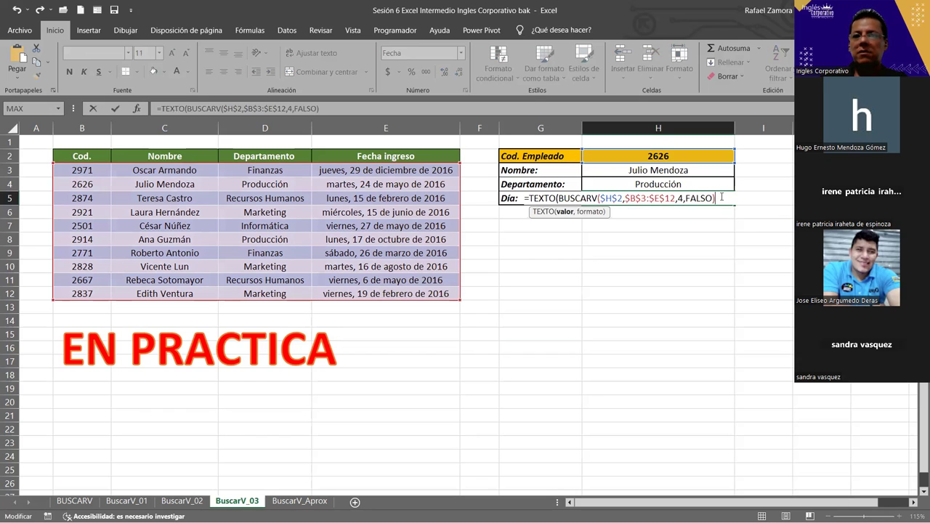
pyautogui.write(',')
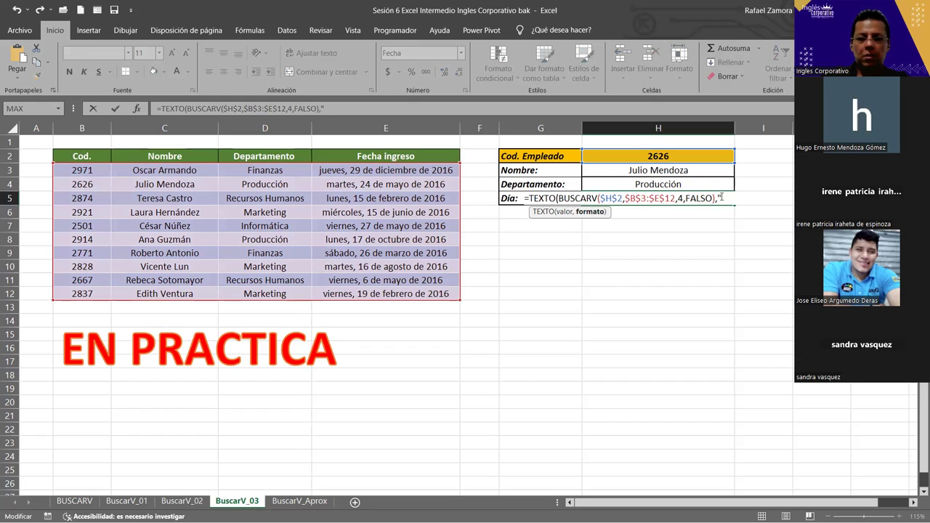
pyautogui.write('DDDD')
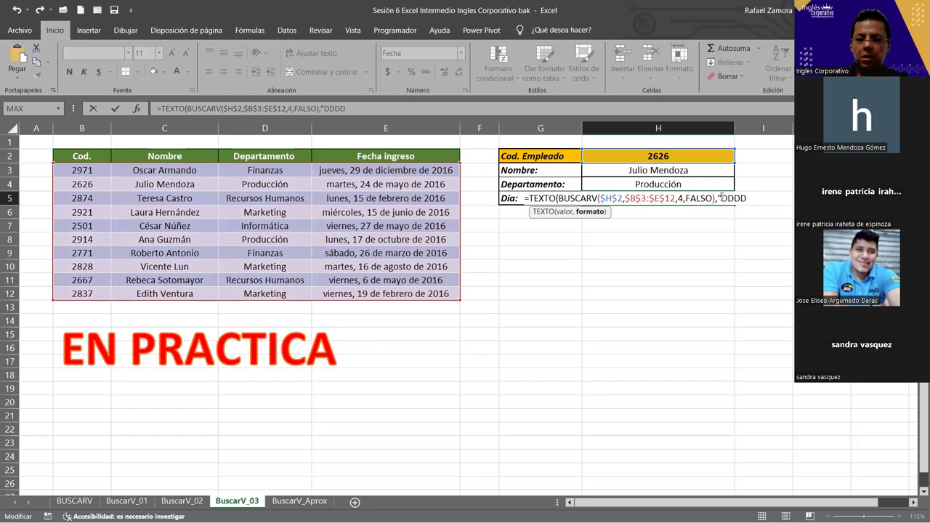
pyautogui.write('")')
# - Confirm H5's TEXTO formula and choose employee code 2914 in H2
pyautogui.press('Return')
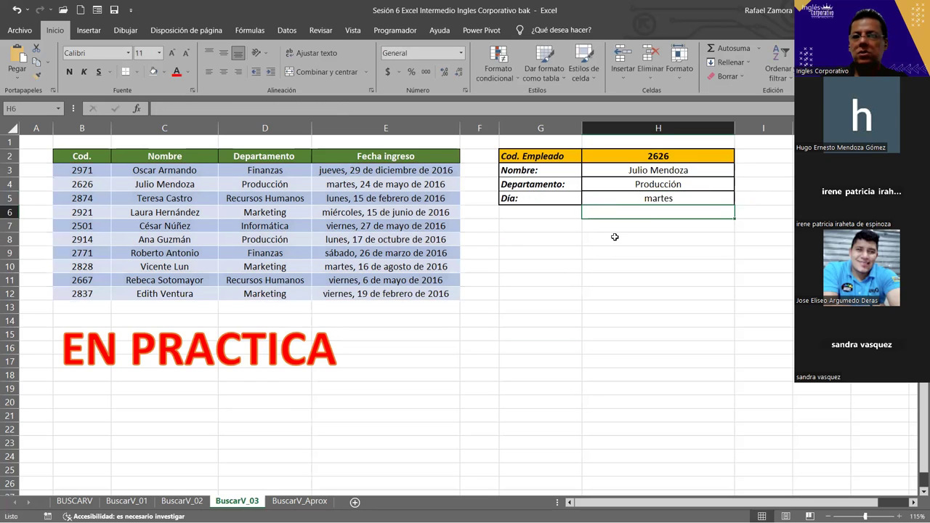
pyautogui.click(724, 159)
pyautogui.click(739, 157)
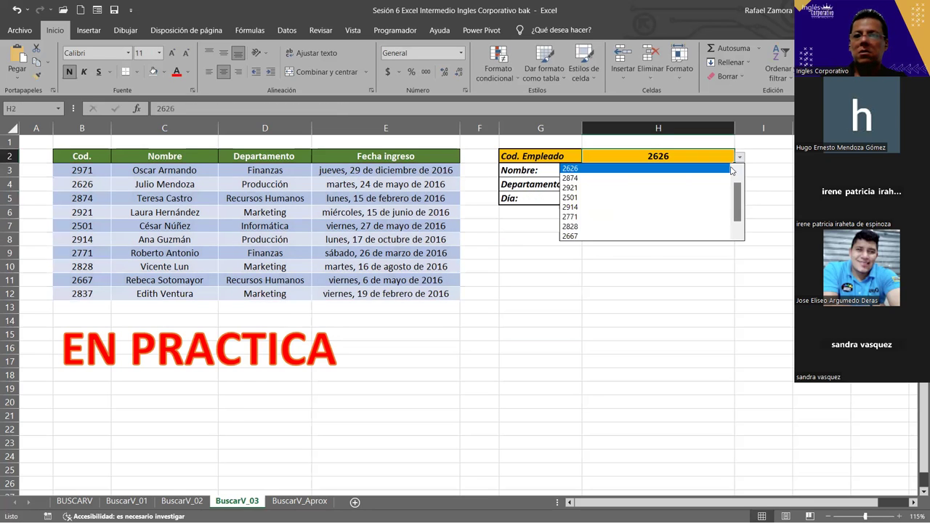
pyautogui.click(664, 208)
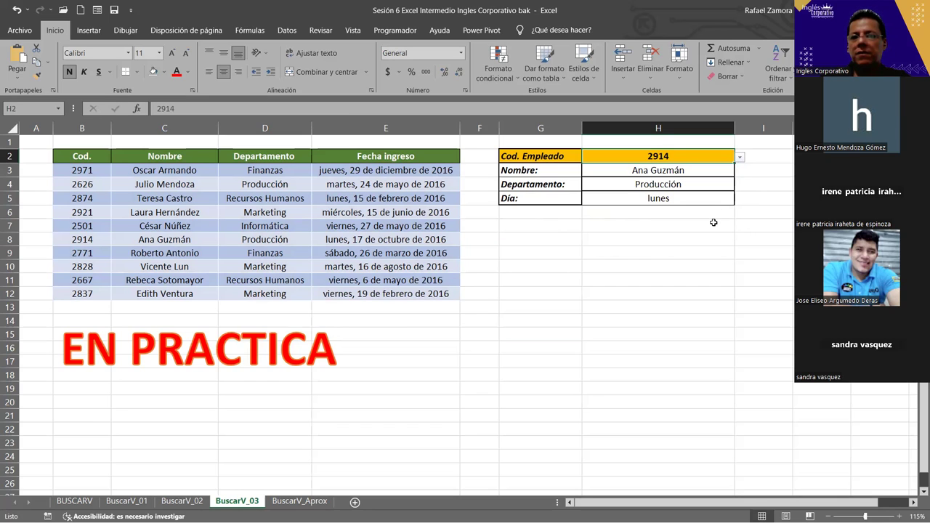
# - Review H5's TEXTO(BUSCARV) formula, keeping code 2914 in H2
pyautogui.doubleClick(709, 197)
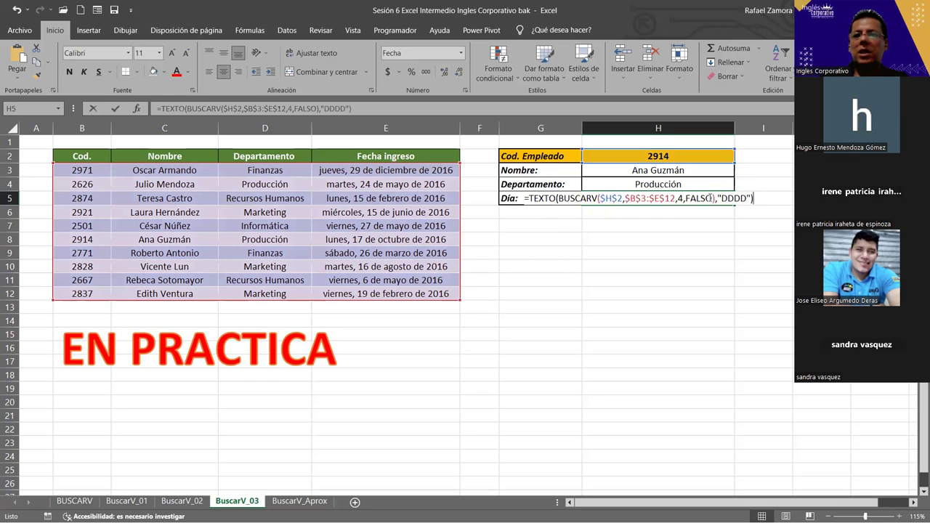
pyautogui.moveTo(558, 198)
pyautogui.mouseDown()
pyautogui.moveTo(597, 198)
pyautogui.moveTo(597, 211)
pyautogui.mouseUp()
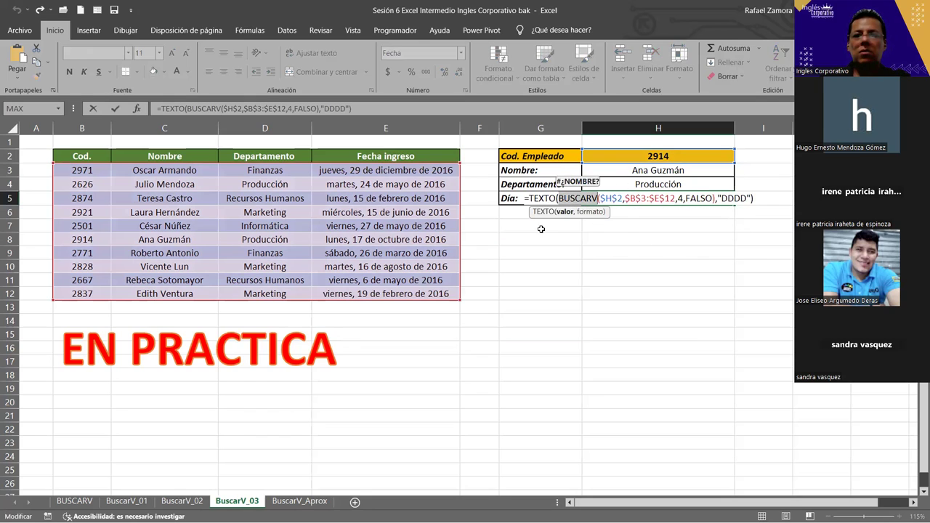
pyautogui.click(547, 199)
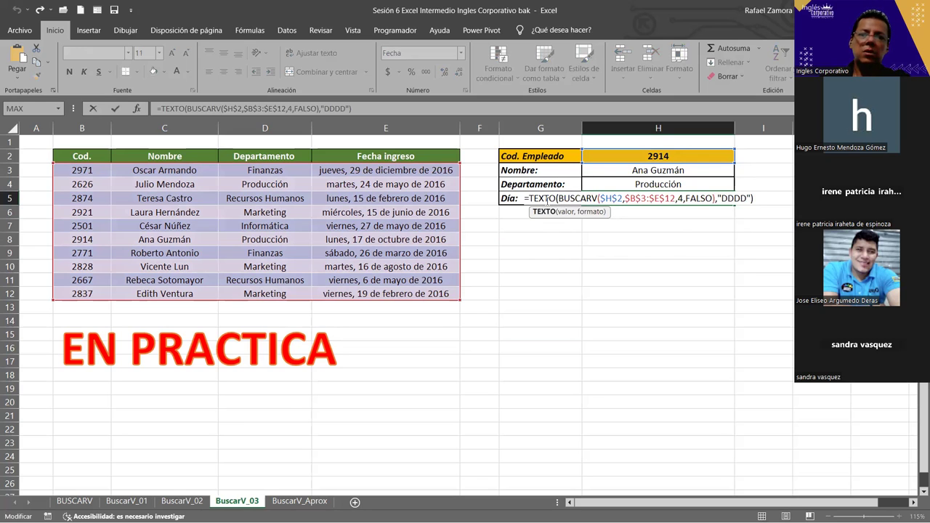
pyautogui.click(697, 156)
pyautogui.click(740, 157)
pyautogui.click(672, 198)
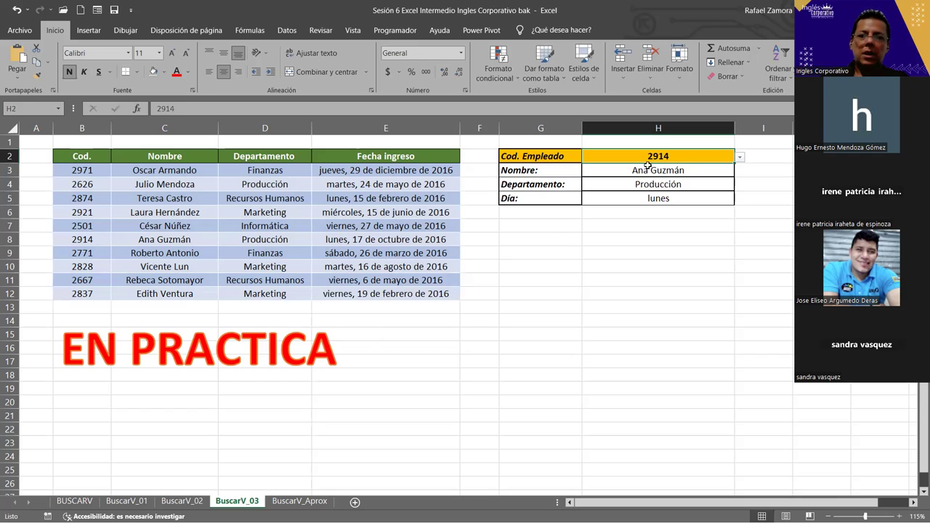
# - Replace "DDDD" with "mmmm" in H5 so Día shows the month name octubre
pyautogui.doubleClick(677, 200)
pyautogui.doubleClick(737, 198)
pyautogui.moveTo(745, 197); pyautogui.dragTo(721, 199)
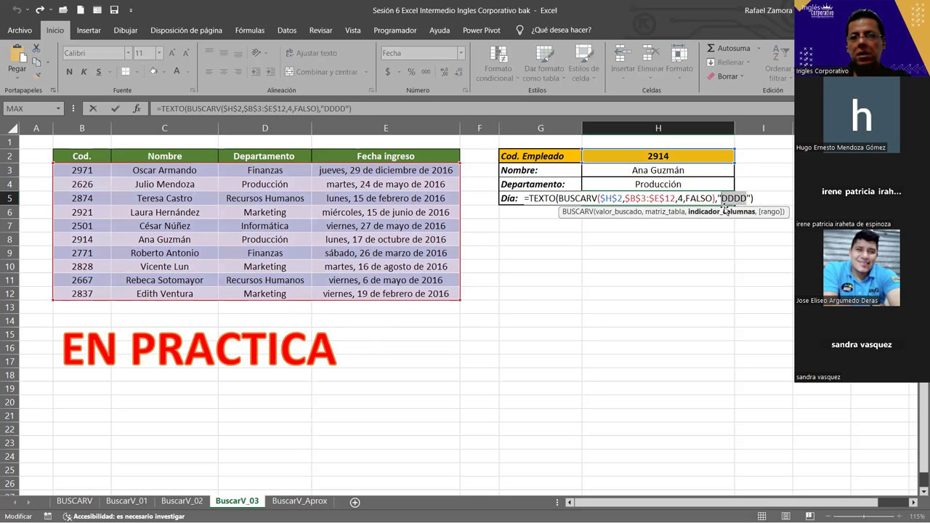
pyautogui.write('mmmm')
pyautogui.press('Return')
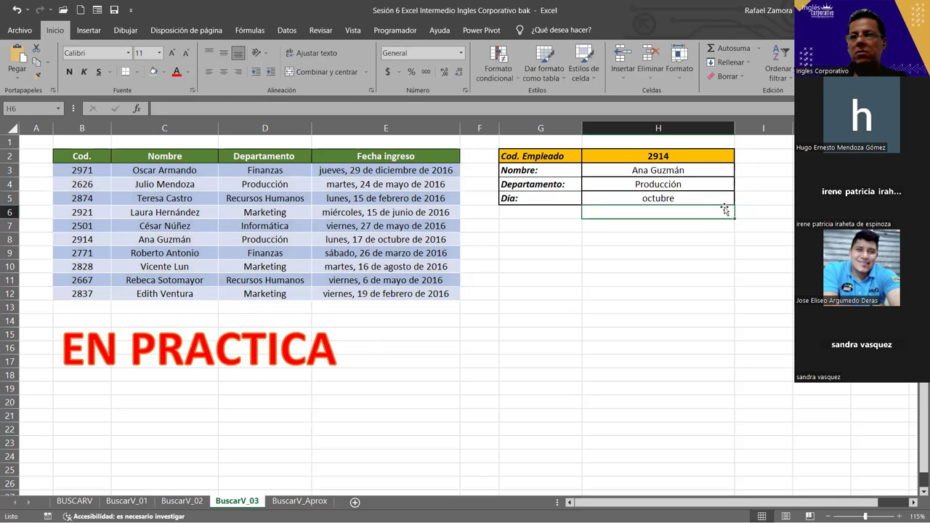
pyautogui.click(645, 270)
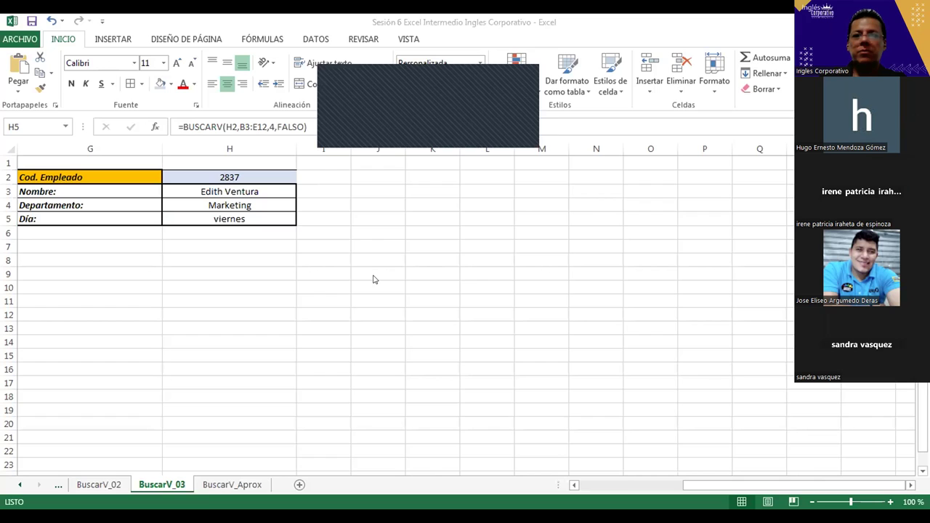
# - Bring the other workbook window to the front
pyautogui.click(766, 489)
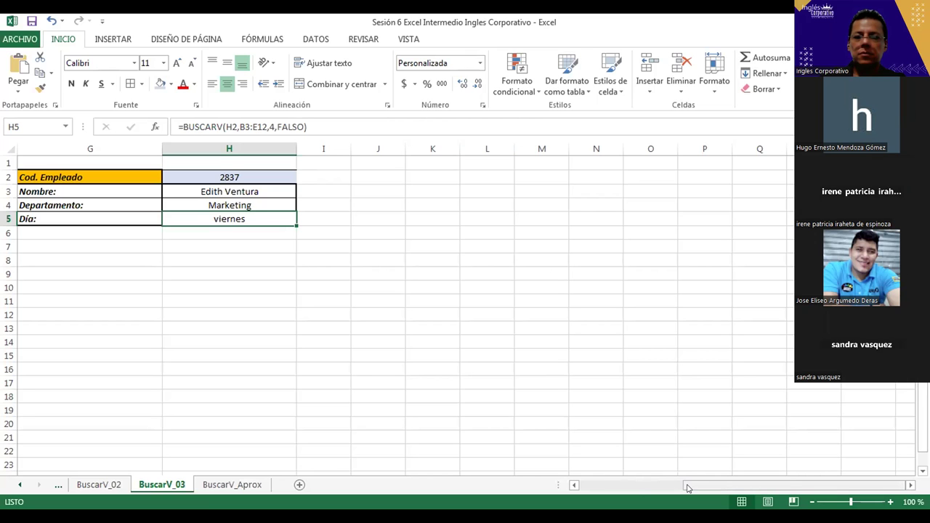
pyautogui.moveTo(686, 486); pyautogui.dragTo(603, 490)
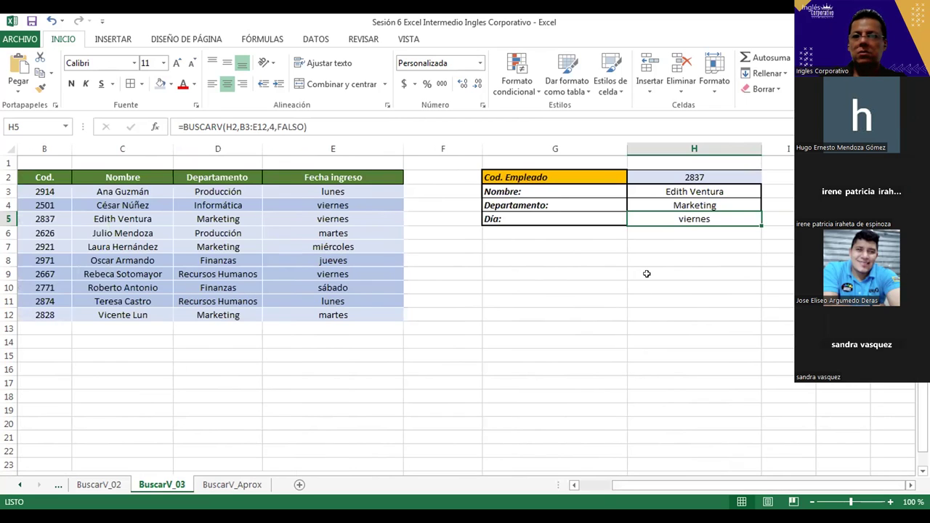
pyautogui.click(643, 489)
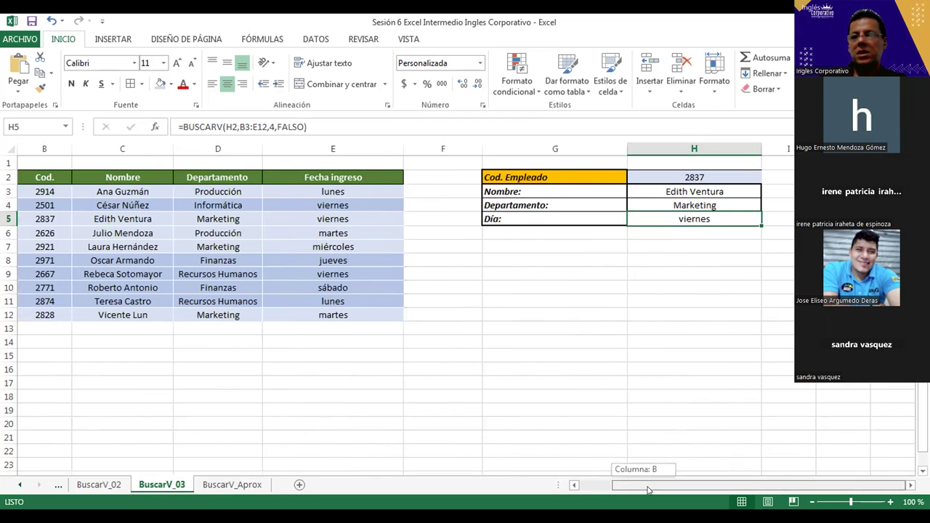
# - Confirm employee code 2837 in H2, then display the DATOS ribbon tools
pyautogui.click(680, 174)
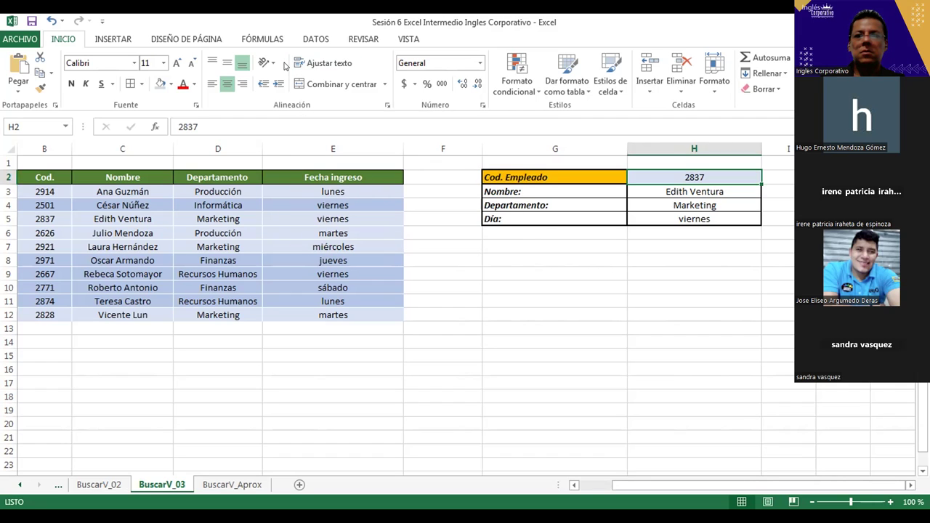
pyautogui.click(345, 122)
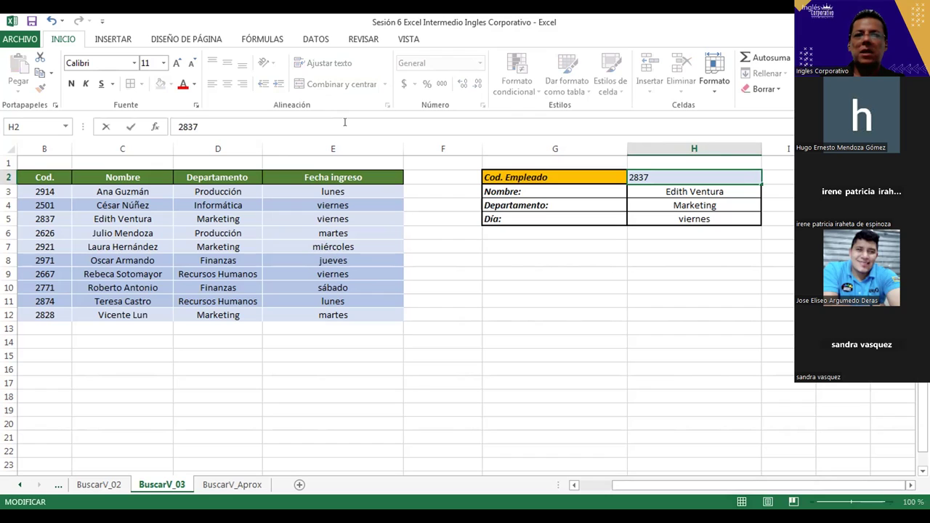
pyautogui.click(429, 187)
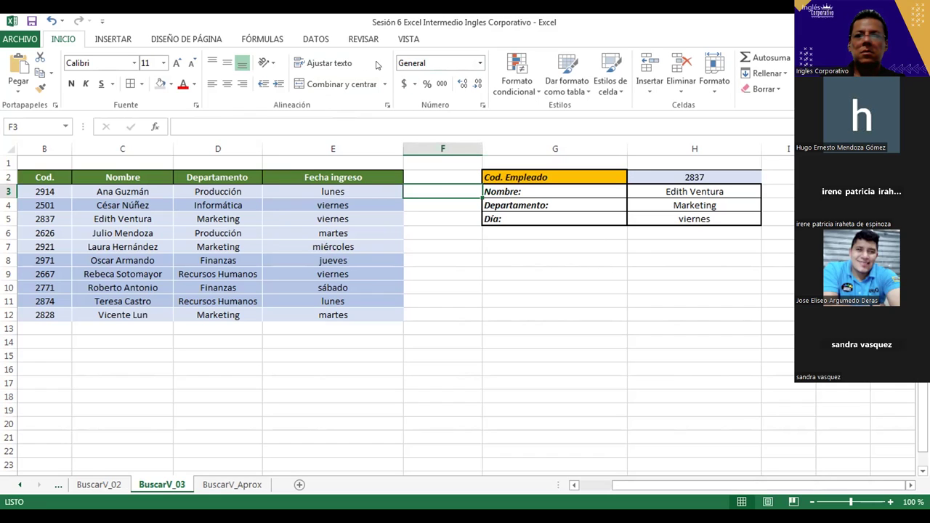
pyautogui.click(316, 39)
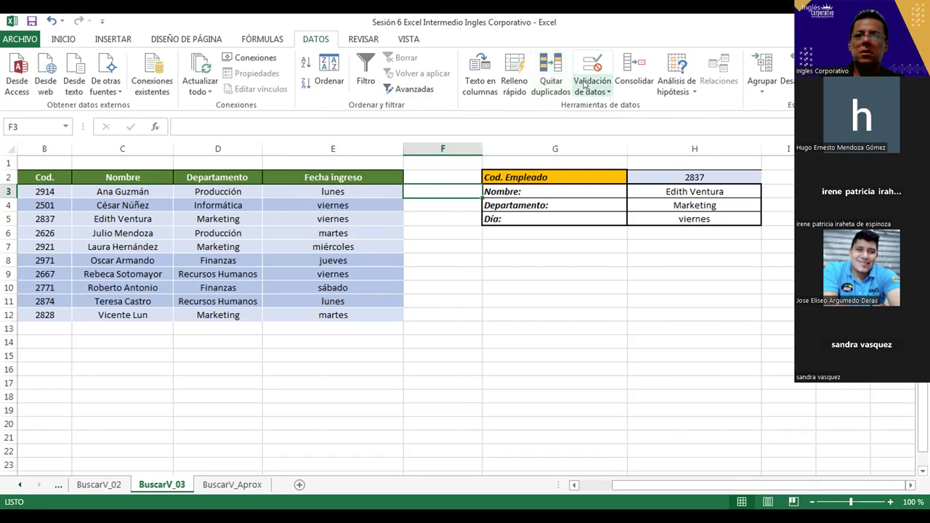
# - Add Lista data validation to F3 with employee codes from B3:B12 as source
pyautogui.click(584, 85)
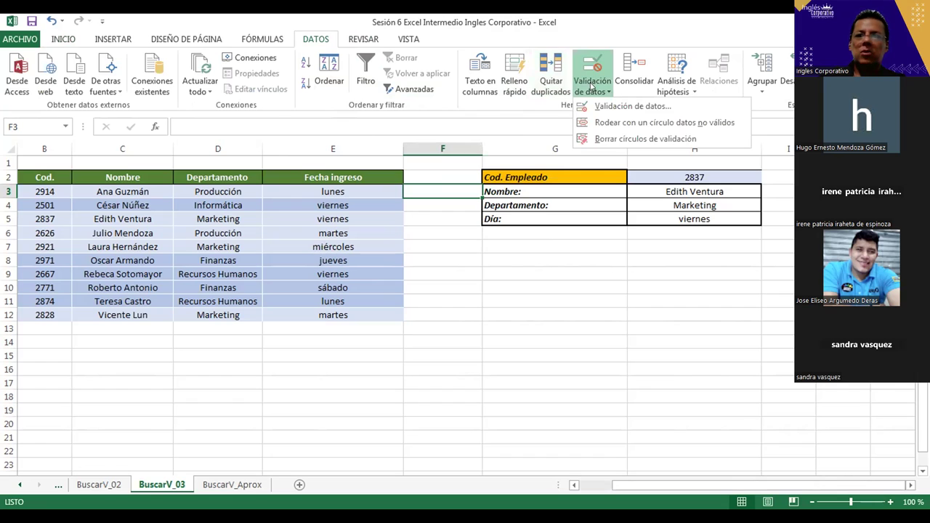
pyautogui.click(602, 107)
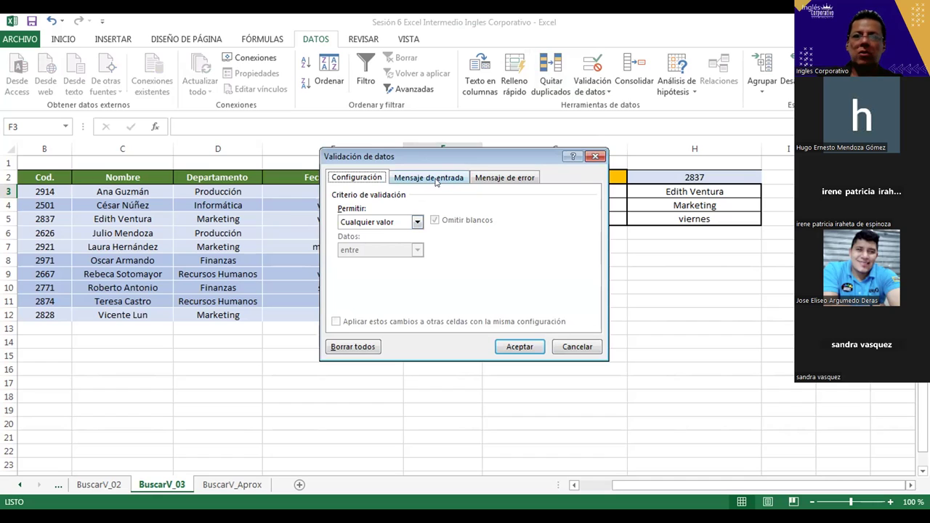
pyautogui.click(417, 223)
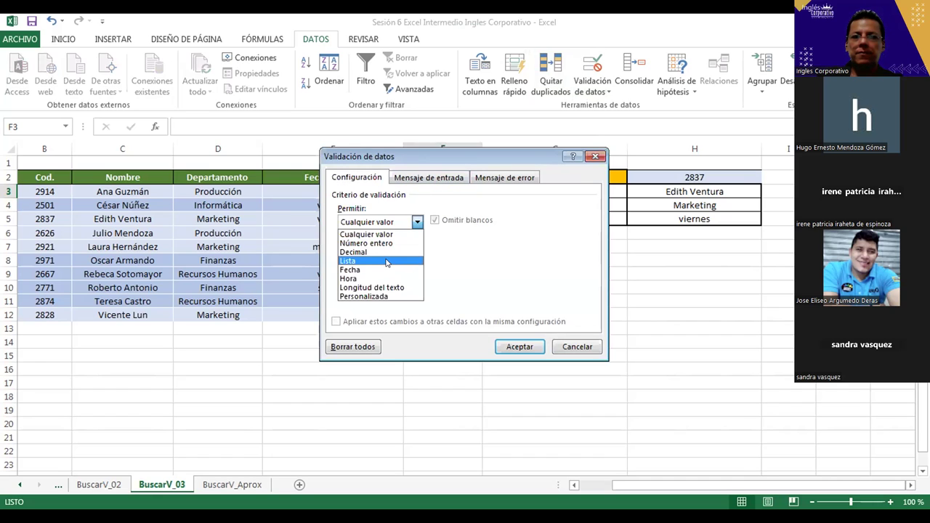
pyautogui.click(386, 261)
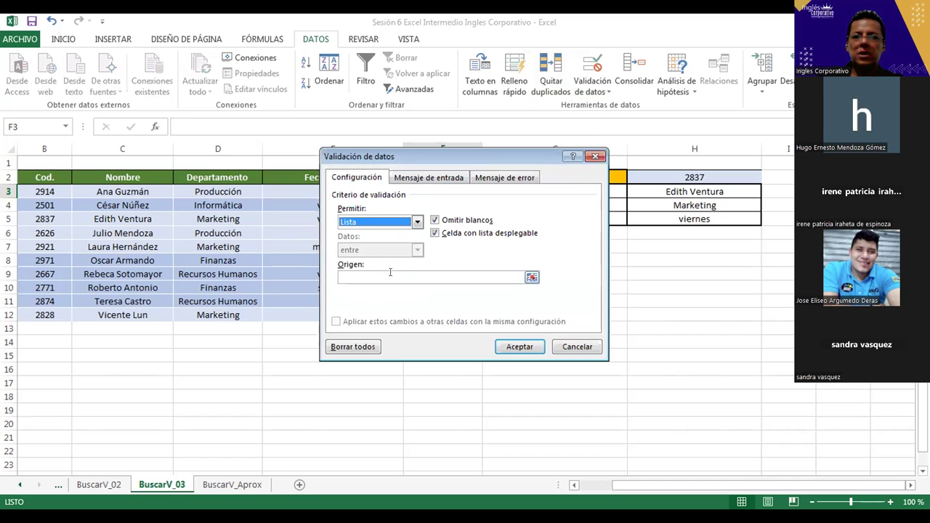
pyautogui.click(390, 273)
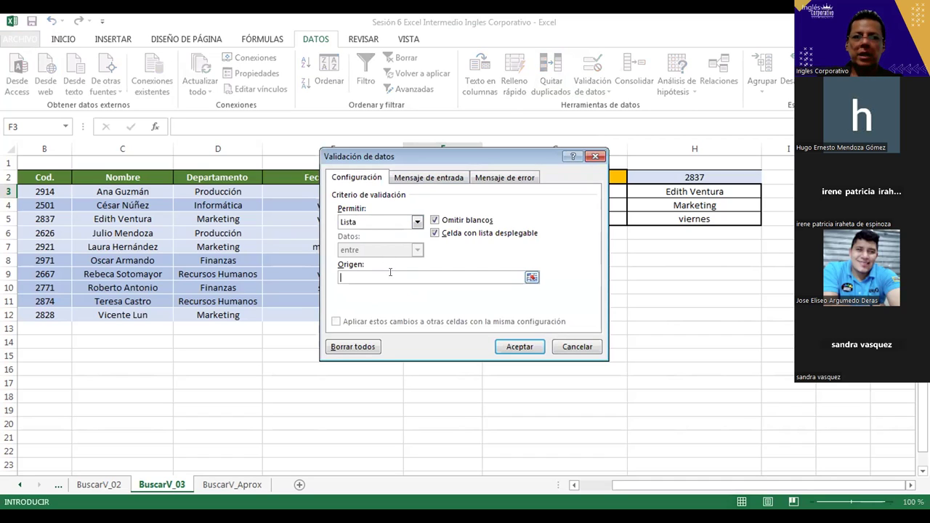
pyautogui.click(32, 192)
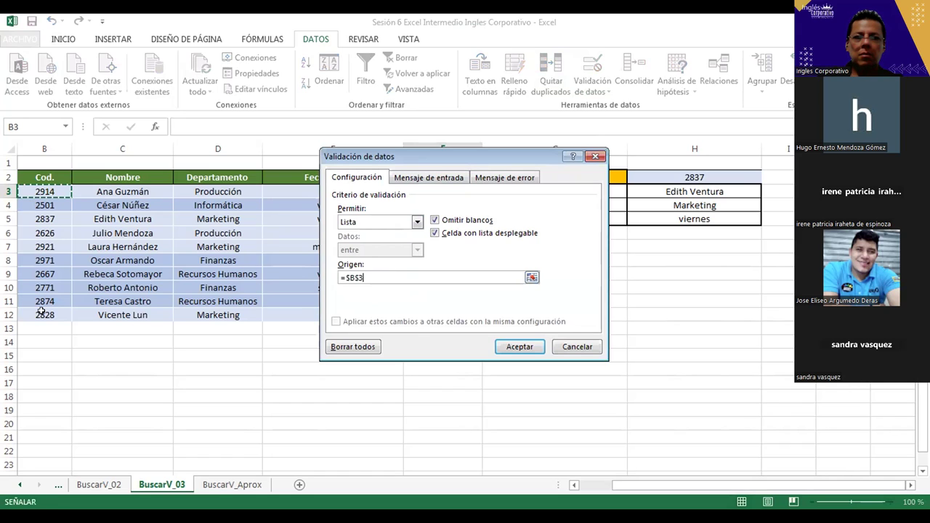
pyautogui.moveTo(32, 192); pyautogui.dragTo(42, 311)
pyautogui.click(519, 348)
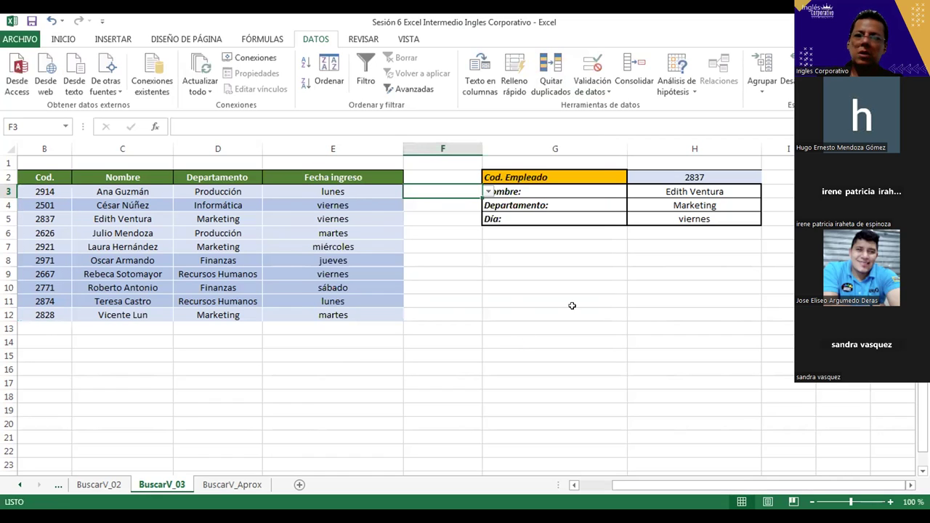
pyautogui.click(682, 176)
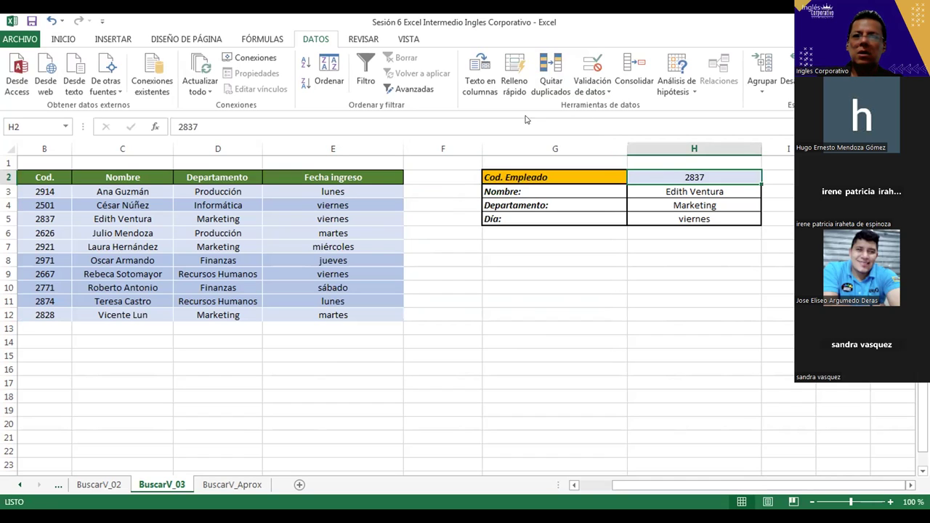
# - Cancel the validation dialog, check F3's misplaced list, and reselect cell H2
pyautogui.click(593, 86)
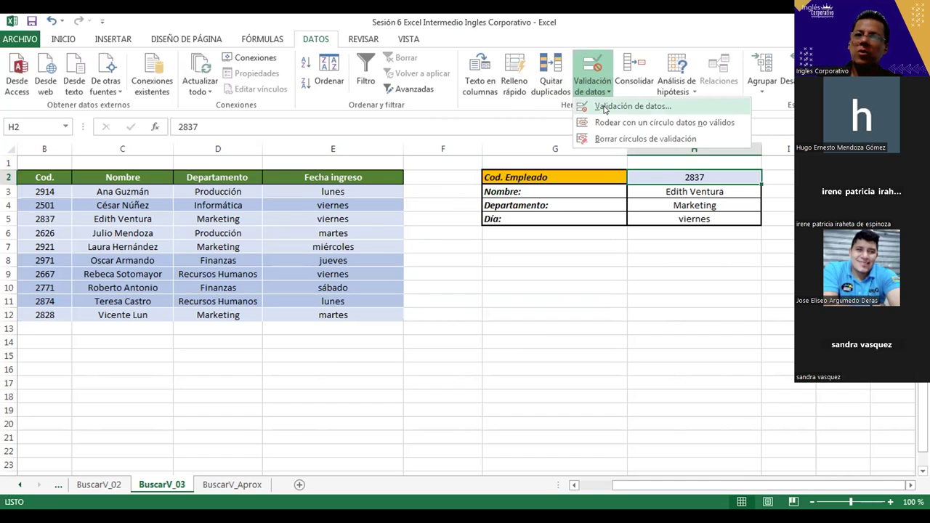
pyautogui.click(604, 107)
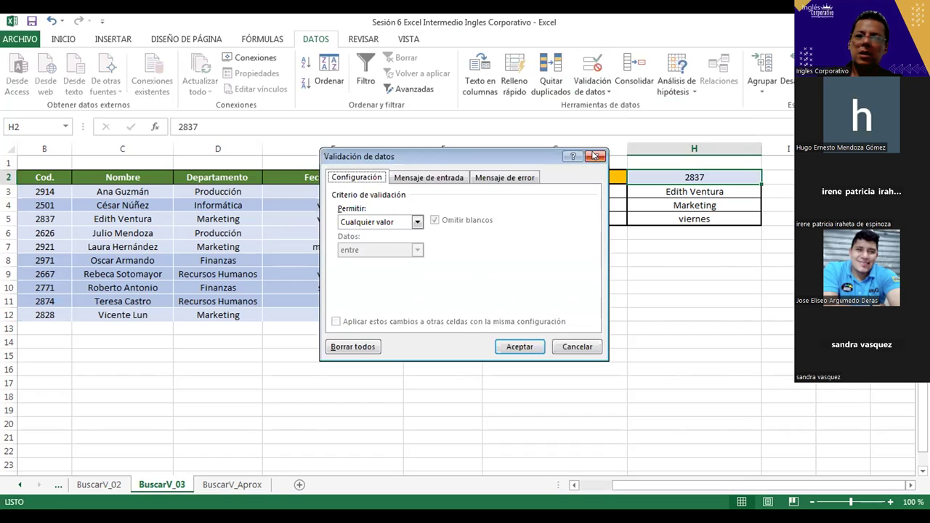
pyautogui.press('Escape')
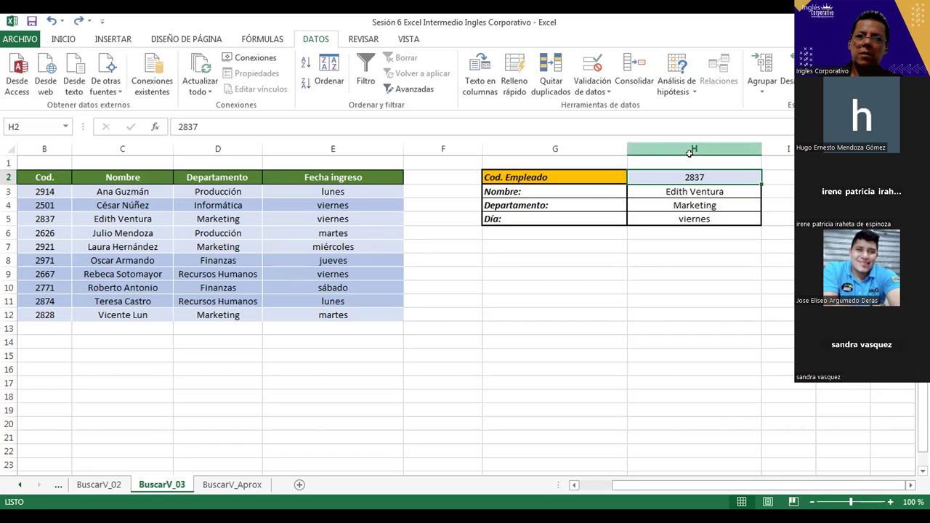
pyautogui.click(430, 195)
pyautogui.click(431, 177)
pyautogui.click(430, 190)
pyautogui.click(432, 203)
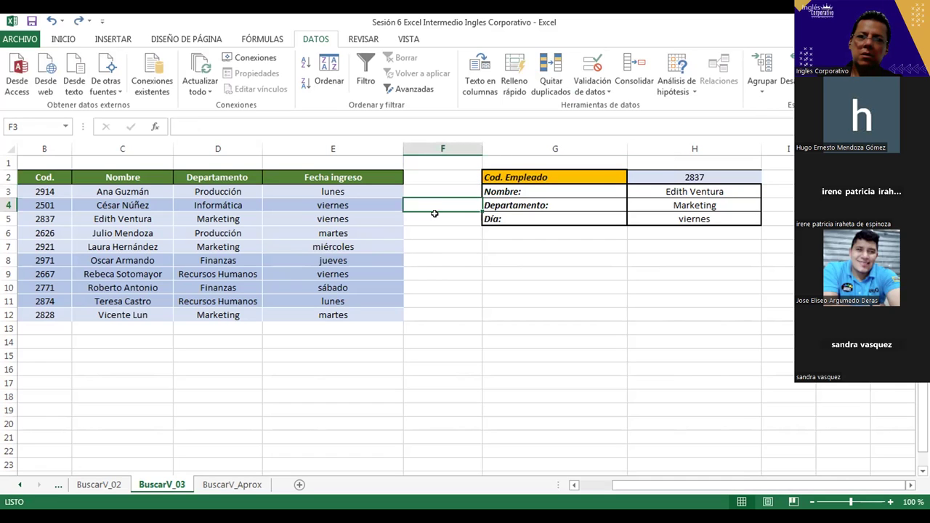
pyautogui.click(433, 187)
pyautogui.click(439, 175)
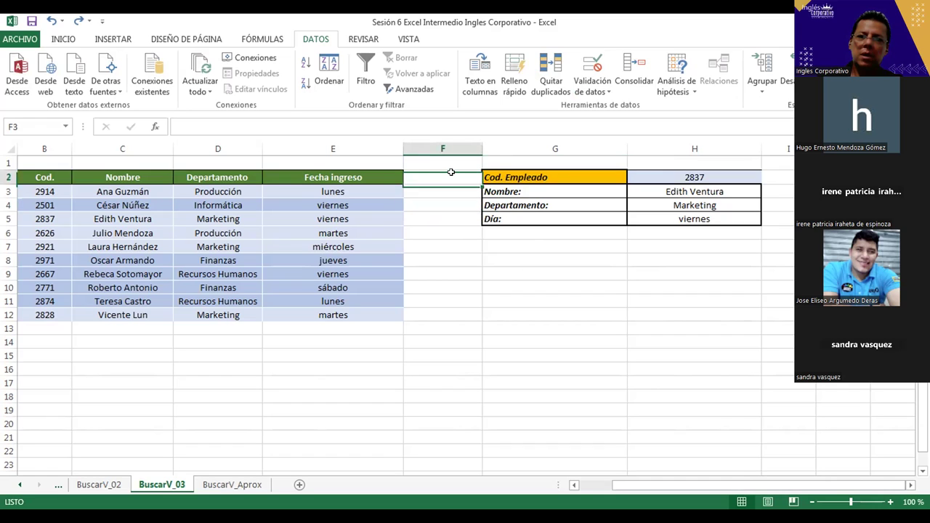
pyautogui.click(662, 173)
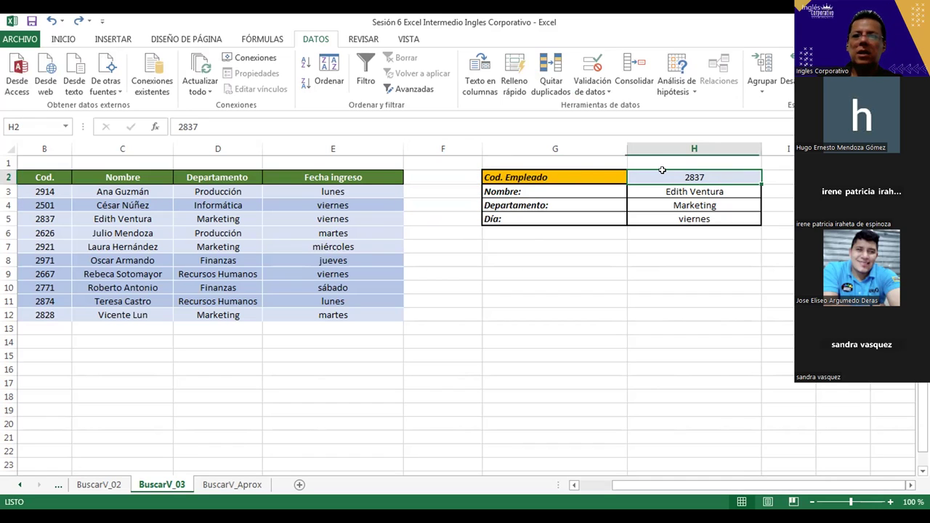
# - Give H2 Lista validation drawing codes from $B$3:$B$12 and show its dropdown
pyautogui.click(592, 89)
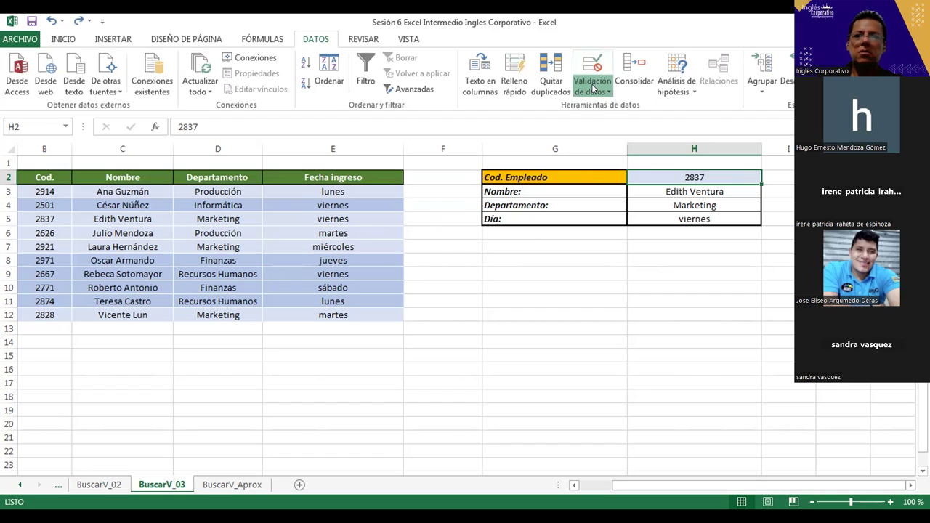
pyautogui.click(602, 106)
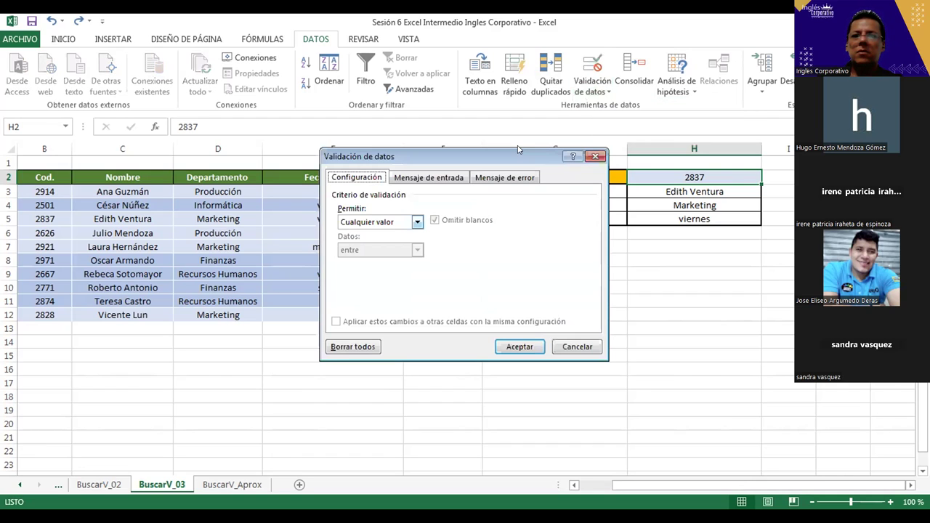
pyautogui.click(416, 222)
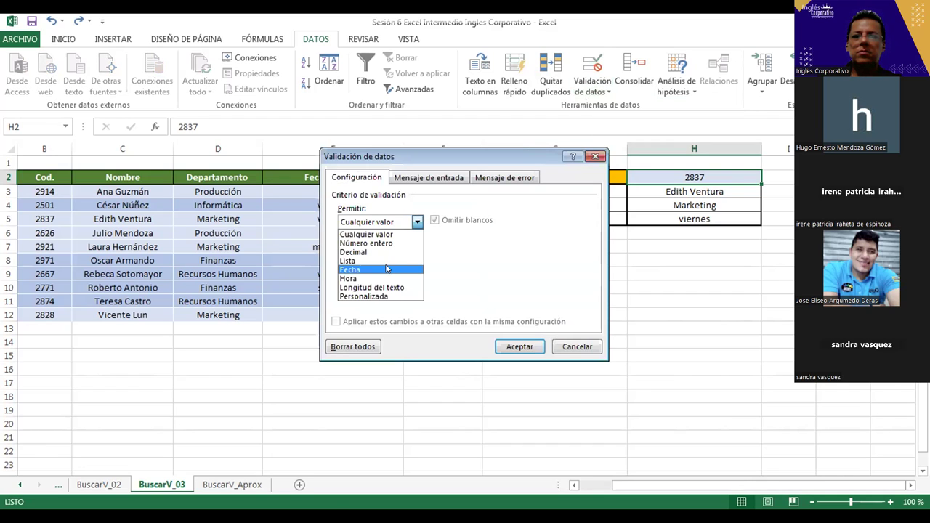
pyautogui.click(387, 262)
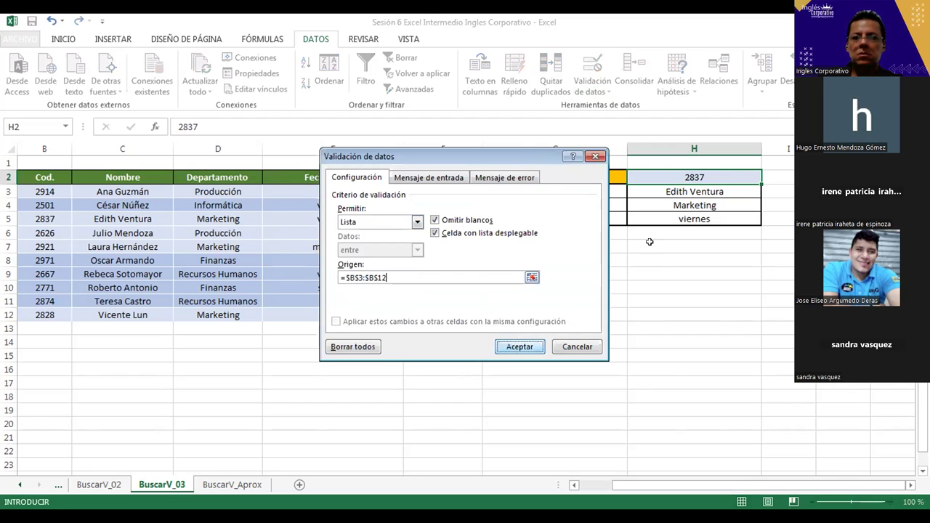
pyautogui.press('Return')
pyautogui.click(766, 177)
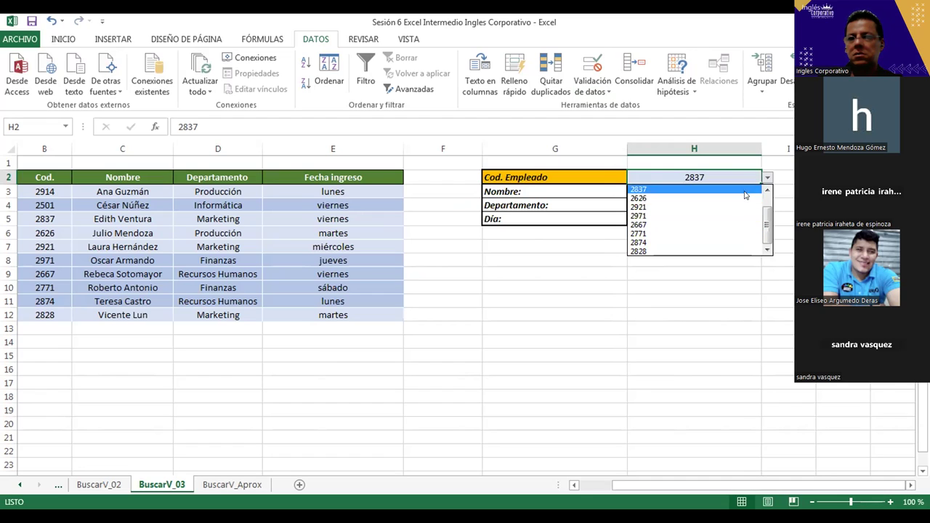
# - Test H2's dropdown by picking employee code 2971, then 2828
pyautogui.click(701, 216)
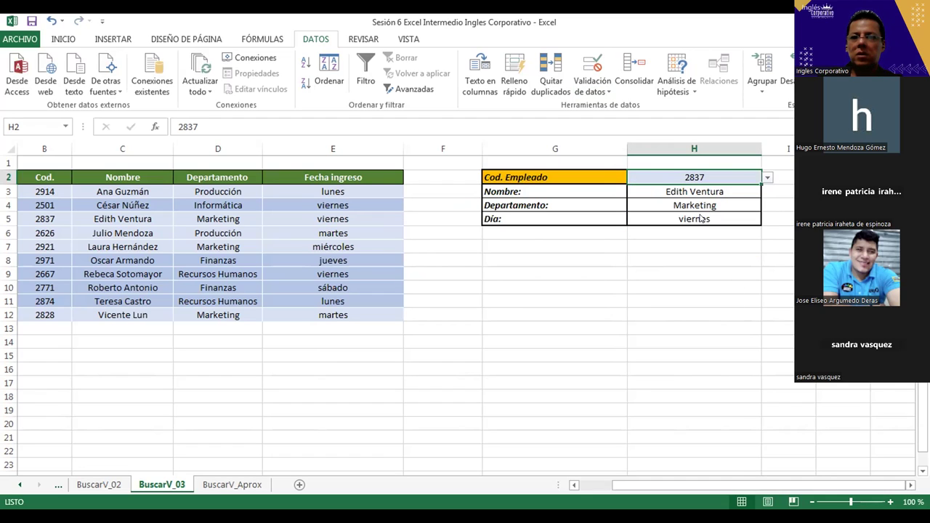
pyautogui.click(767, 177)
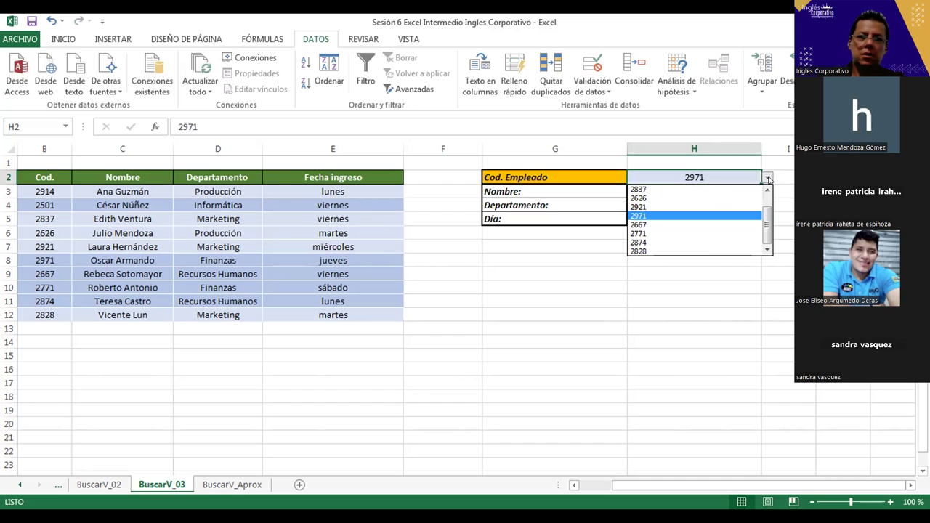
pyautogui.click(703, 249)
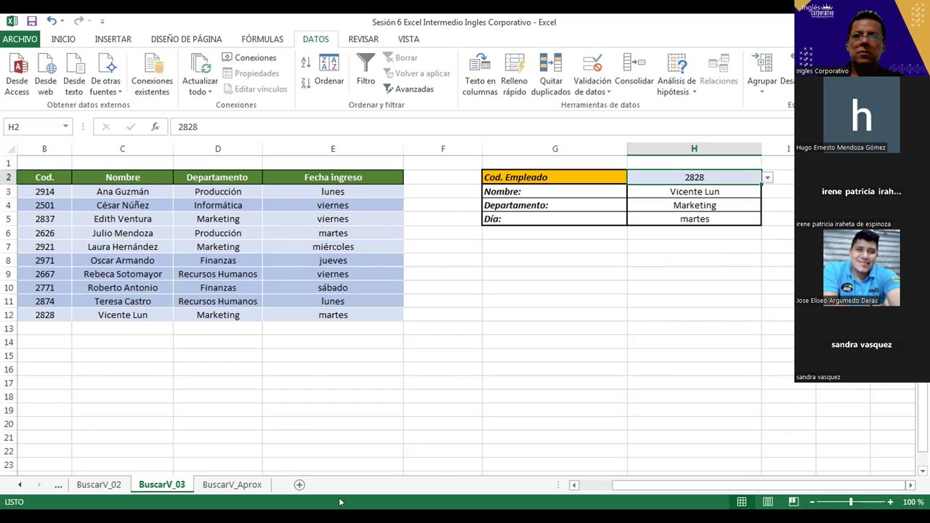
pyautogui.click(536, 371)
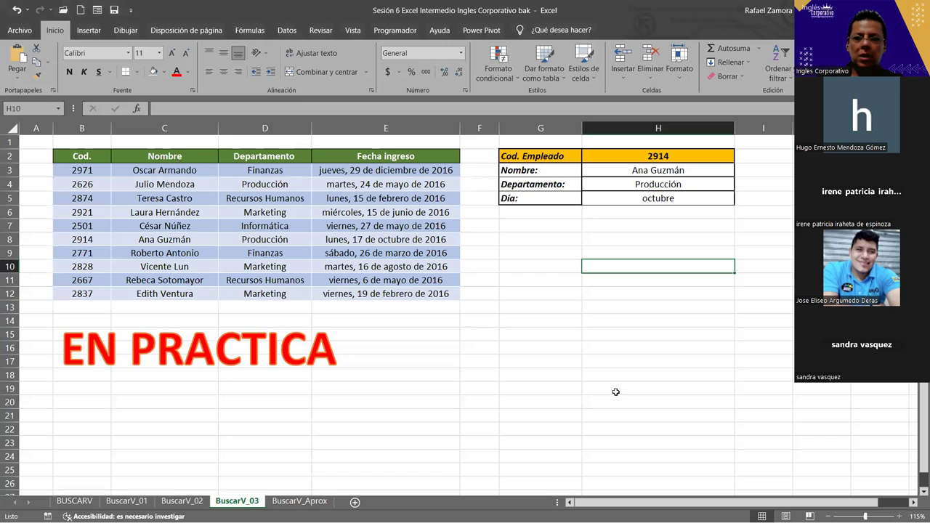
pyautogui.click(646, 347)
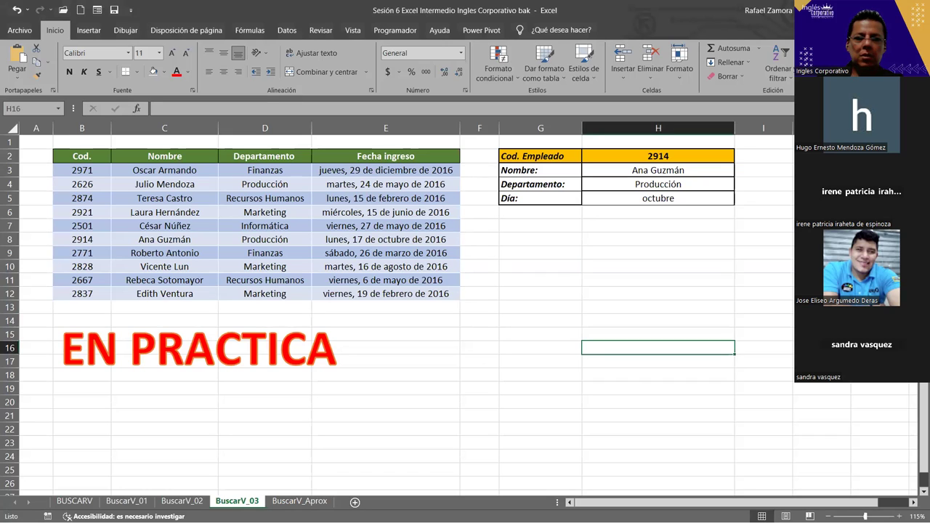
pyautogui.click(298, 501)
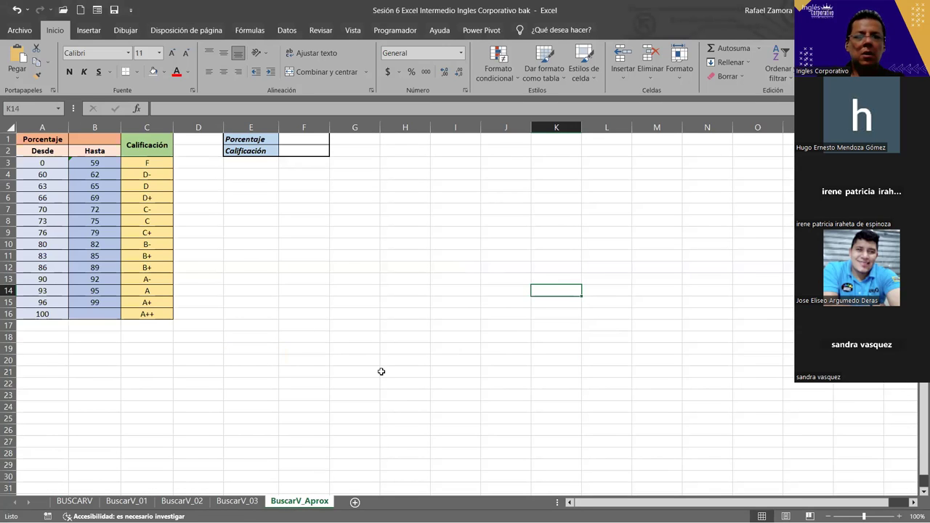
pyautogui.keyDown('ctrl'); pyautogui.scroll(2, 382, 372); pyautogui.keyUp('ctrl')
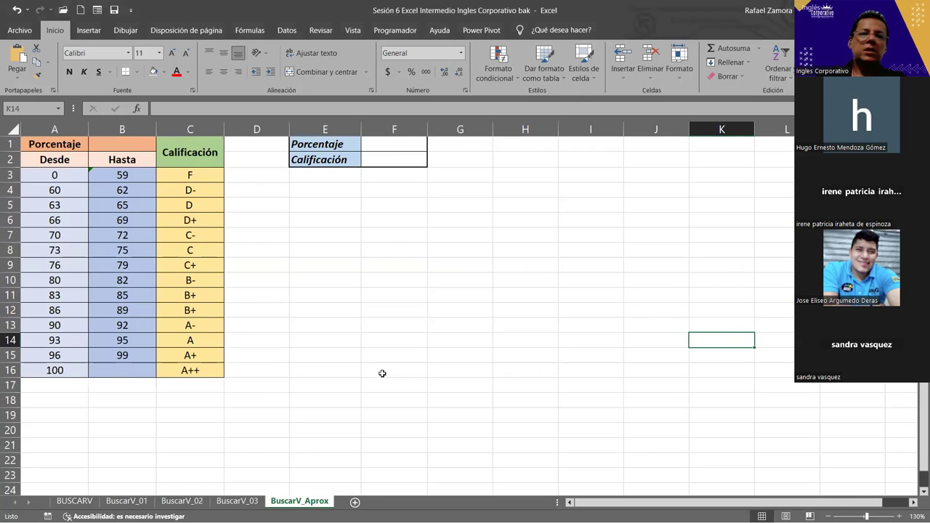
pyautogui.keyDown('ctrl'); pyautogui.scroll(1, 382, 373); pyautogui.keyUp('ctrl')
pyautogui.scroll(1, 382, 373)
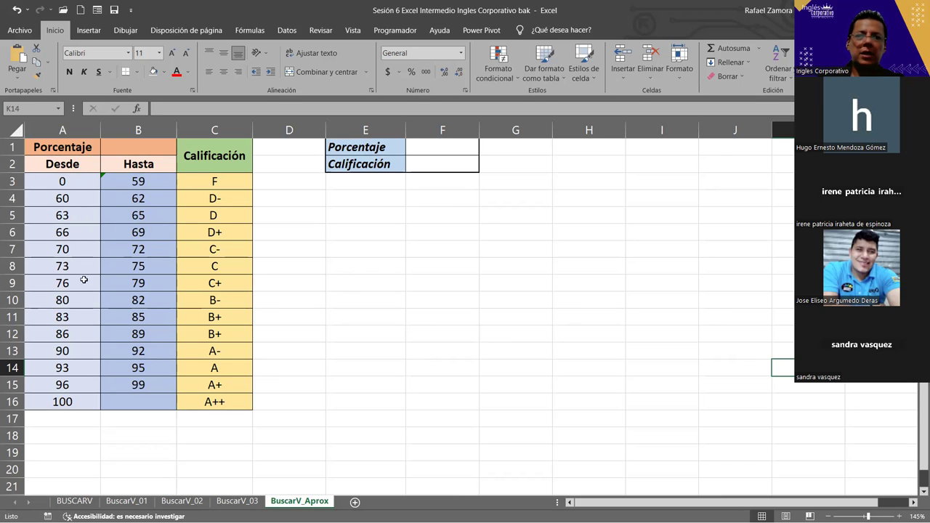
# - Enter 70 as the Porcentaje value in F1
pyautogui.click(416, 144)
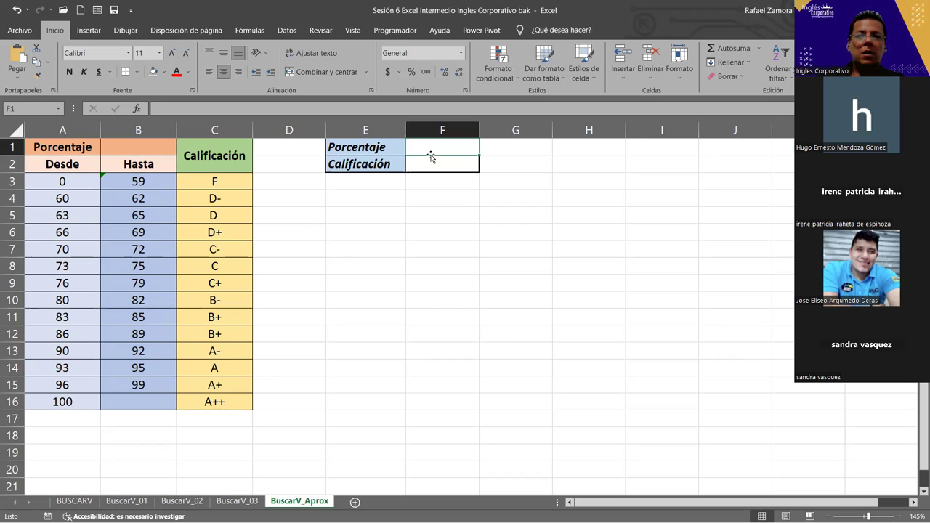
pyautogui.write('70')
pyautogui.press('Return')
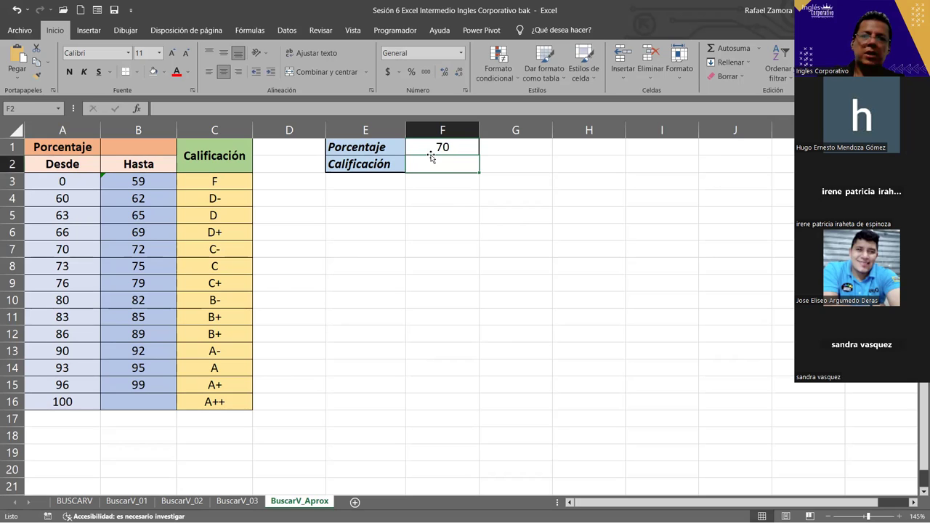
# - Enter =BUSCARV(F1,A3:C16,3,1) in F2, returning grade C- from the 70–72 row
pyautogui.write('=')
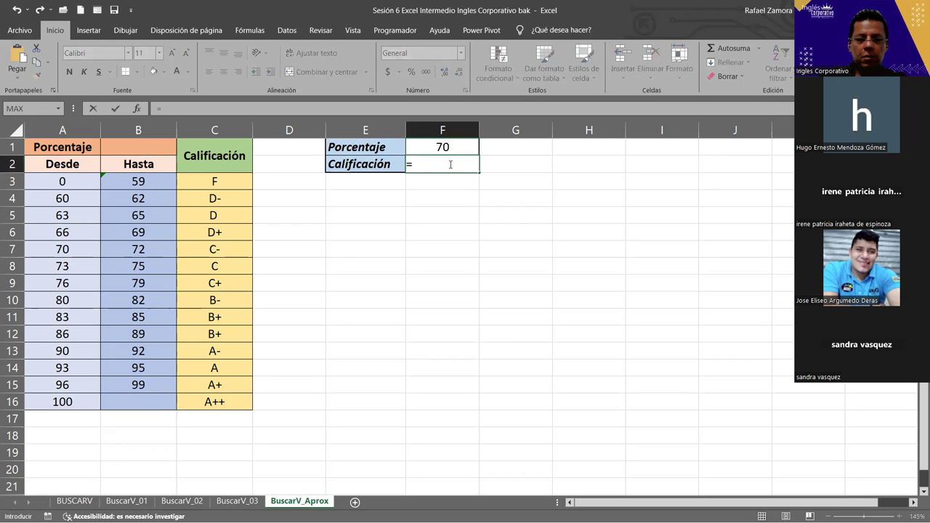
pyautogui.write('buscar')
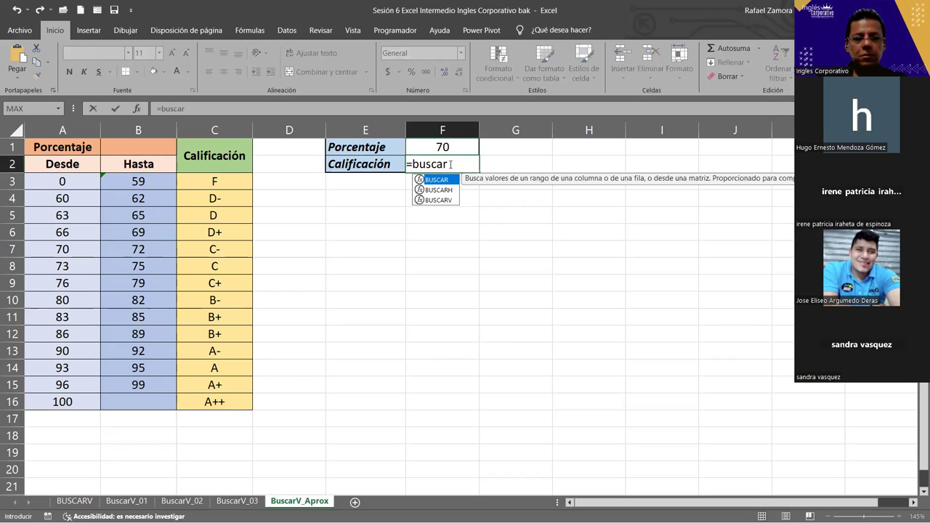
pyautogui.press('Down')
pyautogui.press('Down')
pyautogui.press('Tab')
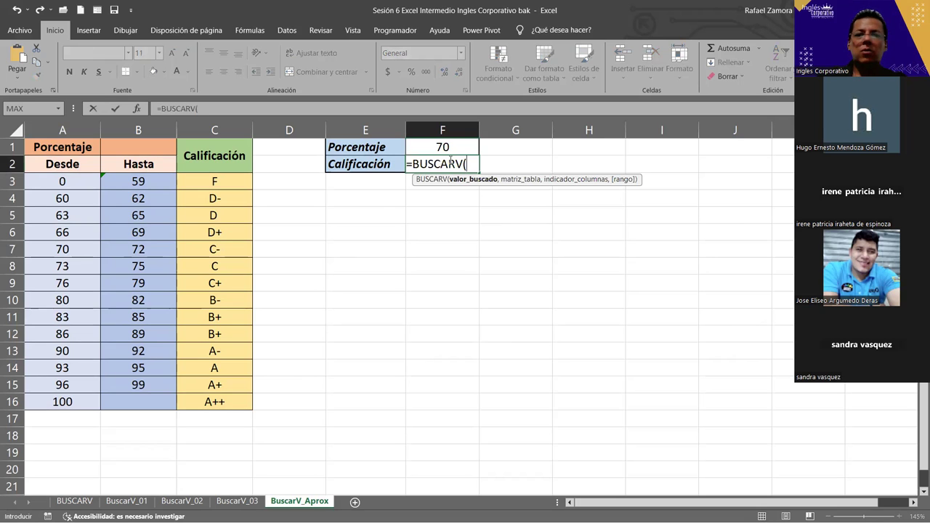
pyautogui.click(449, 147)
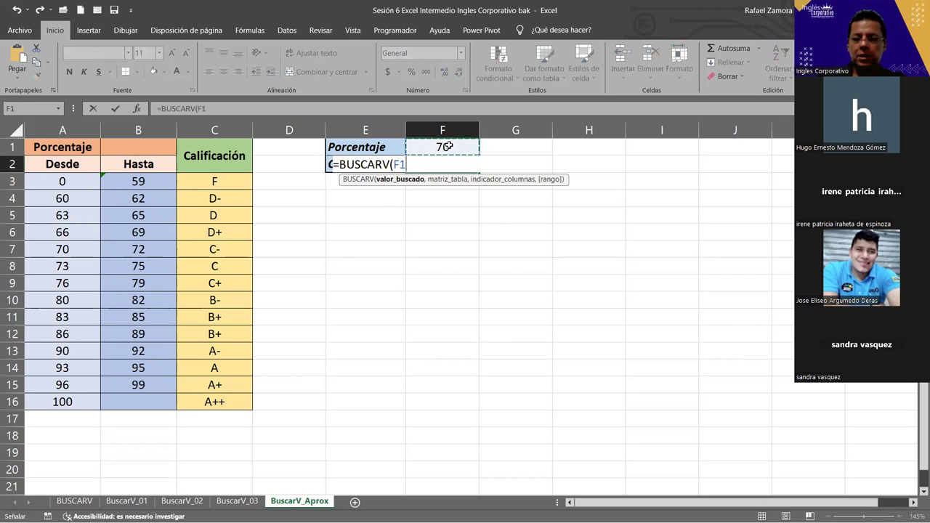
pyautogui.write(',')
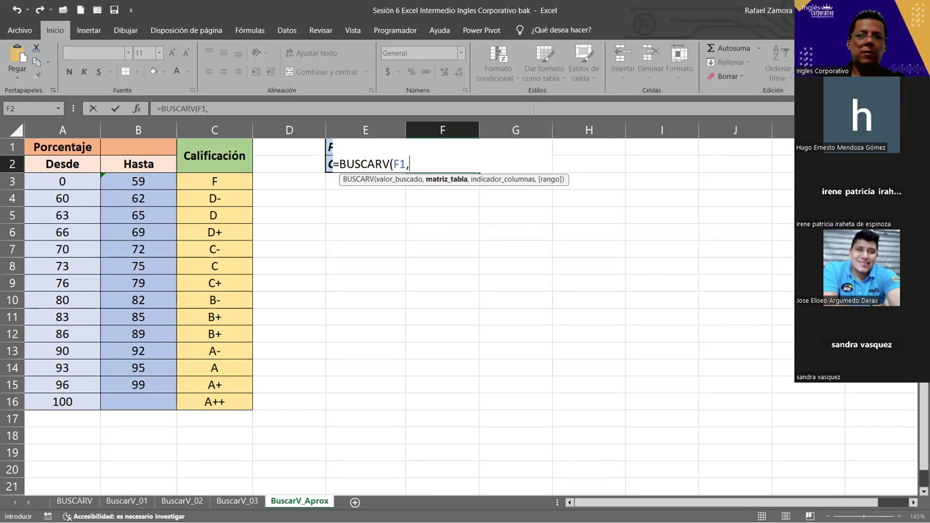
pyautogui.click(87, 184)
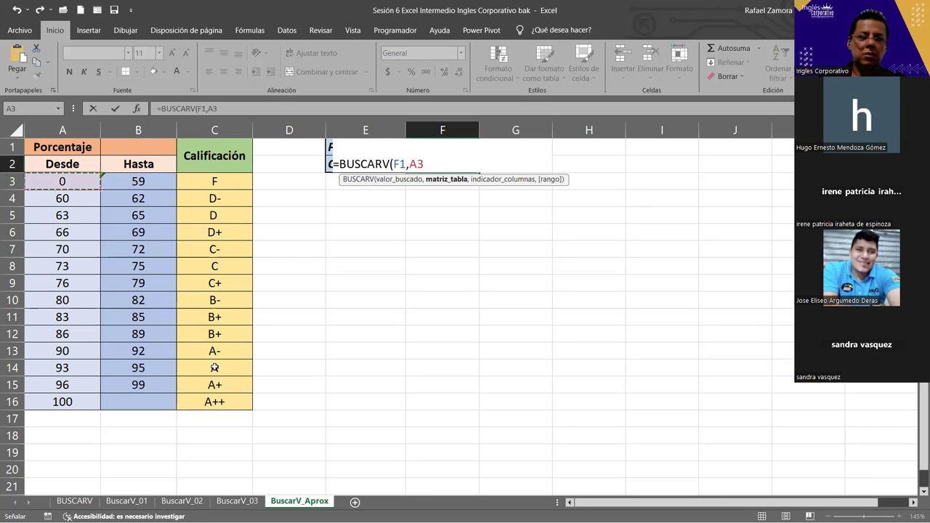
pyautogui.moveTo(87, 183); pyautogui.dragTo(218, 401)
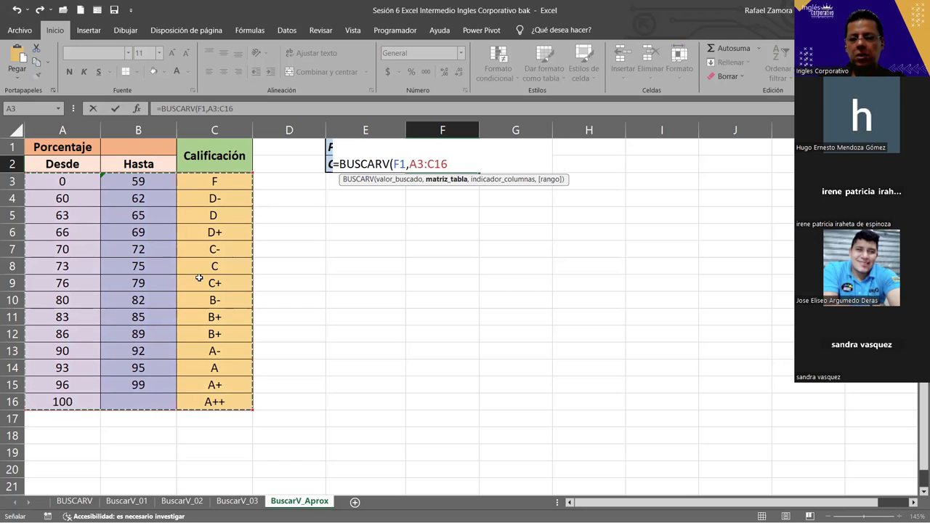
pyautogui.write(',')
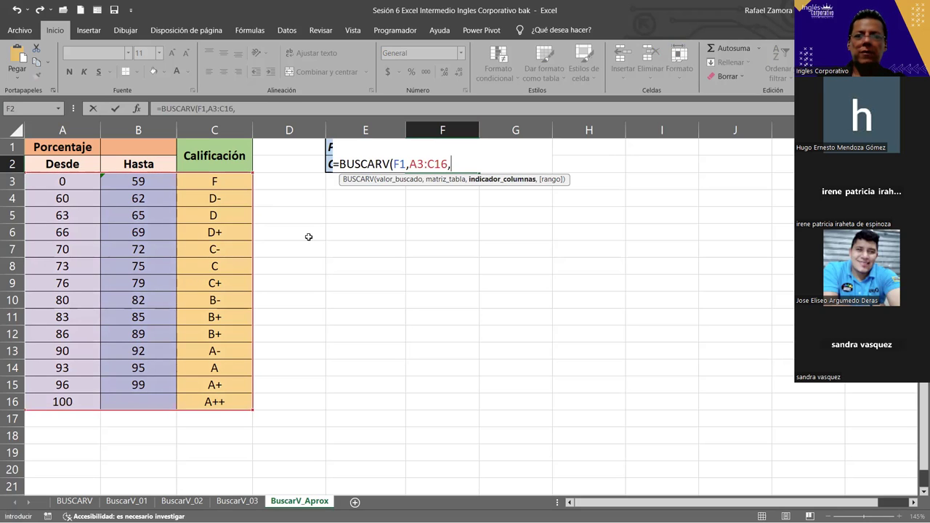
pyautogui.write('3')
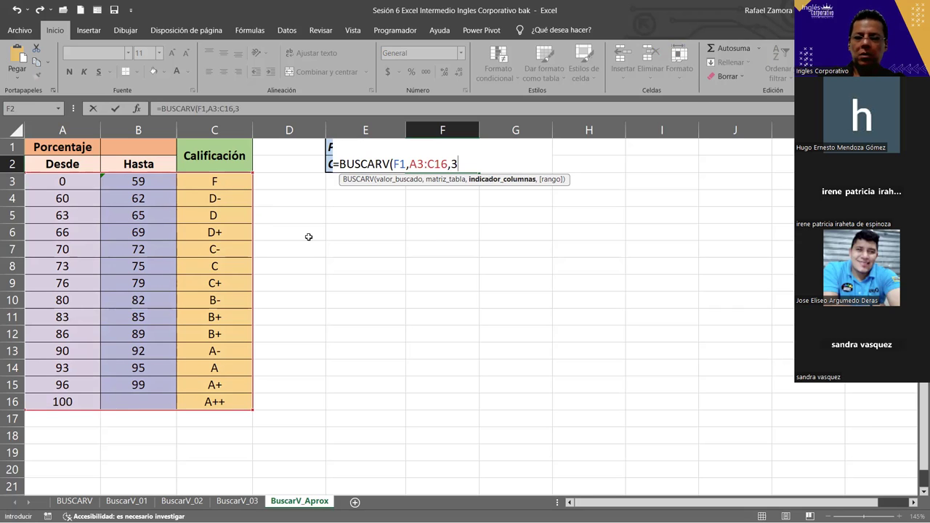
pyautogui.write(',')
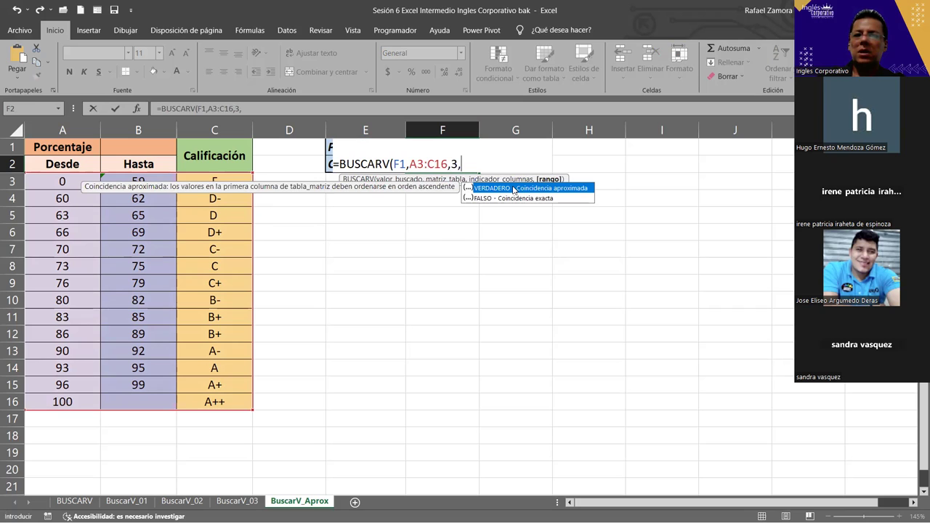
pyautogui.write('1')
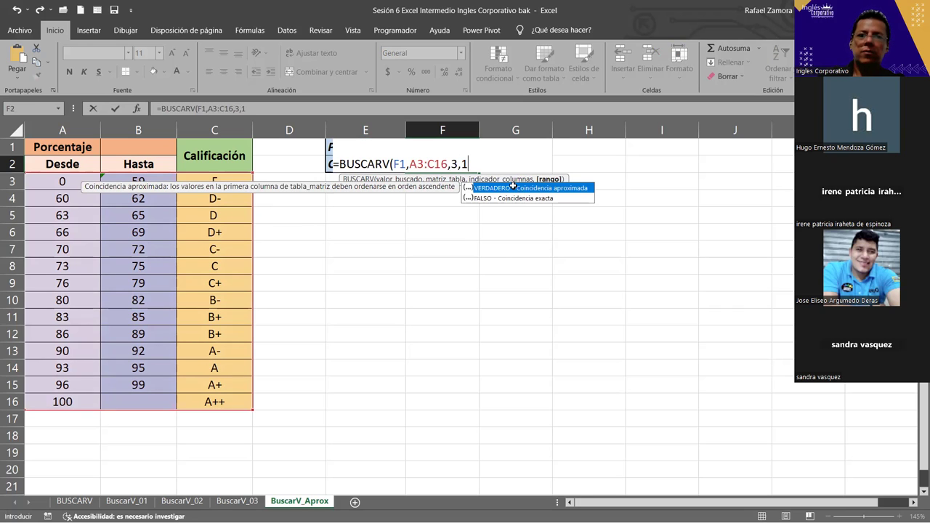
pyautogui.press('Return')
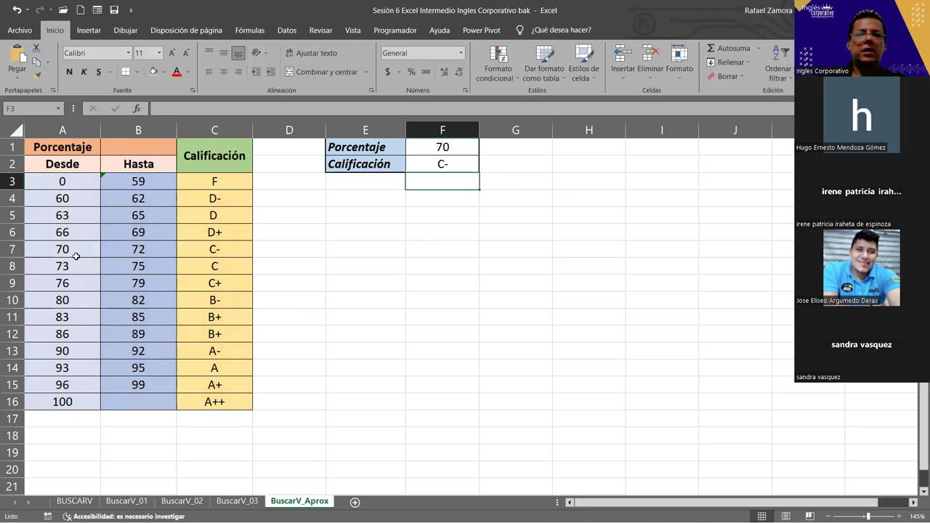
pyautogui.moveTo(72, 249); pyautogui.dragTo(203, 250)
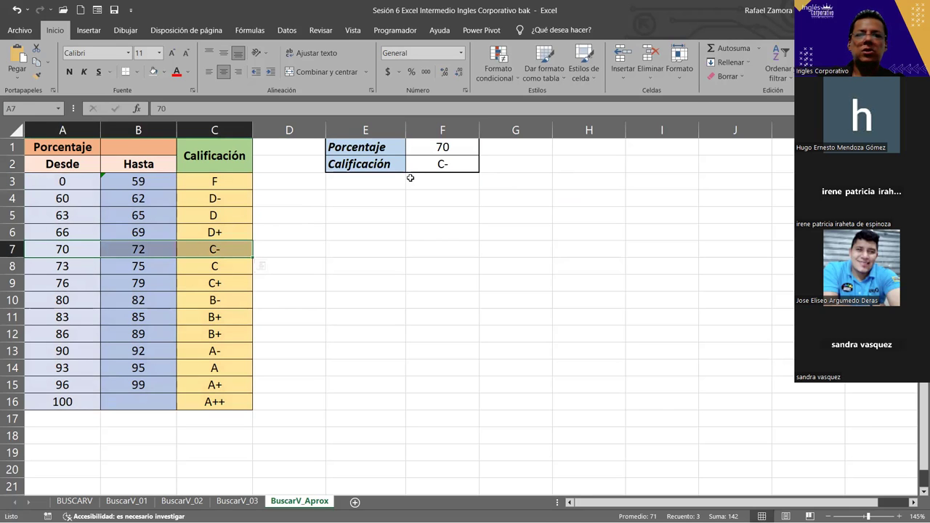
# - Try percentages 80, 96, 65, 75 and 81 in F1, matching 81 to grade B-
pyautogui.click(460, 148)
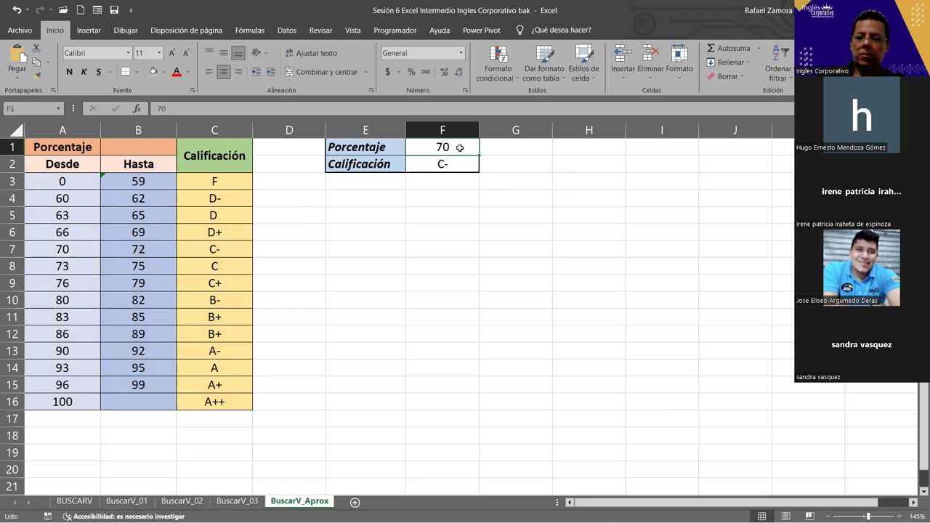
pyautogui.write('80')
pyautogui.hotkey('ctrl', 'Return')
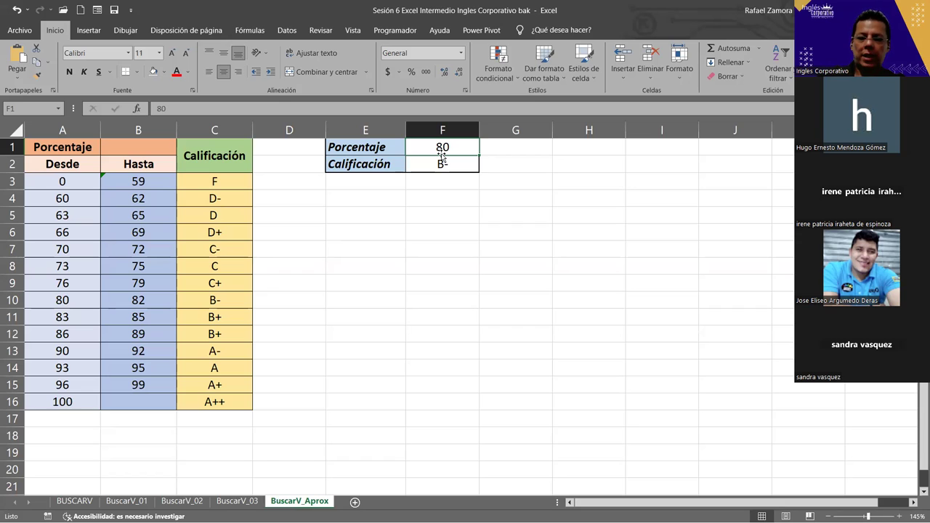
pyautogui.write('96')
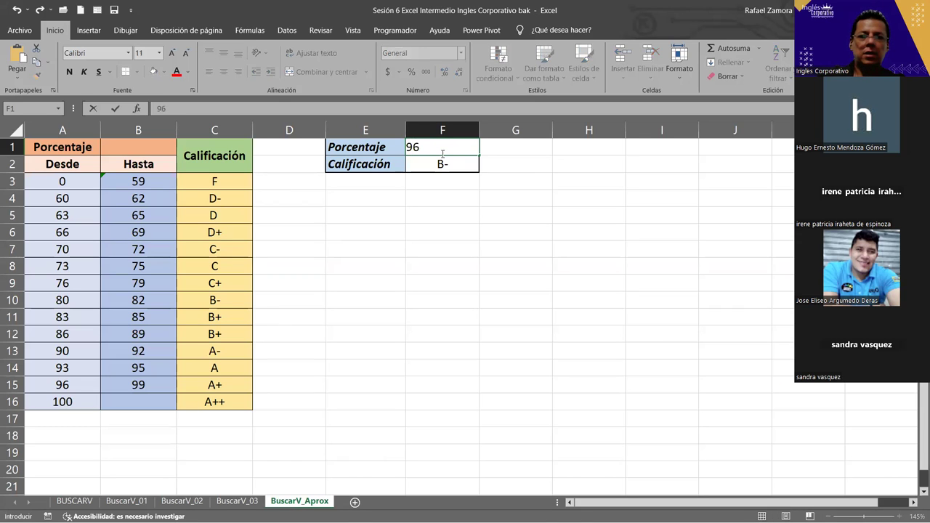
pyautogui.hotkey('ctrl', 'Return')
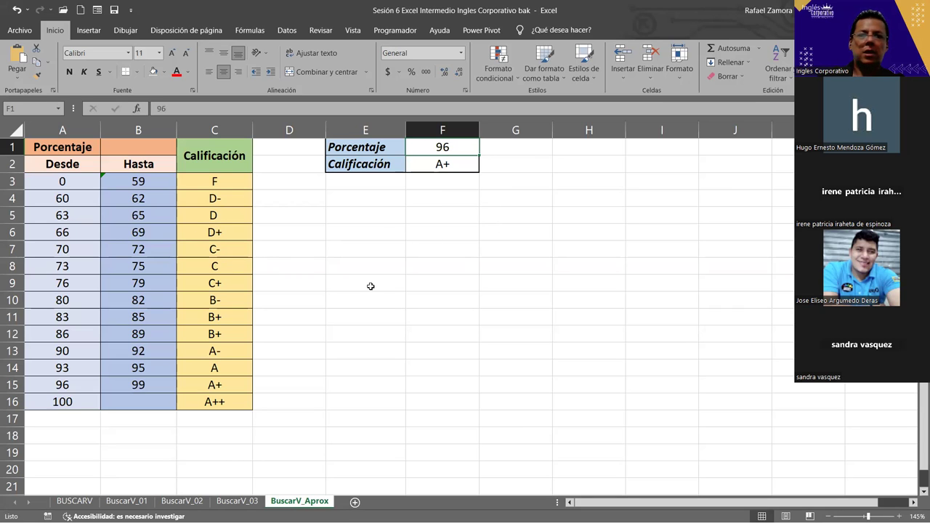
pyautogui.write('65')
pyautogui.hotkey('ctrl', 'Return')
pyautogui.write('75')
pyautogui.hotkey('ctrl', 'Return')
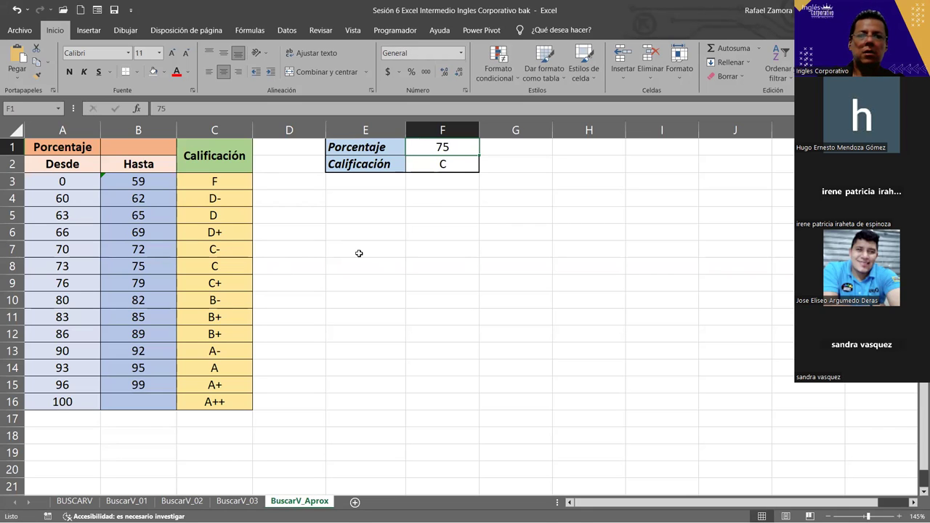
pyautogui.write('81')
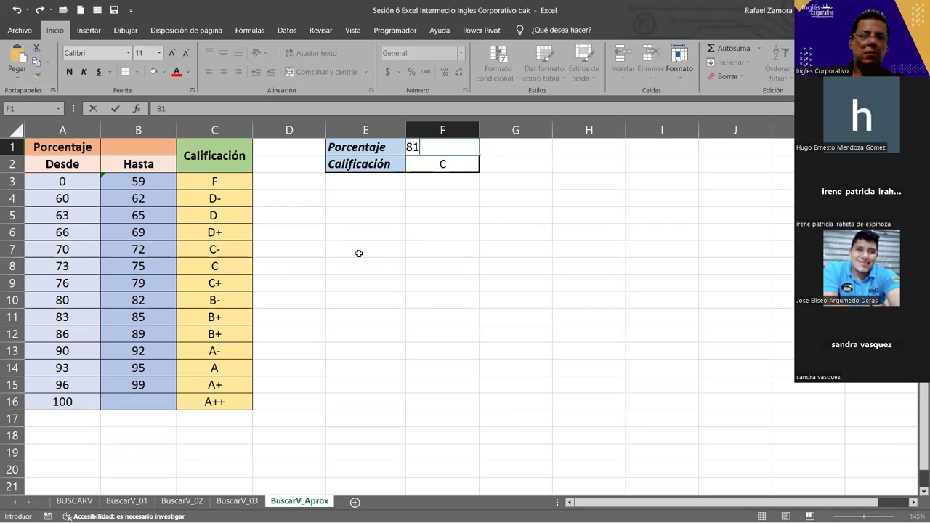
pyautogui.hotkey('ctrl', 'Return')
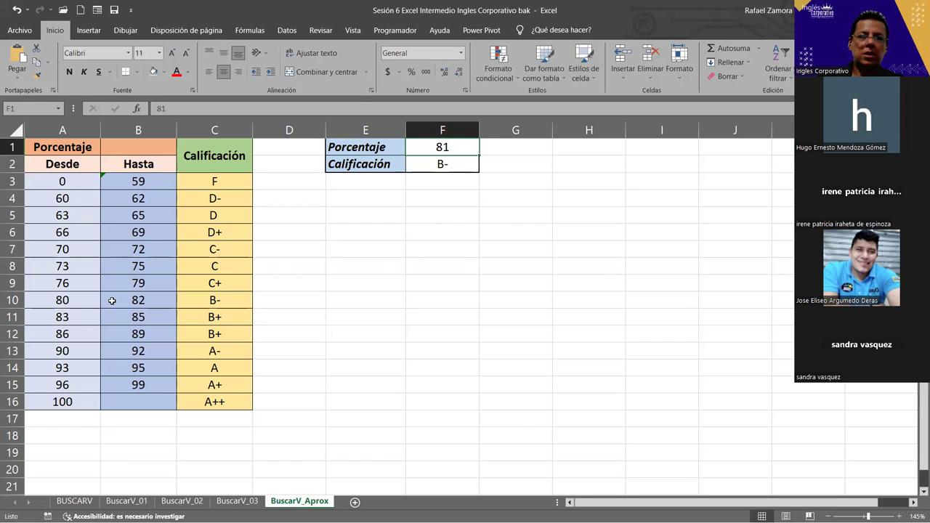
pyautogui.moveTo(84, 298); pyautogui.dragTo(123, 299)
pyautogui.click(224, 300)
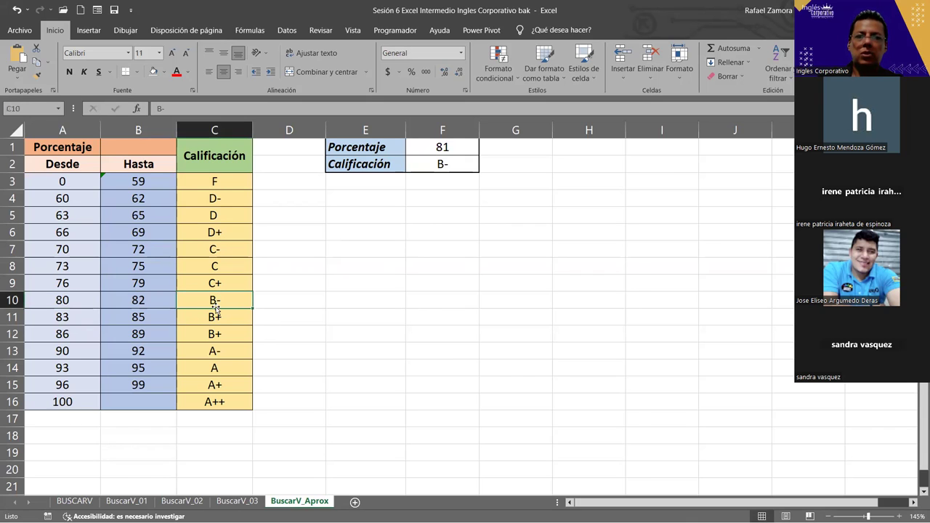
# - Try 67, then 50, 45 and finally 35 in F1, checking the grade brackets
pyautogui.click(442, 146)
pyautogui.write('67')
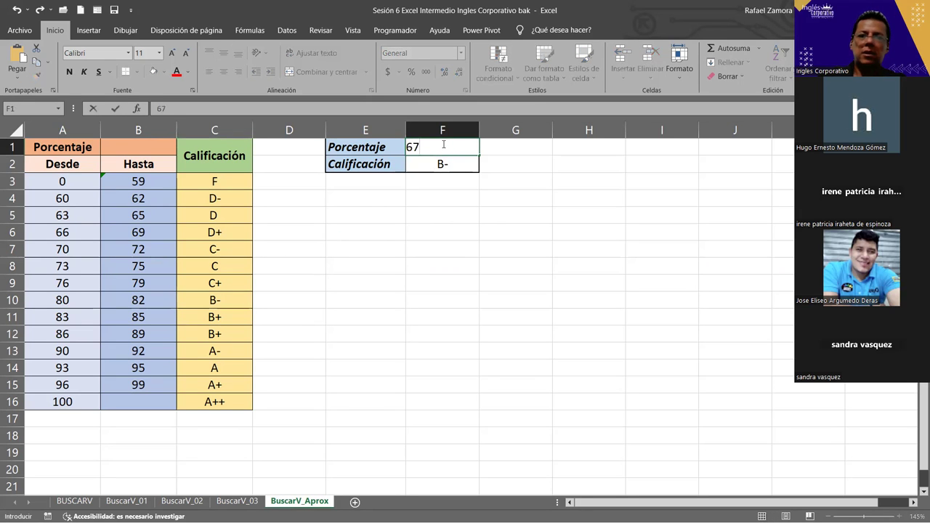
pyautogui.hotkey('ctrl', 'Return')
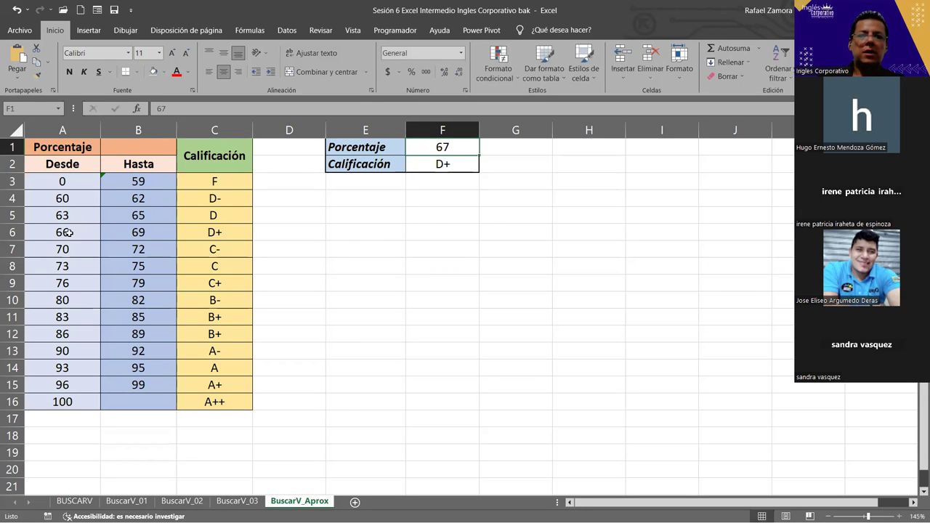
pyautogui.moveTo(69, 232); pyautogui.dragTo(120, 232)
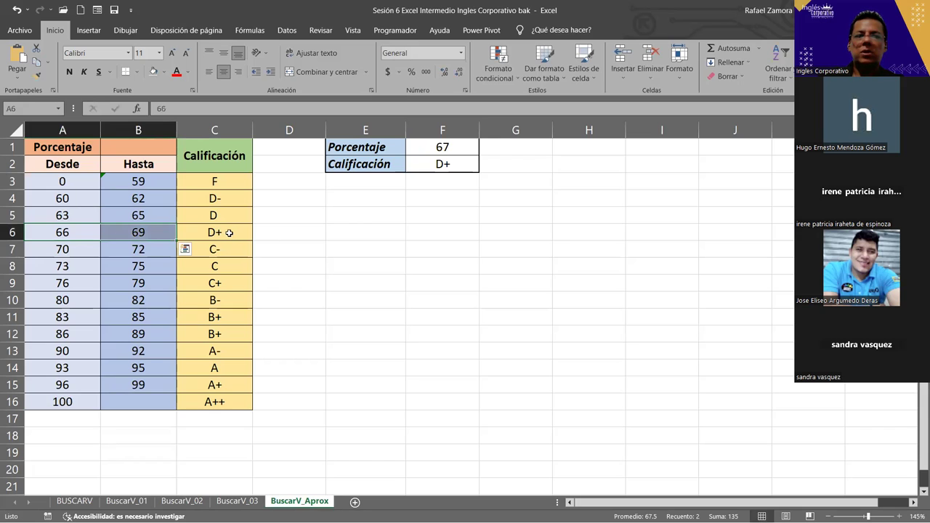
pyautogui.click(457, 147)
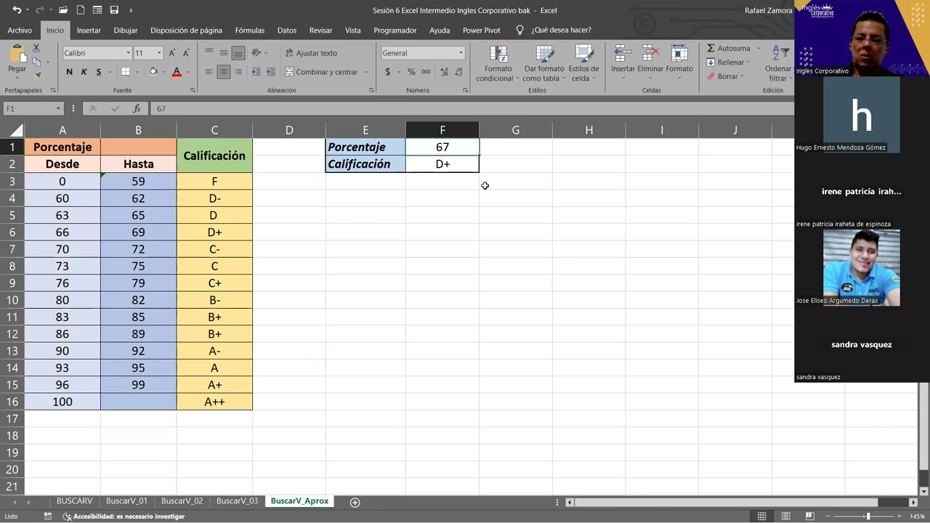
pyautogui.write('50')
pyautogui.hotkey('ctrl', 'Return')
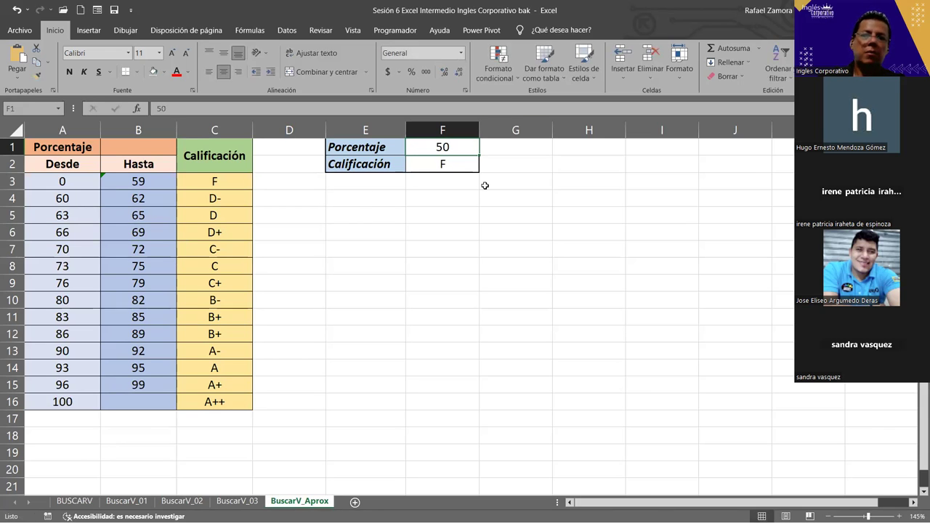
pyautogui.write('45')
pyautogui.hotkey('ctrl', 'Return')
pyautogui.write('35')
pyautogui.hotkey('ctrl', 'Return')
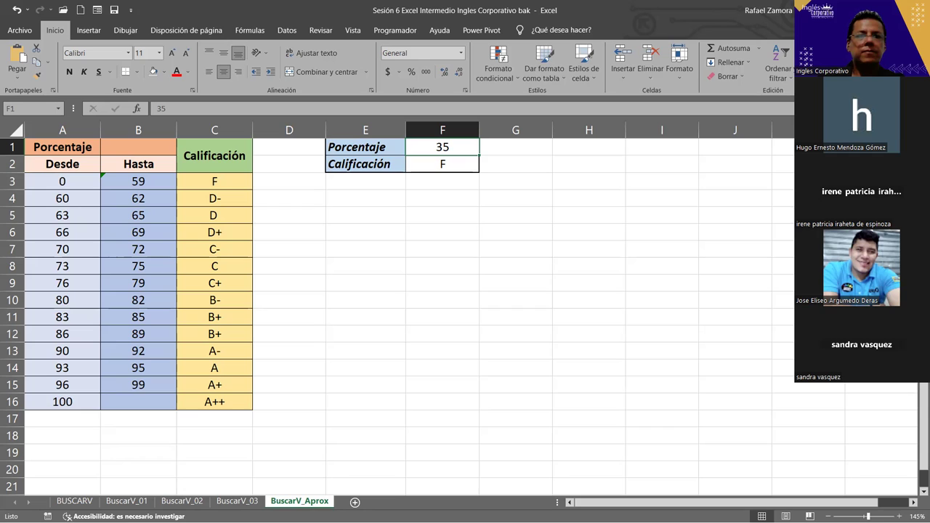
# - Alt+Tab between windows until the Sesión 7 workbook shows its BUSCARH sheet
pyautogui.hotkey('alt', 'Tab')
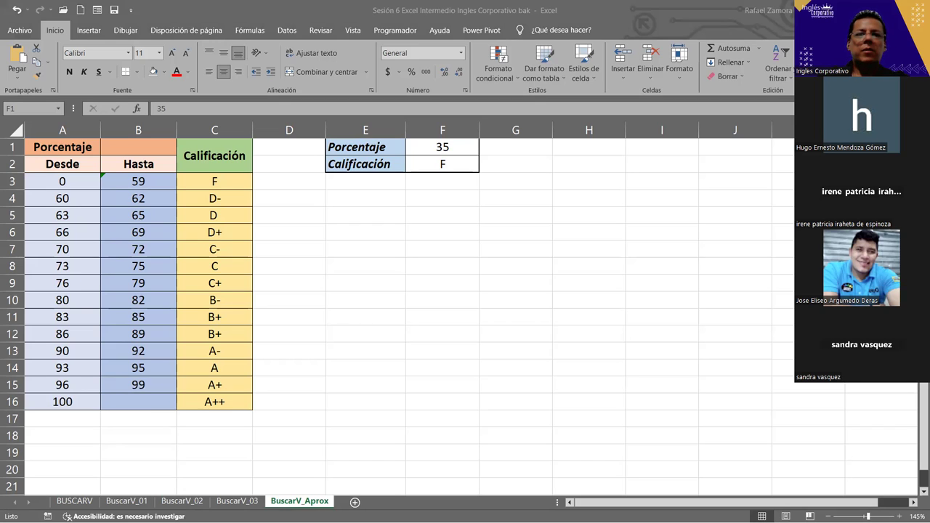
pyautogui.hotkey('alt', 'Tab')
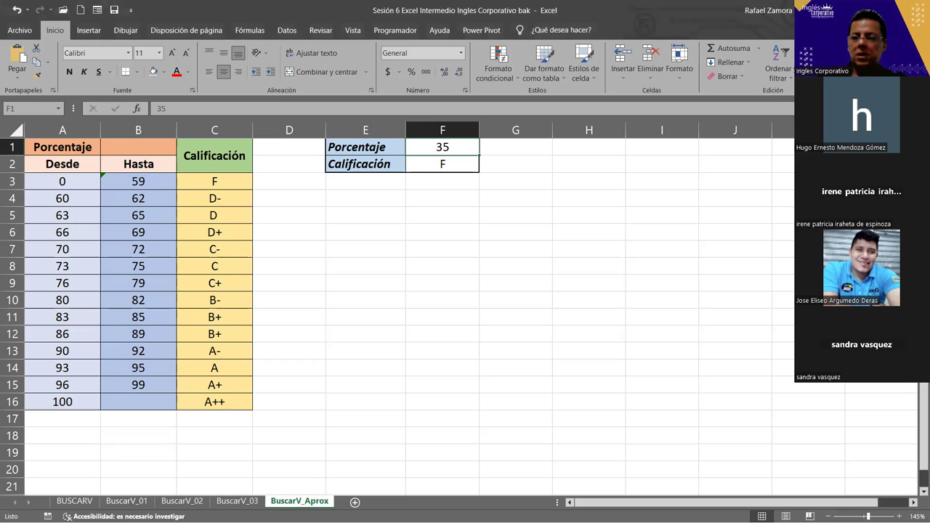
pyautogui.hotkey('alt', 'Tab')
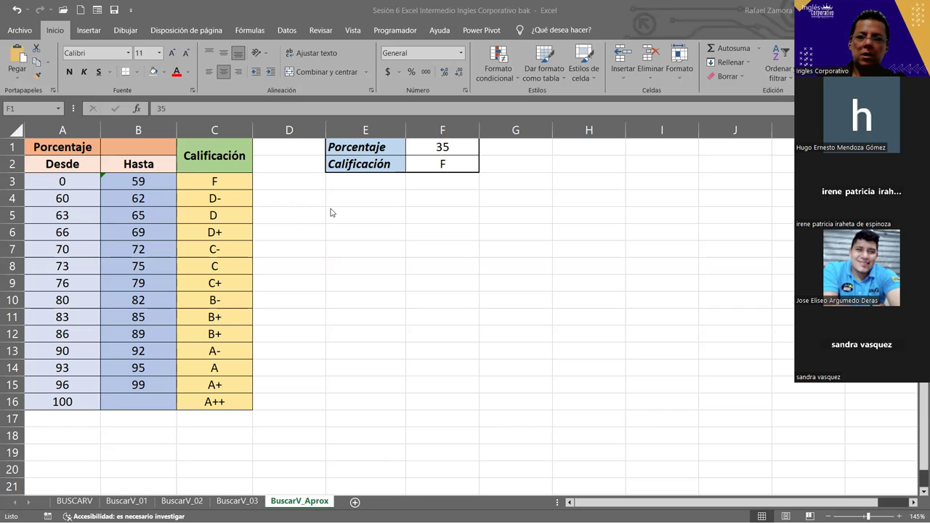
pyautogui.hotkey('alt', 'Tab')
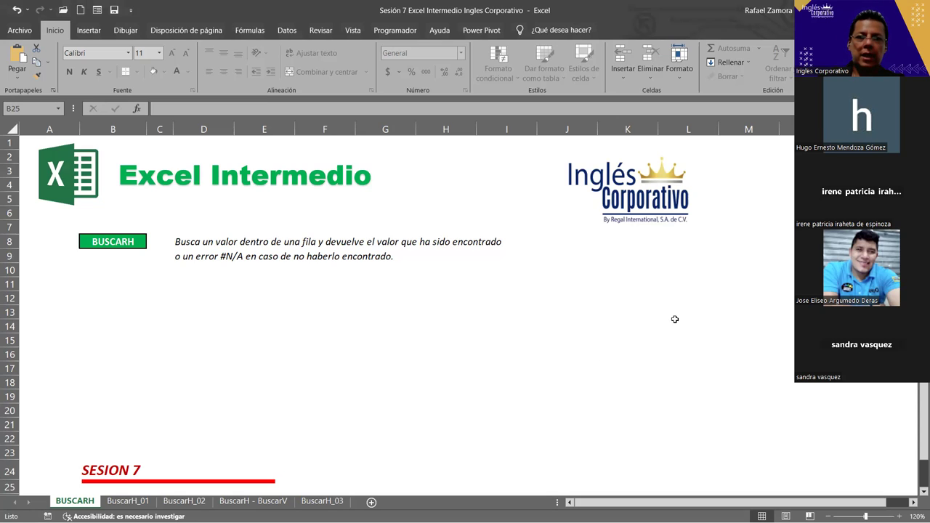
# - Switch to the BuscarH_01 sheet with the vendors' monthly Ventas table
pyautogui.click(130, 501)
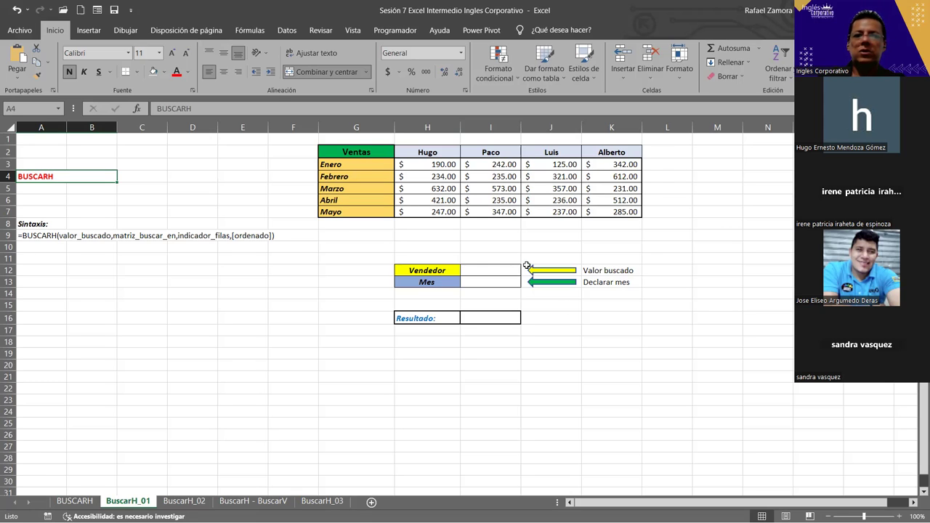
# - Review the sales table's vendor headers, Hugo to Luis, and the month names in column G
pyautogui.scroll(1, 663, 339)
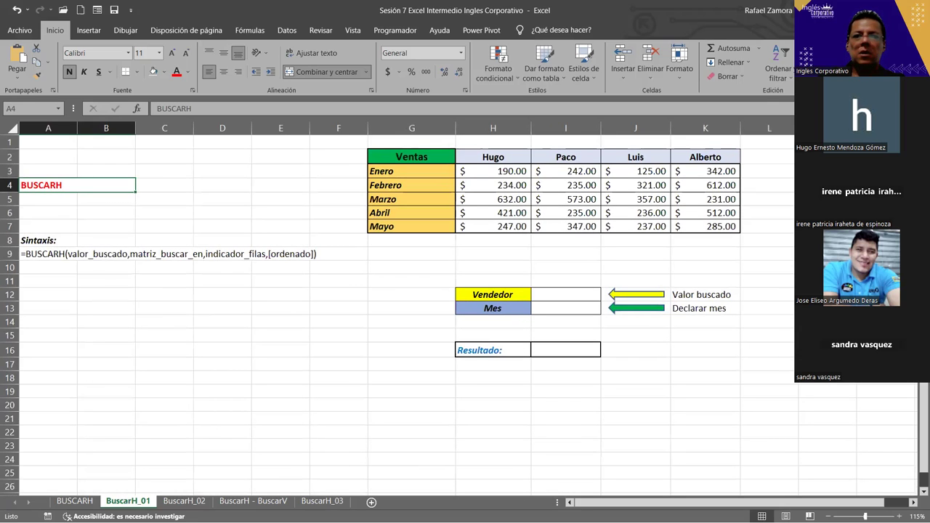
pyautogui.click(431, 160)
pyautogui.moveTo(502, 160); pyautogui.dragTo(705, 157)
pyautogui.moveTo(442, 173); pyautogui.dragTo(440, 224)
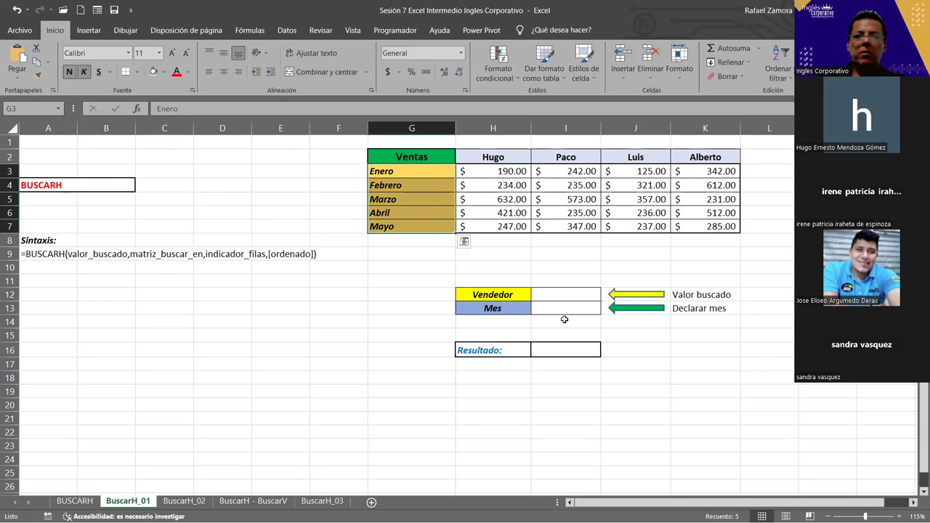
# - Enter Hugo as the Vendedor in I12 and Febrero as the Mes in I13
pyautogui.click(559, 298)
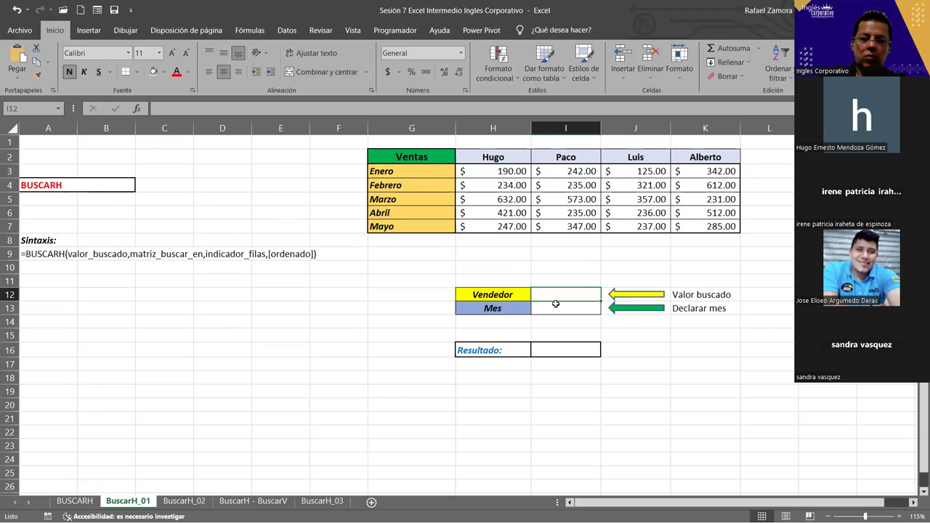
pyautogui.write('Hugo')
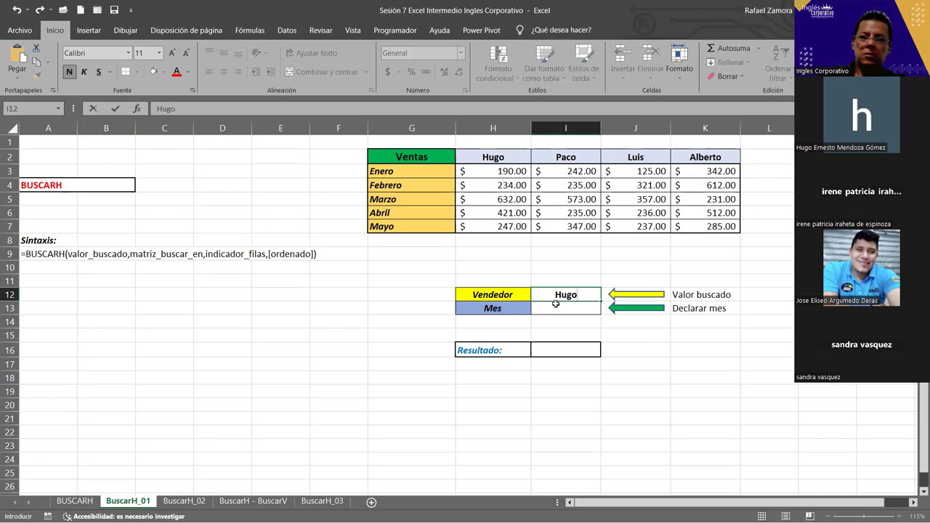
pyautogui.press('Return')
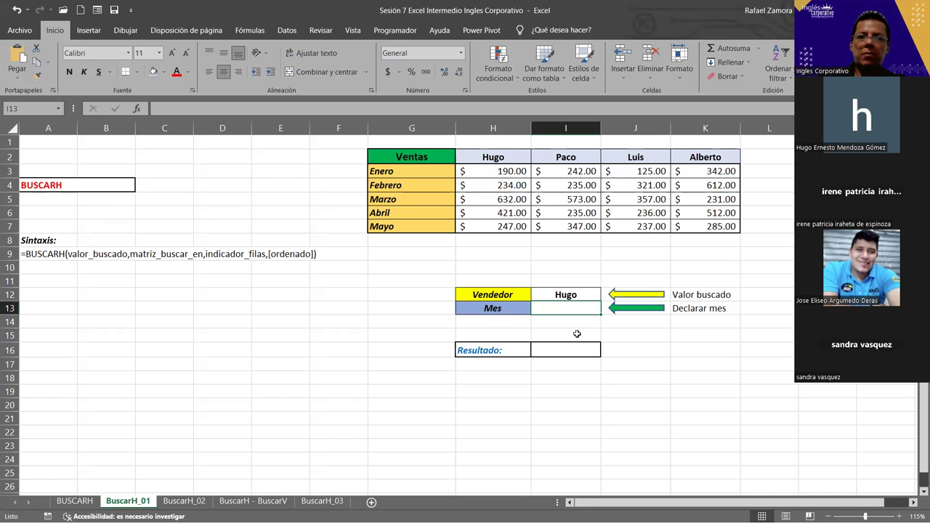
pyautogui.write('Febrero')
pyautogui.click(576, 334)
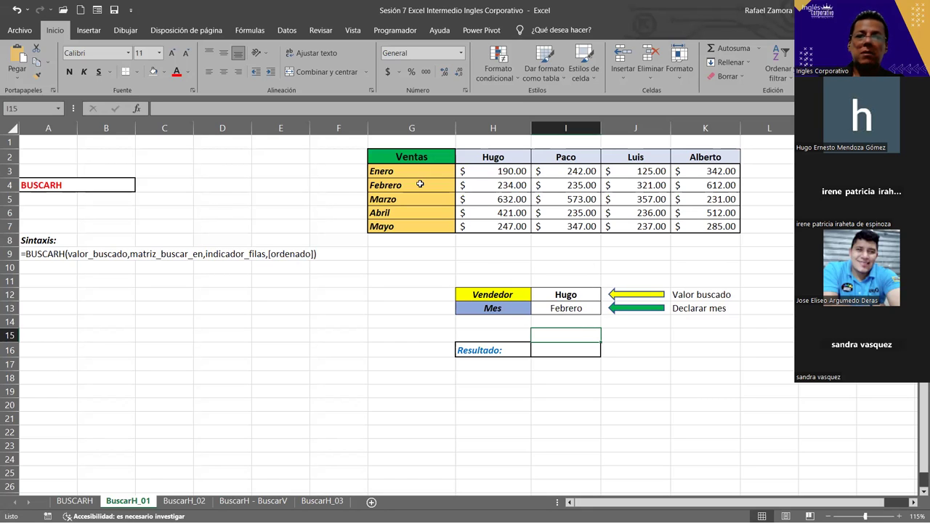
pyautogui.click(583, 351)
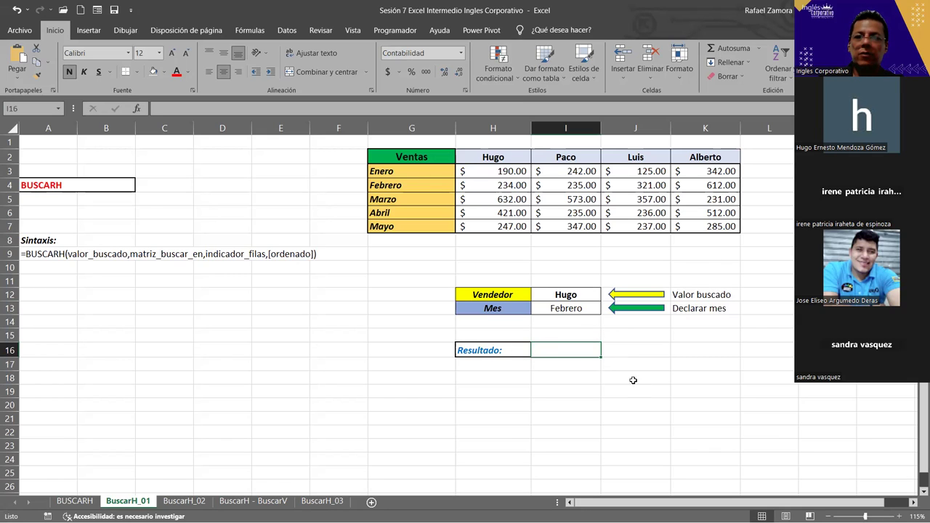
# - Start a BUSCARH formula in I16 using I12 as the lookup value
pyautogui.write('=')
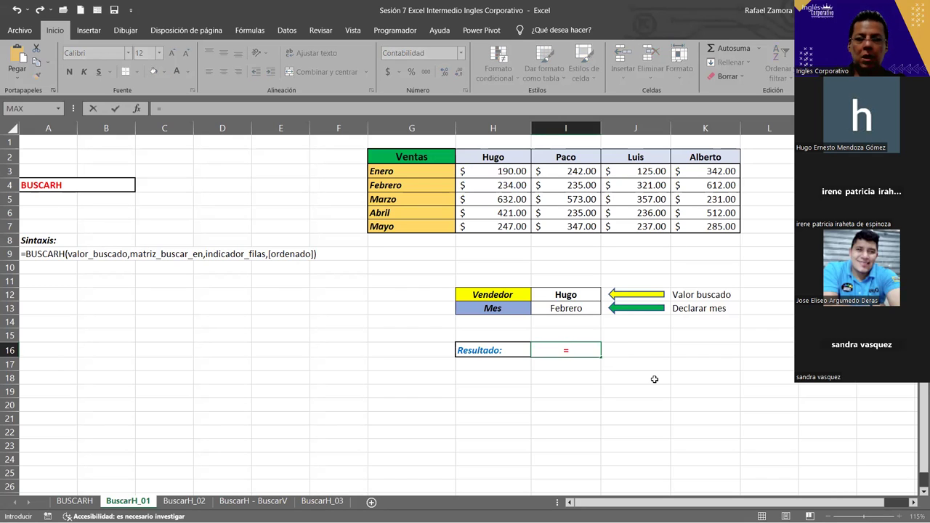
pyautogui.write('buscar')
pyautogui.press('Down')
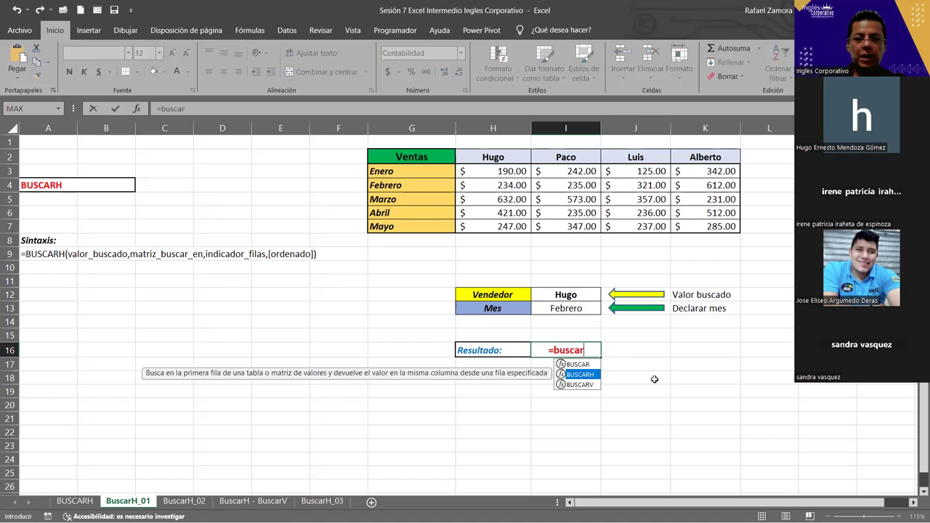
pyautogui.press('Tab')
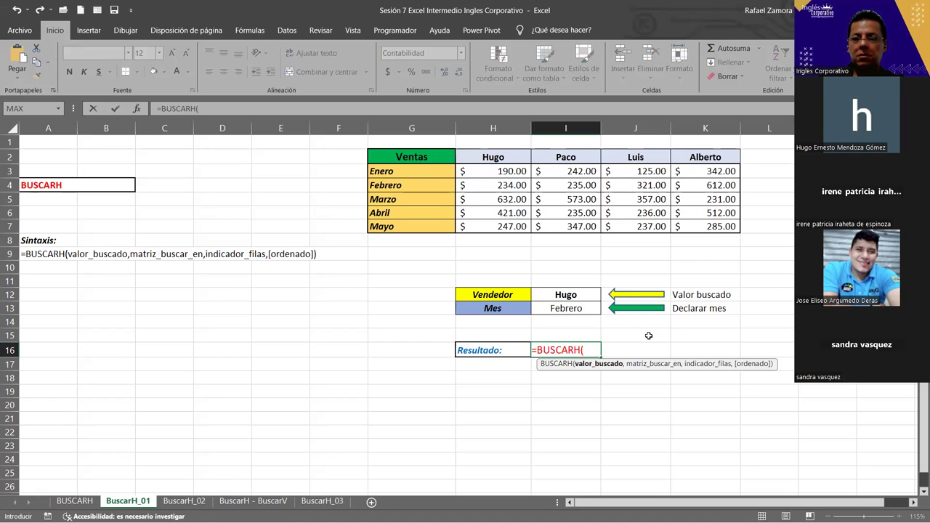
pyautogui.click(580, 294)
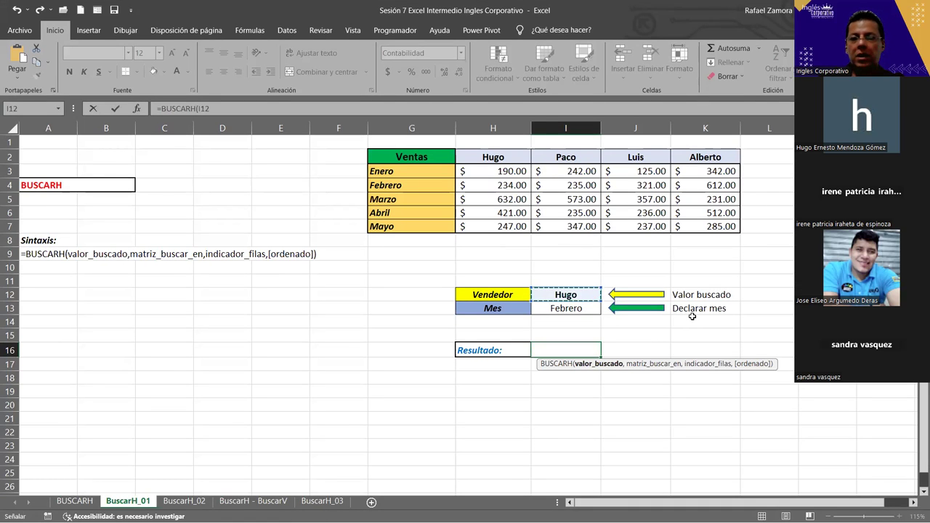
pyautogui.write(',')
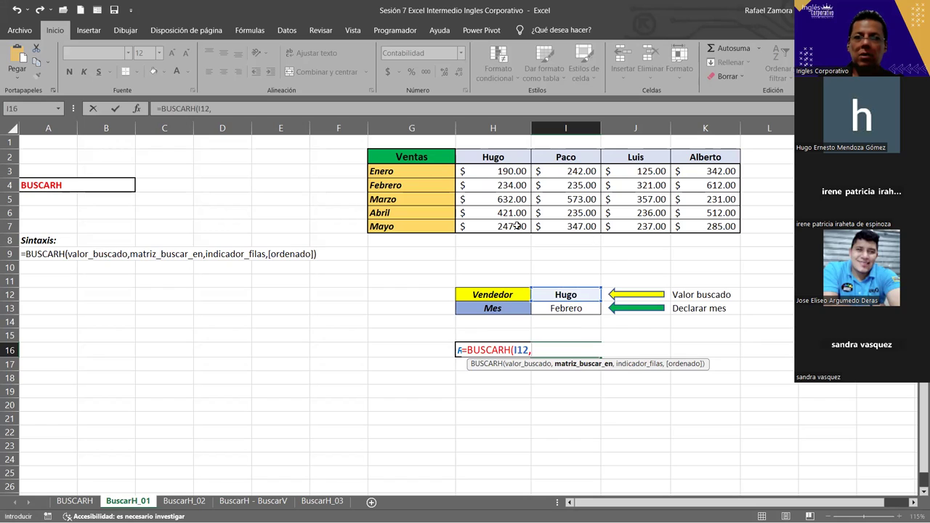
# - Set the lookup range to H2:K7, then add row index 3 and exact match 0
pyautogui.click(436, 171)
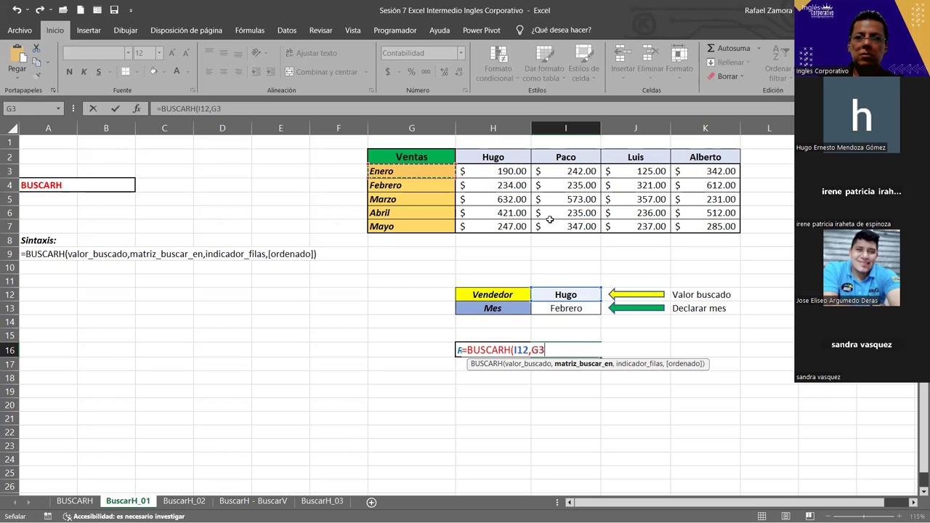
pyautogui.hotkey('ctrl', 'shift', 'Right')
pyautogui.hotkey('ctrl', 'shift', 'Down')
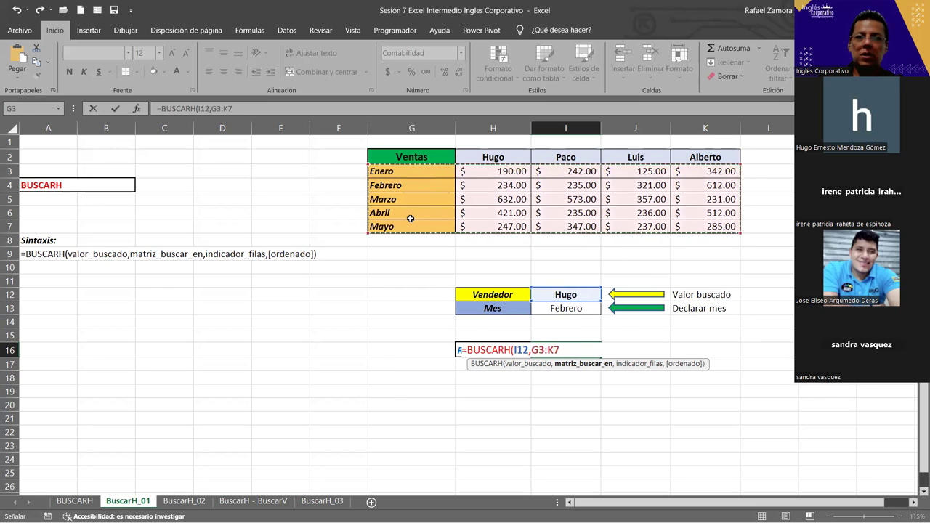
pyautogui.click(488, 157)
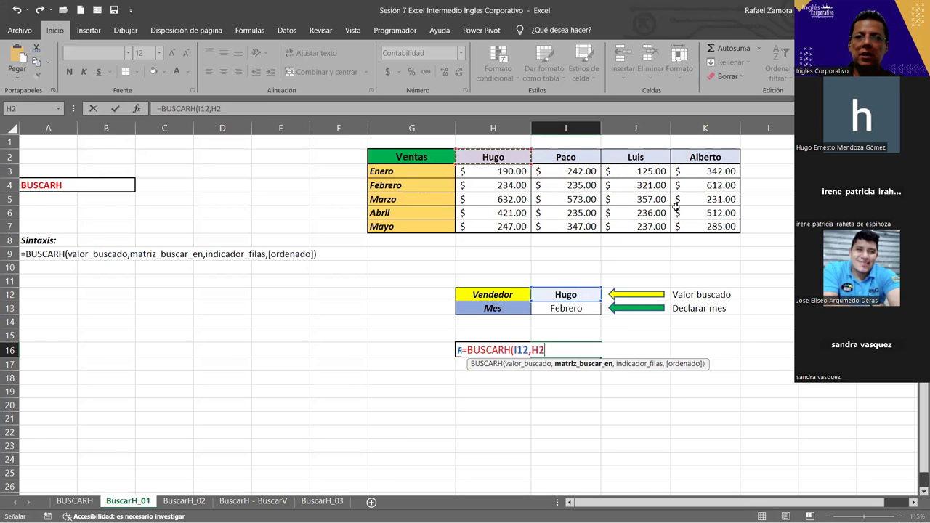
pyautogui.hotkey('ctrl', 'shift', 'Right')
pyautogui.hotkey('ctrl', 'shift', 'Down')
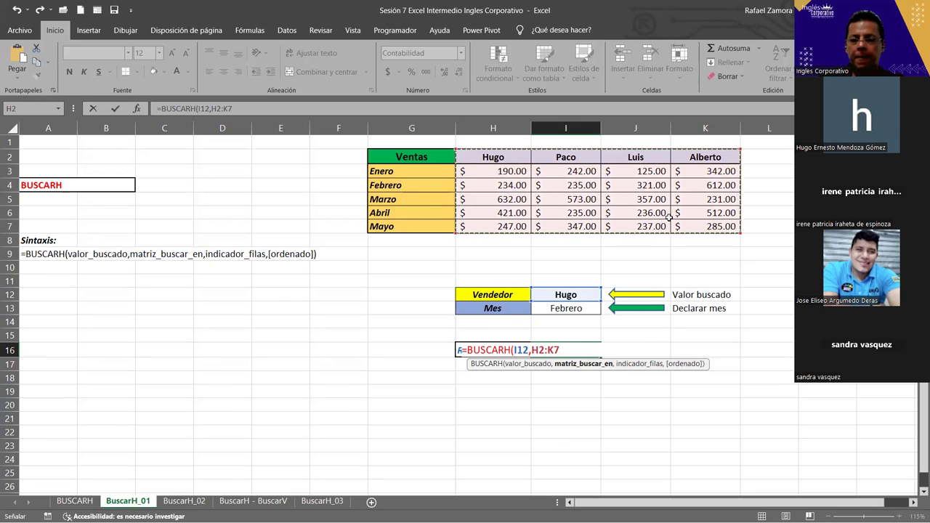
pyautogui.write(',3')
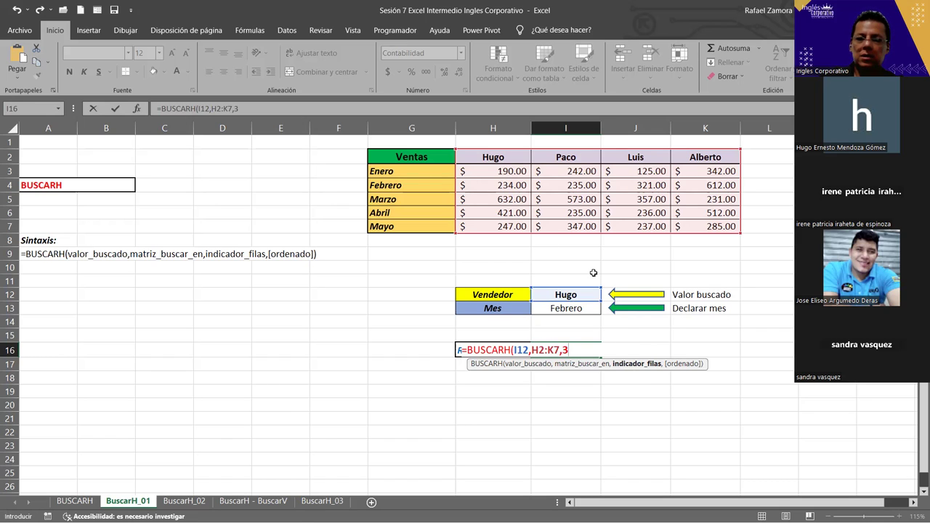
pyautogui.write(',')
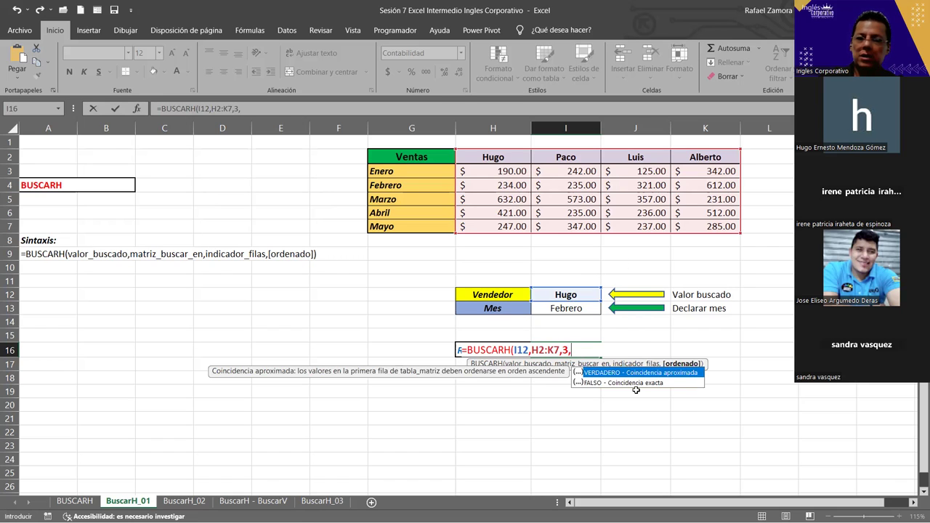
pyautogui.write('0')
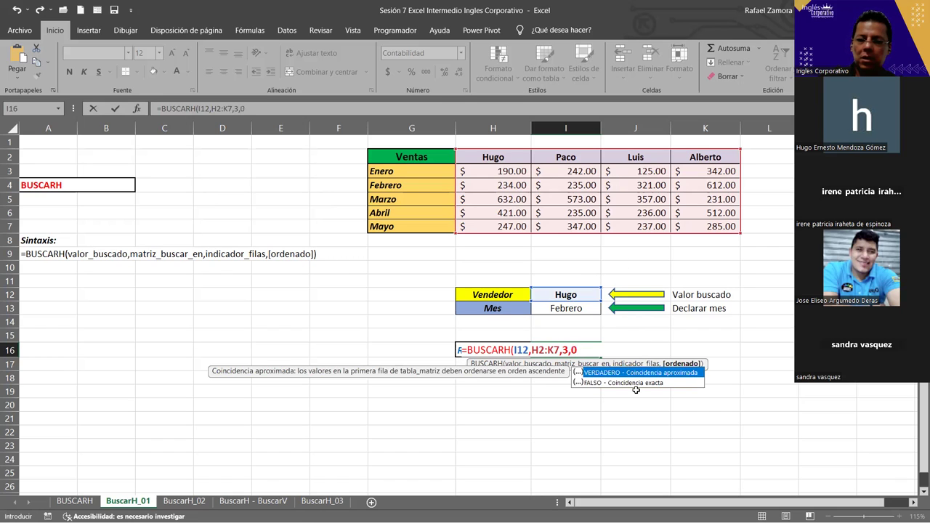
# - Finish the formula to show Hugo's $234.00, then change the Vendedor in I12 to Paco
pyautogui.press('Return')
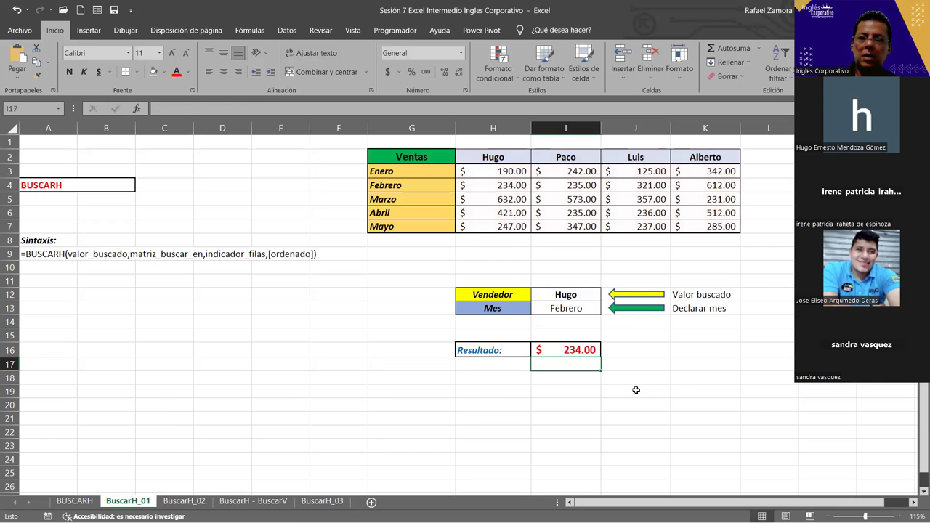
pyautogui.click(511, 187)
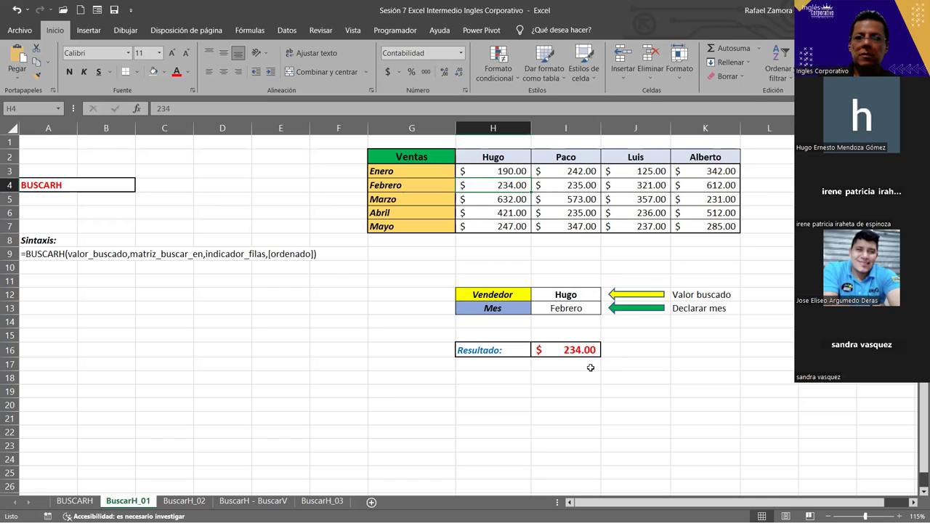
pyautogui.click(579, 297)
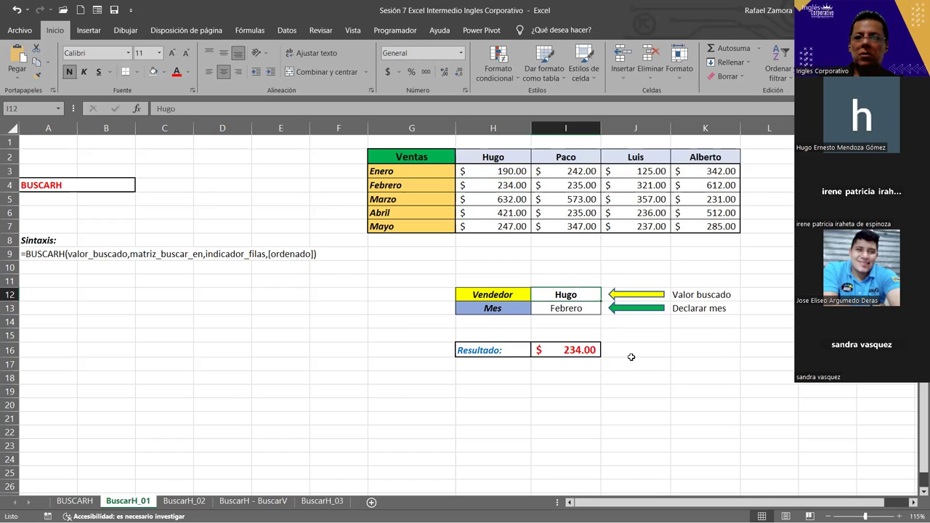
pyautogui.write('P')
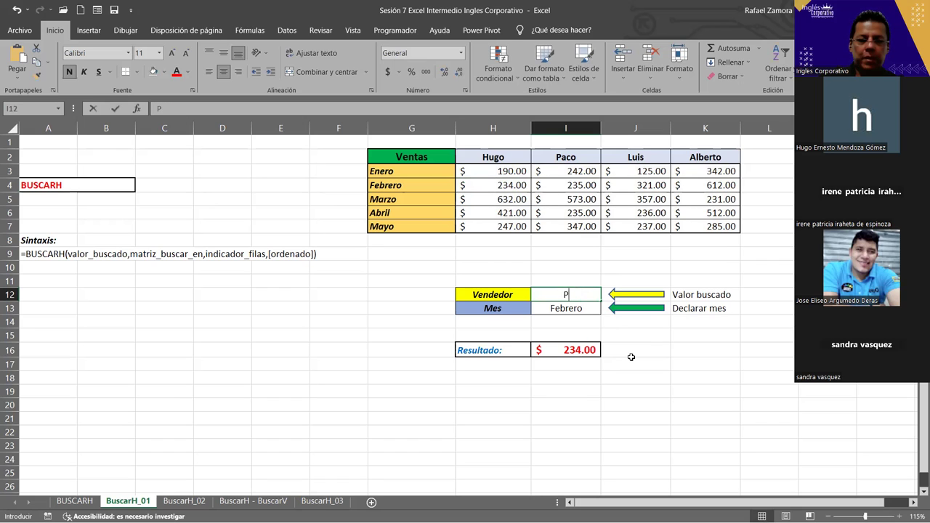
pyautogui.write('aco')
pyautogui.press('Return')
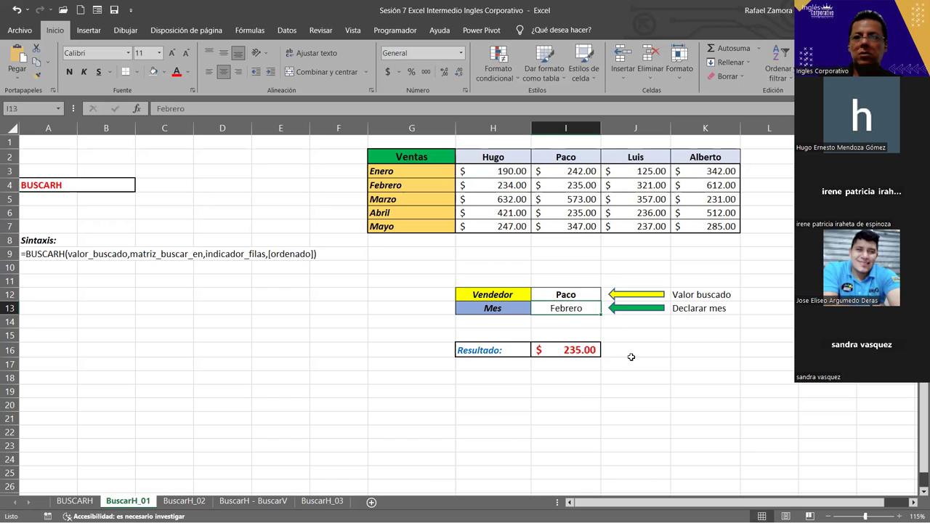
pyautogui.click(589, 186)
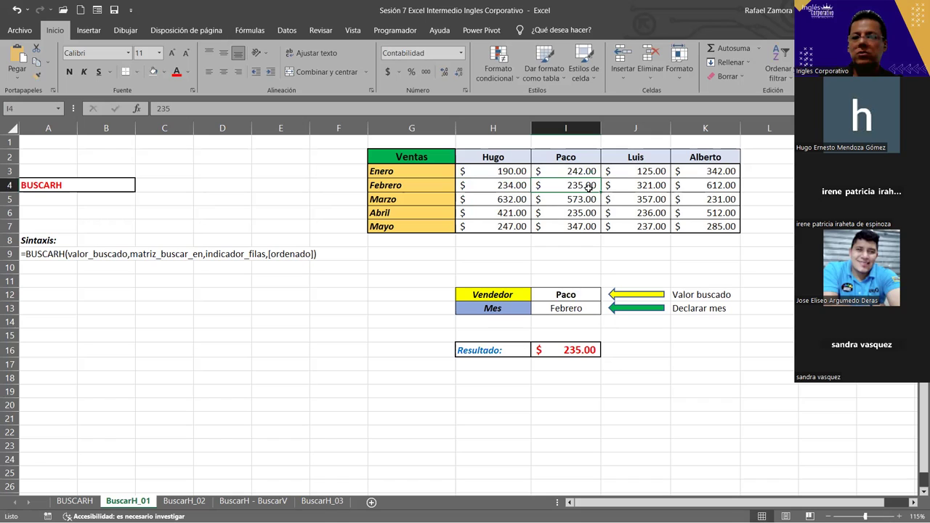
# - Set the Mes in I13 to Enero and select the result cell I16
pyautogui.click(586, 309)
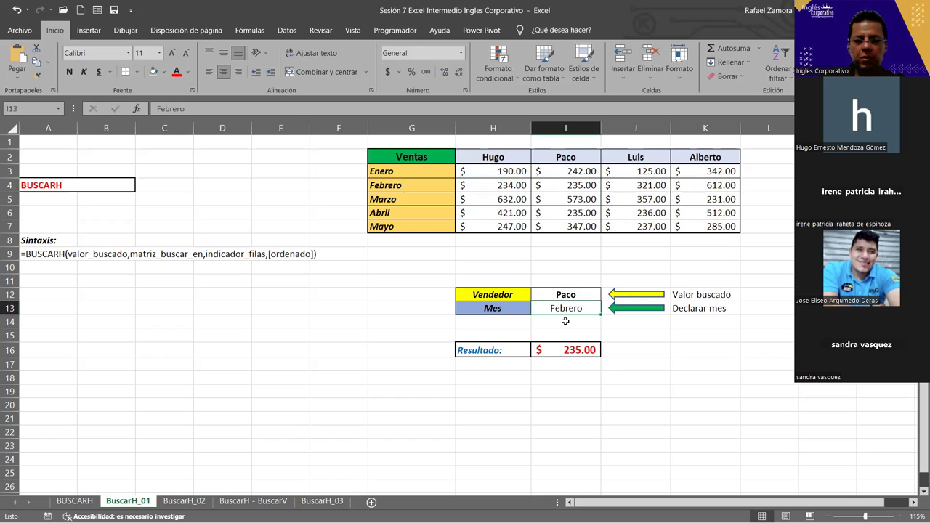
pyautogui.write('Enerp')
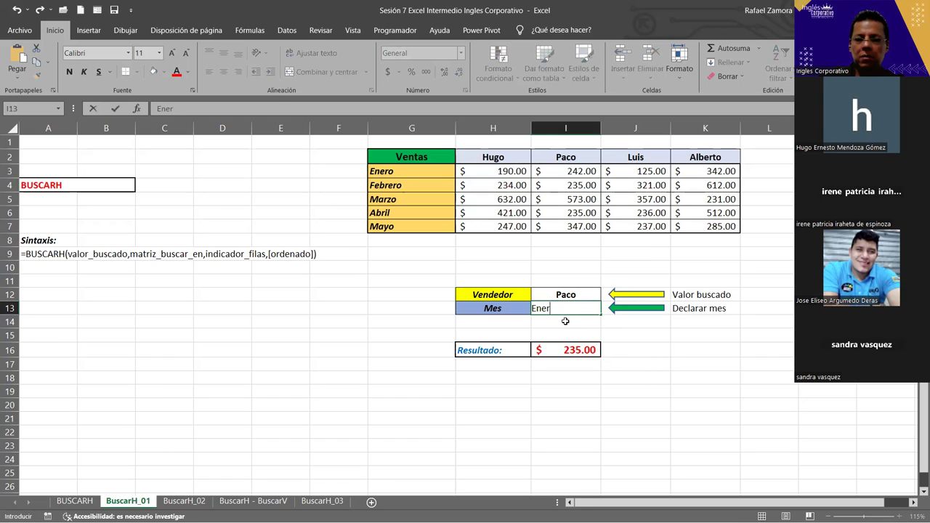
pyautogui.press('Return')
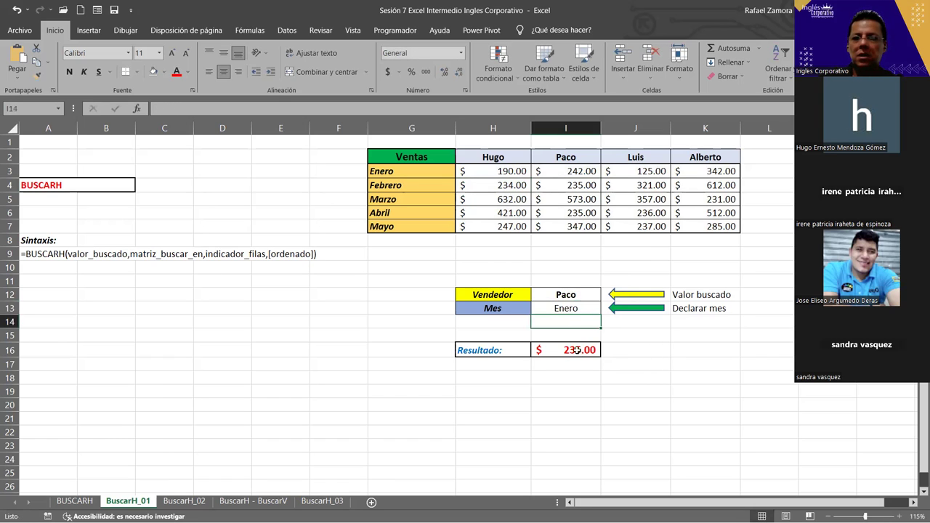
pyautogui.click(574, 349)
# - Change the BUSCARH row index in I16 from 3 to 2 to return Enero sales
pyautogui.doubleClick(568, 350)
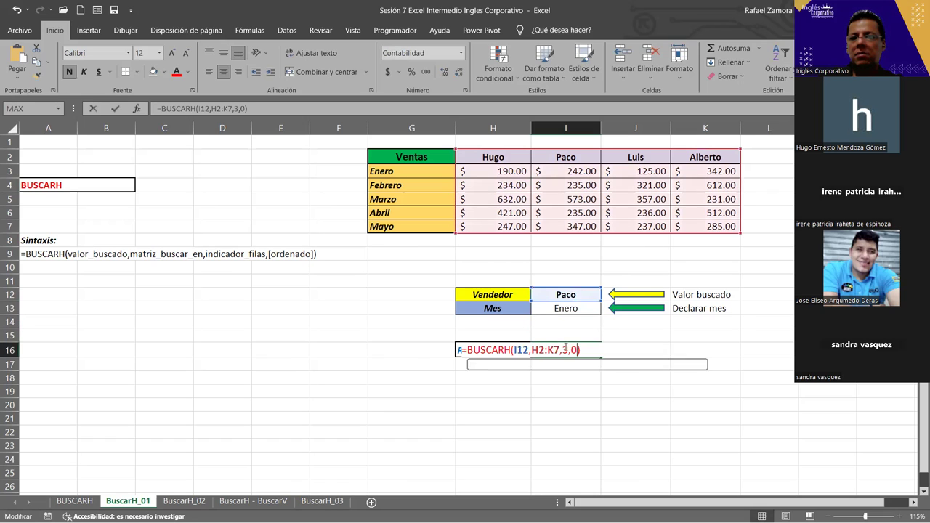
pyautogui.click(564, 350)
pyautogui.press('BackSpace')
pyautogui.write('2')
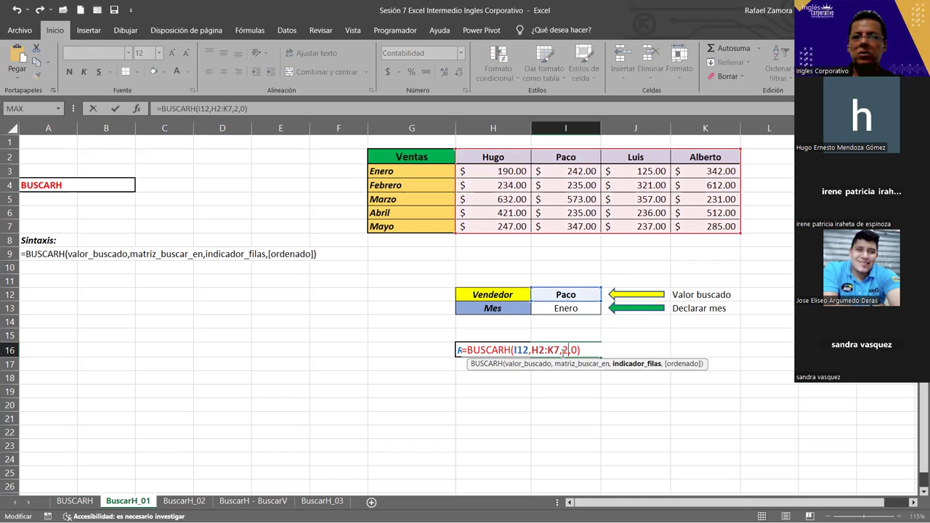
pyautogui.press('Return')
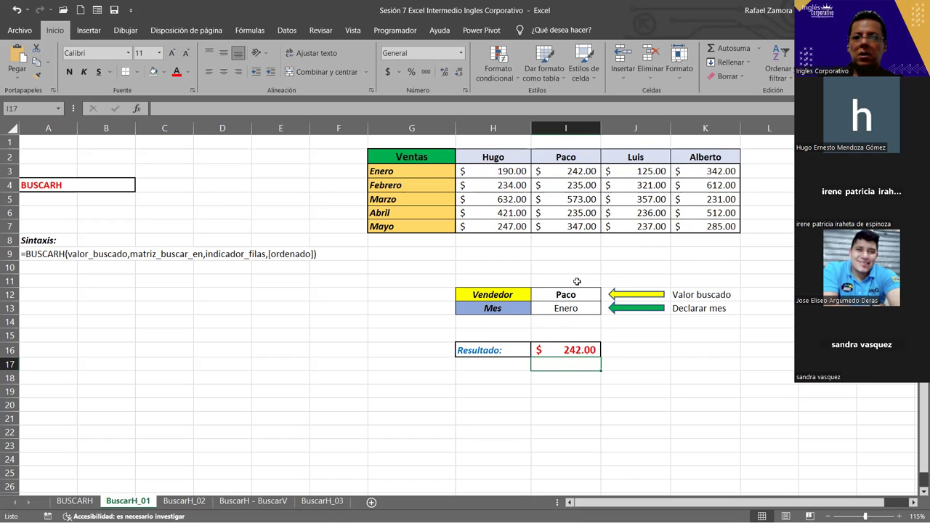
# - Change the Vendedor in I12 to Luis and reopen the I16 formula
pyautogui.click(588, 175)
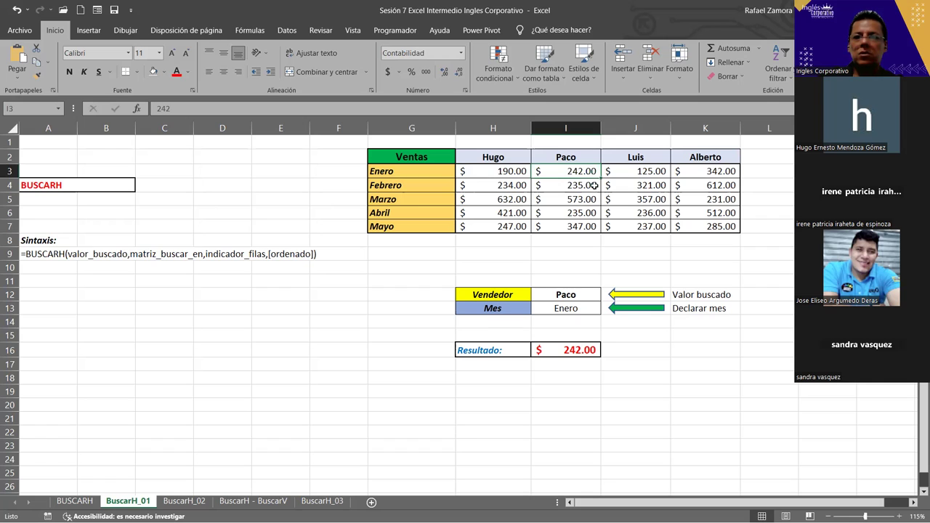
pyautogui.click(581, 294)
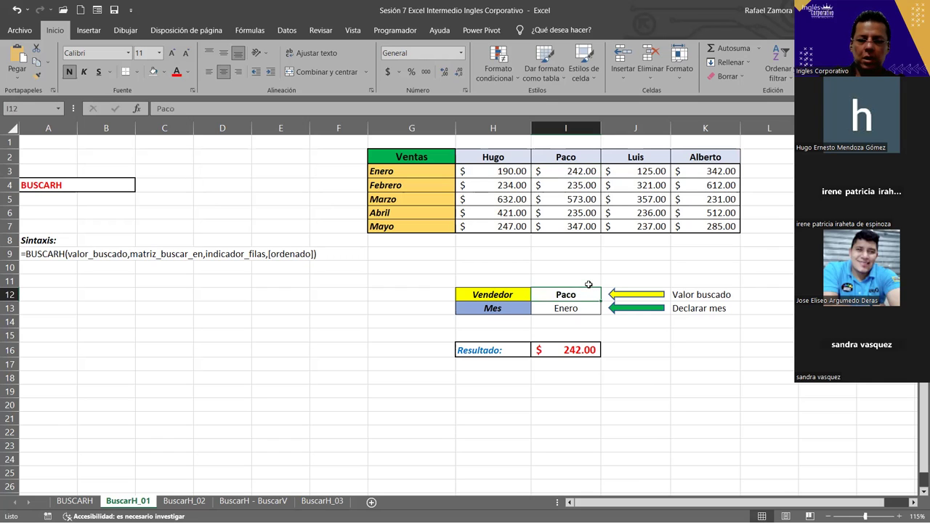
pyautogui.write('Luis')
pyautogui.press('Return')
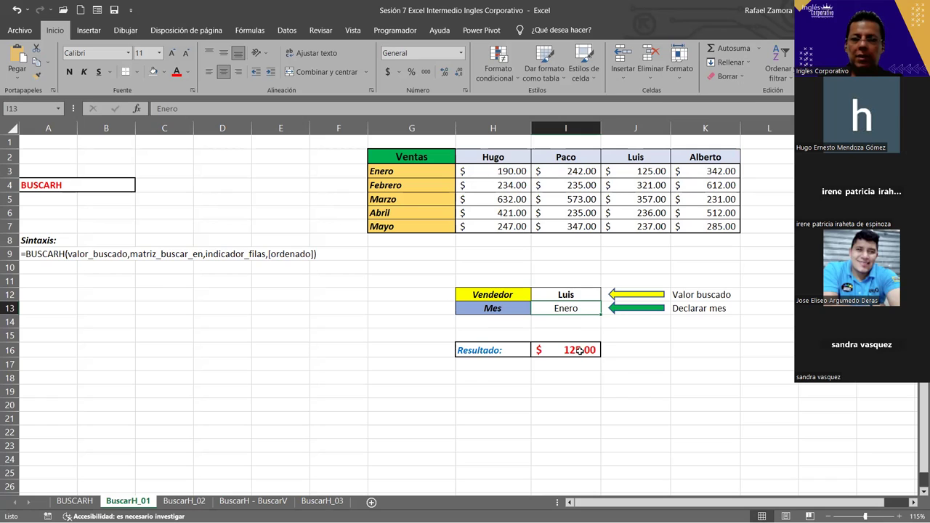
pyautogui.doubleClick(579, 350)
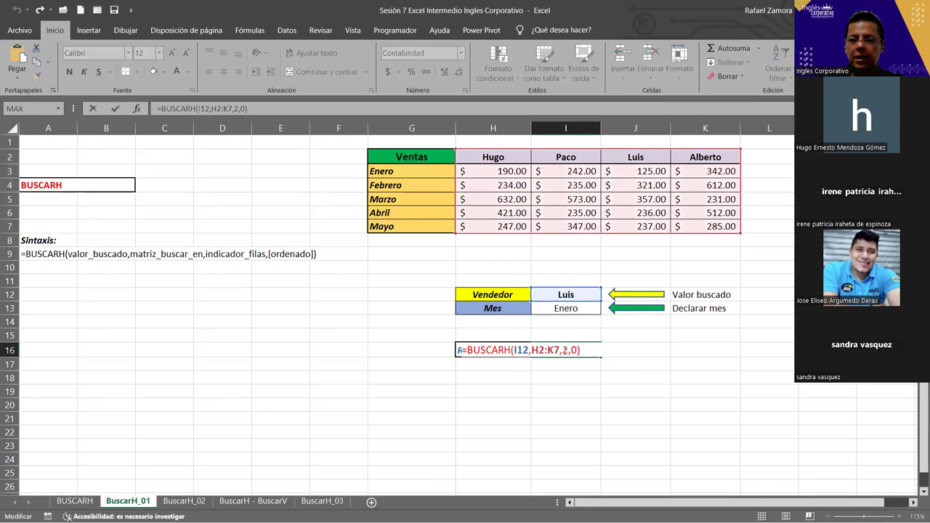
pyautogui.click(565, 350)
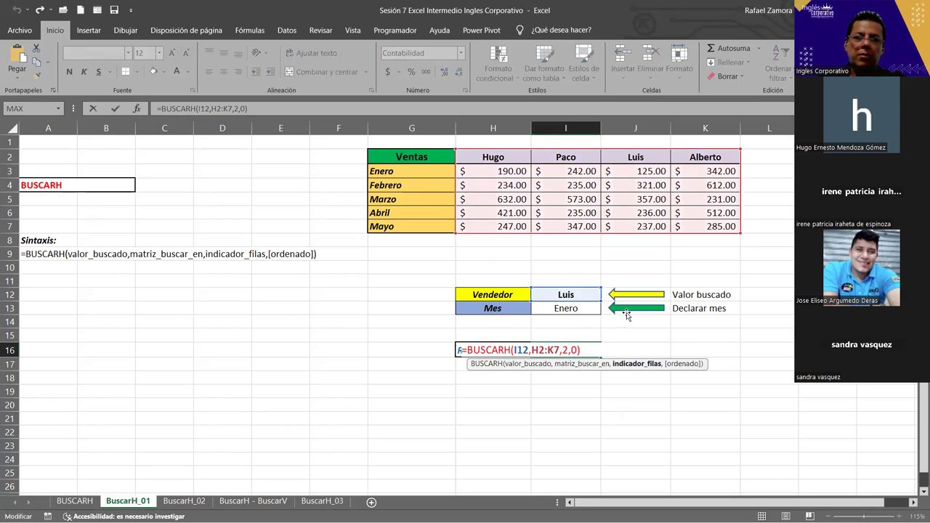
pyautogui.press('Escape')
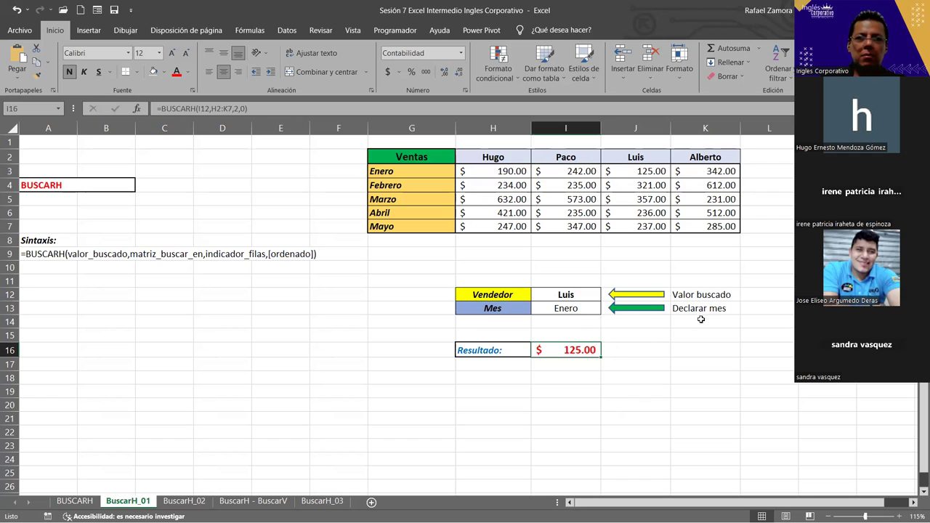
pyautogui.click(581, 317)
pyautogui.click(585, 312)
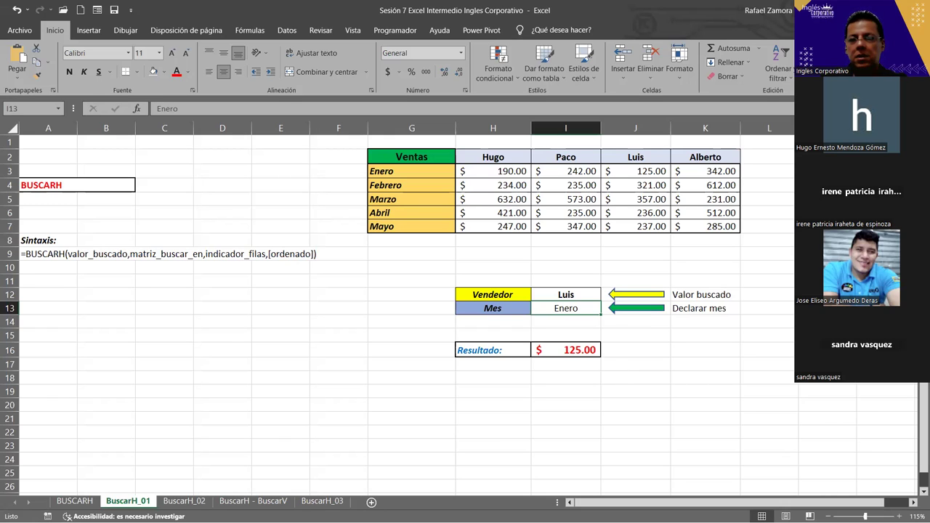
pyautogui.click(615, 375)
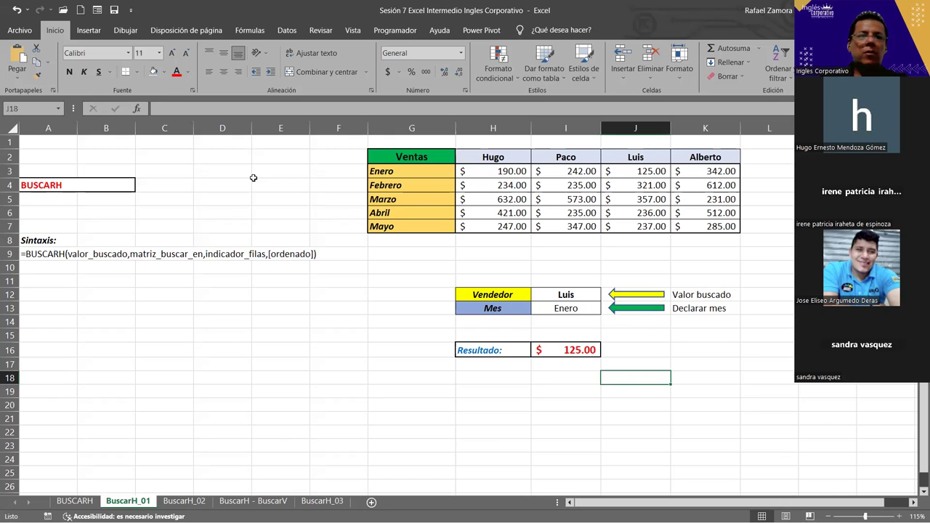
# - Save a copy of the workbook as 'Sesión 7 Excel Intermedio Ingles Corporativo bak'
pyautogui.click(19, 29)
pyautogui.click(45, 226)
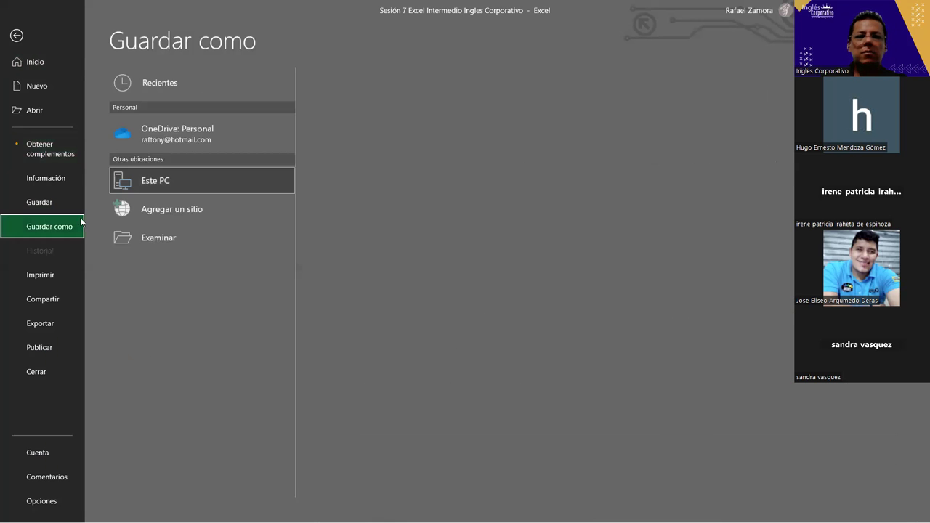
pyautogui.click(164, 238)
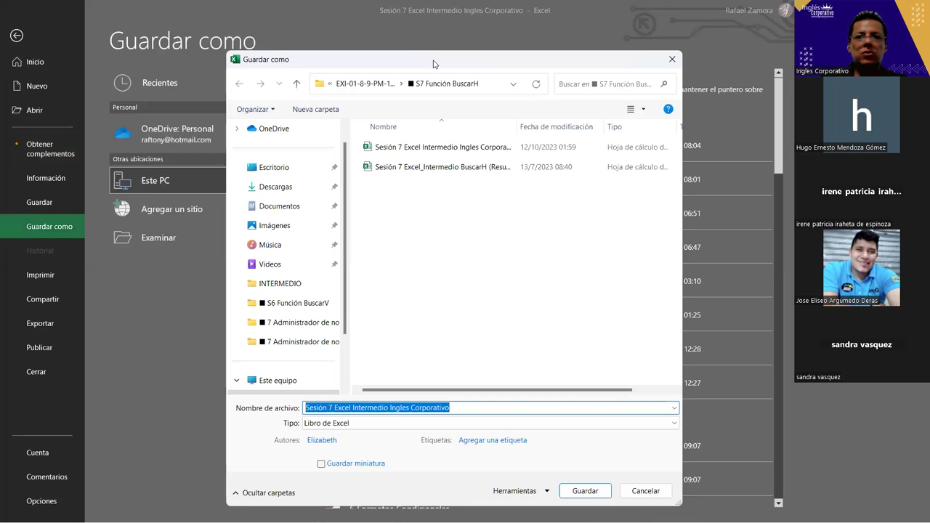
pyautogui.click(428, 375)
pyautogui.write('bak')
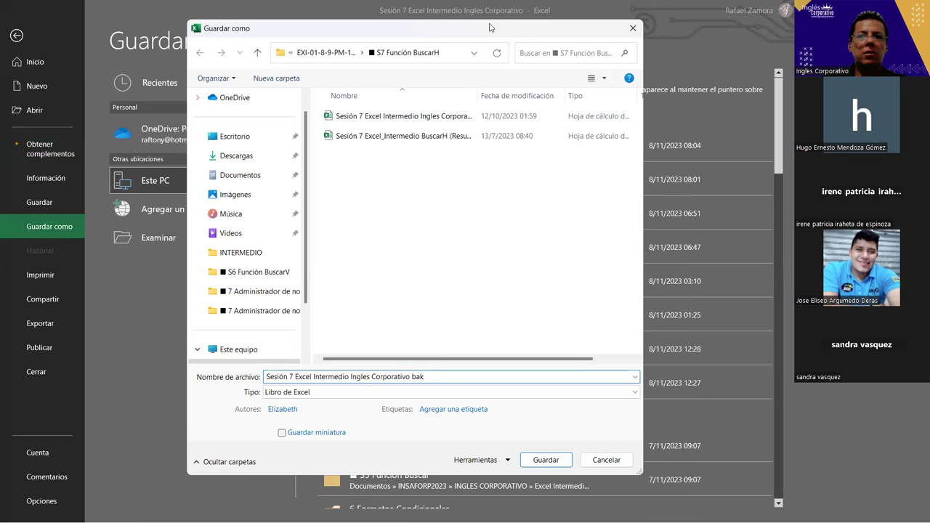
pyautogui.moveTo(483, 35); pyautogui.dragTo(460, 22)
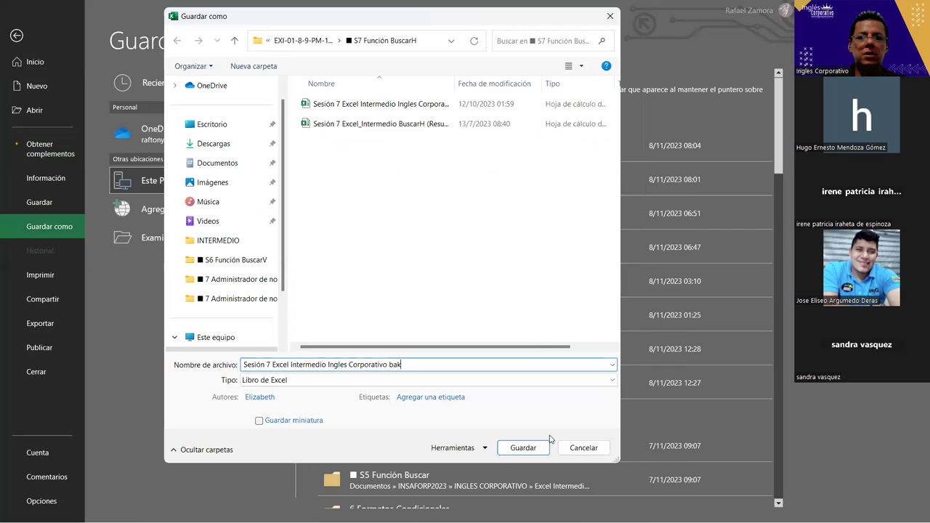
pyautogui.click(521, 450)
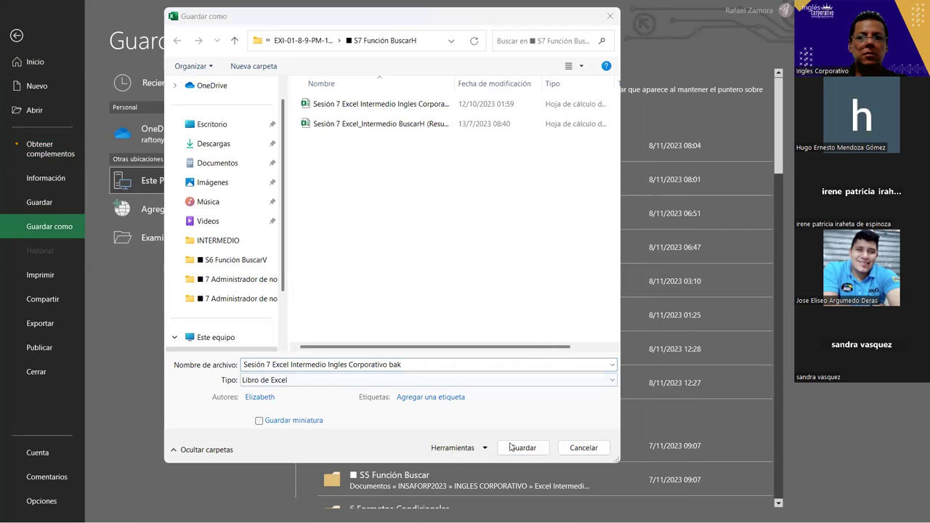